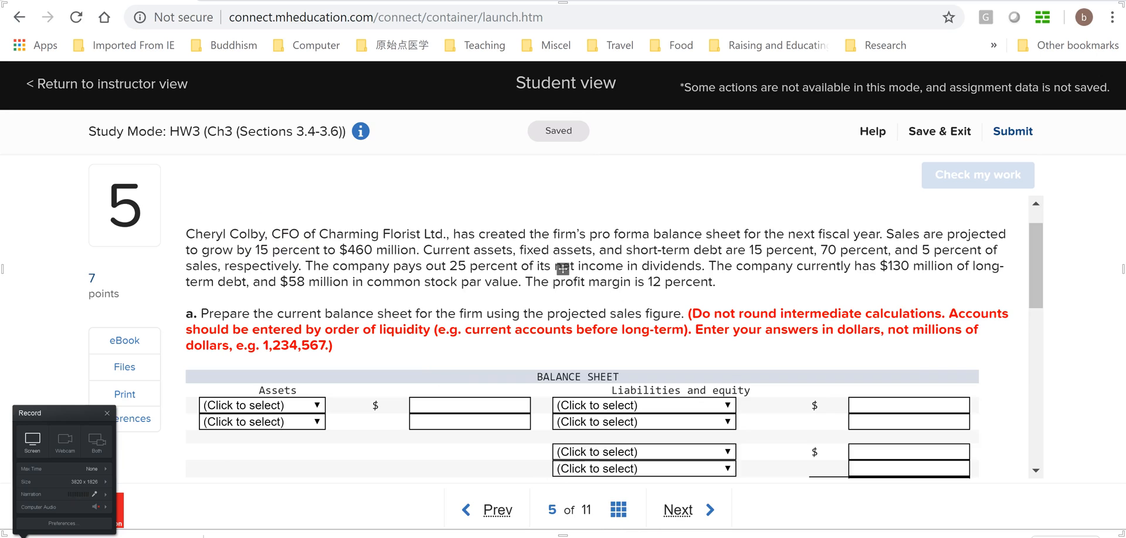
Switch to the blank Excel worksheet and calculate the current sales in cell A1 with the formula =460/(1+15%)
mouse_move(754, 537)
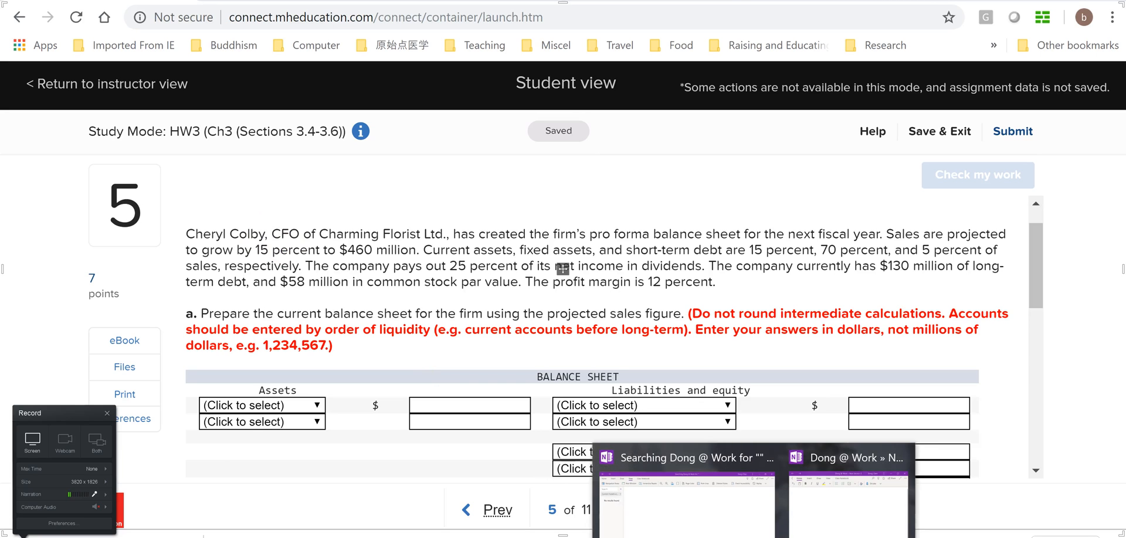
mouse_move(639, 536)
left_click(848, 478)
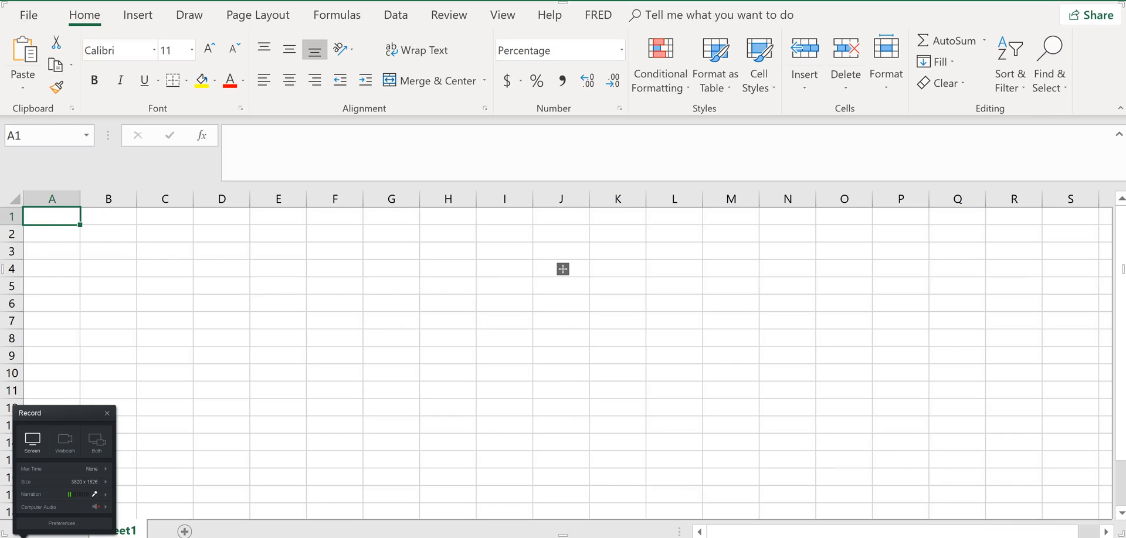
scroll(562, 269, "up", 10)
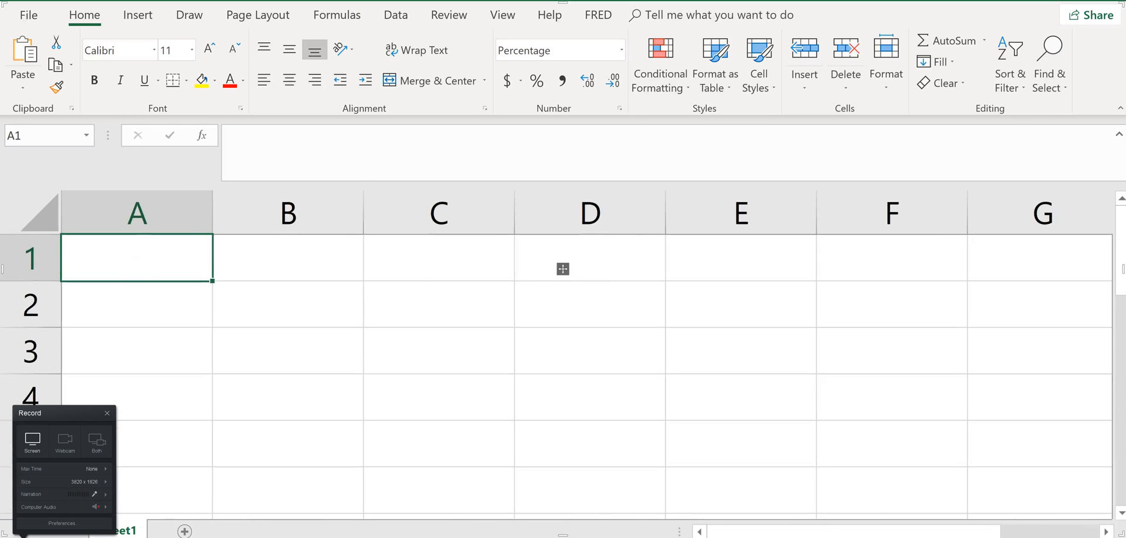
type("=")
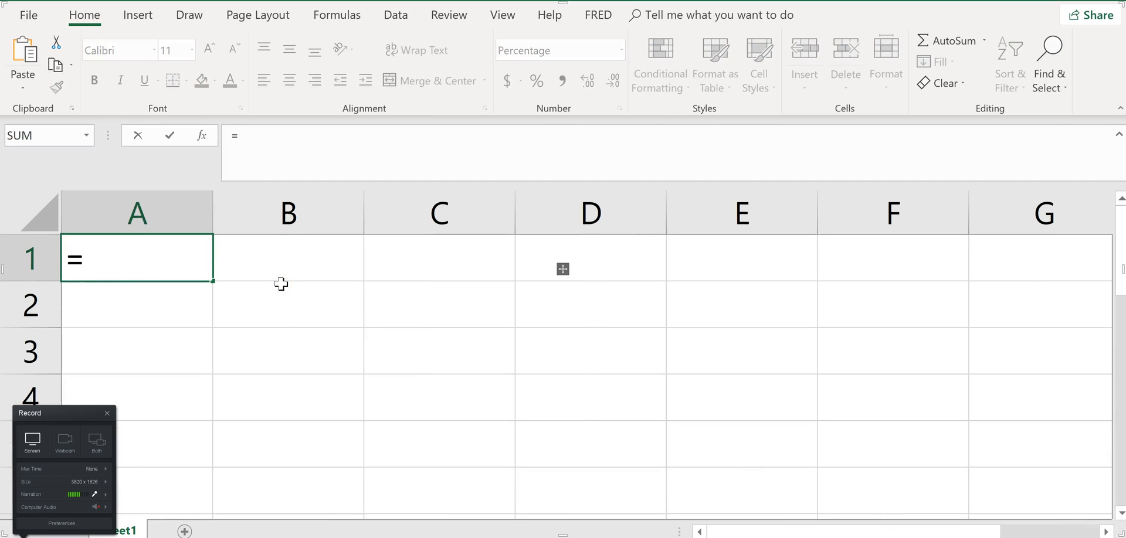
type("460/")
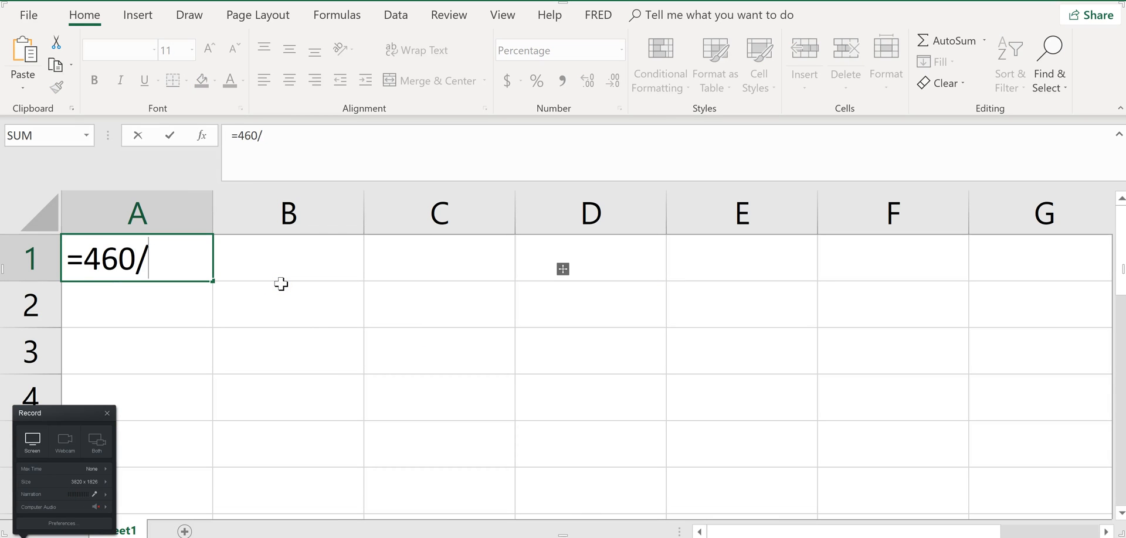
type("(1+")
key("alt+Tab")
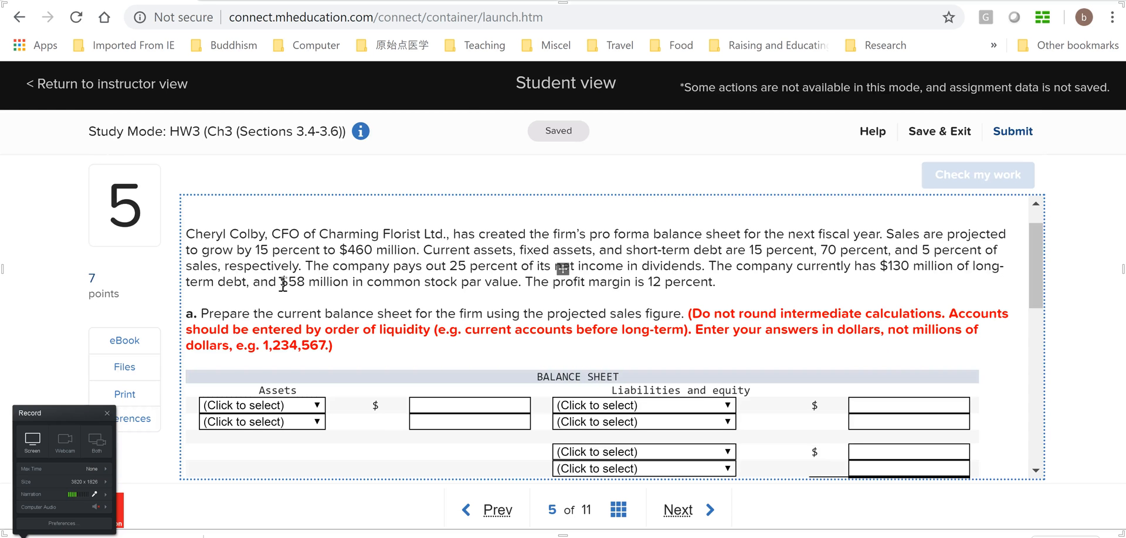
key("alt+Tab")
type("15%)")
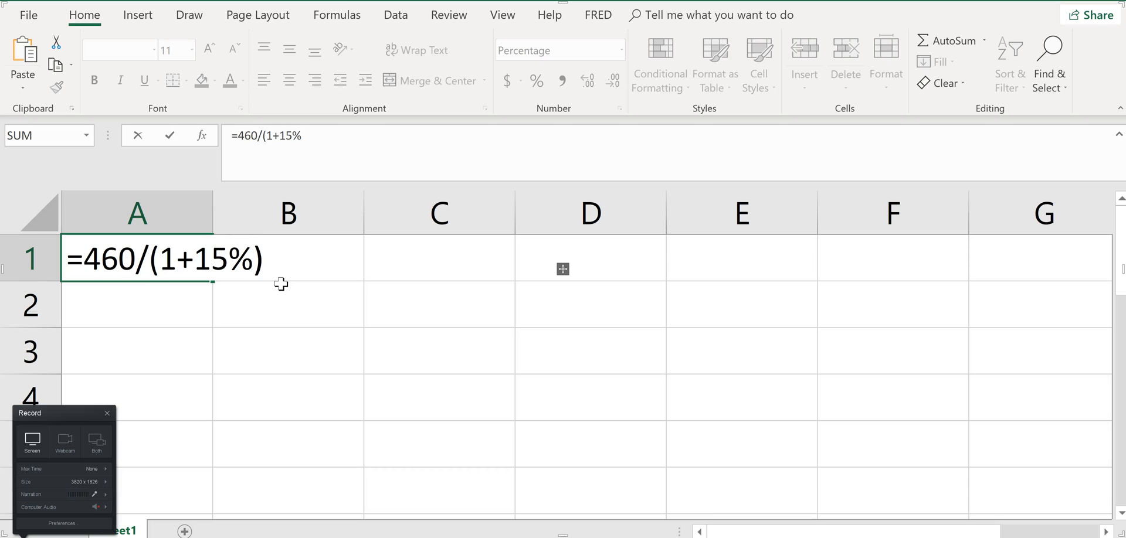
key("Return")
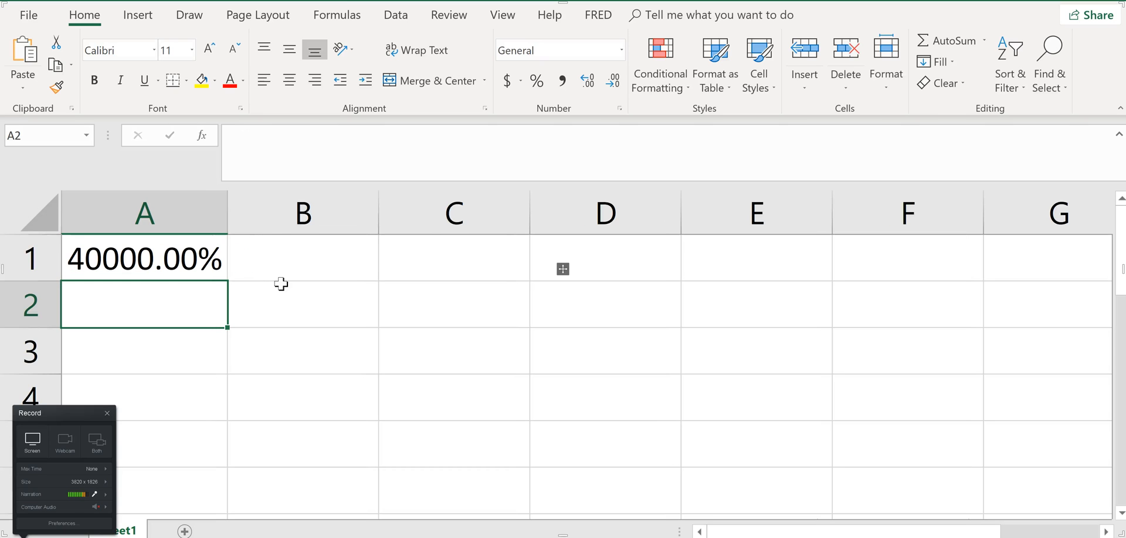
Change the number format of cell A1 to General
right_click(157, 244)
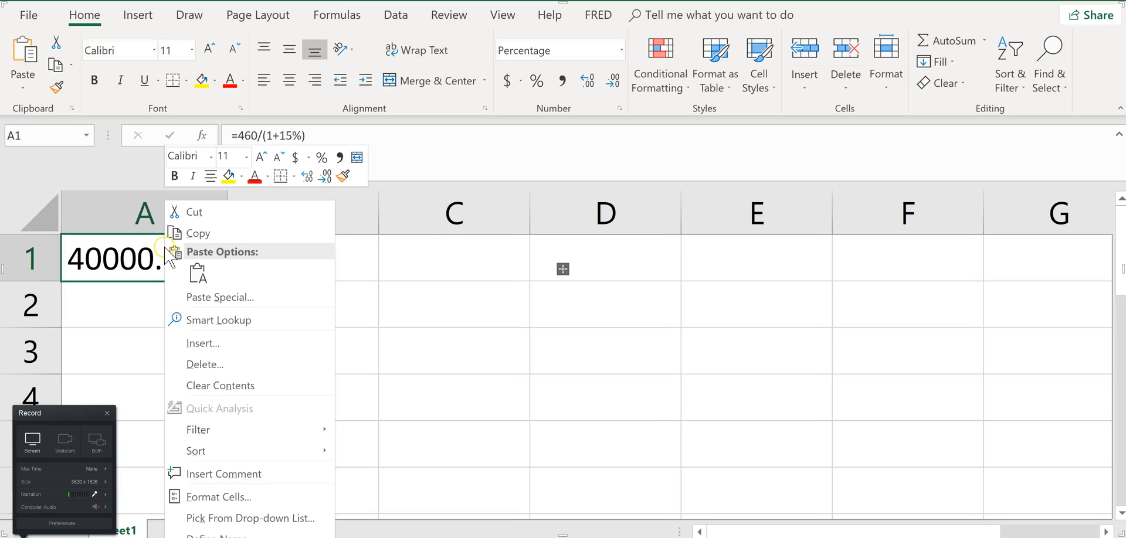
left_click(116, 262)
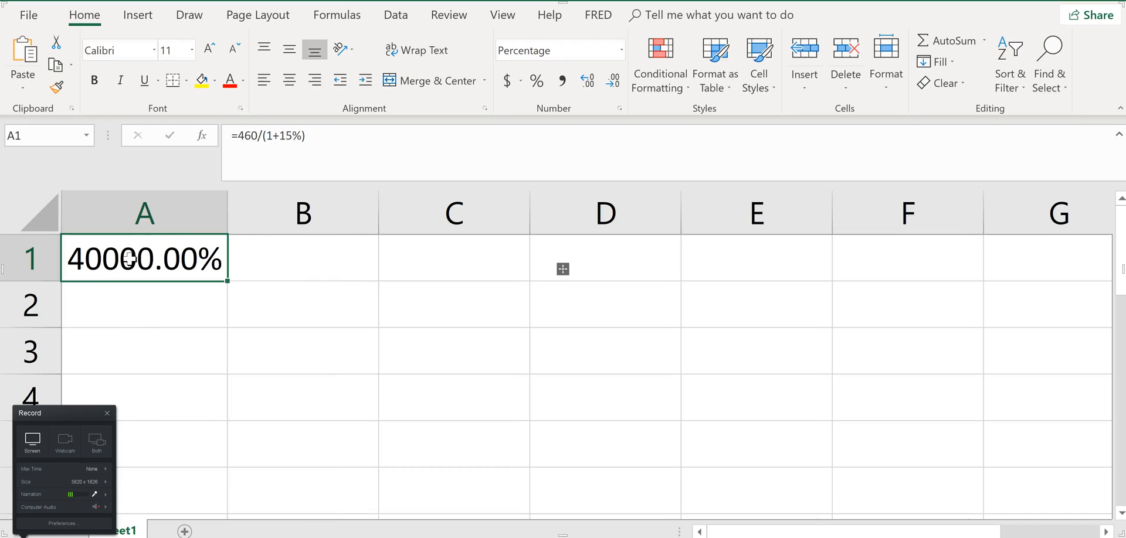
right_click(129, 258)
left_click(199, 486)
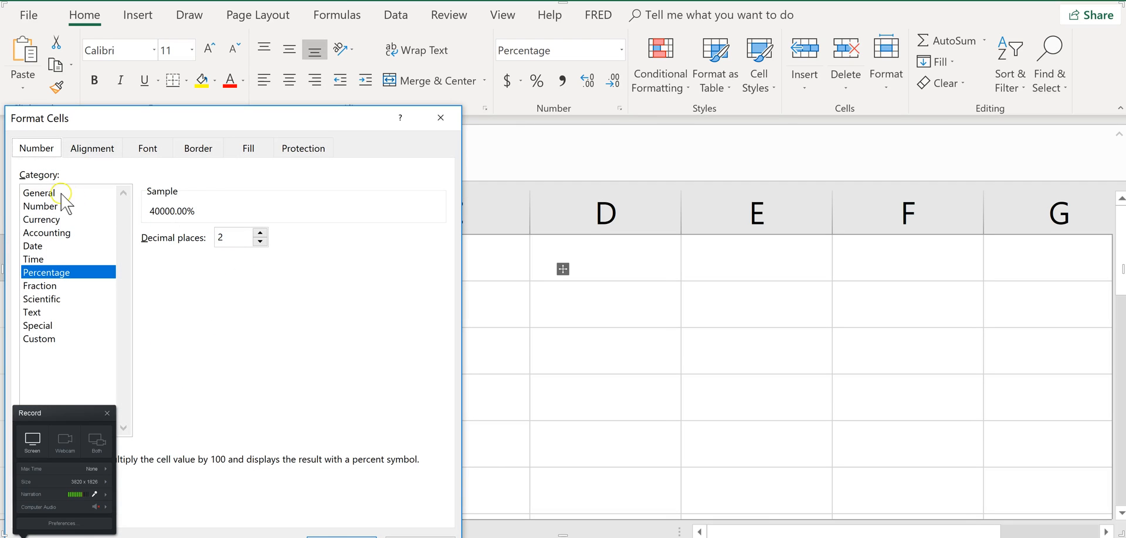
left_click(62, 195)
key("Return")
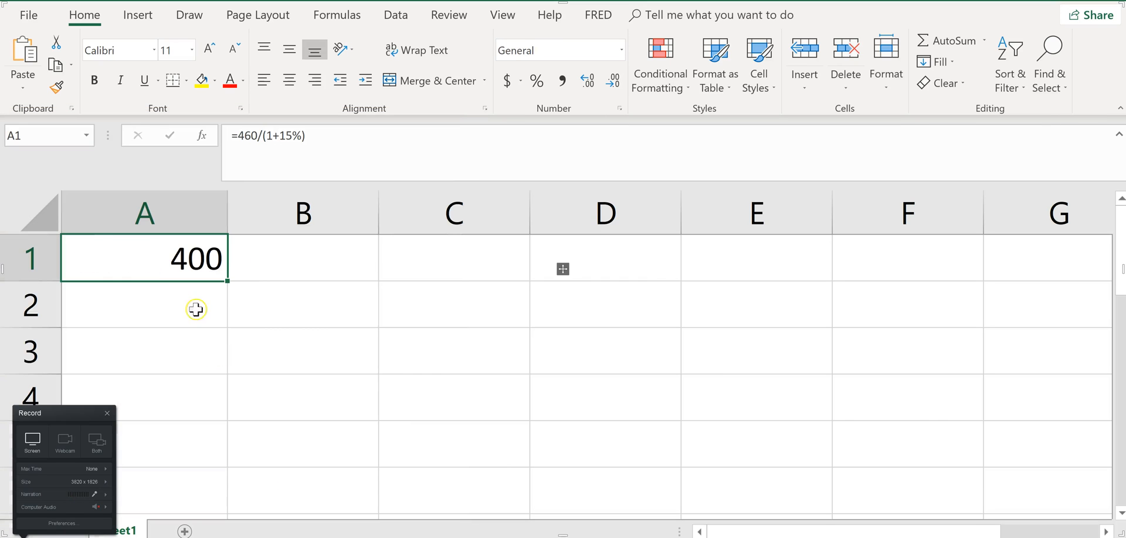
Check the homework question in the browser, and in Excel move the sales formula from A1 to B1
key("alt+Tab")
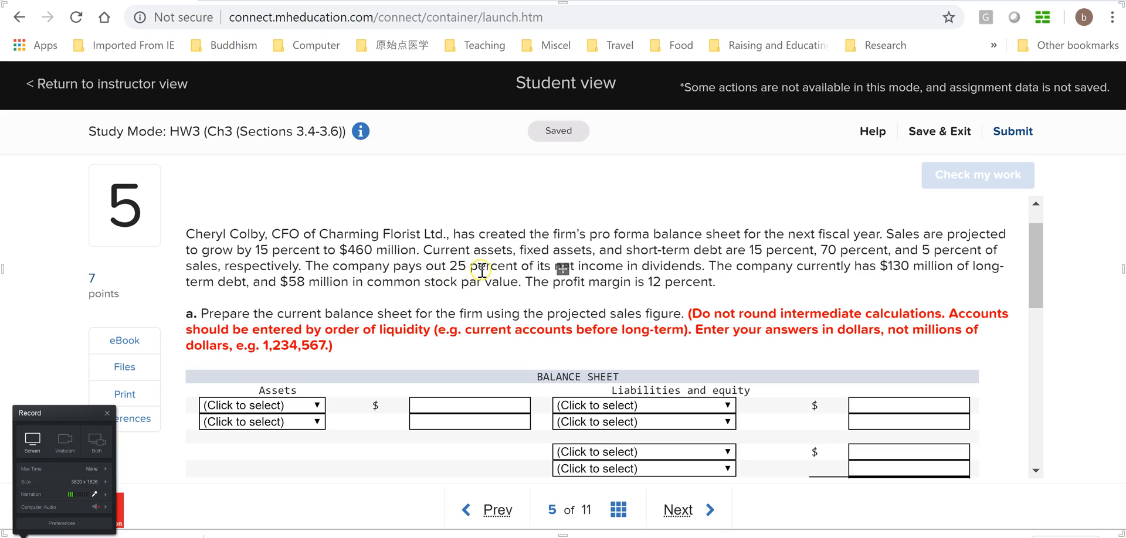
scroll(596, 265, "down", 3)
scroll(591, 266, "up", 3)
key("alt+Tab")
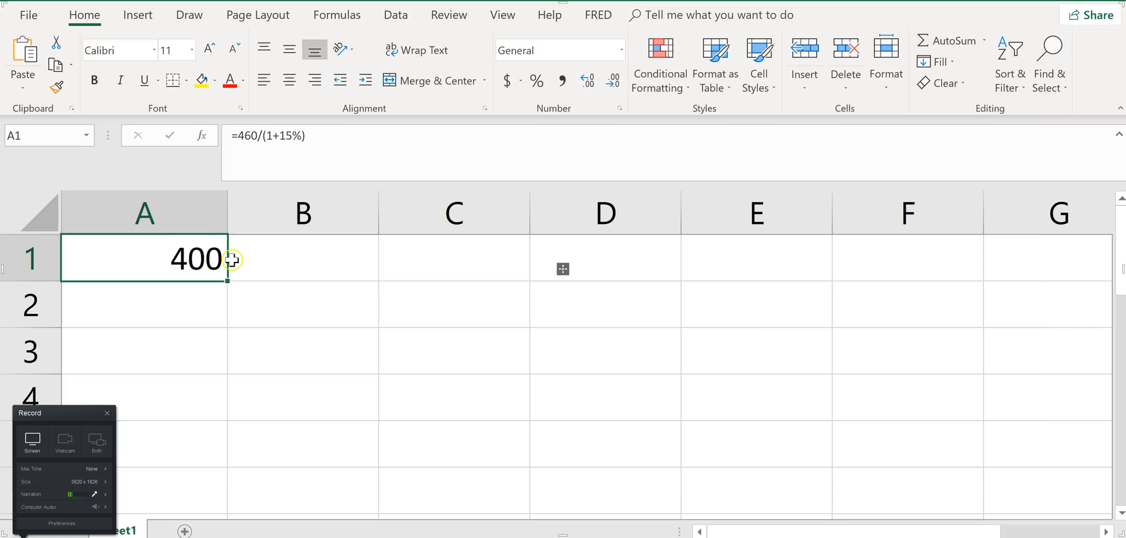
key("ctrl+x")
left_click(327, 256)
key("ctrl+v")
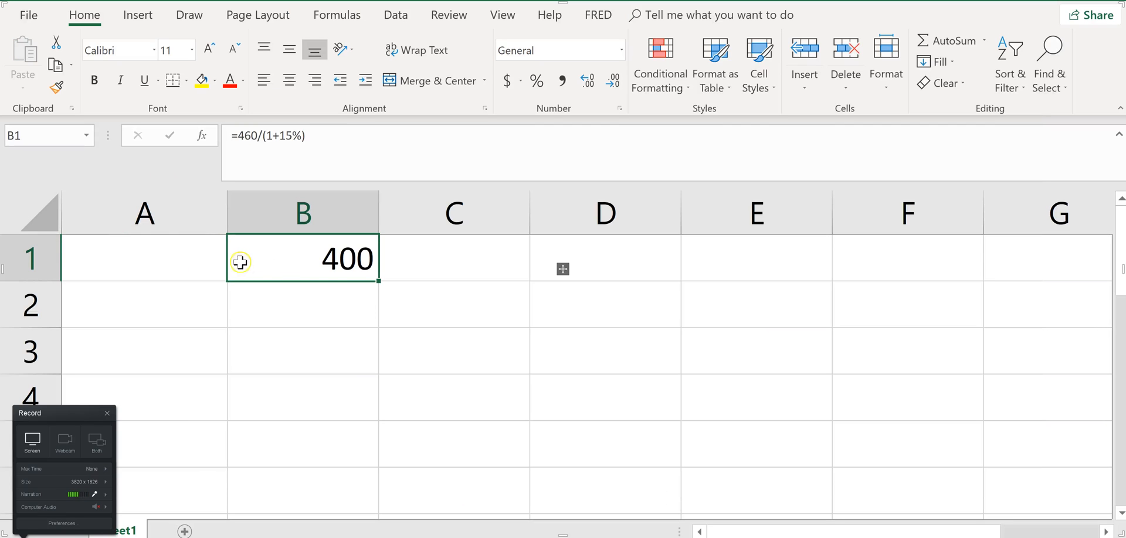
Label cell A1 "Sales (current)" and fit the width of column A to the text
left_click(205, 255)
type("S")
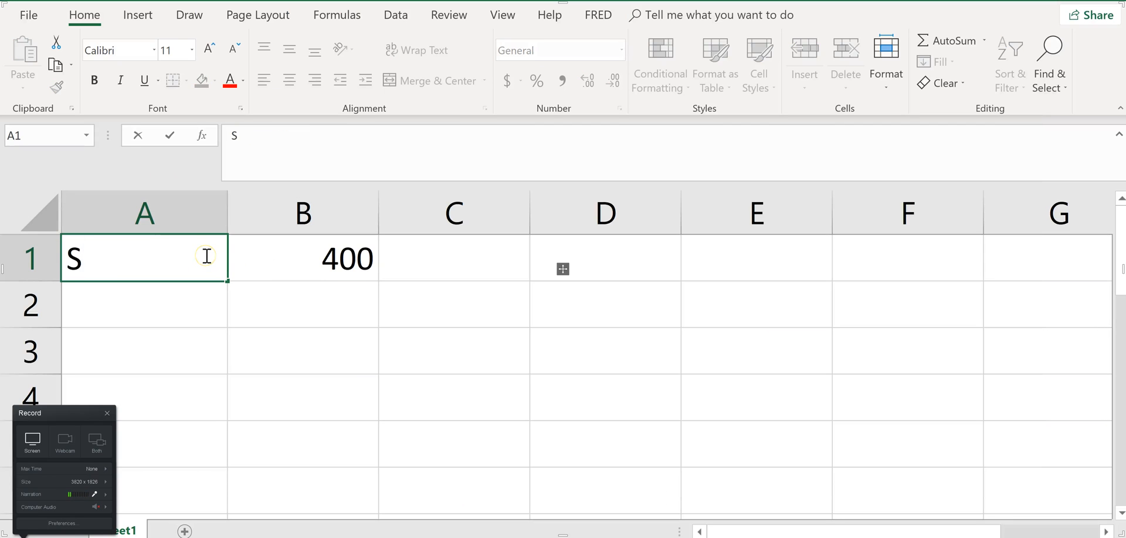
type("ales")
key("BackSpace")
key("BackSpace")
type("les ")
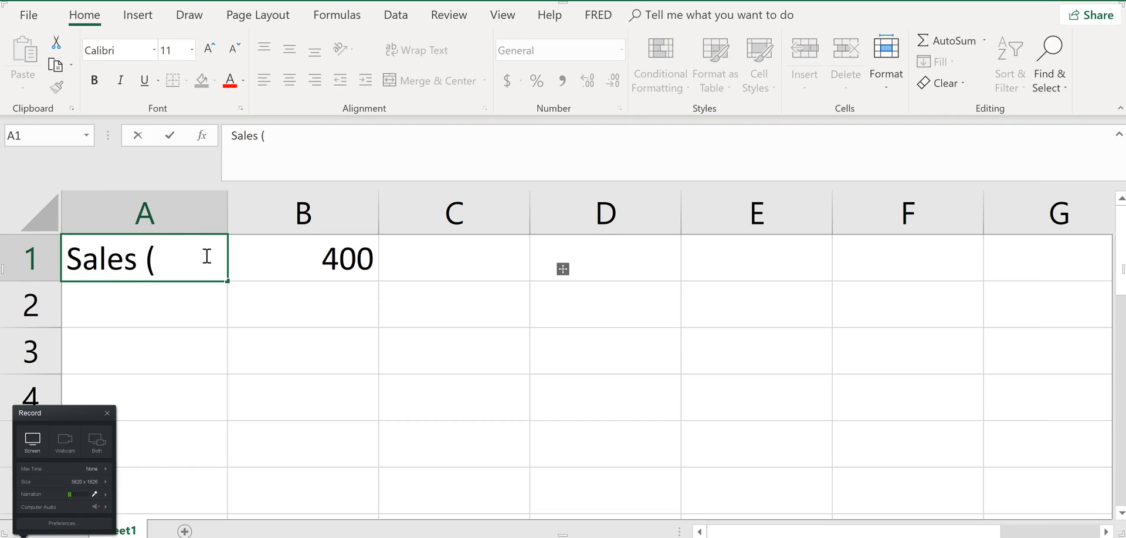
type("(curren")
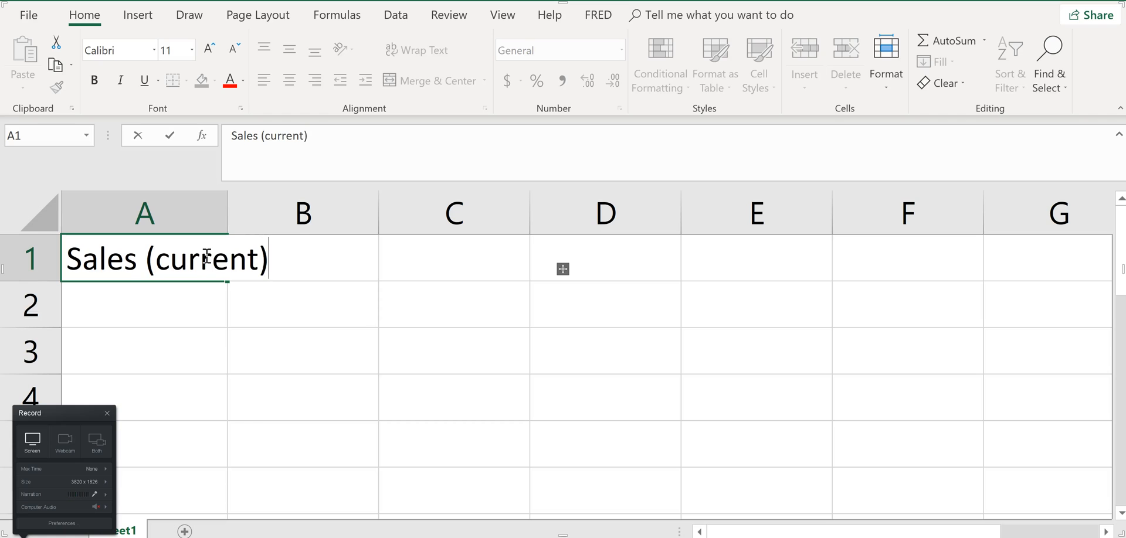
type("t)")
key("Return")
double_click(227, 217)
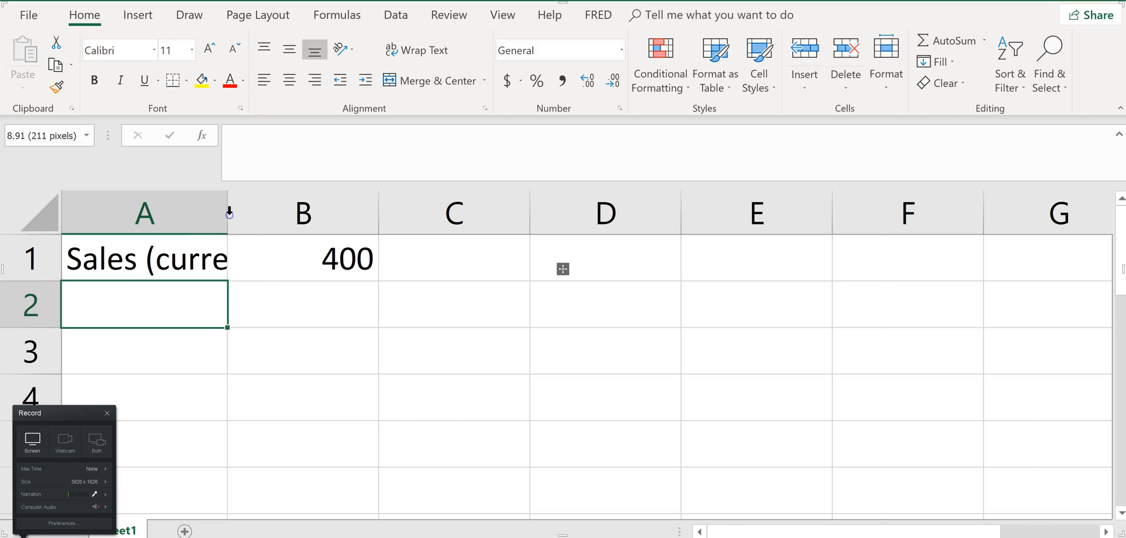
Switch to the homework page and choose Current assets as the first Assets item of the balance sheet
key("alt+Tab")
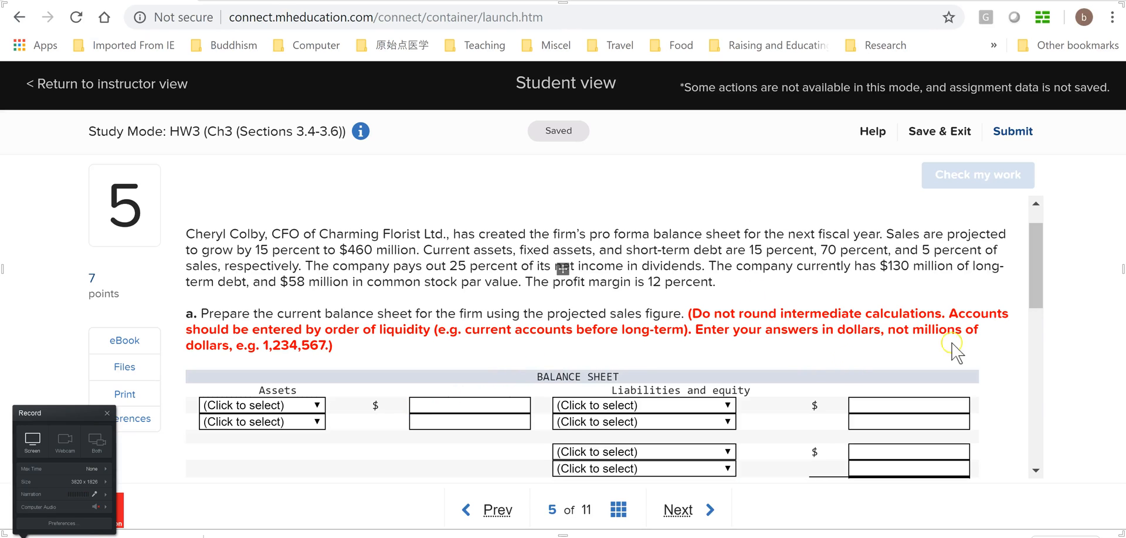
left_click(1039, 271)
left_click_drag(1038, 271, 1038, 290)
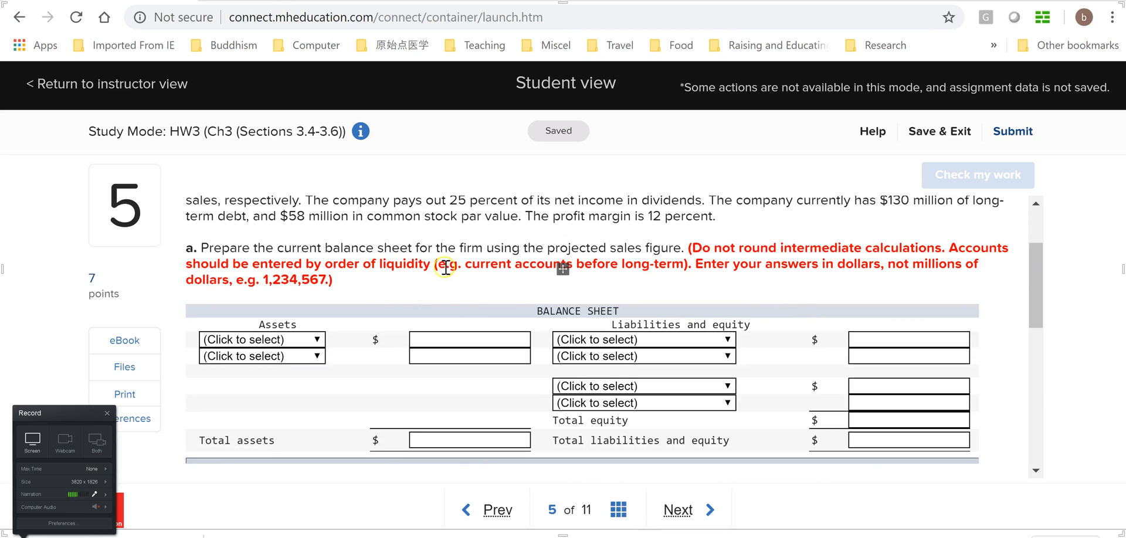
left_click_drag(1034, 303, 1035, 318)
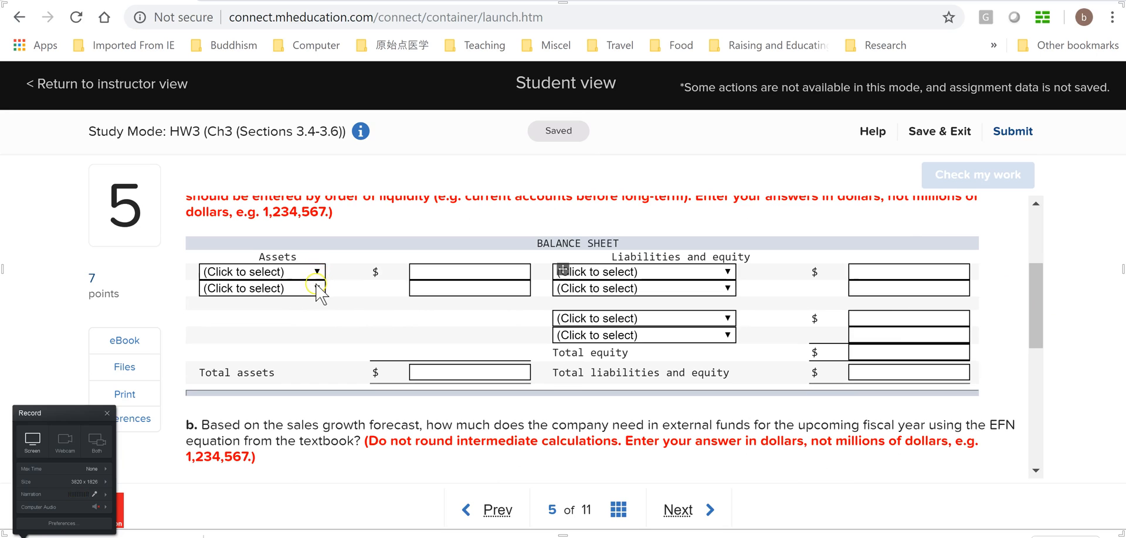
left_click_drag(1035, 332, 1034, 309)
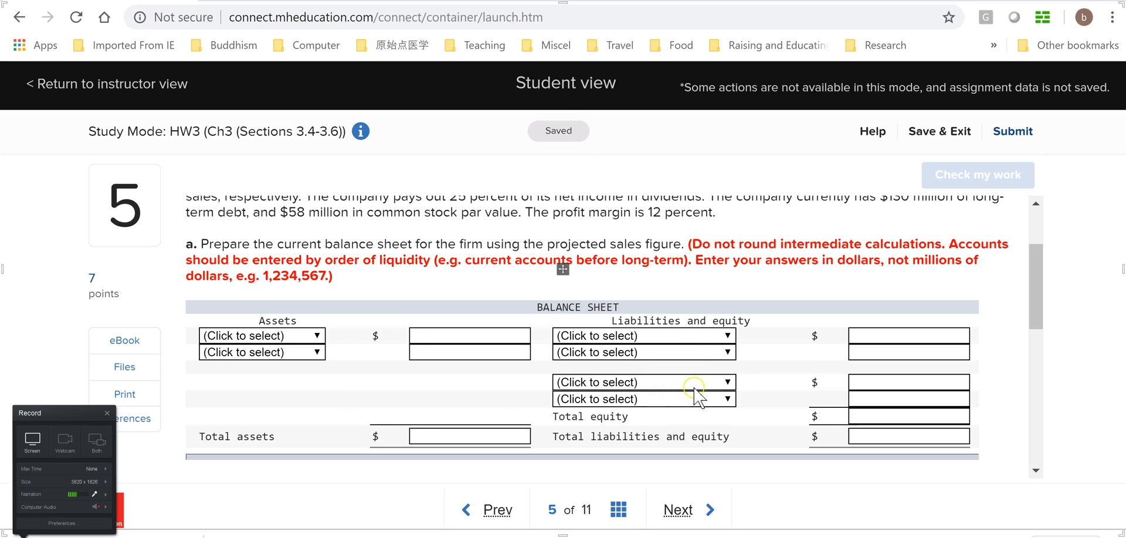
left_click_drag(1036, 309, 1037, 313)
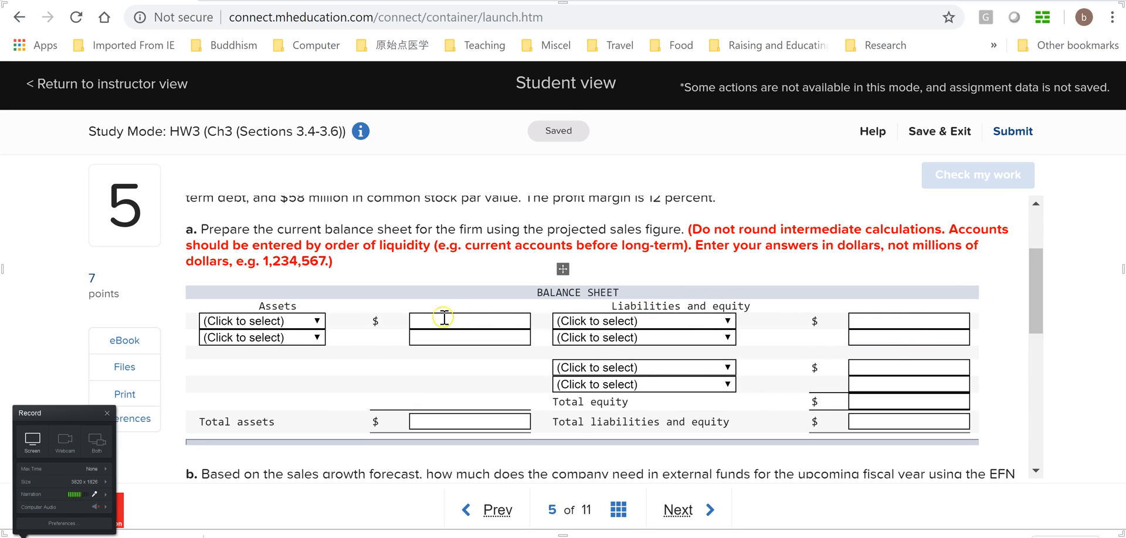
left_click(316, 320)
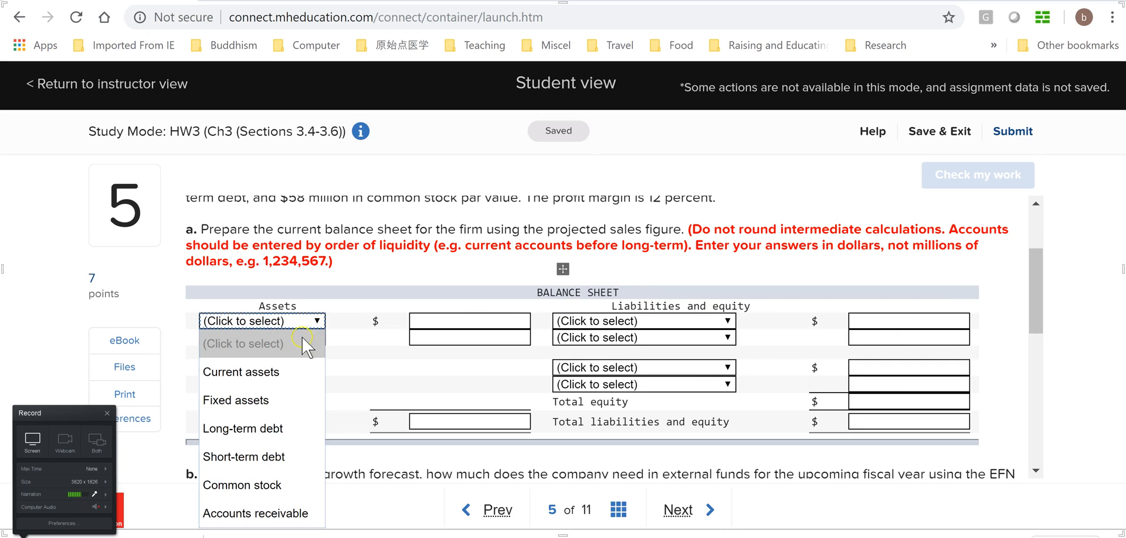
left_click(266, 372)
left_click(440, 321)
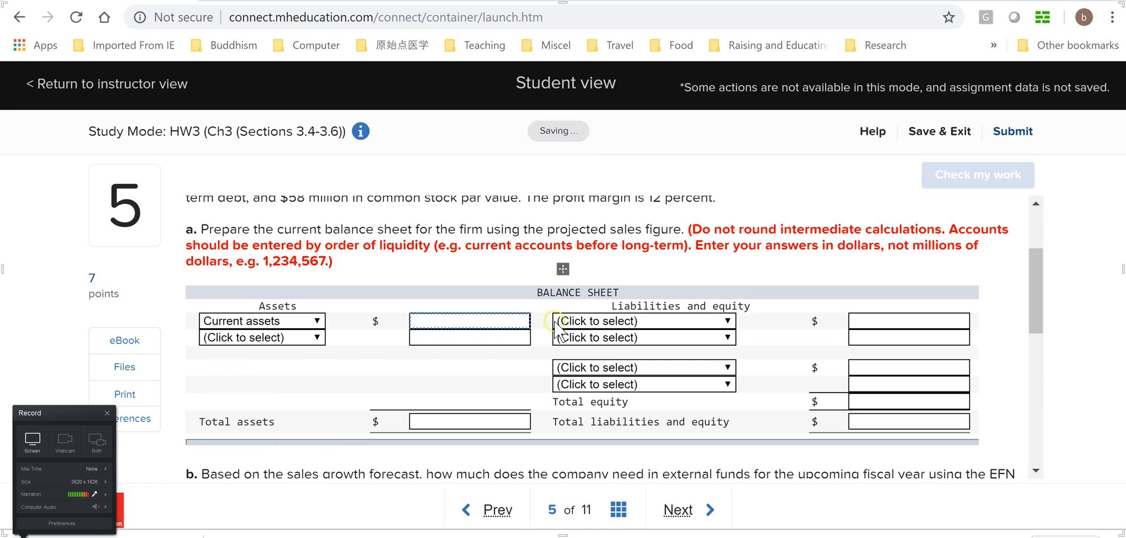
Check the percentages in the problem text, and in Excel label cell A2 "CA"
left_click_drag(1034, 307, 1035, 285)
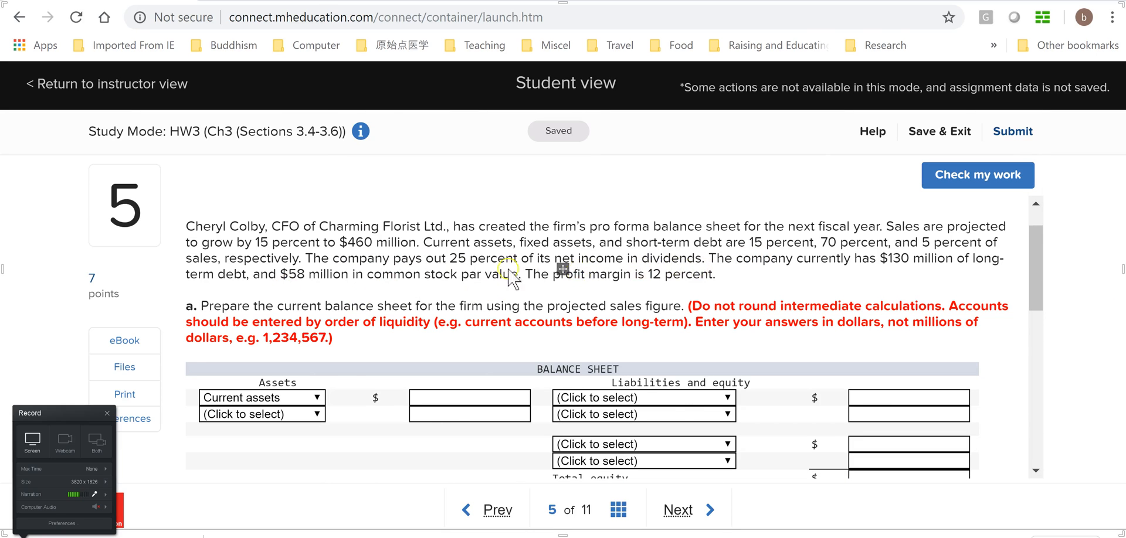
key("alt+Tab")
left_click(192, 298)
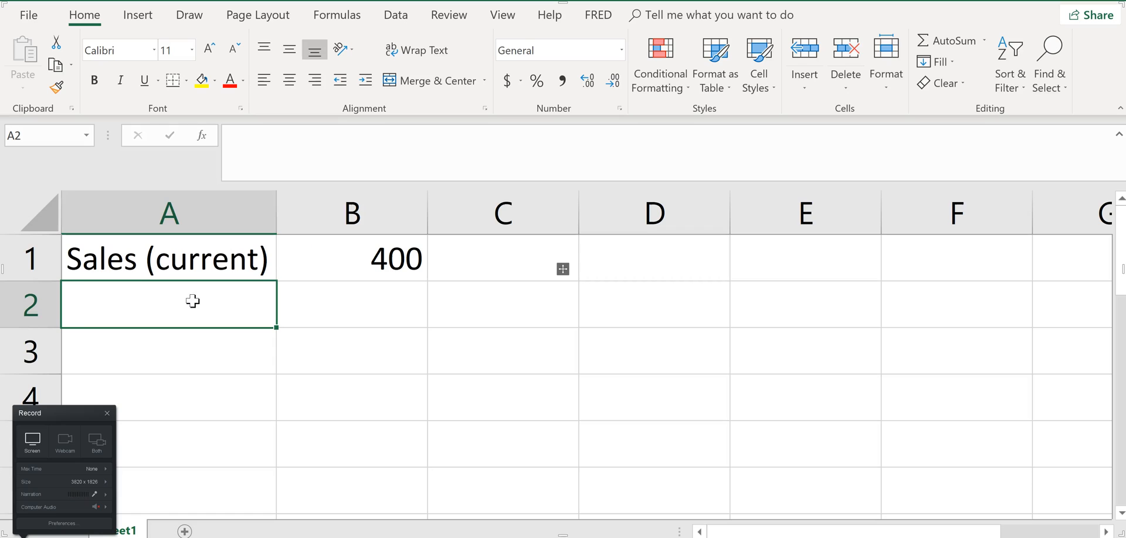
type("CA")
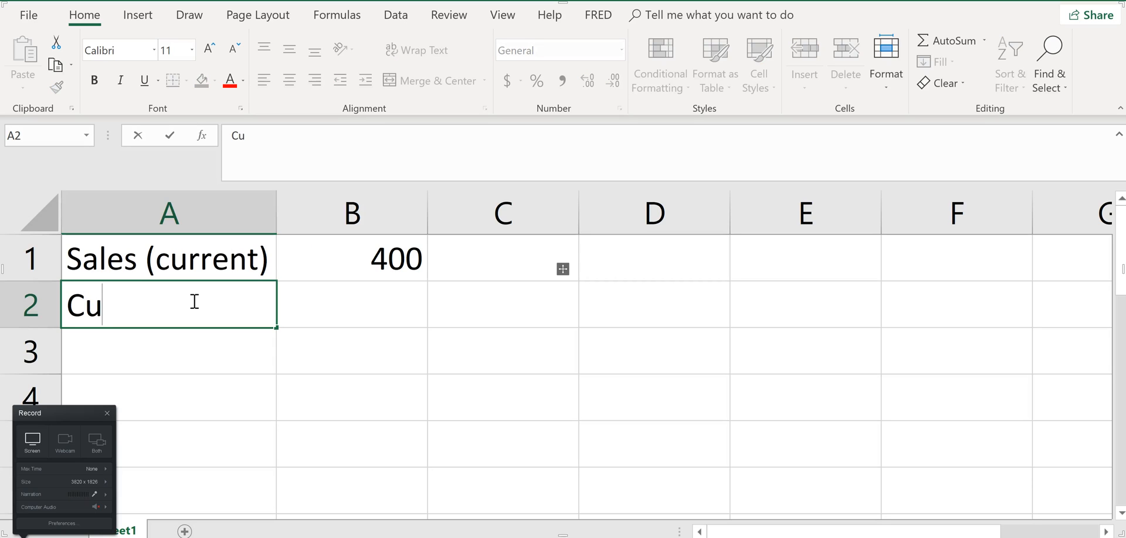
key("Tab")
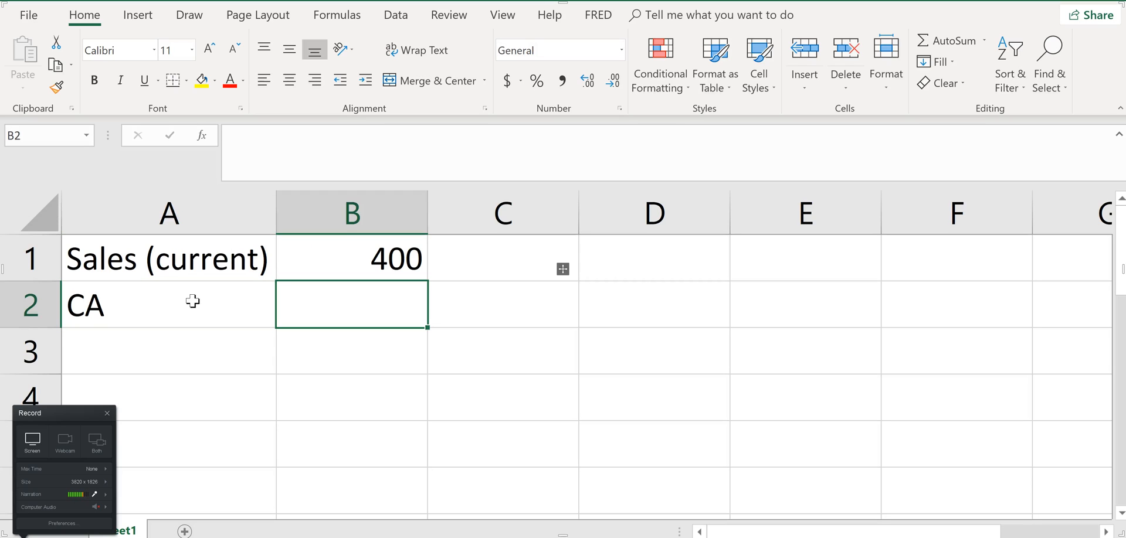
Enter 15%* in cell B2 and try to reference the current sales in B1
type("15%*")
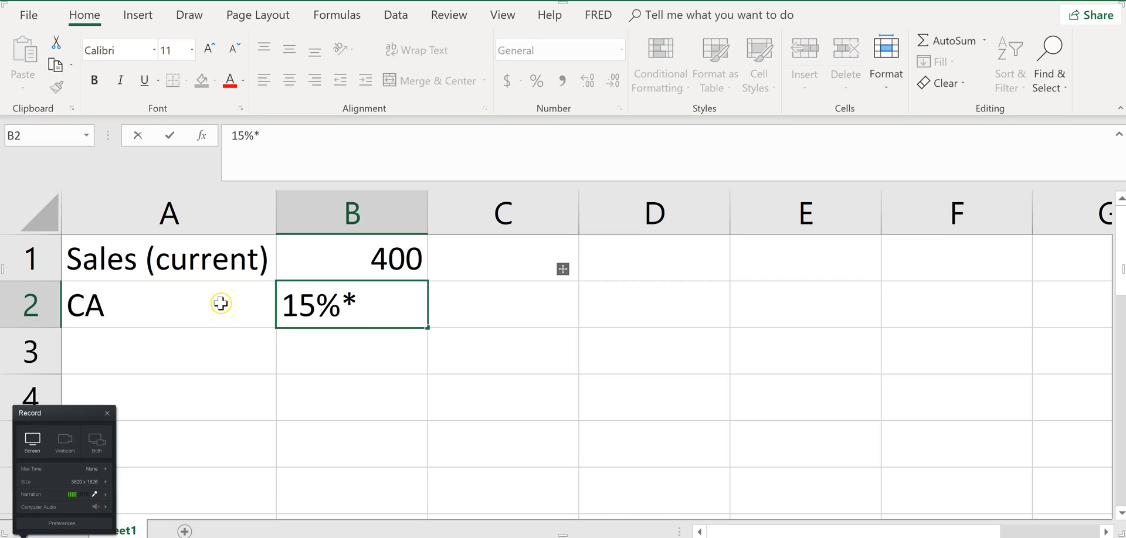
left_click(387, 264)
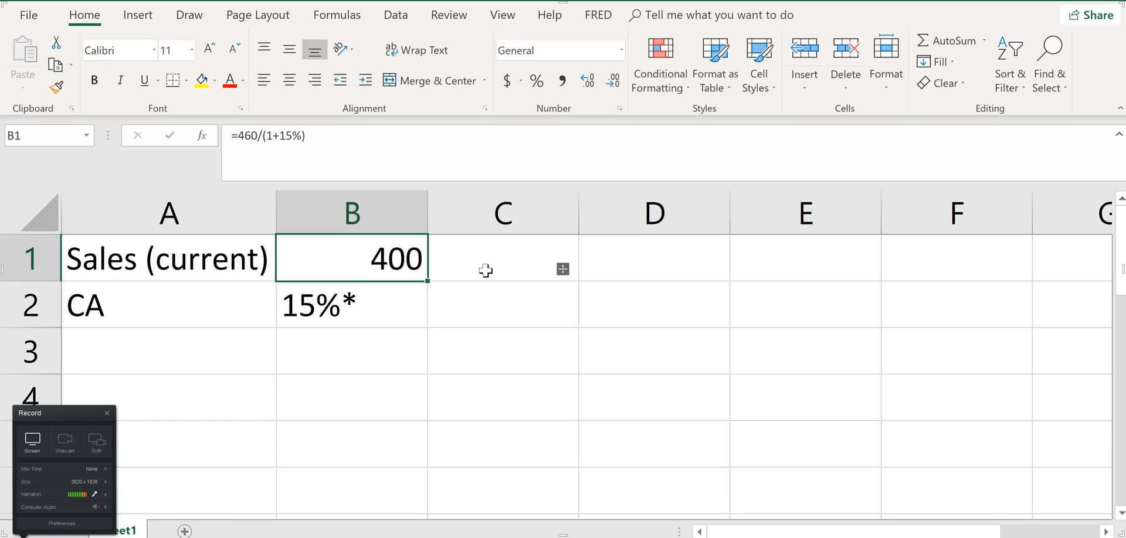
key("Down")
Correct the entry in cell B2 to the formula =15%*B1
left_click(357, 312)
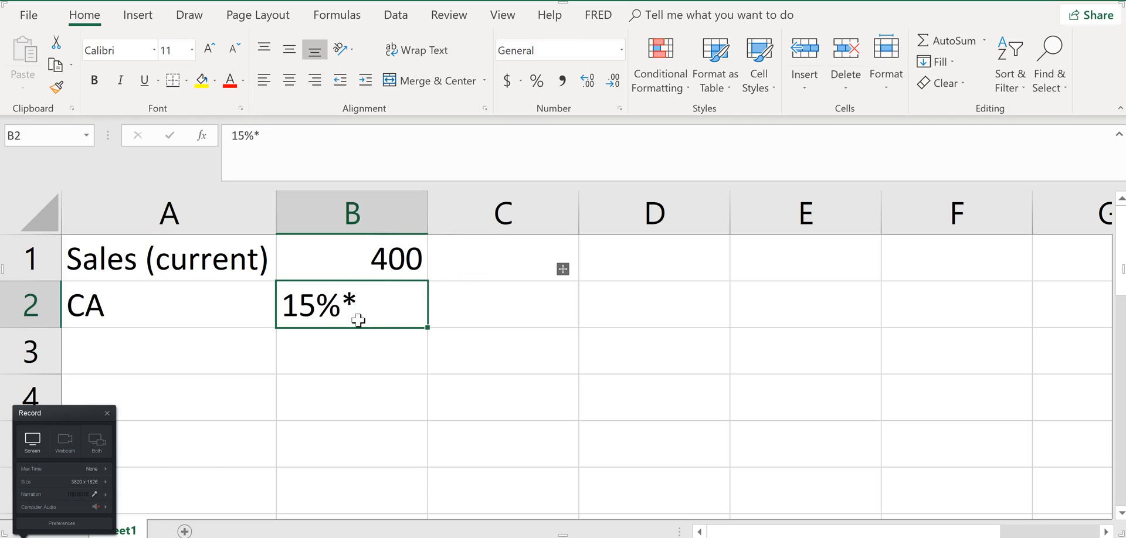
left_click_drag(375, 306, 397, 260)
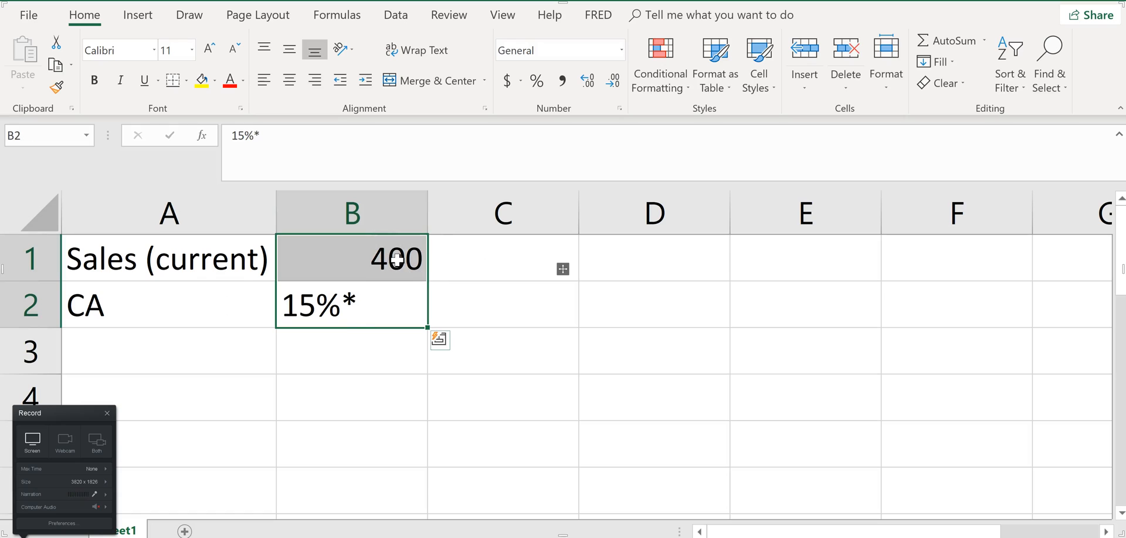
left_click(366, 311)
left_click(328, 159)
left_click(235, 136)
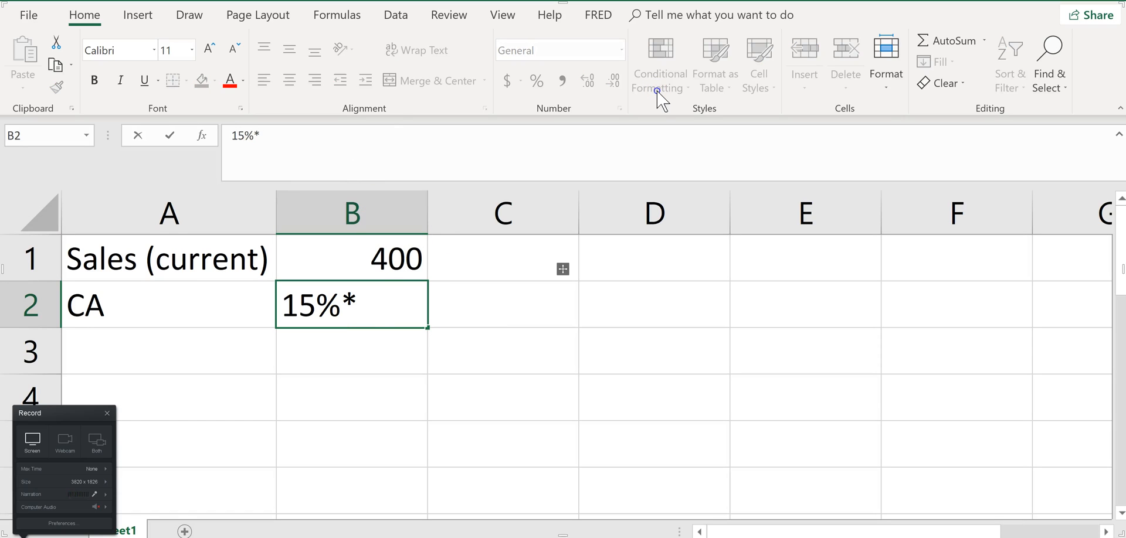
type("=")
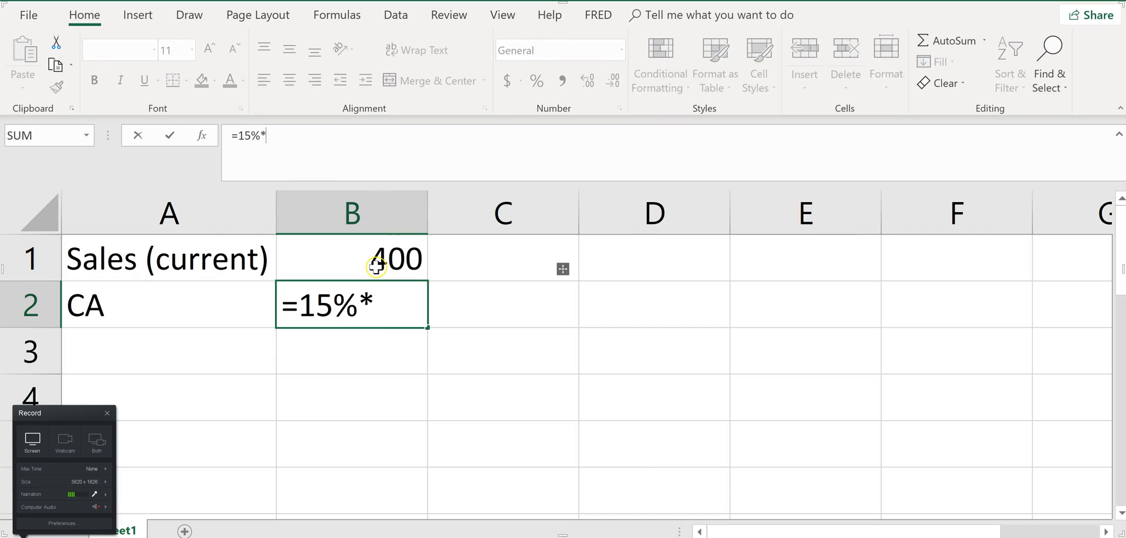
left_click(375, 267)
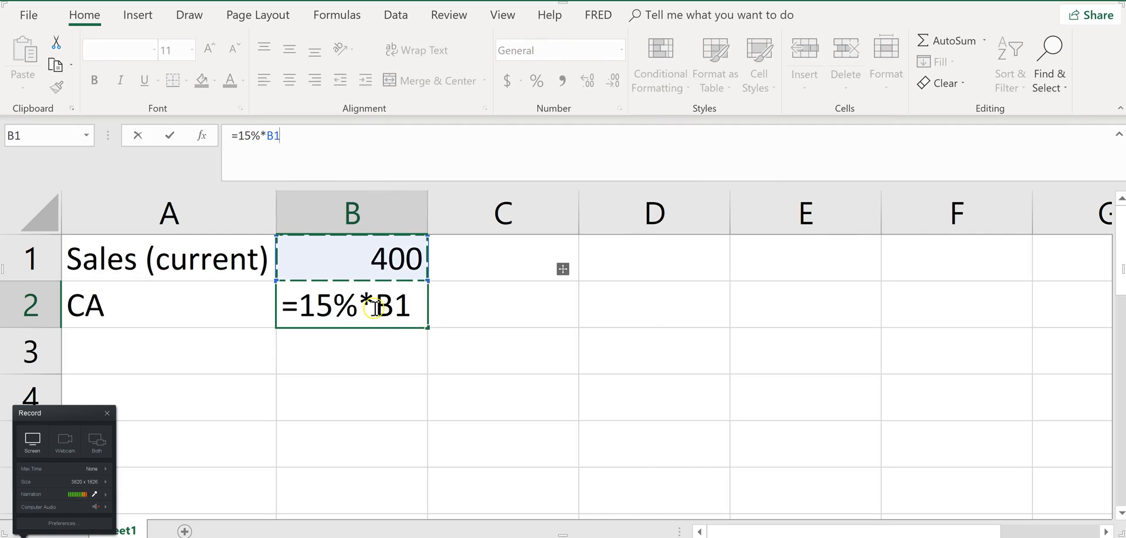
key("Return")
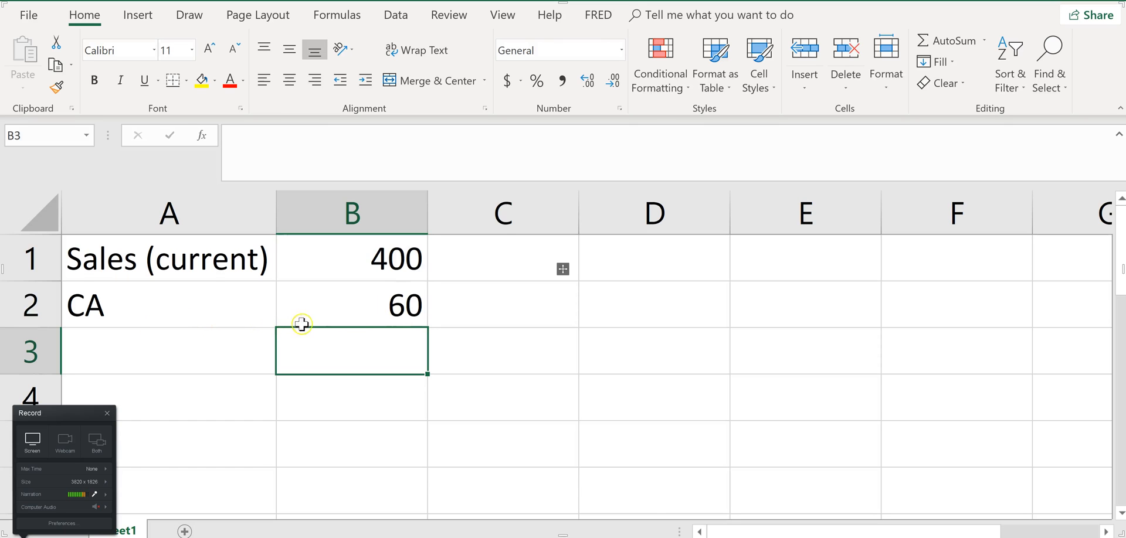
Check the required answer units on the homework page, and in Excel change the B1 formula to =460/(1+15%)*1000000
key("alt+Tab")
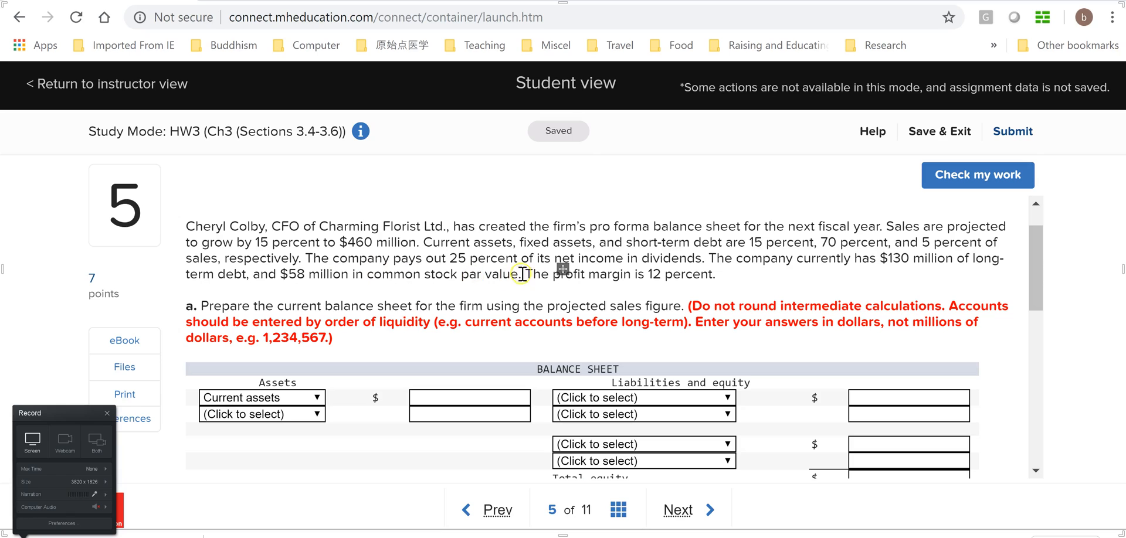
left_click(455, 394)
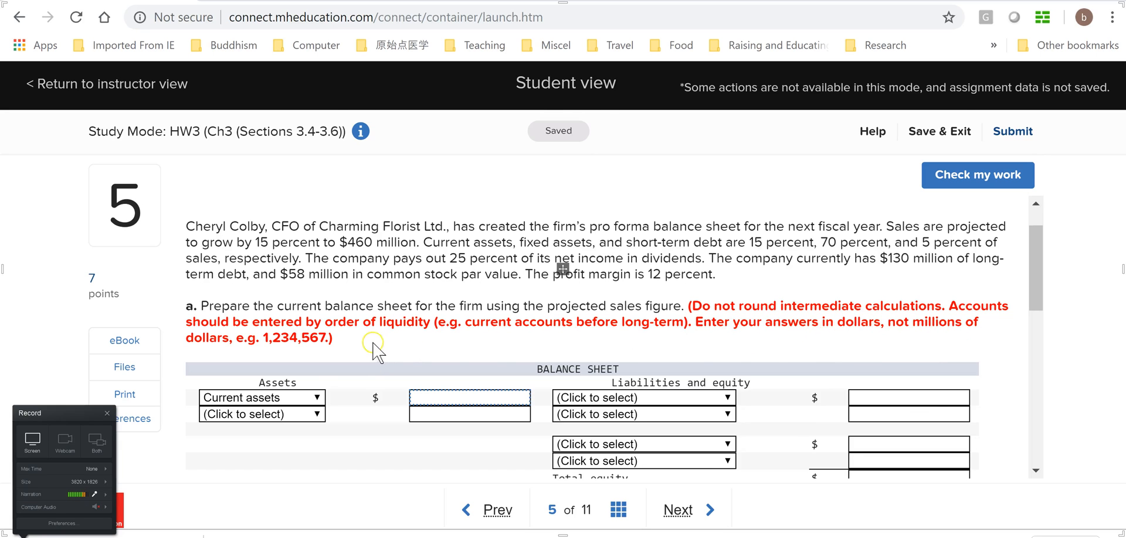
key("alt+Tab")
left_click(381, 273)
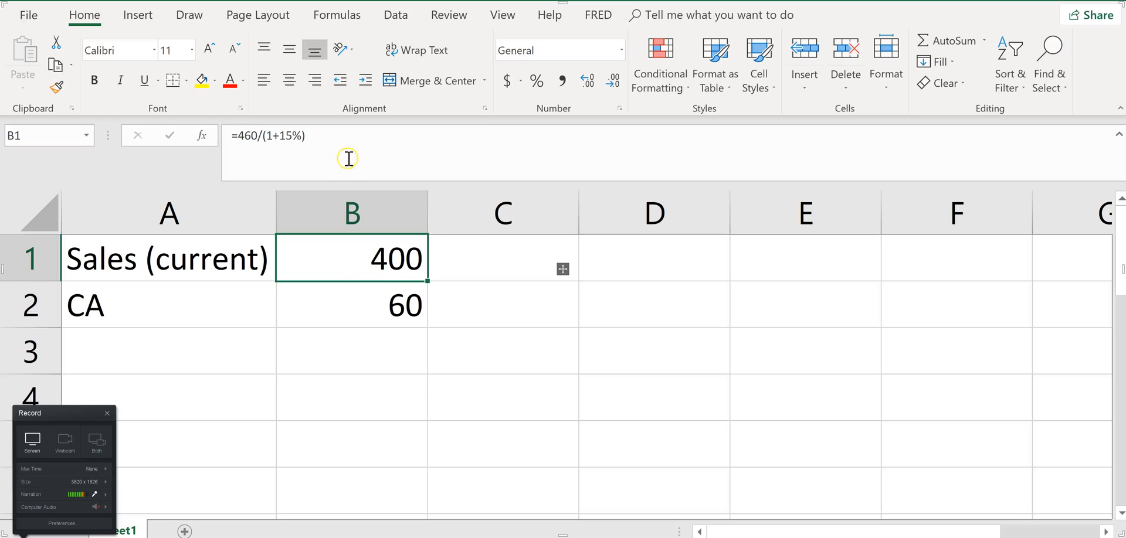
left_click(356, 137)
type("*1")
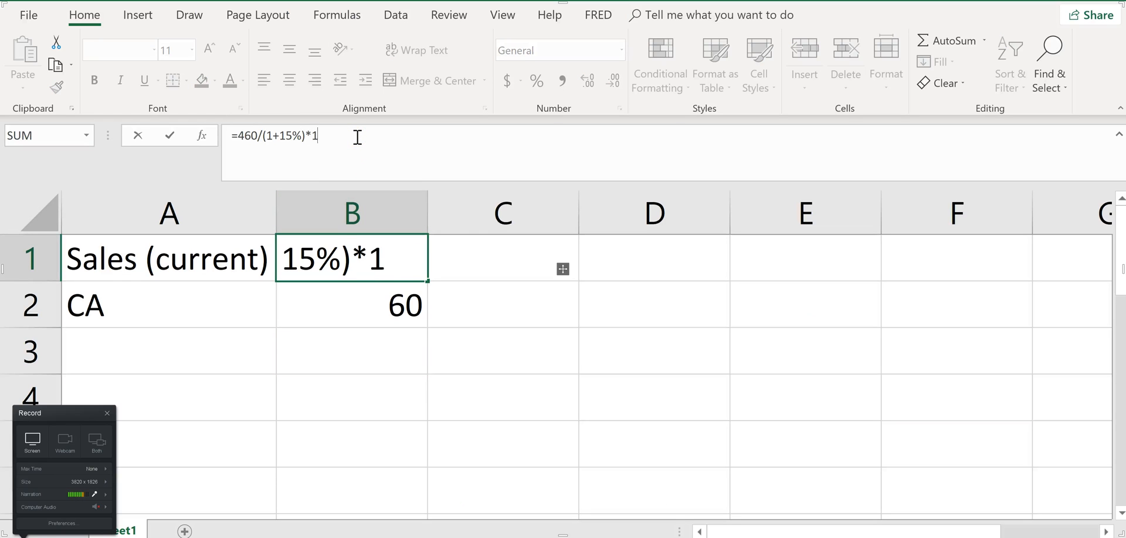
type("000000")
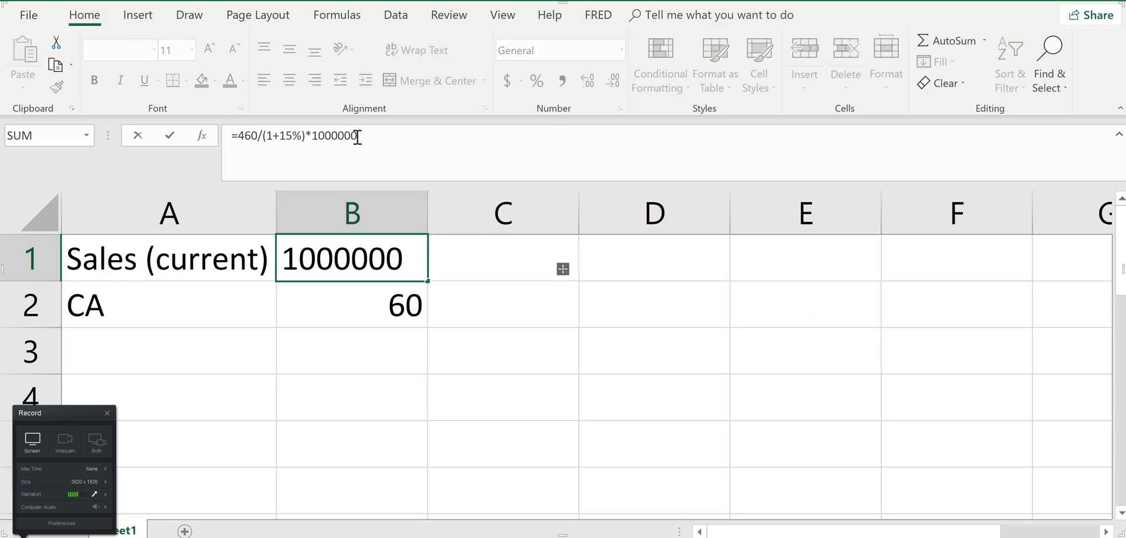
key("Return")
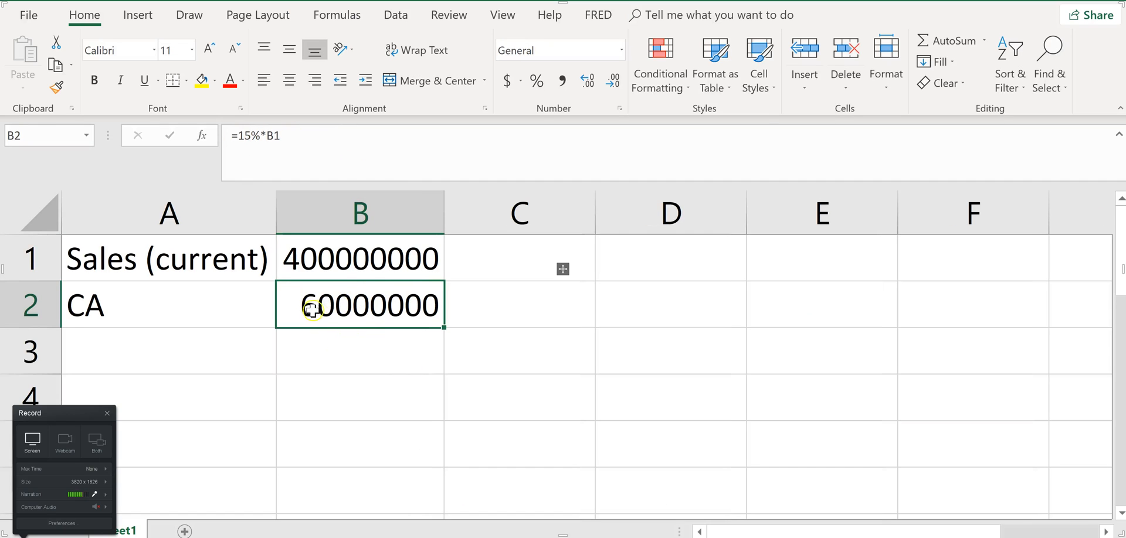
On the homework page, enter 6000000 as the Current assets amount and choose Fixed assets as the second Assets item
key("alt+Tab")
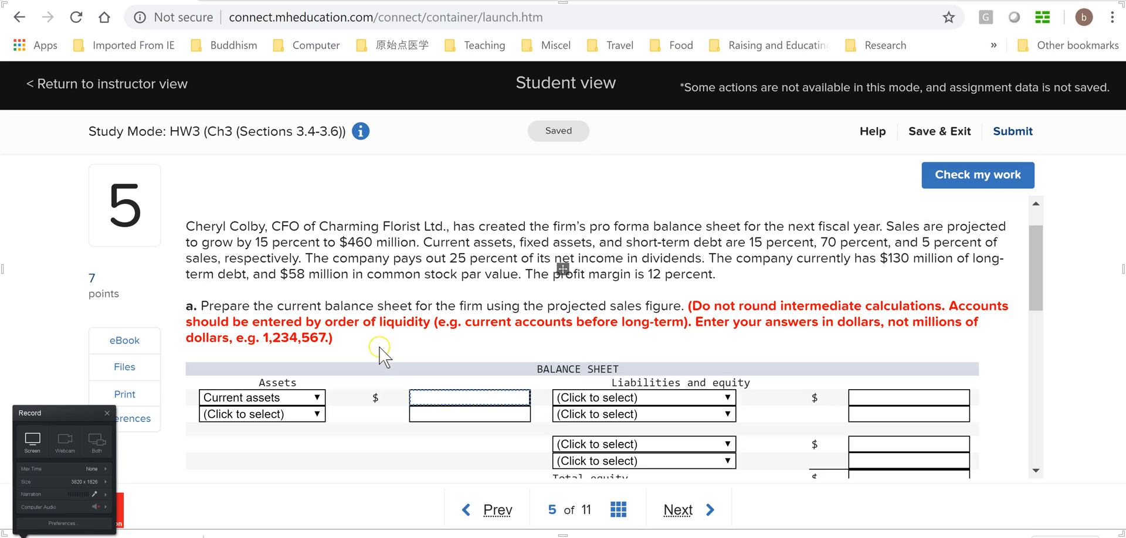
type("6000000")
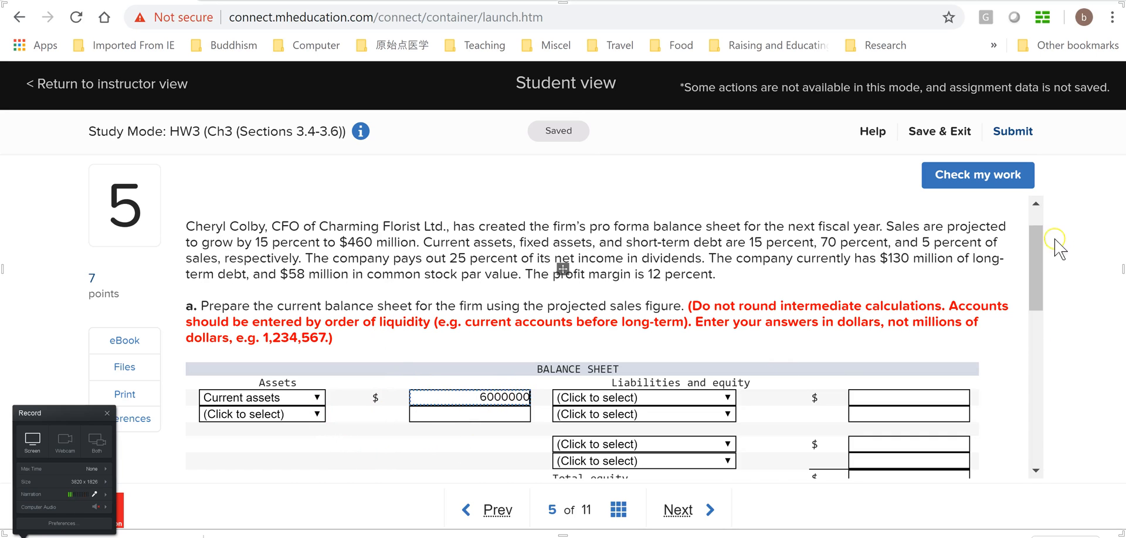
scroll(1056, 314, "down", 2)
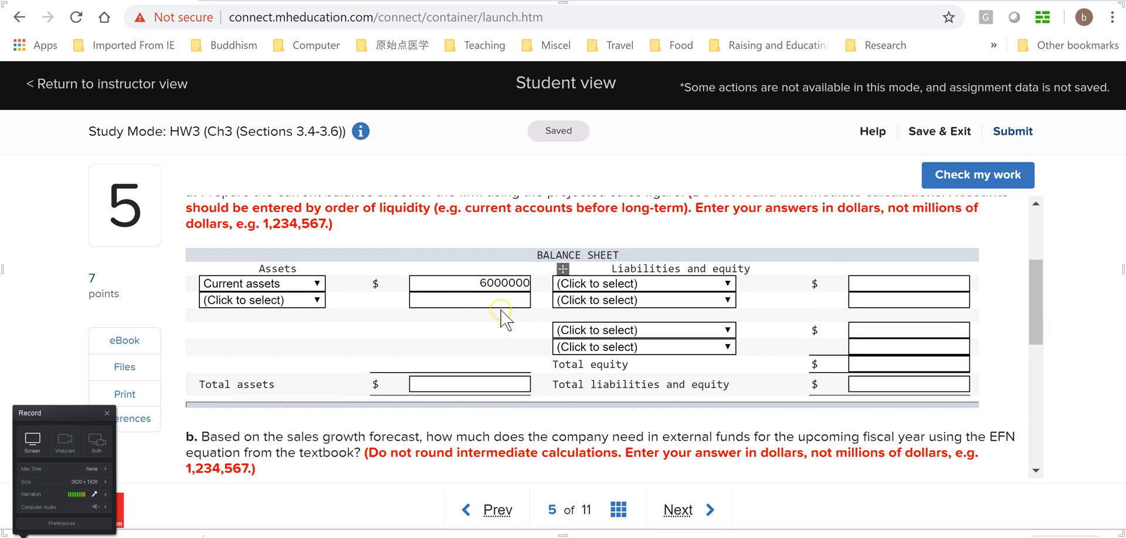
left_click(317, 301)
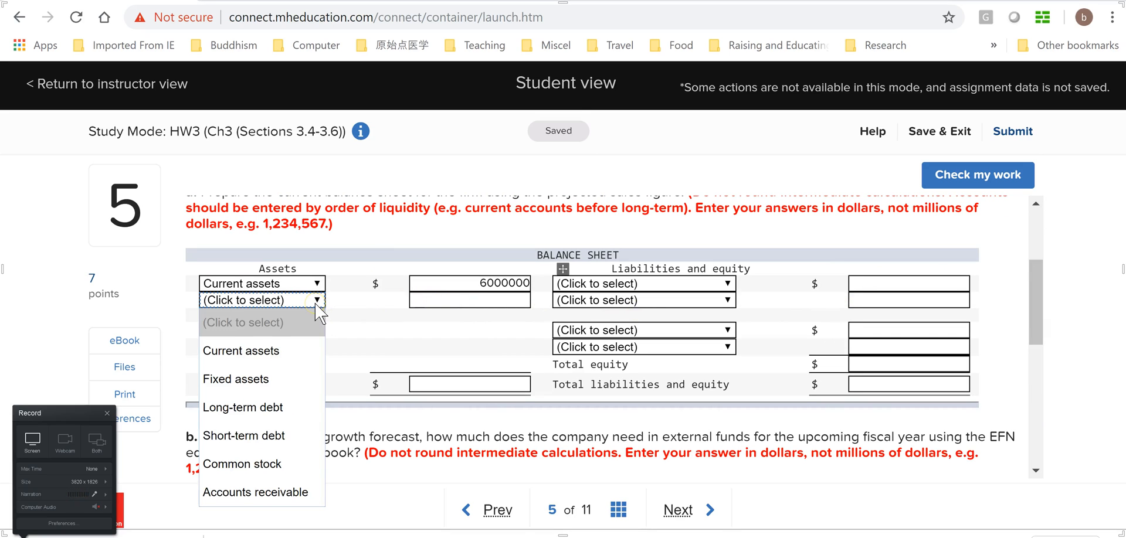
left_click(247, 379)
left_click(512, 300)
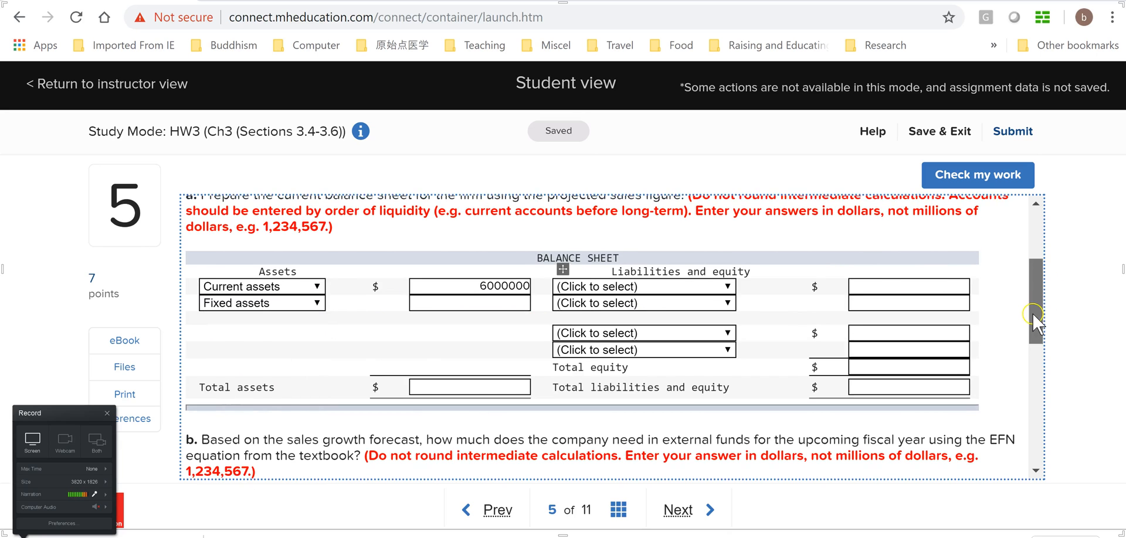
Check the fixed assets percentage in the problem text and return to the Excel worksheet
scroll(1032, 312, "up", 1)
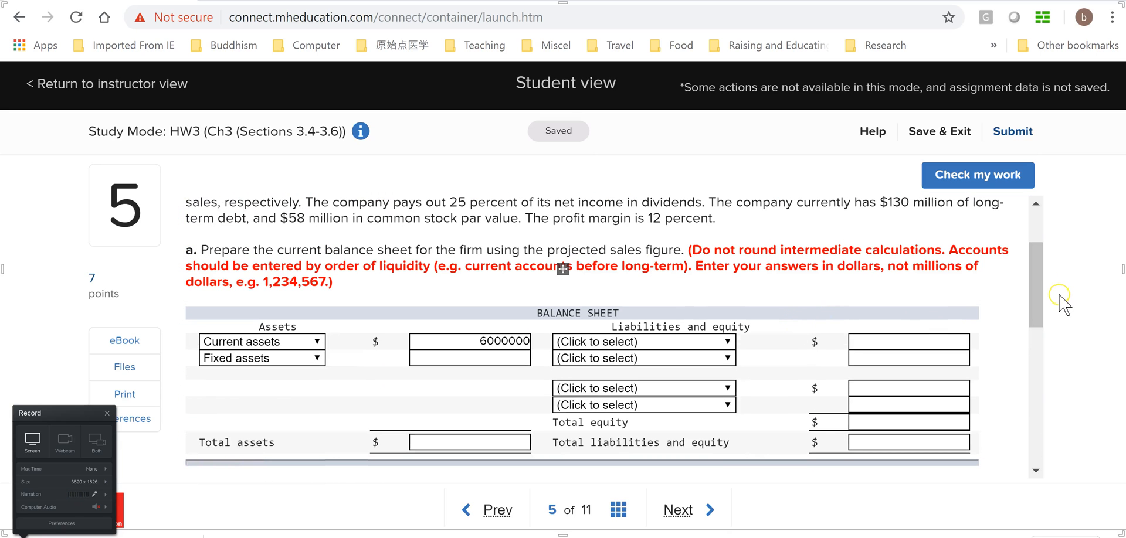
scroll(1047, 301, "up", 1)
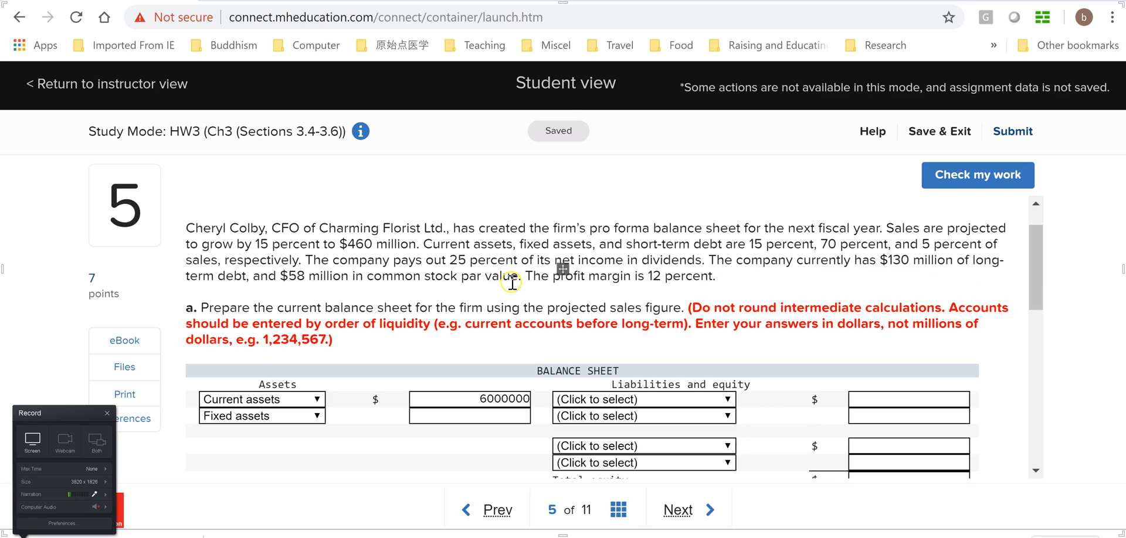
key("alt+Tab")
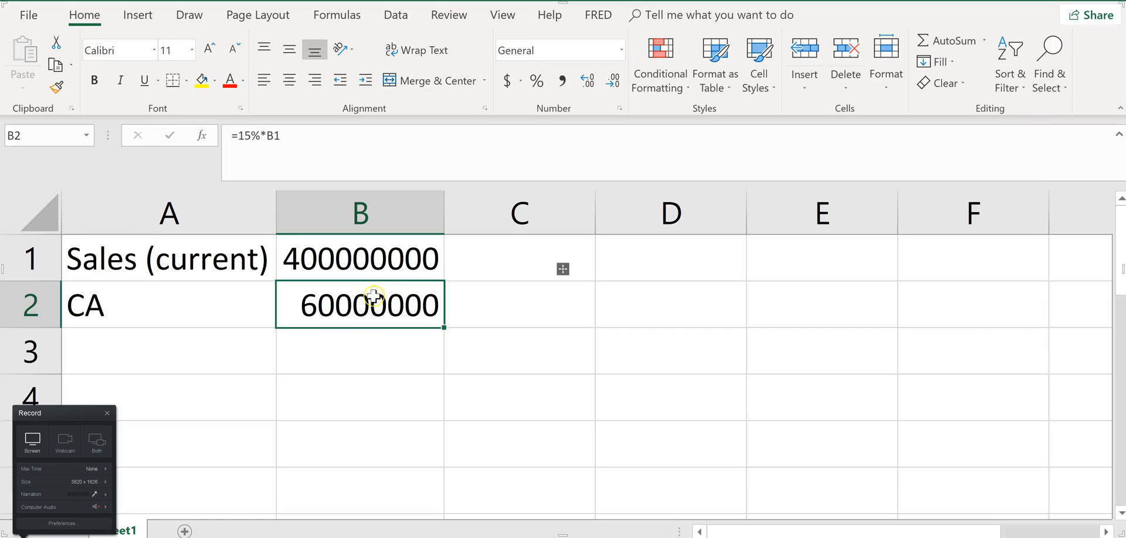
left_click(170, 359)
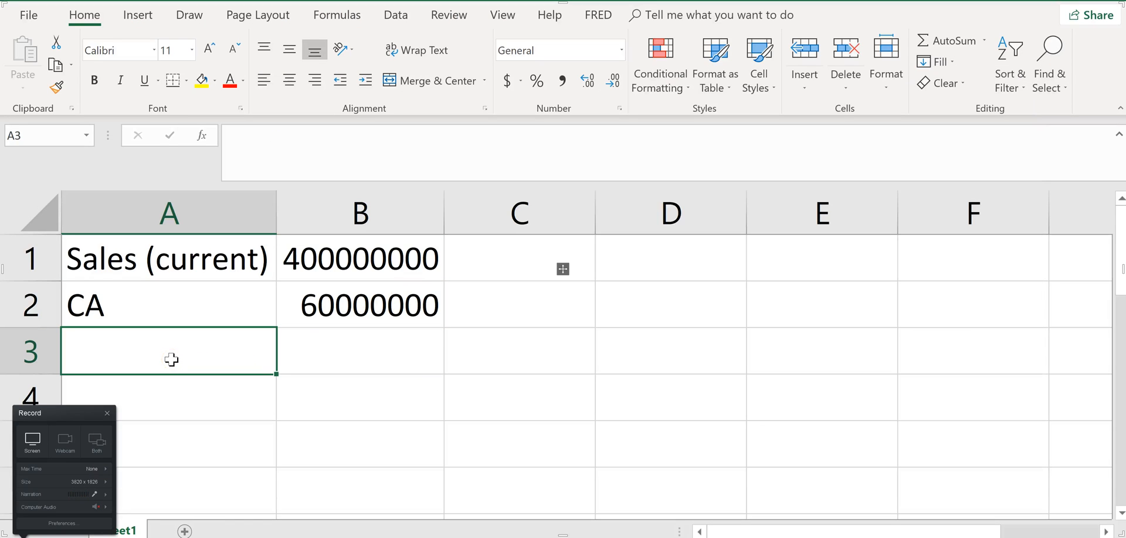
type("FA")
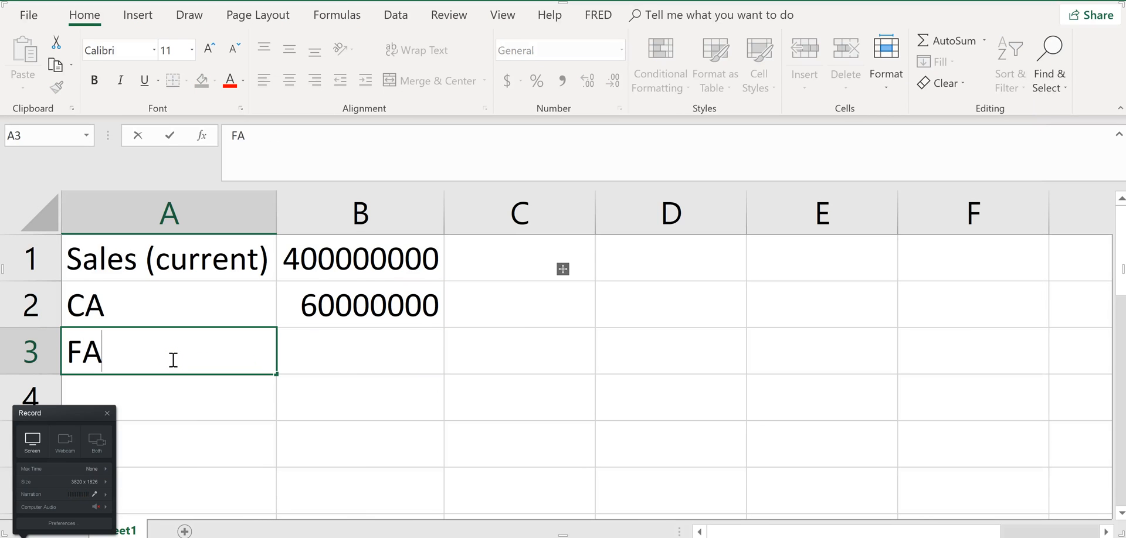
key("Escape")
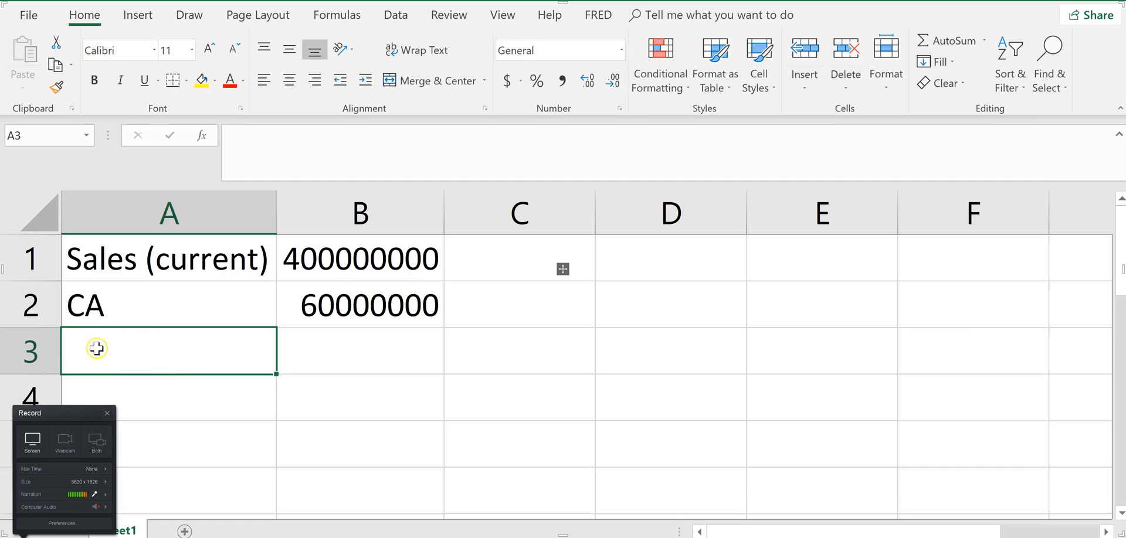
Cut the whole CA row and insert it above row 4 so that row 2 is free for a heading
left_click(31, 314)
right_click(31, 314)
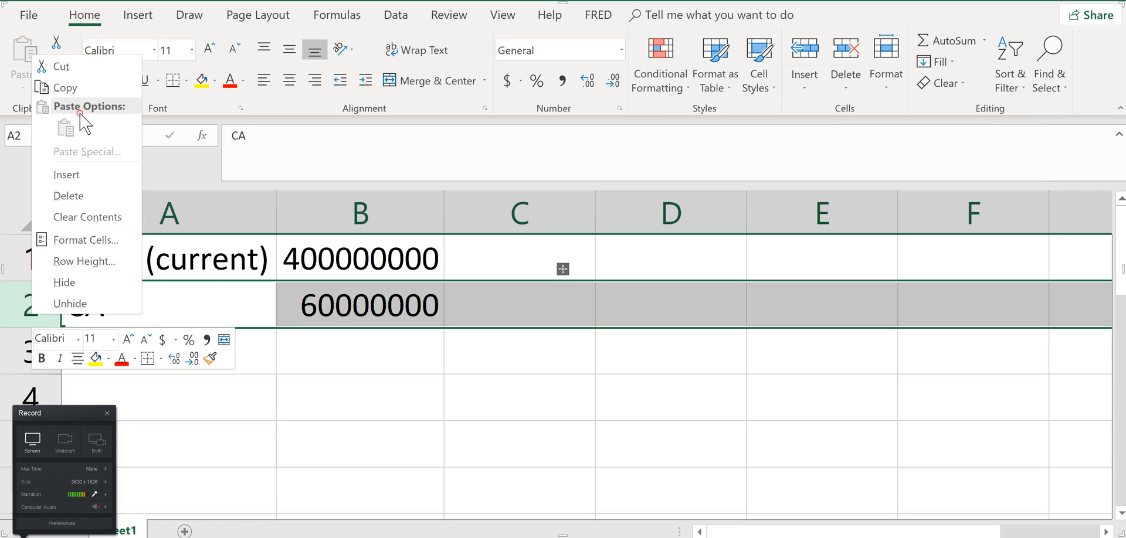
left_click(92, 56)
left_click(33, 392)
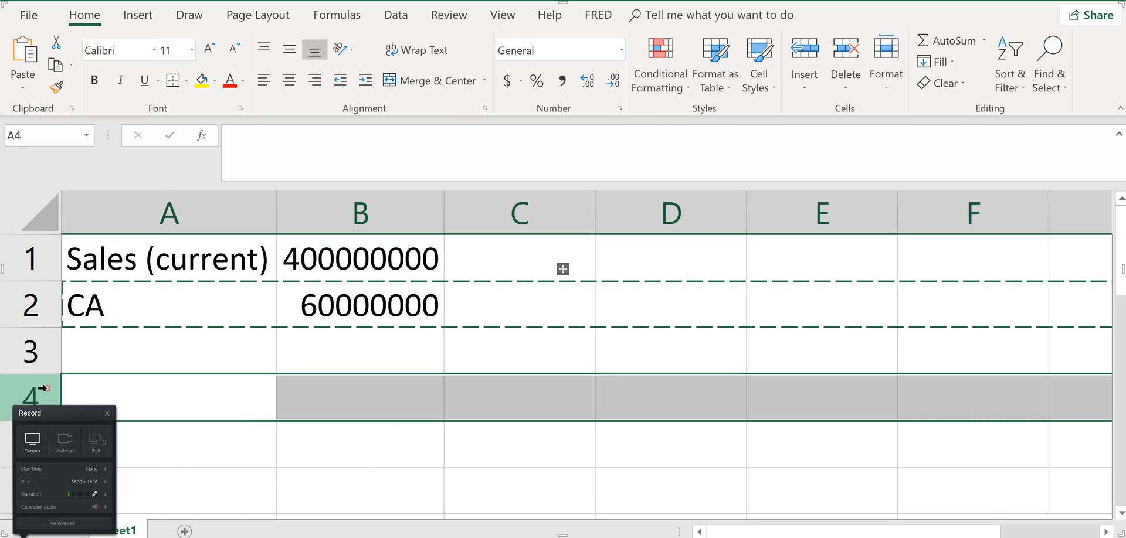
right_click(47, 388)
left_click(100, 249)
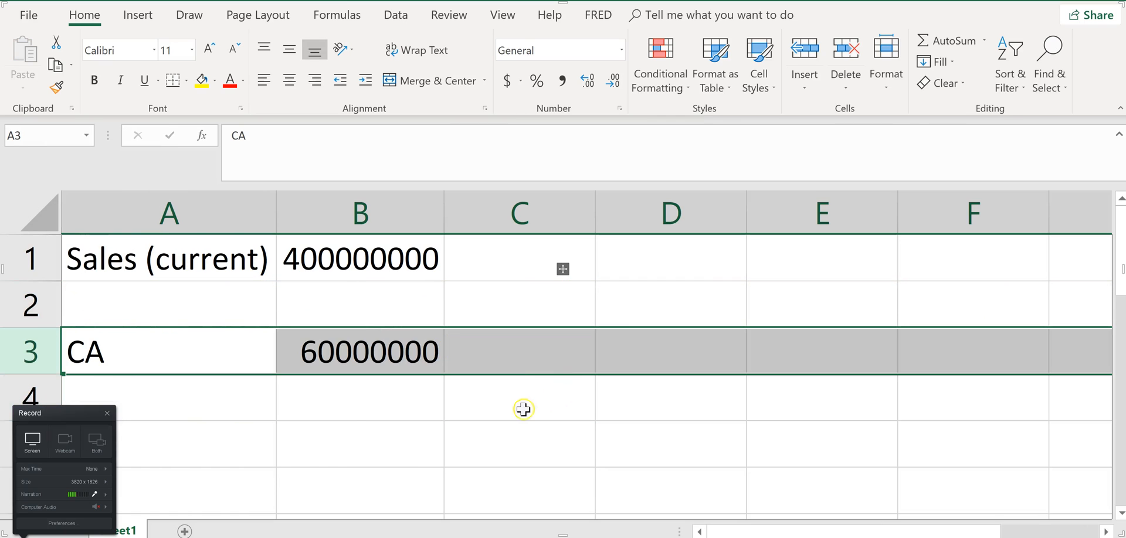
Enter the heading "Current Balance Sheet" in cell A2
left_click(140, 316)
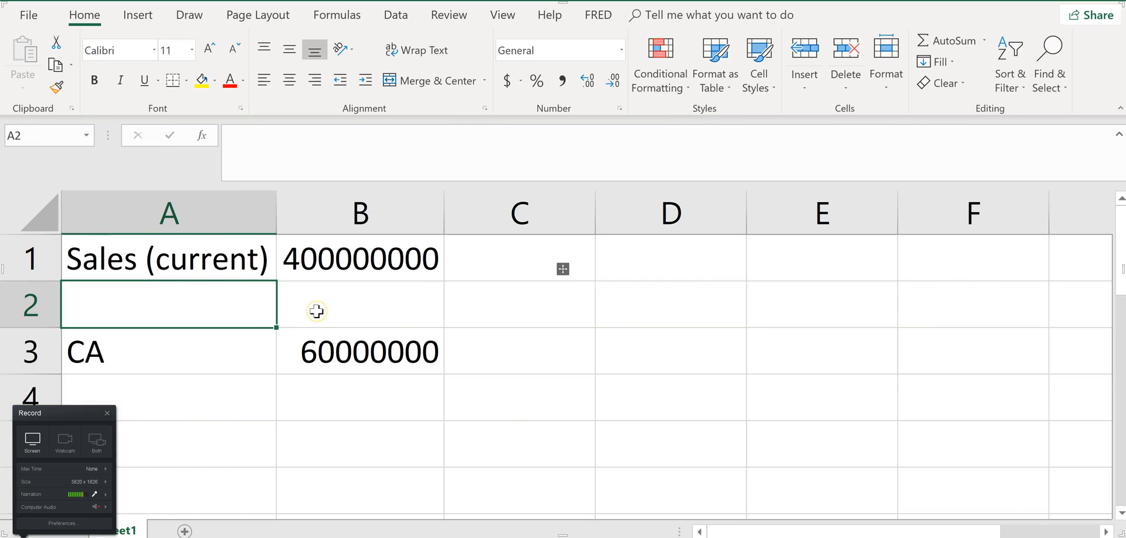
type("Curre")
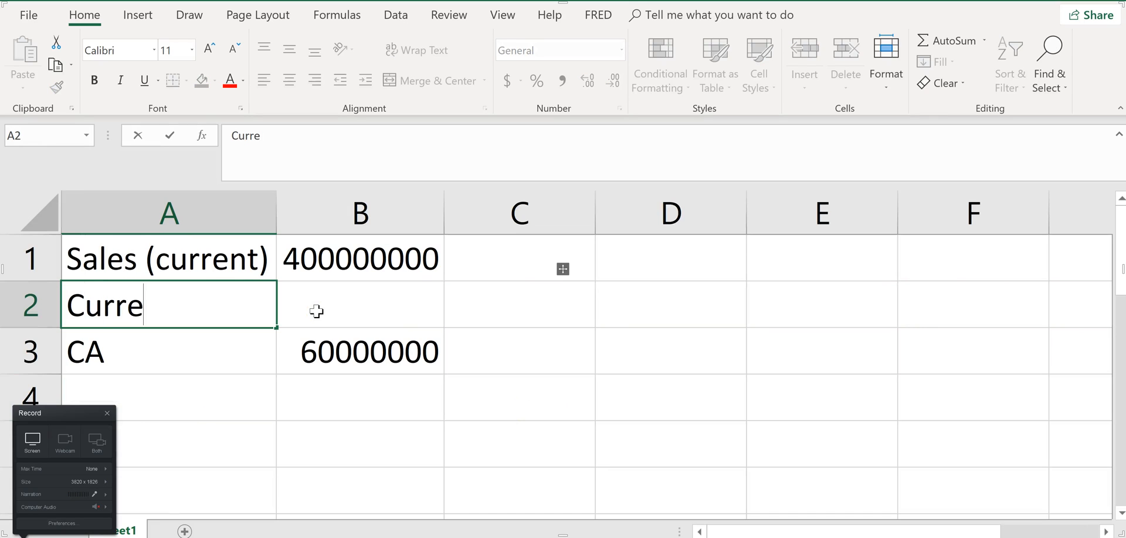
type("nt Balance she")
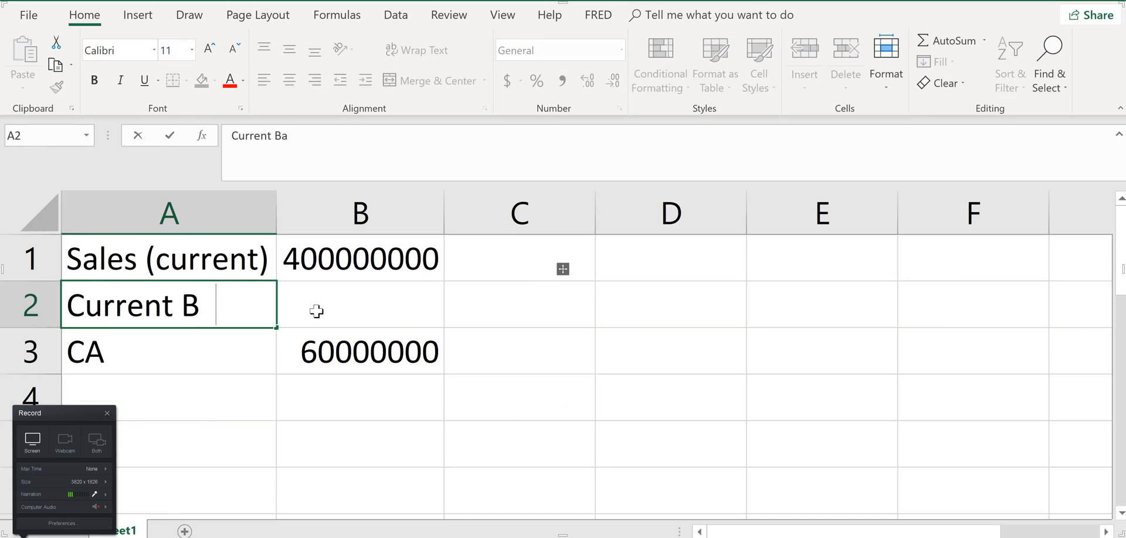
key("BackSpace")
key("BackSpace")
key("BackSpace")
type("Shee")
key("Return")
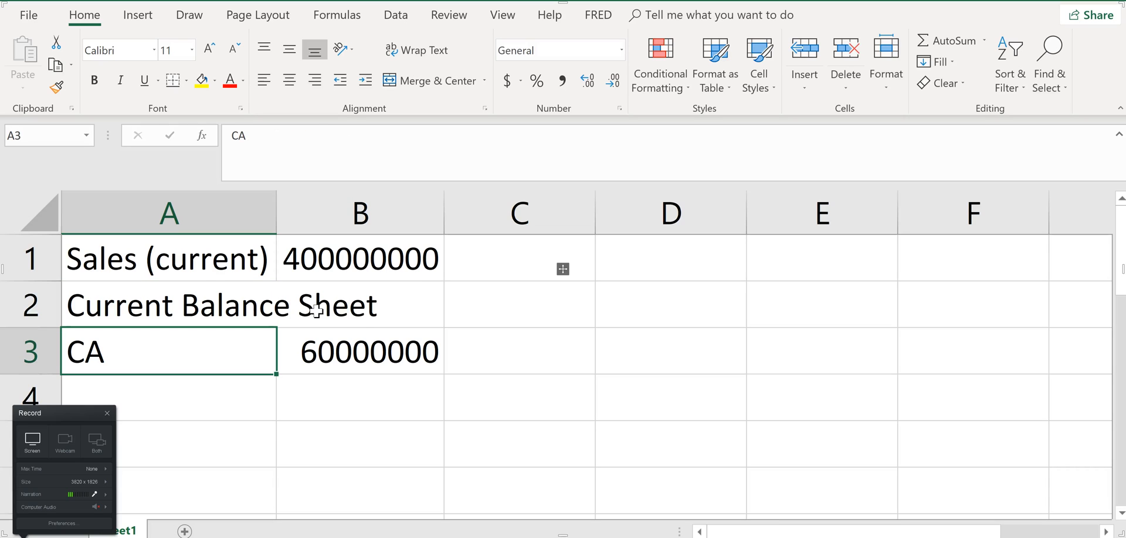
Label cell A4 "FA" and calculate fixed assets in B4 as 70% of the current sales in B1
left_click(251, 398)
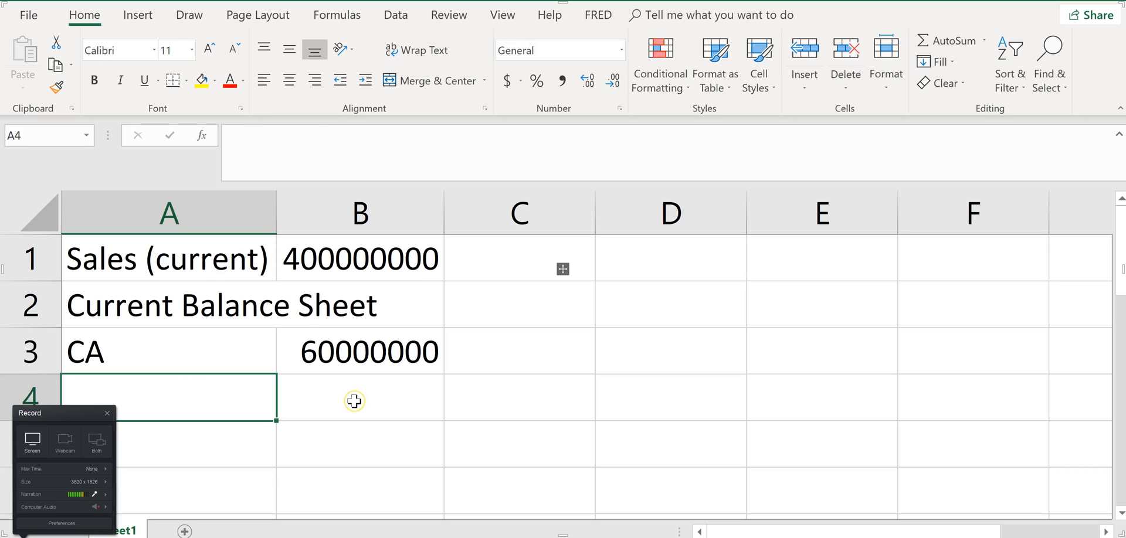
type("FA")
key("Tab")
key("alt+Tab")
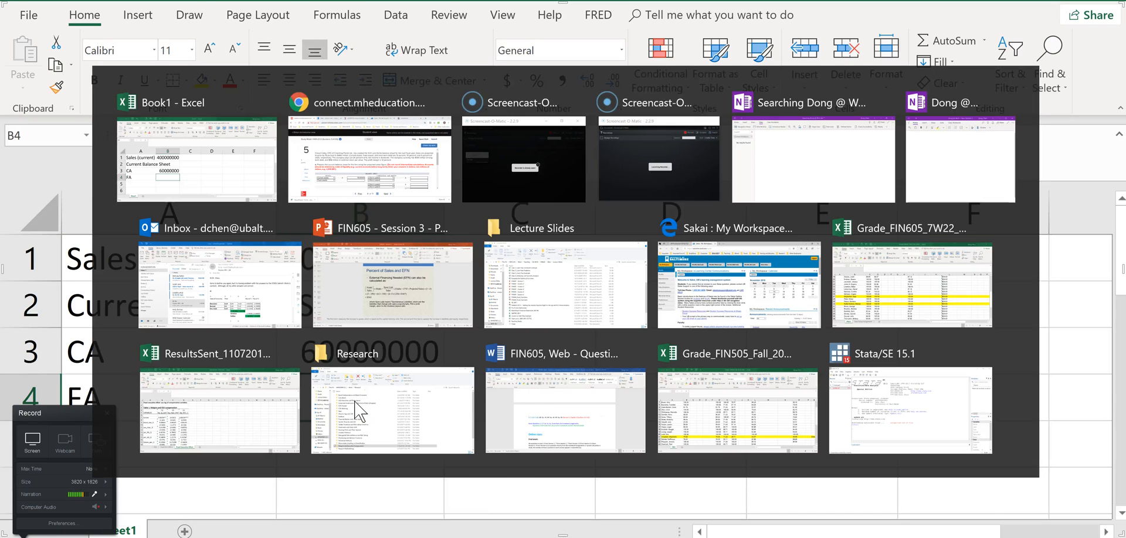
key("alt+Tab")
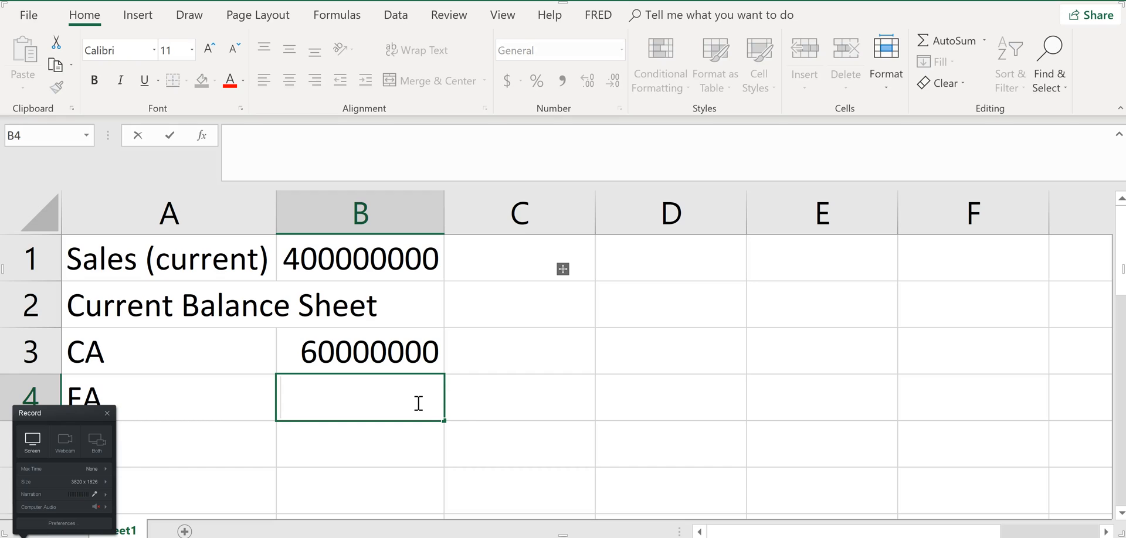
type("=70")
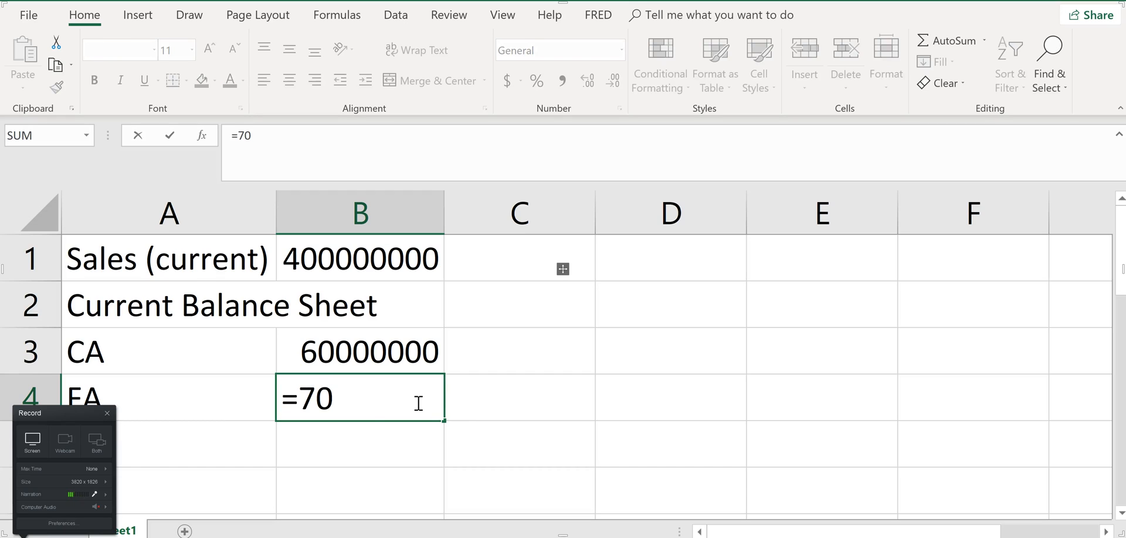
type("%*")
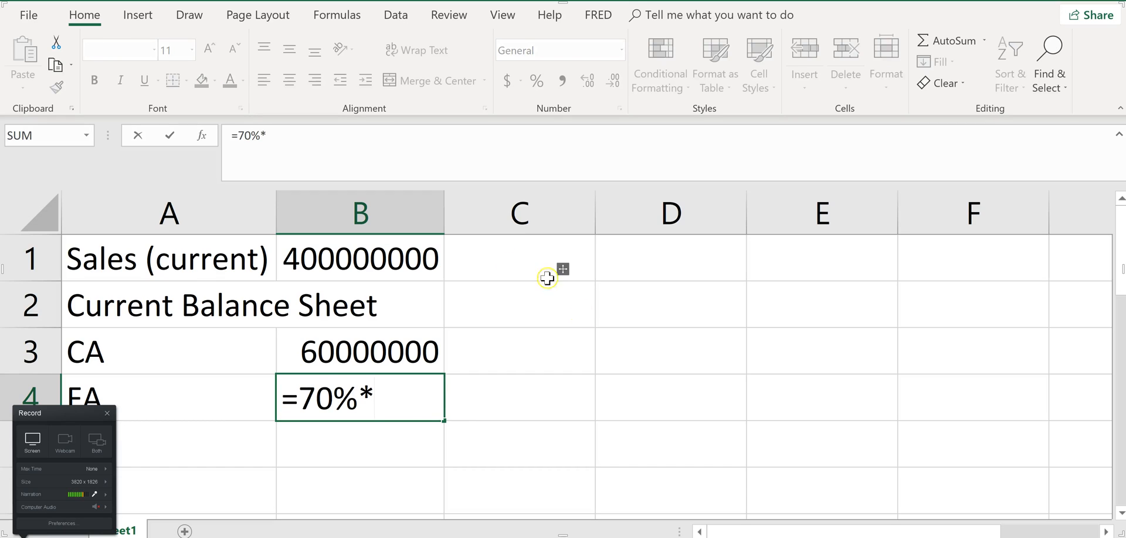
left_click(419, 260)
key("Return")
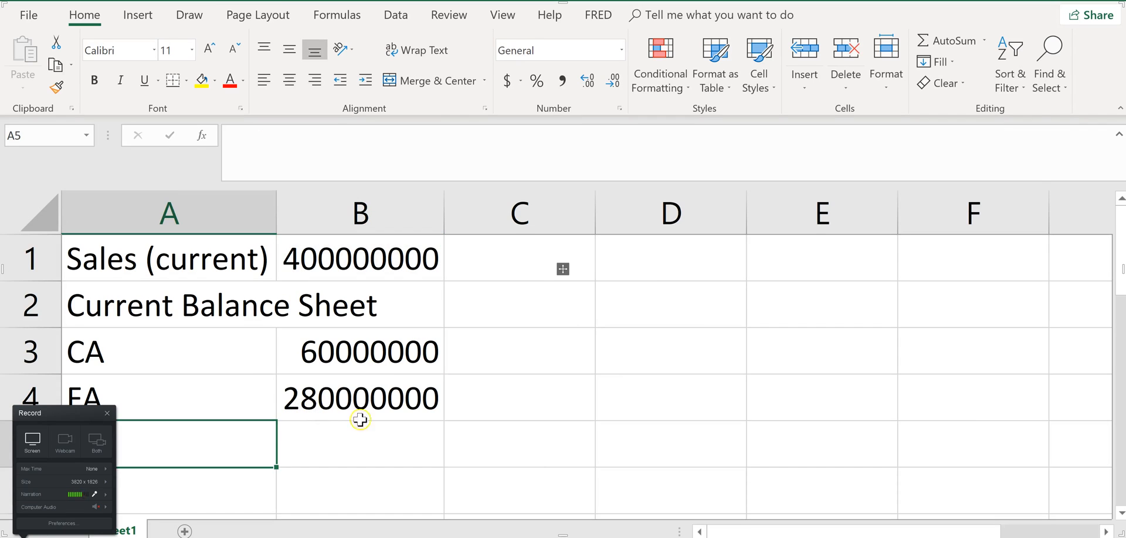
Switch to the homework page and enter 28000000 as the Fixed assets amount and 34000000 as Total assets
key("alt+Tab")
left_click(512, 418)
type("2")
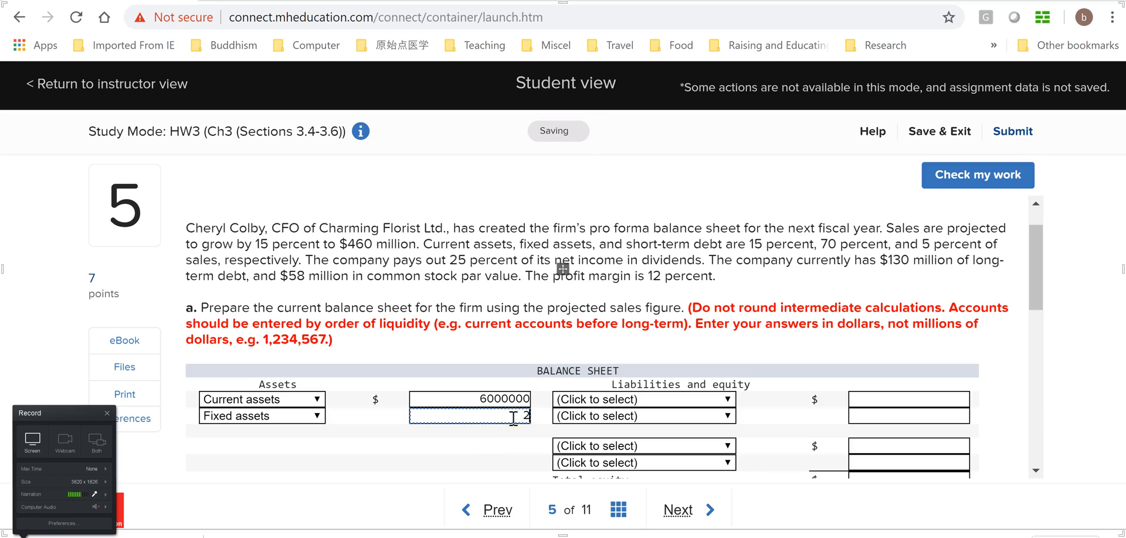
type("8000000")
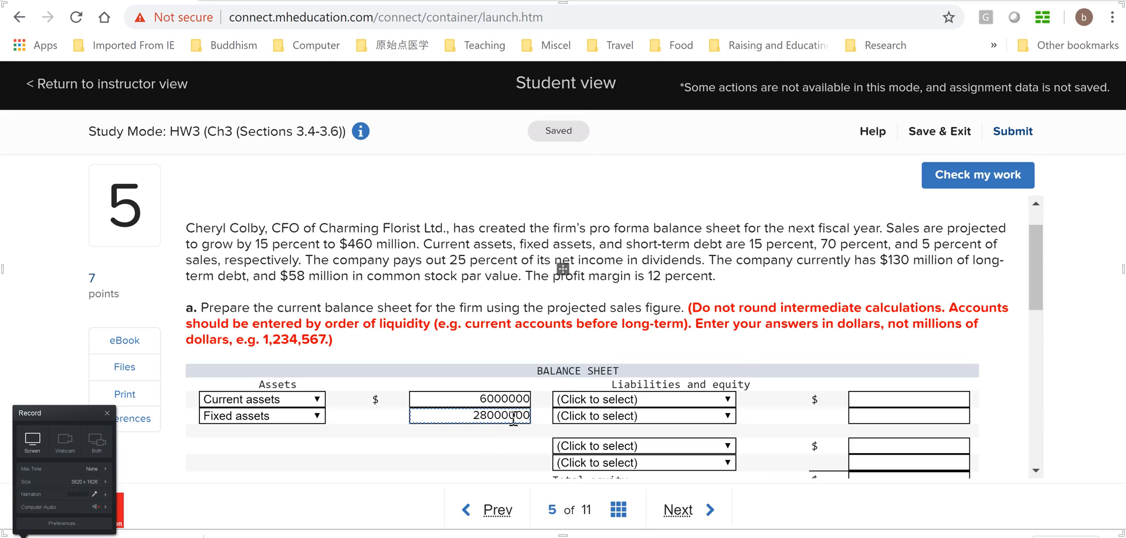
scroll(973, 323, "down", 3)
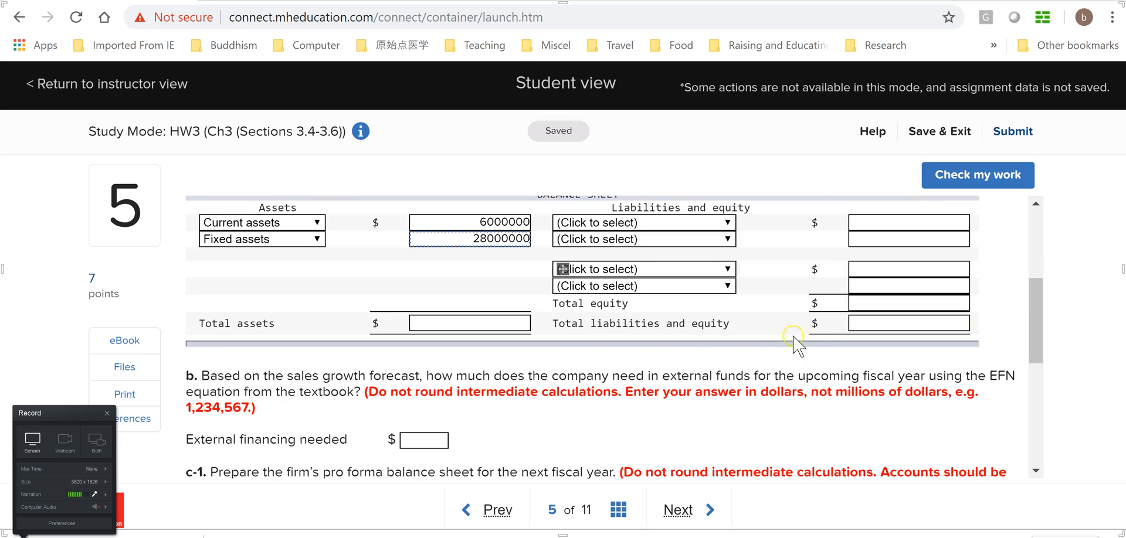
left_click(495, 324)
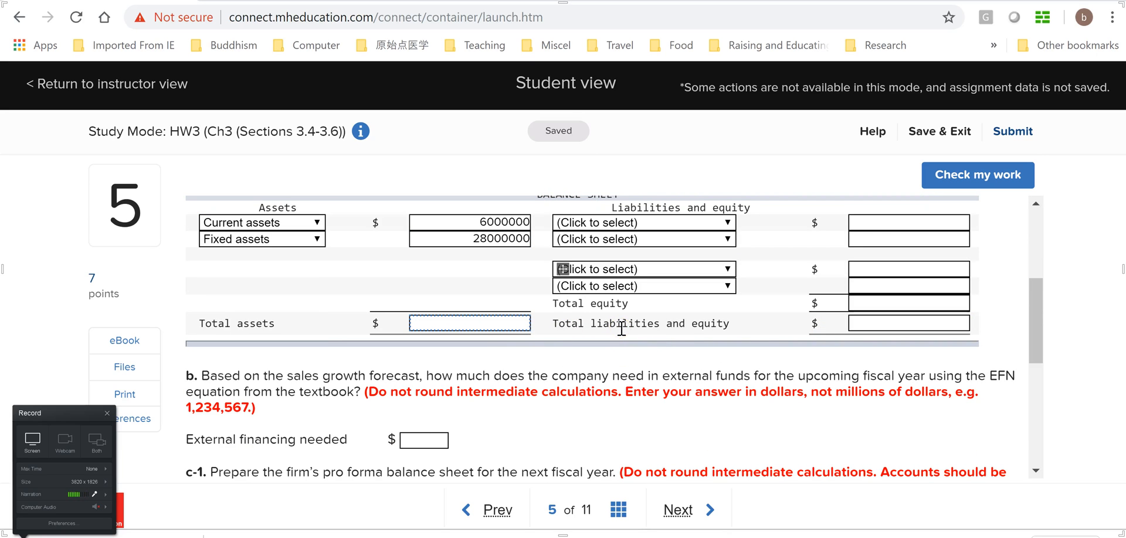
type("34000000")
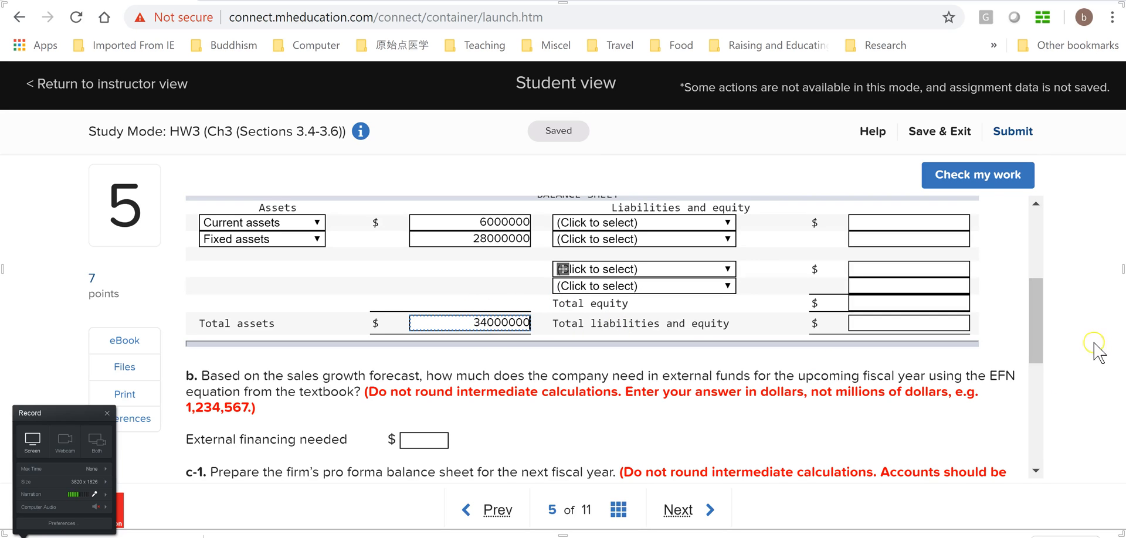
Choose Short-term debt as the first Liabilities and equity item and check its percentage of sales in the problem text
scroll(1039, 293, "up", 2)
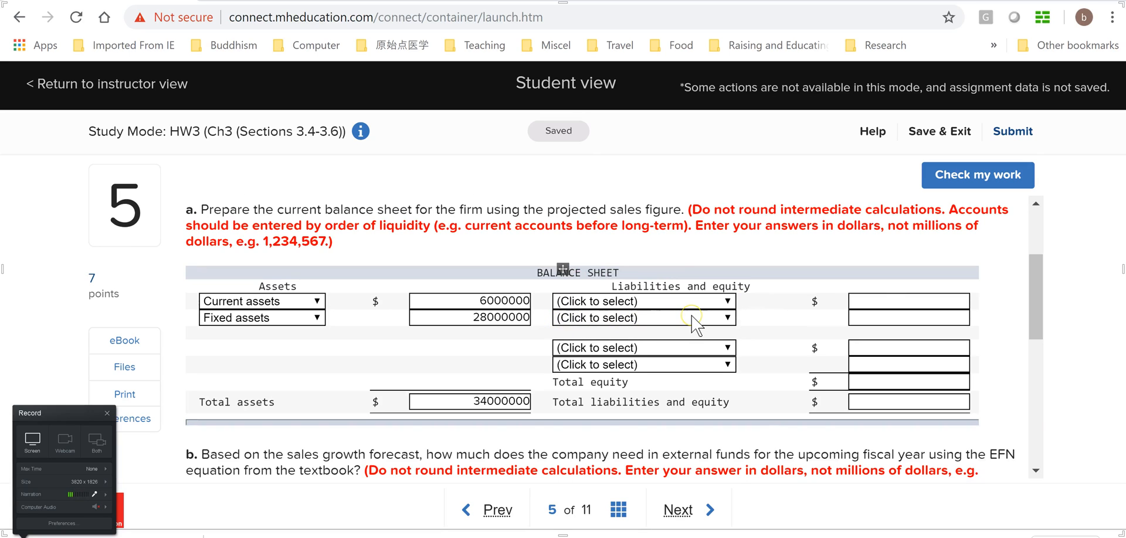
left_click(730, 305)
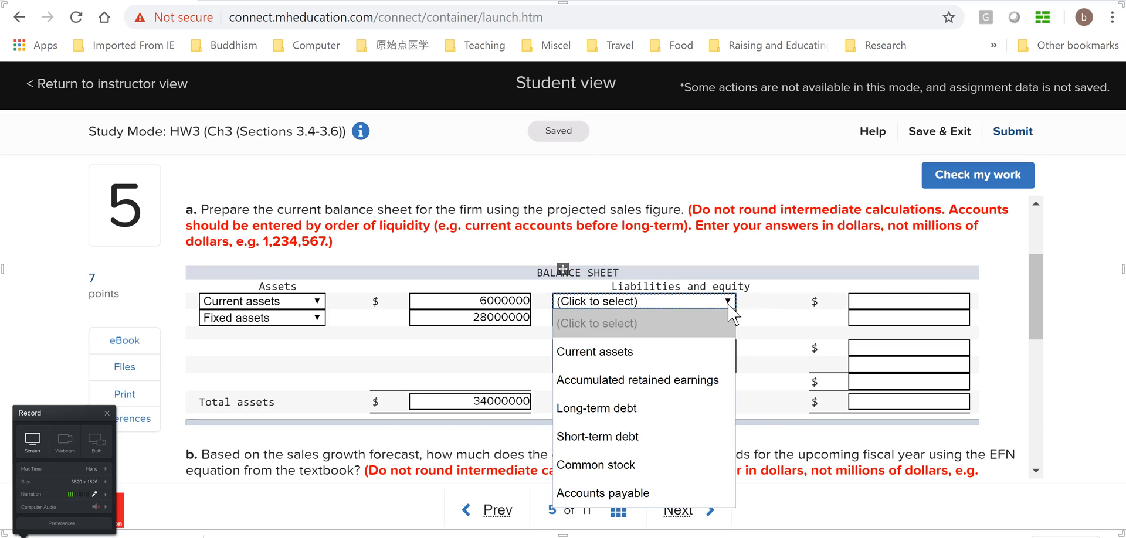
left_click(626, 434)
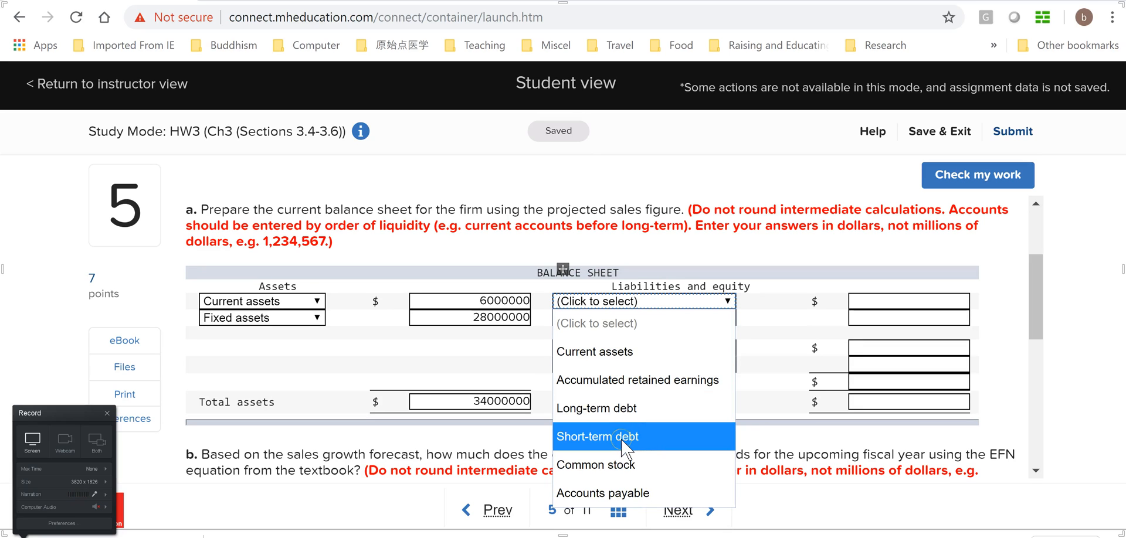
left_click_drag(1038, 302, 1056, 267)
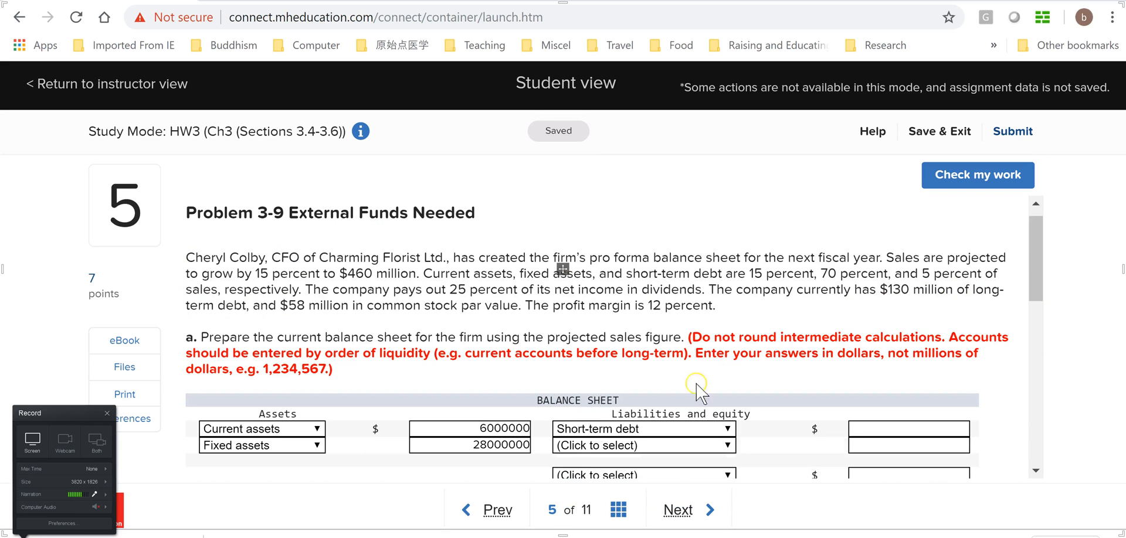
left_click(730, 429)
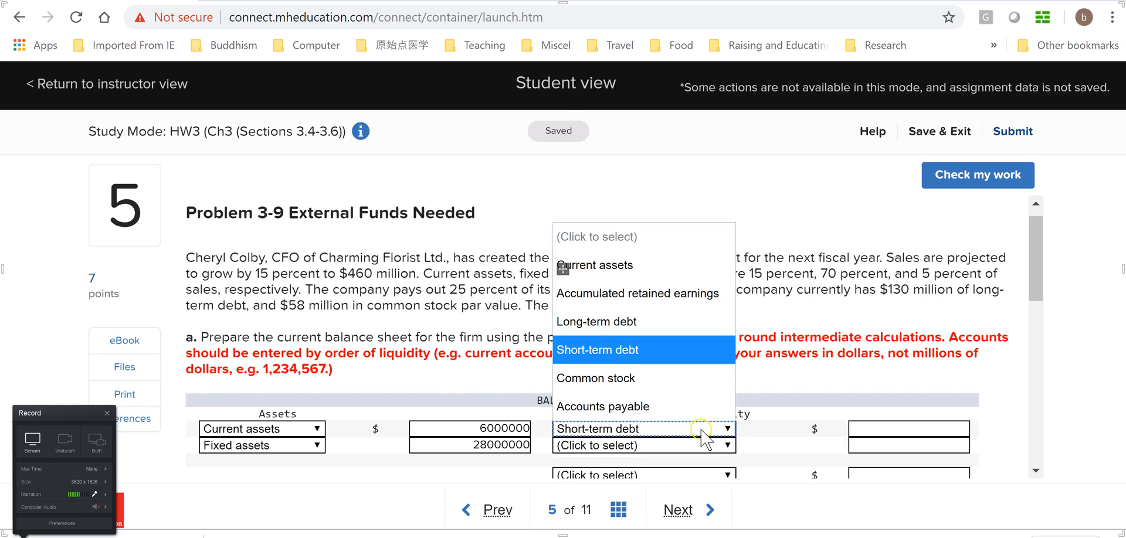
left_click(901, 333)
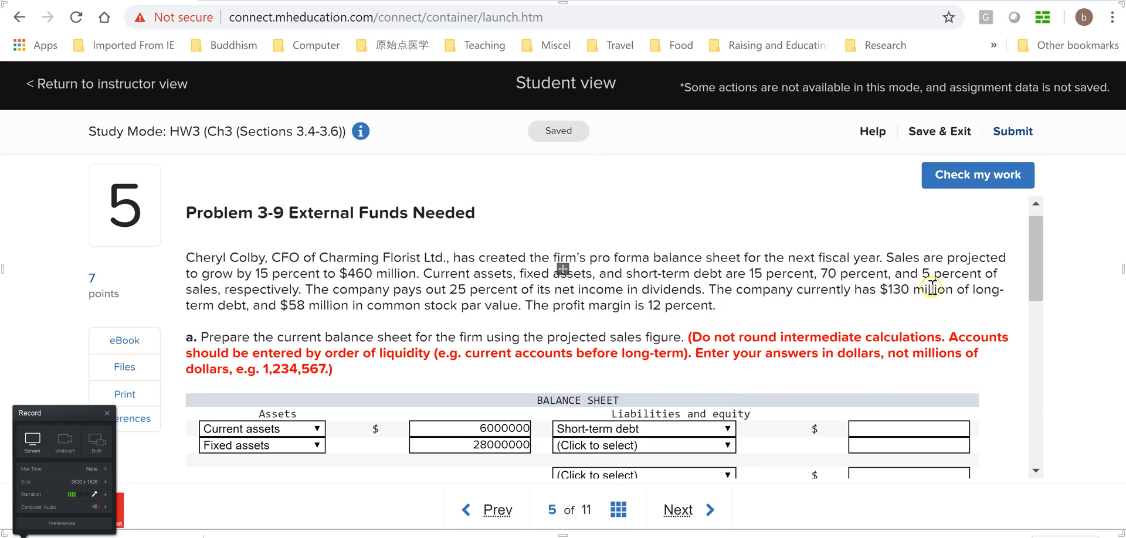
left_click_drag(1033, 262, 1037, 265)
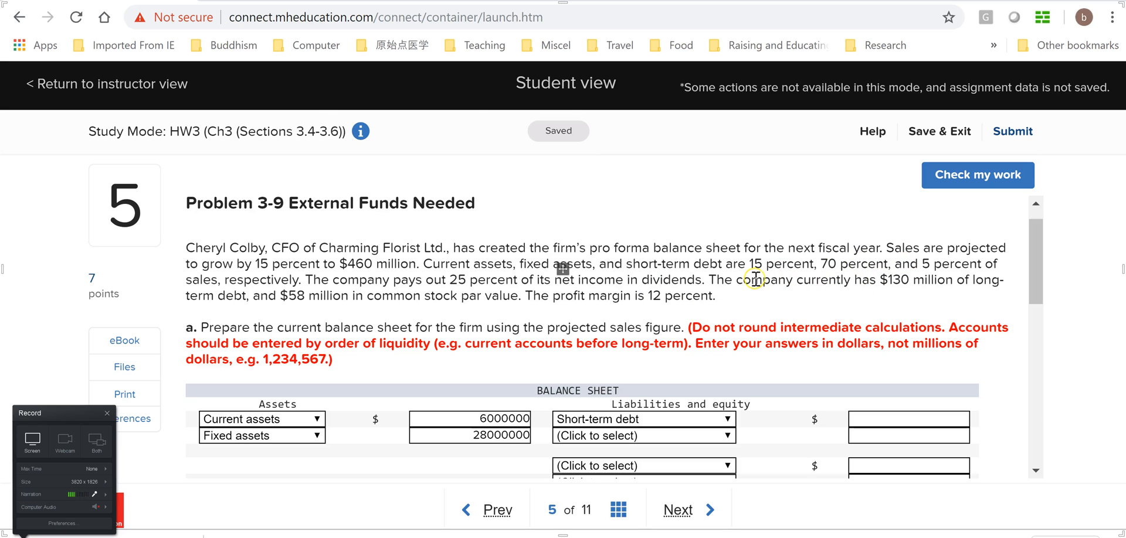
Back in the Excel worksheet, label cell D3 "STD" and calculate short-term debt in E3 as 5% of current sales in B1
key("alt+Tab")
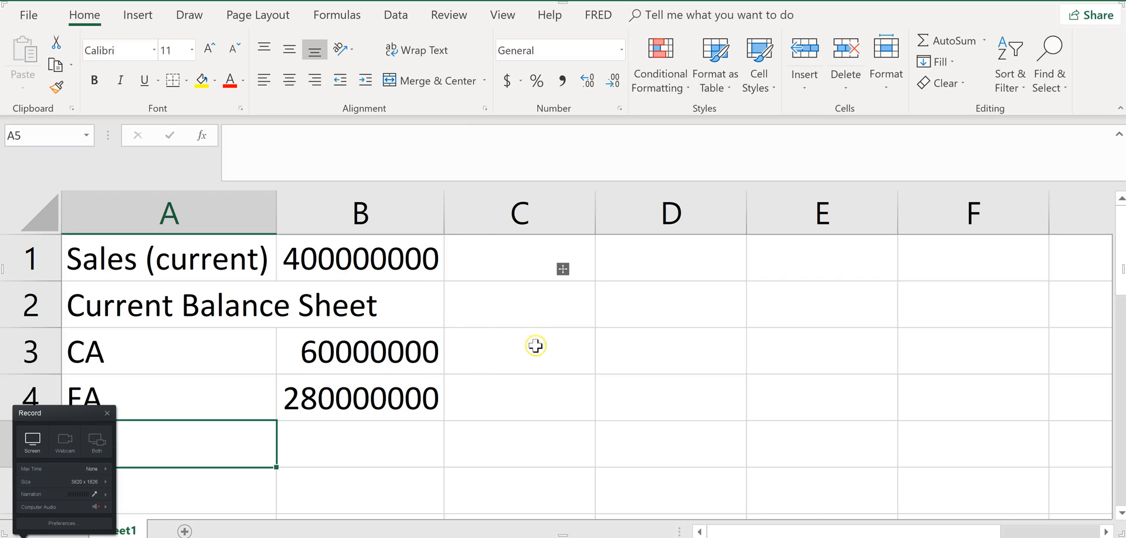
left_click(553, 354)
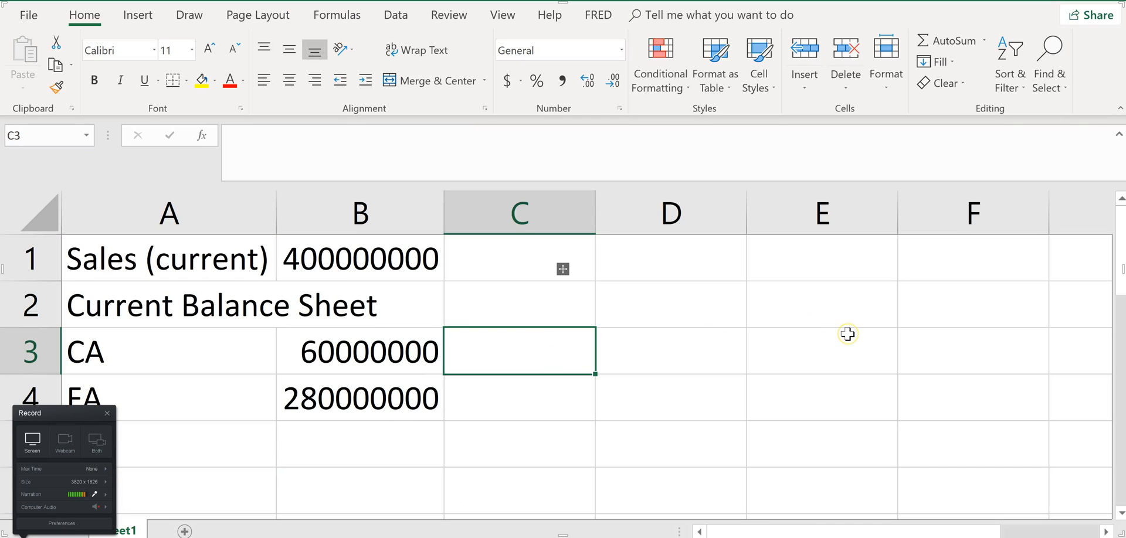
key("Right")
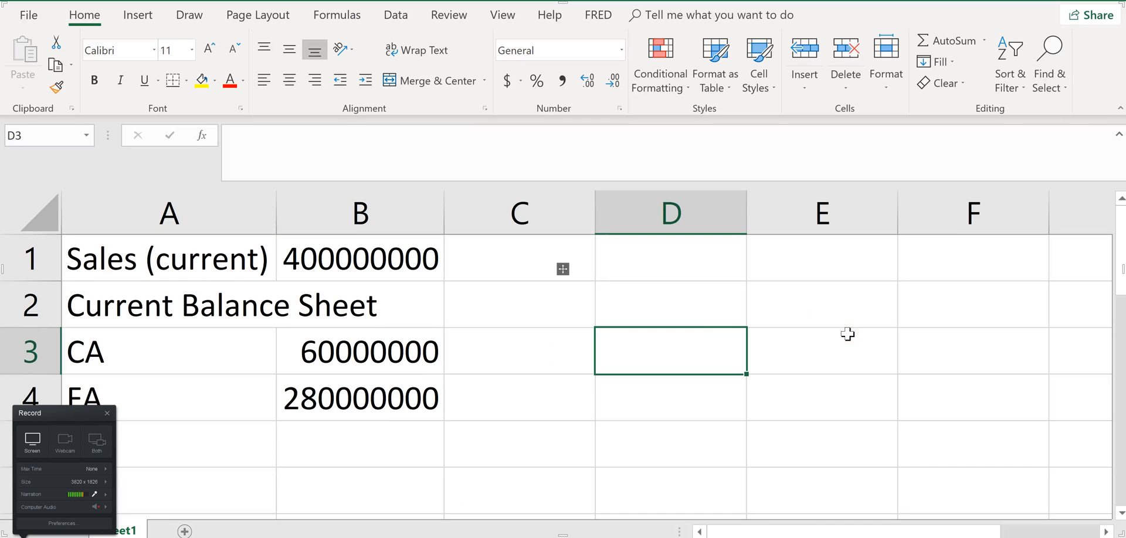
type("S")
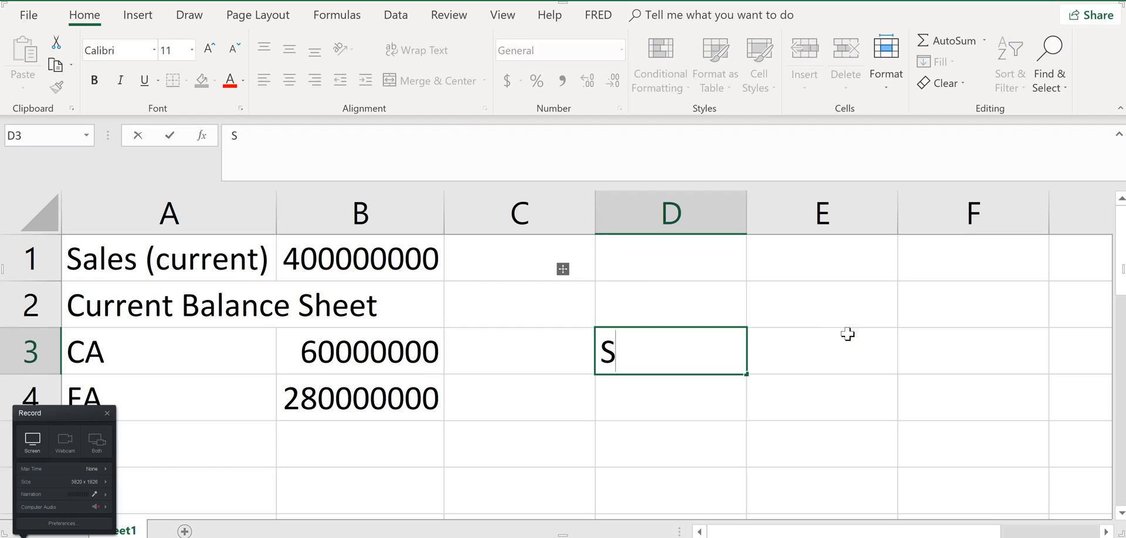
type("TD")
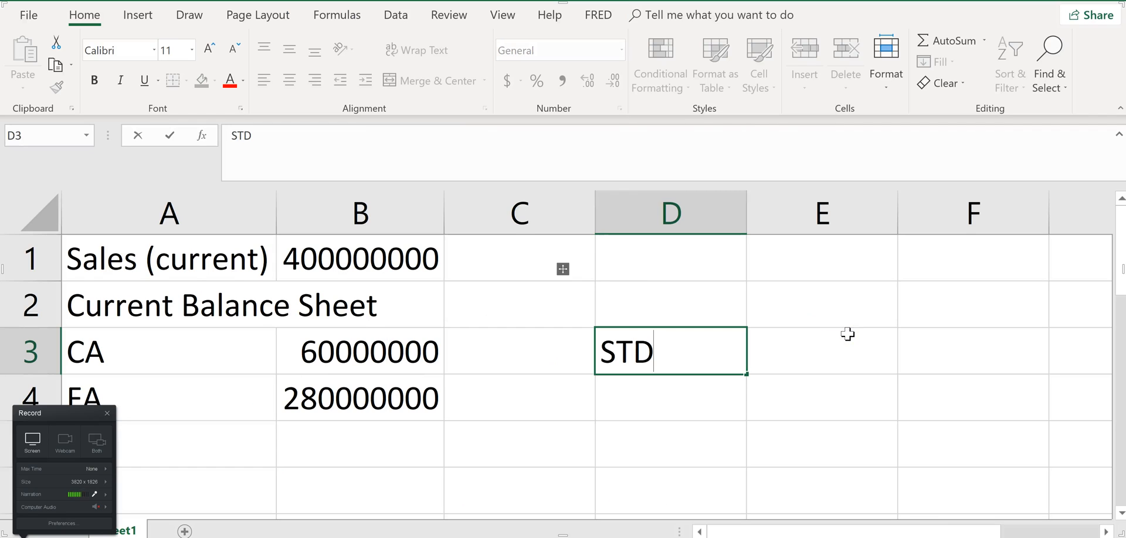
key("Right")
type("=5%*")
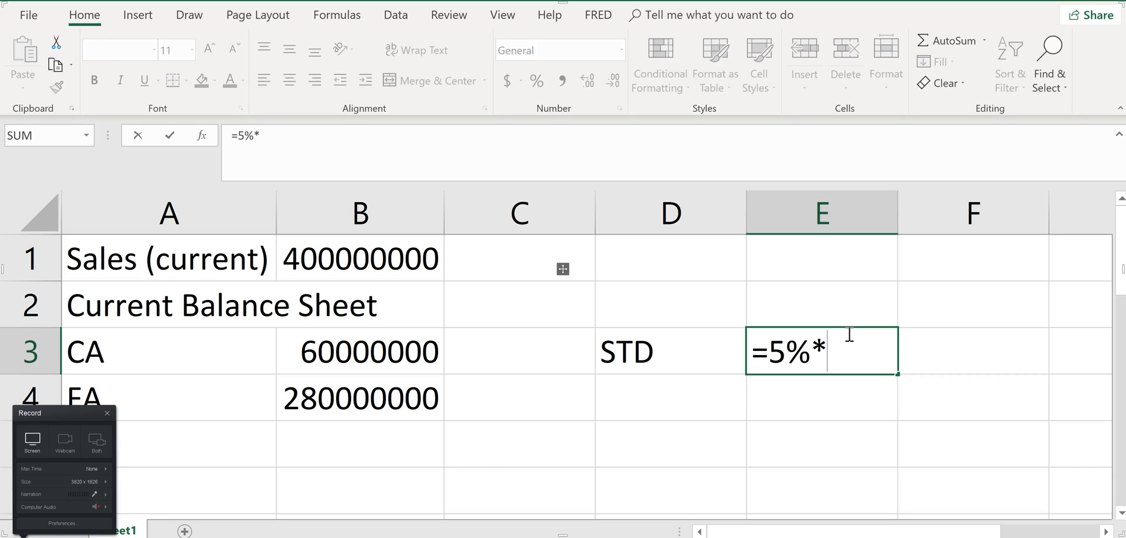
left_click(394, 260)
key("Return")
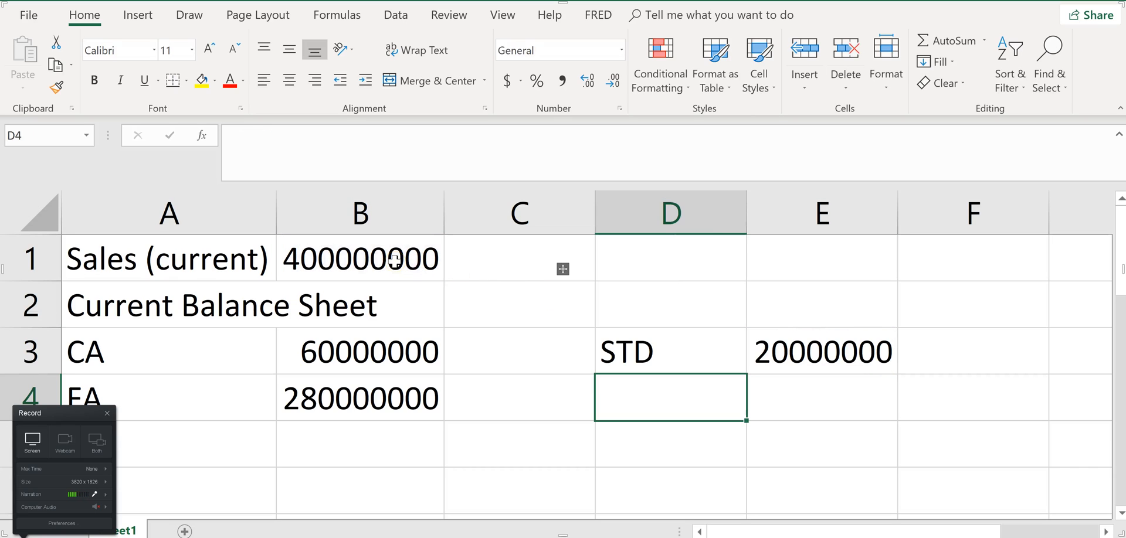
Compare the asset amounts entered on the homework page with the Excel worksheet, checking the CA formula in B3
key("alt+p")
key("alt+Tab")
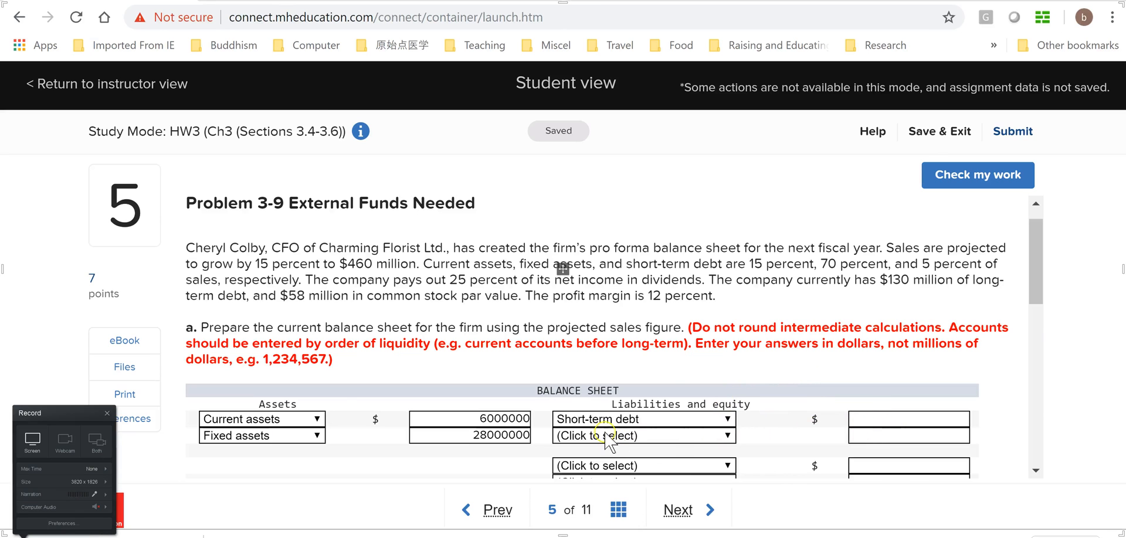
key("alt+Tab")
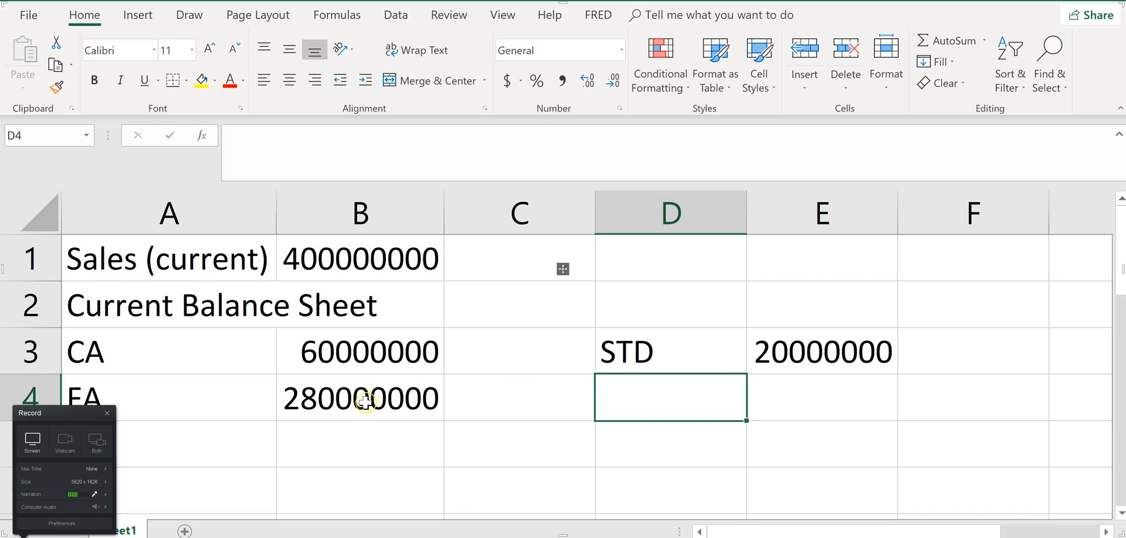
left_click(360, 359)
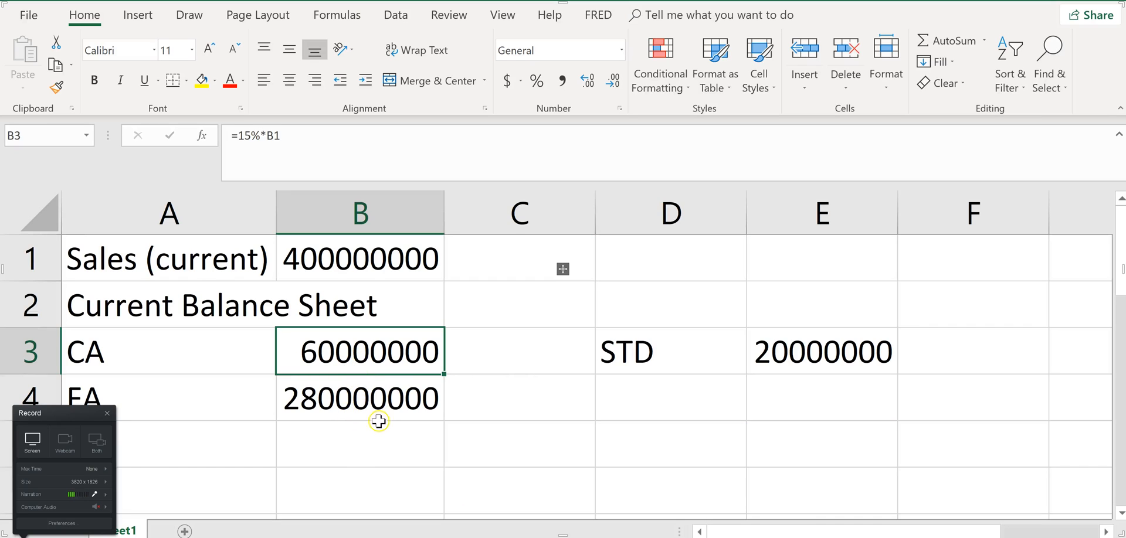
On the homework page, correct the Current assets amount to 60000000 and the Fixed assets amount to 280000000
key("alt+Tab")
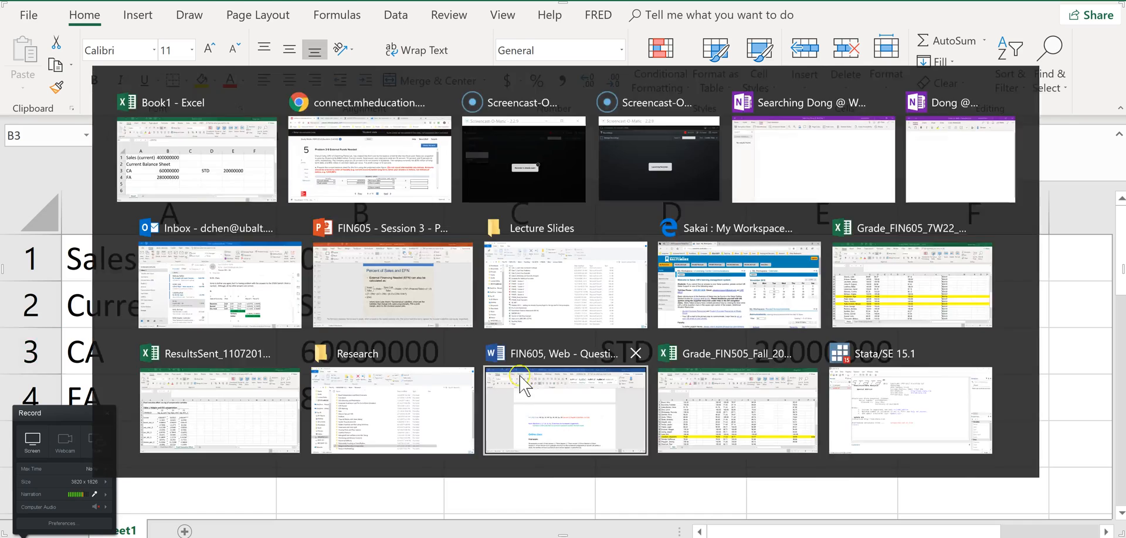
left_click(486, 419)
type("0000000")
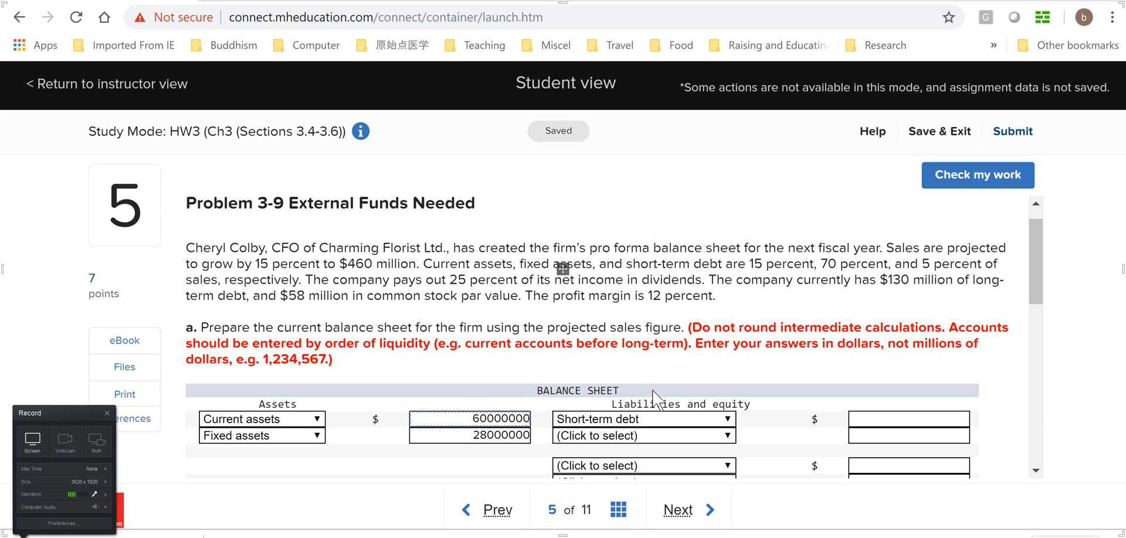
left_click(490, 435)
type("0")
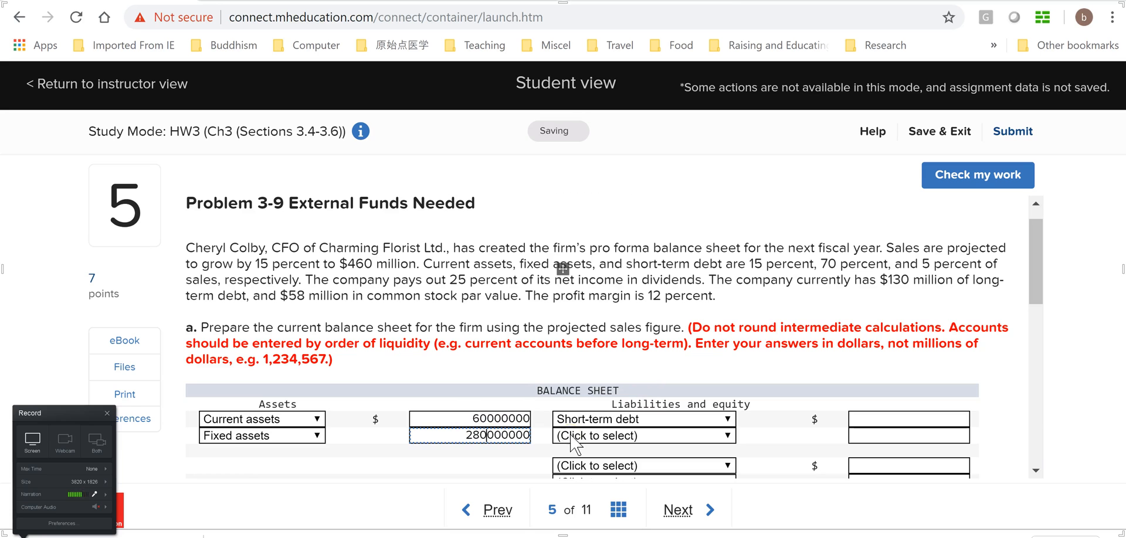
Recheck the asset amounts in the Excel worksheet and correct Total assets on the homework page to 340000000
key("alt+Tab")
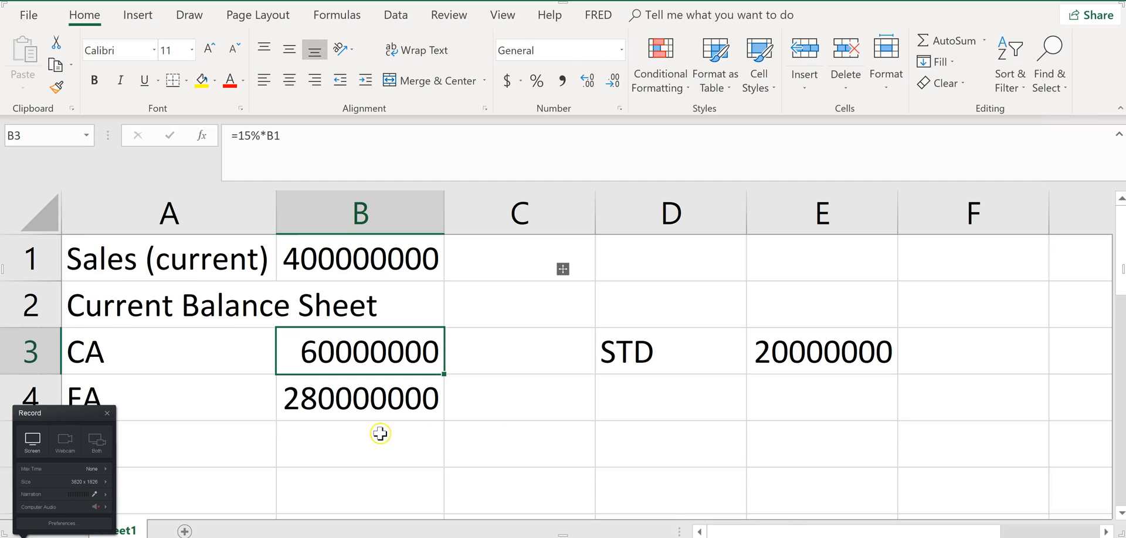
key("alt+Tab")
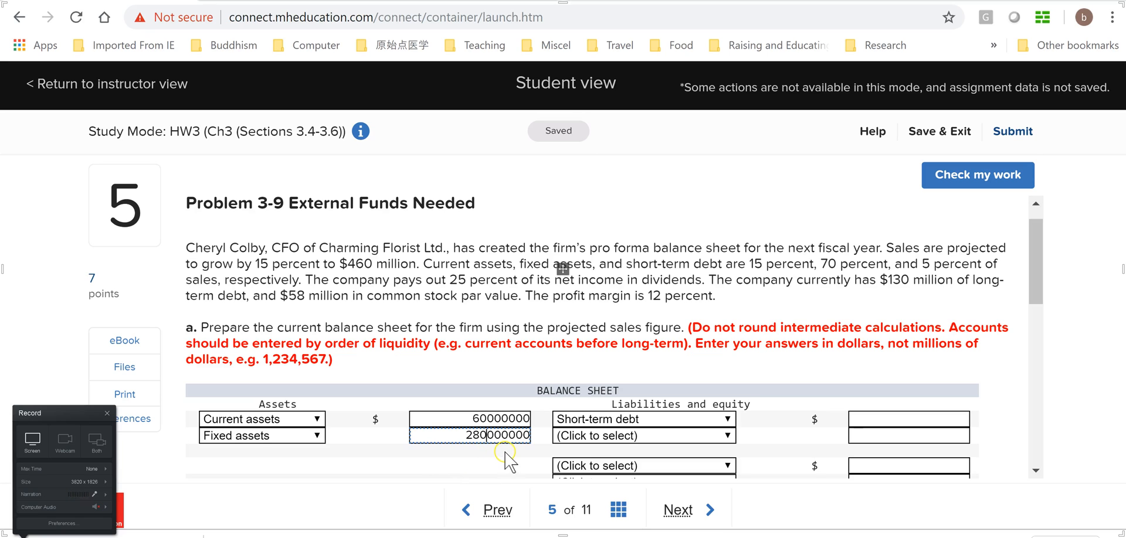
scroll(656, 427, "down", 3)
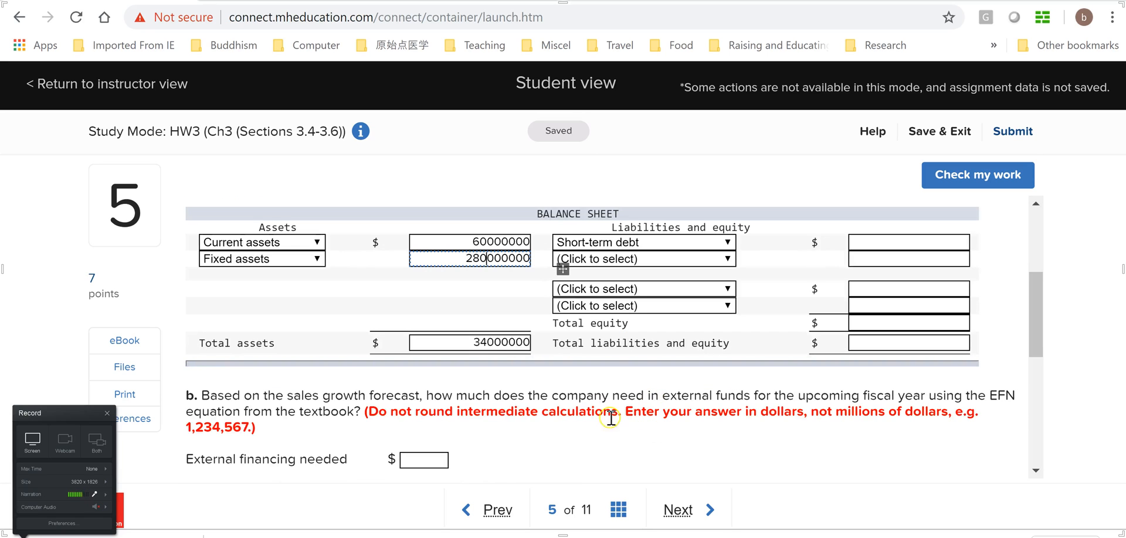
left_click(489, 343)
type("0")
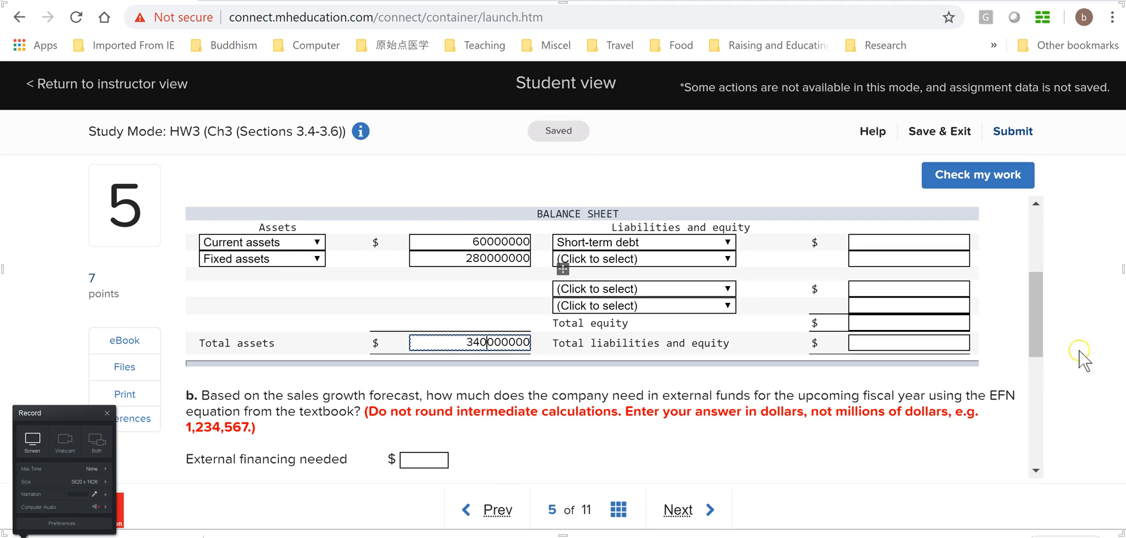
Check the STD amount in the Excel worksheet and enter 20000000 for Short-term debt on the homework page
left_click_drag(1039, 319, 1039, 293)
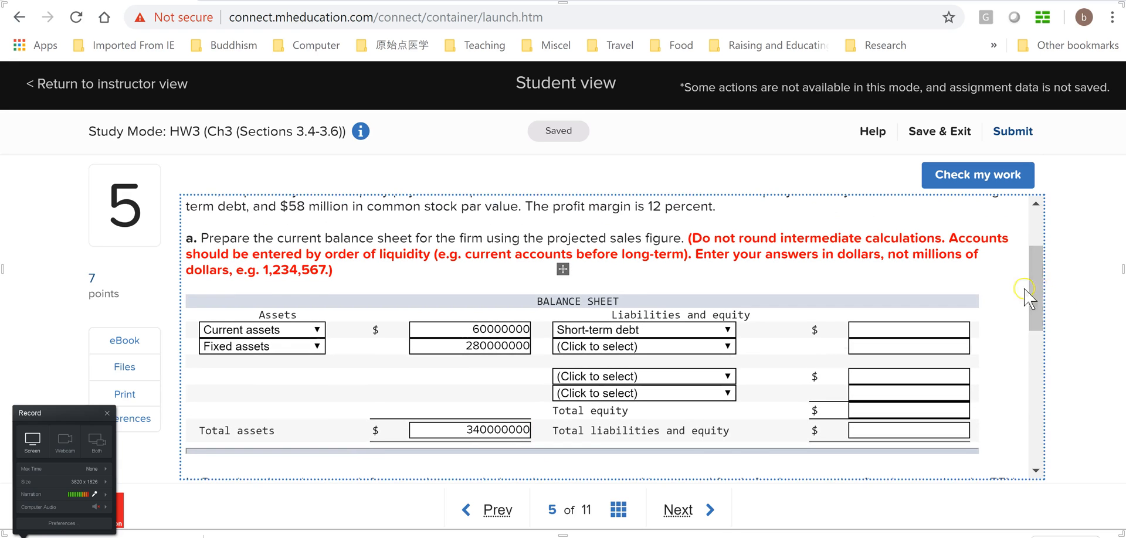
left_click(939, 328)
key("alt+Tab")
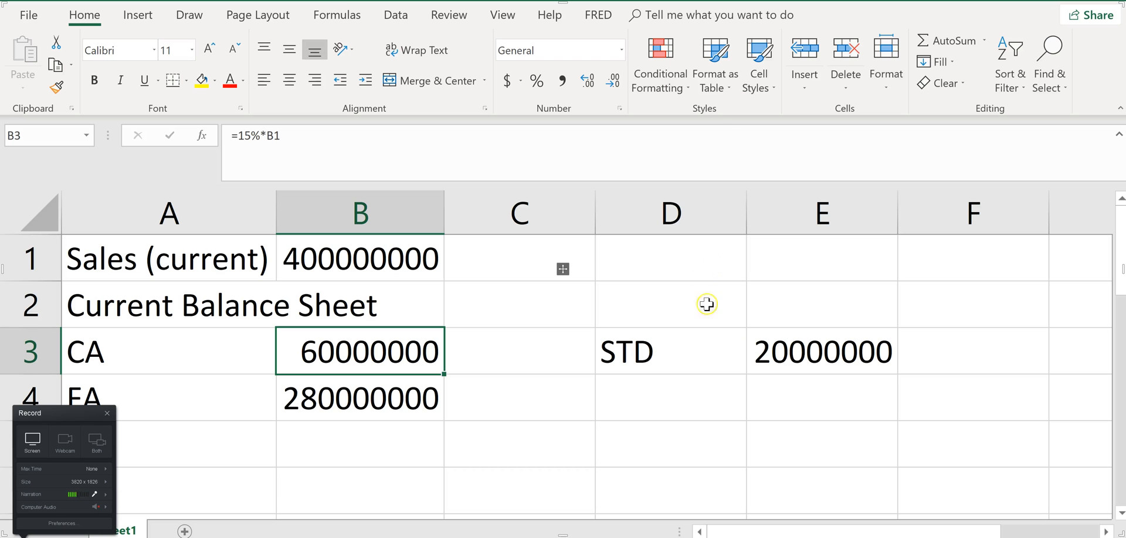
key("alt+Tab")
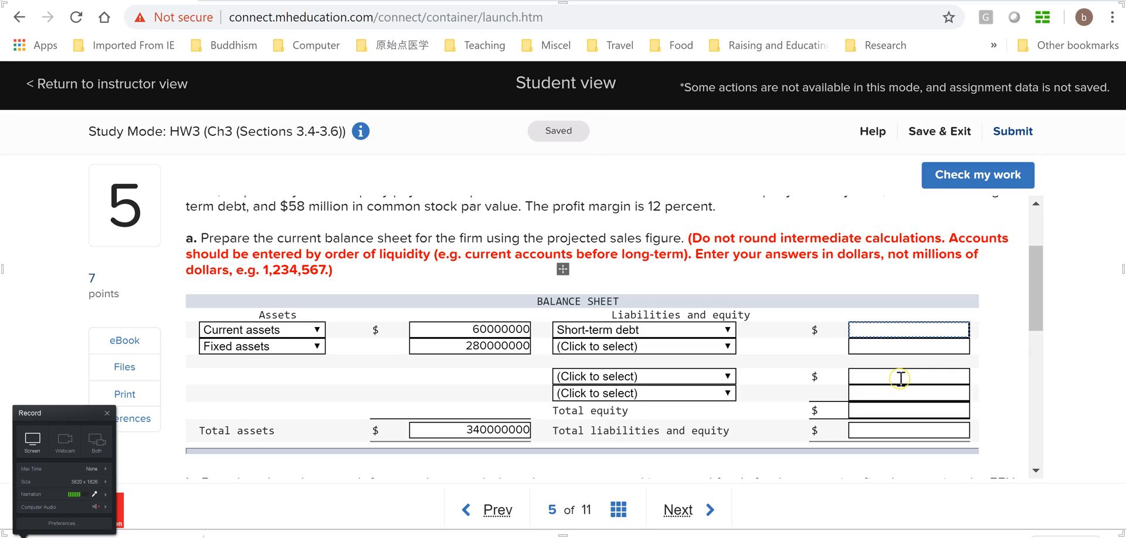
type("20000000")
left_click(964, 338)
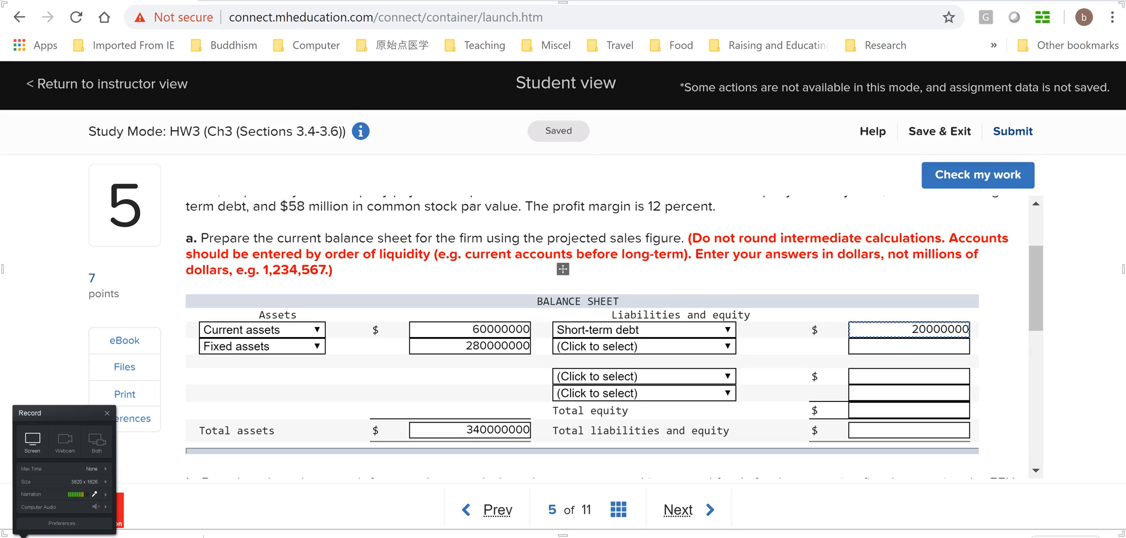
Choose Long-term debt as the second liability account and enter 130000000 as its amount, following the problem text
left_click(731, 350)
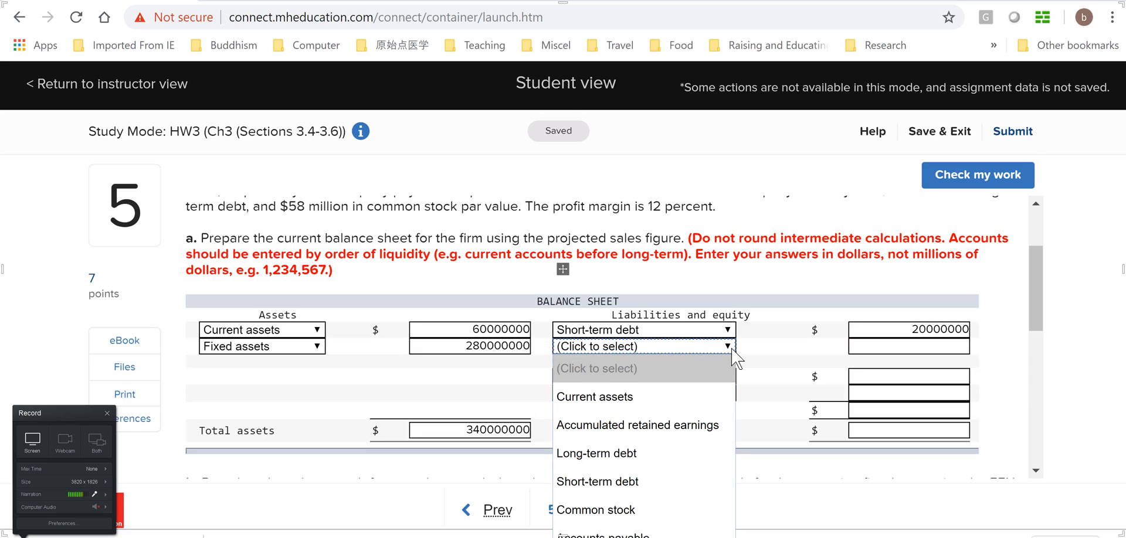
left_click(684, 454)
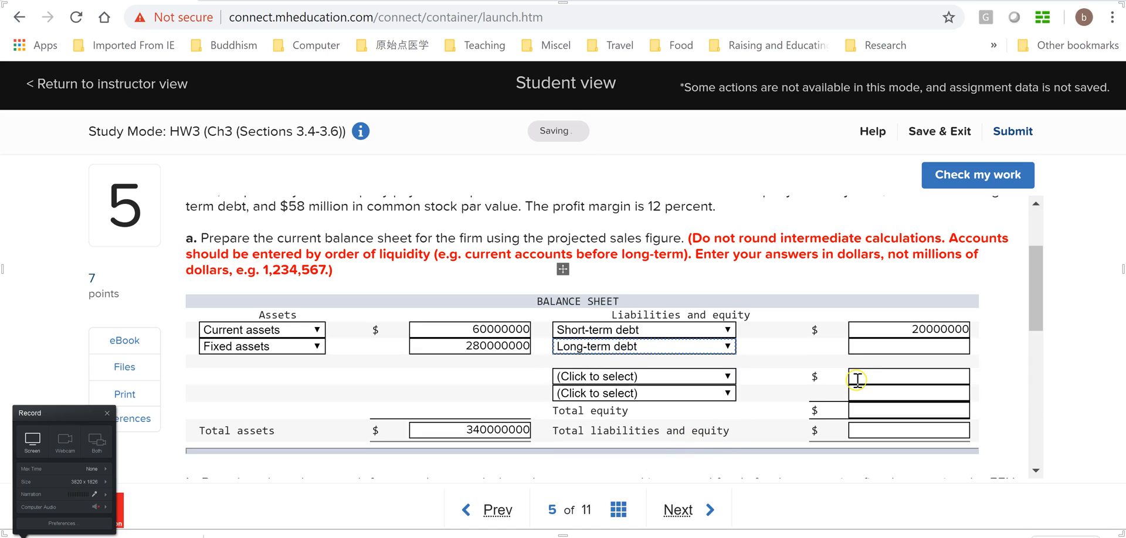
left_click(920, 346)
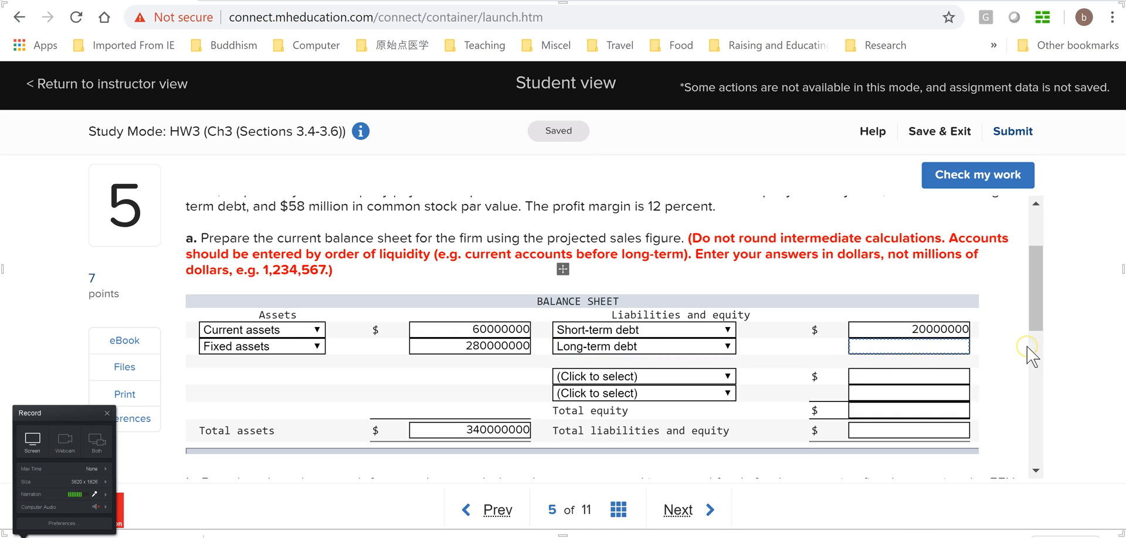
left_click_drag(1034, 317, 992, 305)
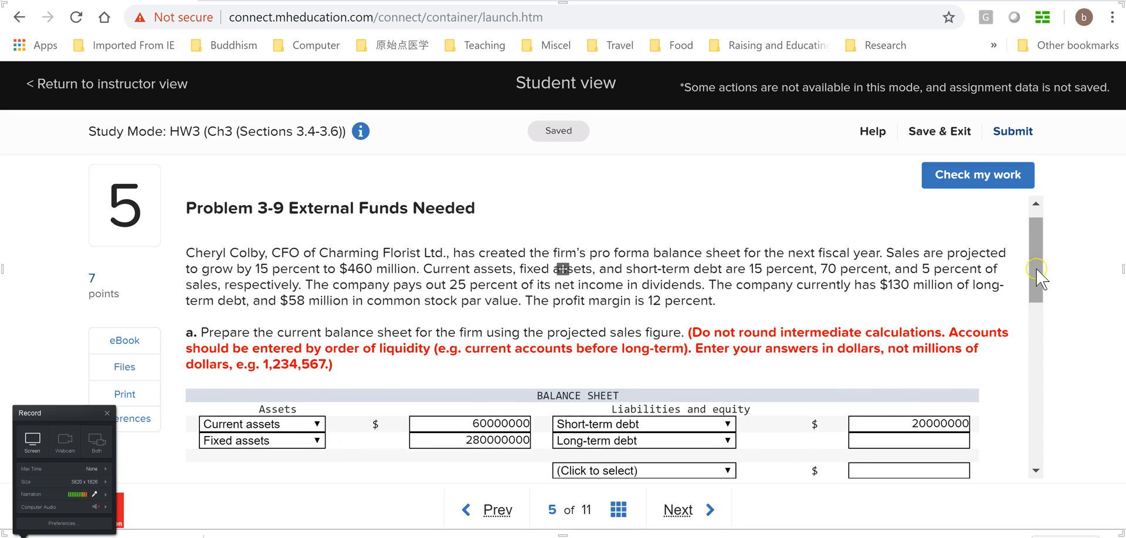
left_click_drag(1035, 269, 1036, 305)
left_click(939, 319)
type("130000000")
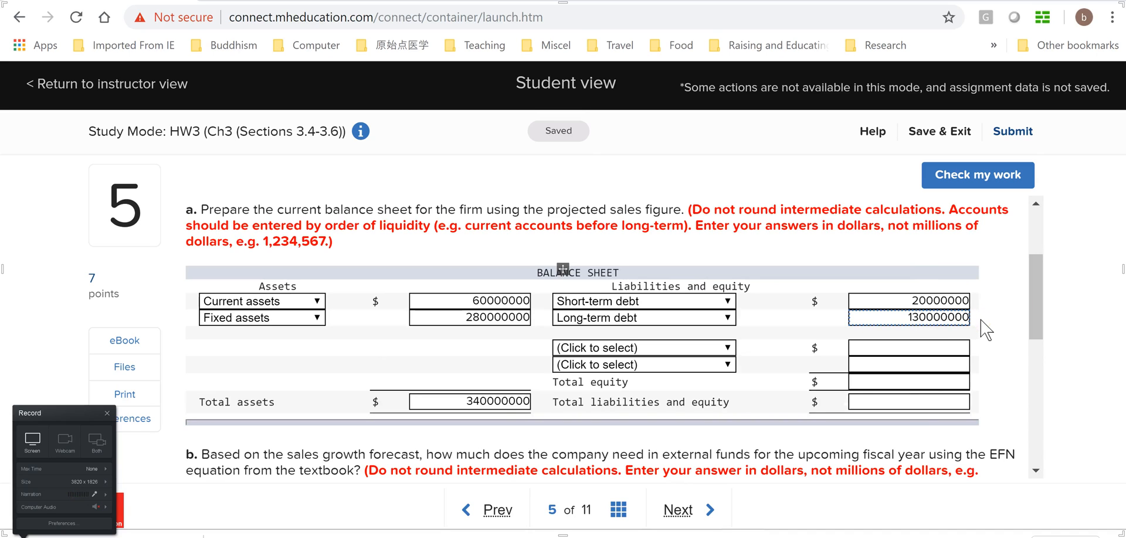
Choose Common stock as the first equity account and enter 58000000 as its amount, following the problem text
left_click(720, 349)
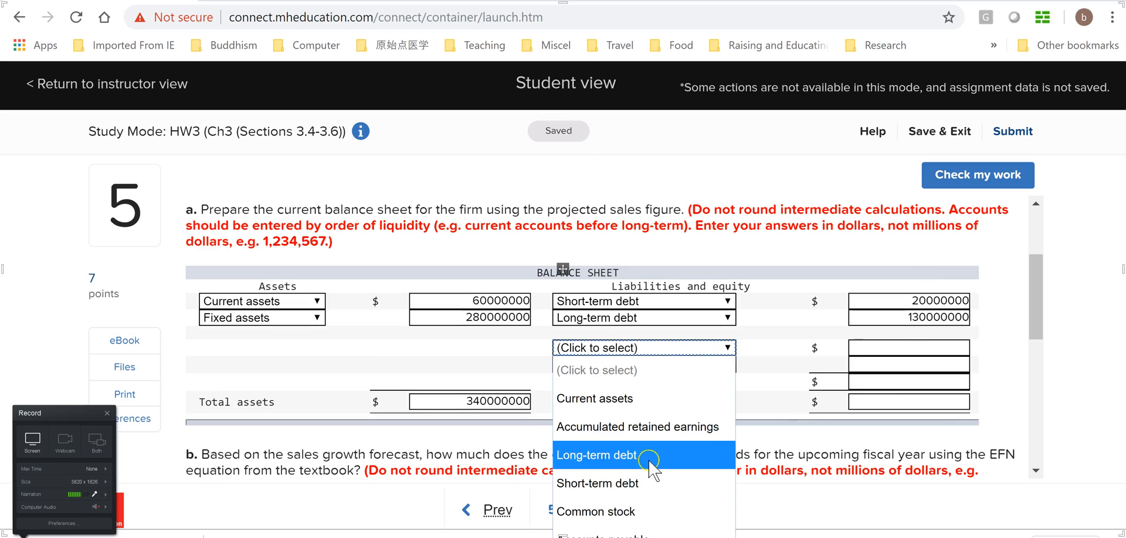
left_click(636, 512)
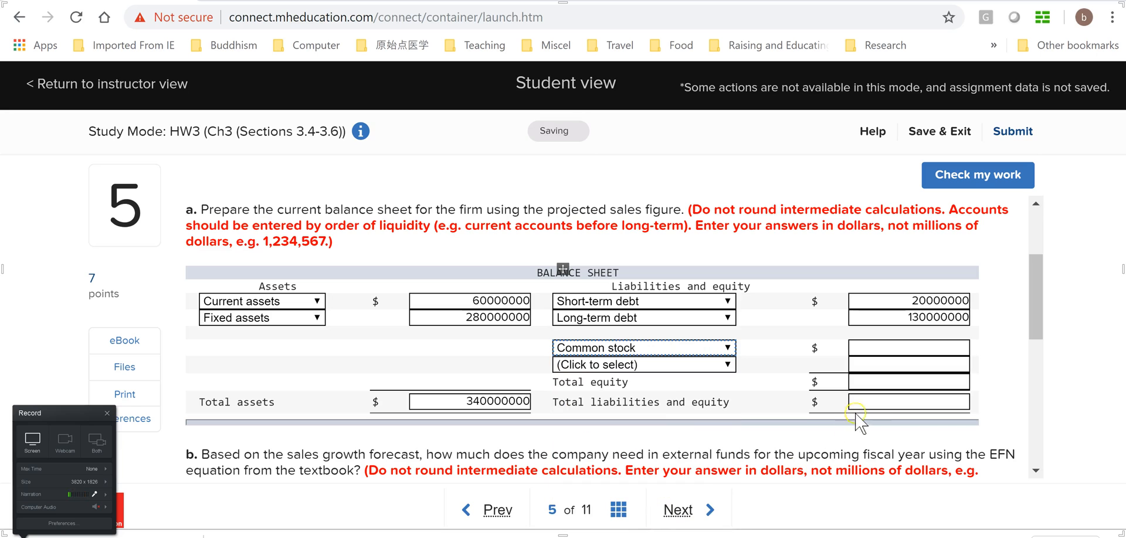
scroll(1030, 310, "up", 2)
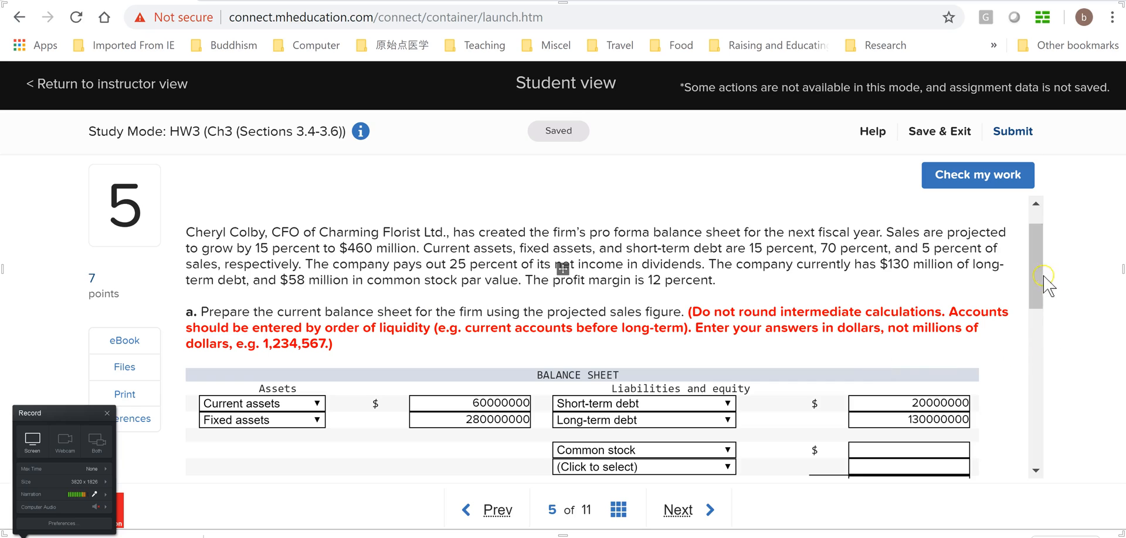
scroll(1038, 305, "down", 1)
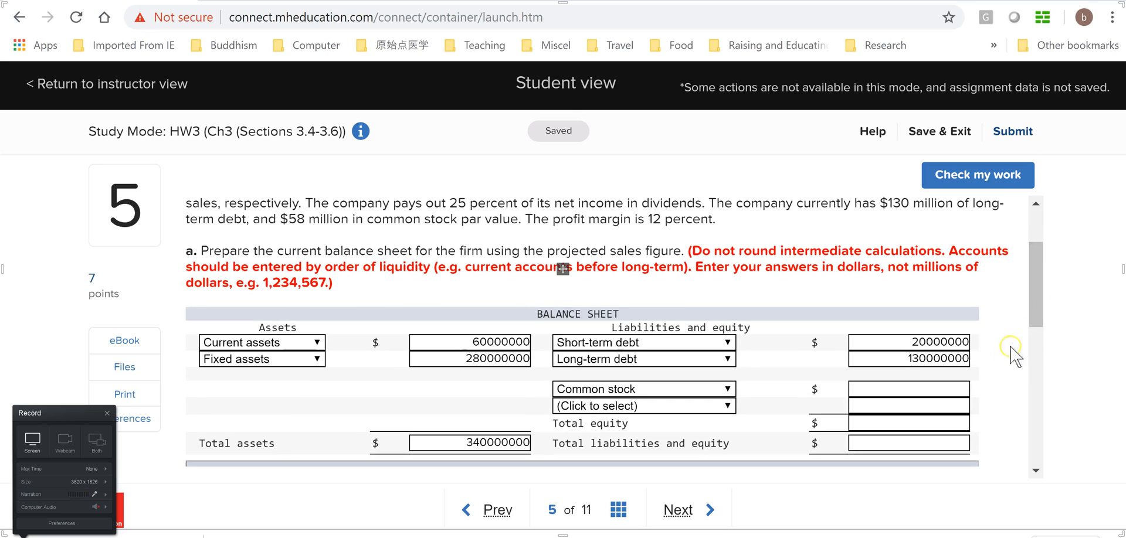
left_click(925, 389)
type("58000000")
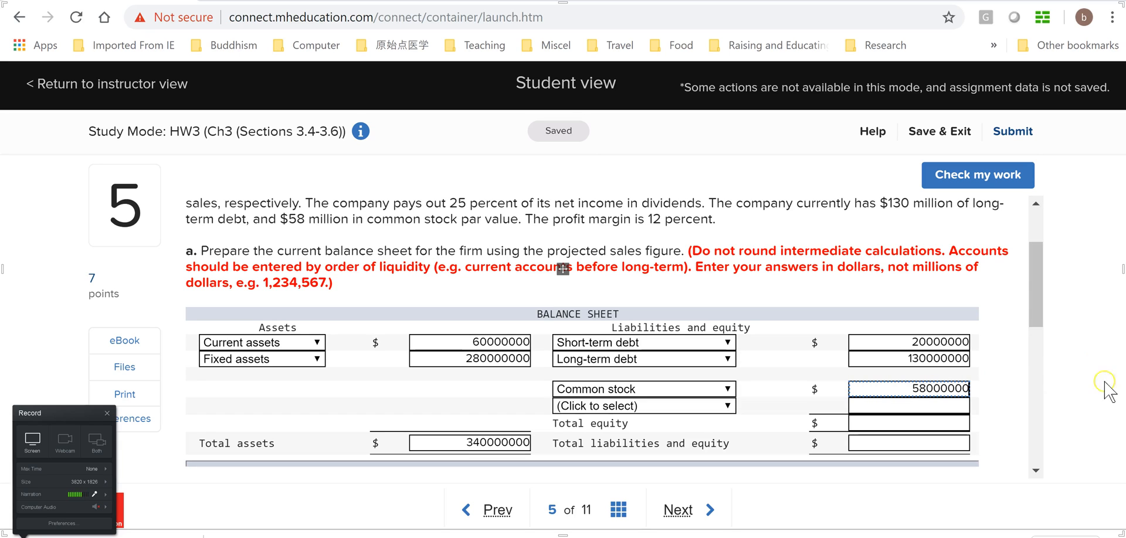
Choose Accumulated retained earnings as the second equity account and place the cursor in its amount field
left_click_drag(1036, 296, 1040, 323)
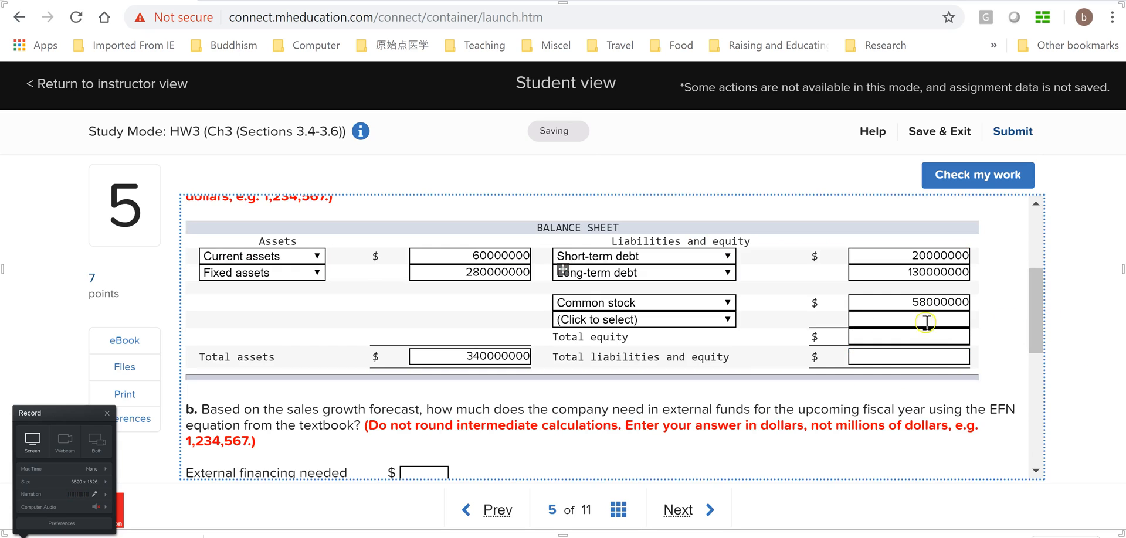
left_click(727, 321)
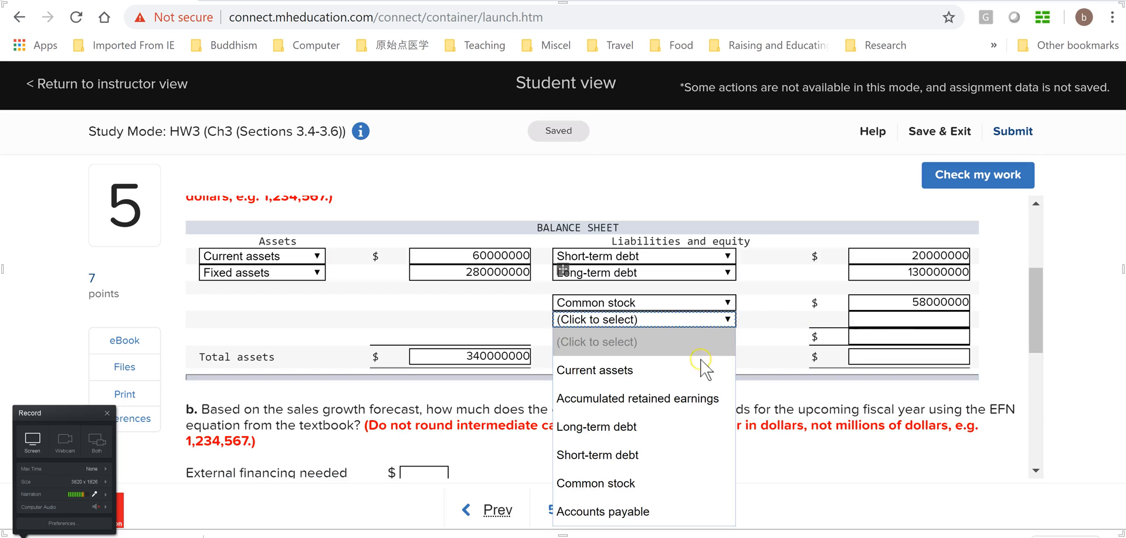
left_click(655, 411)
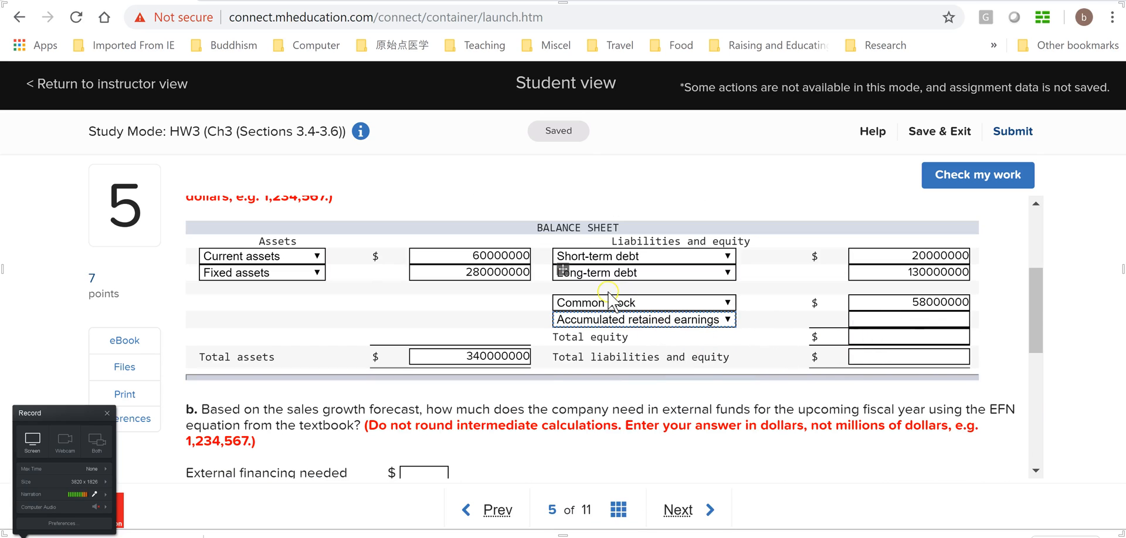
left_click(920, 322)
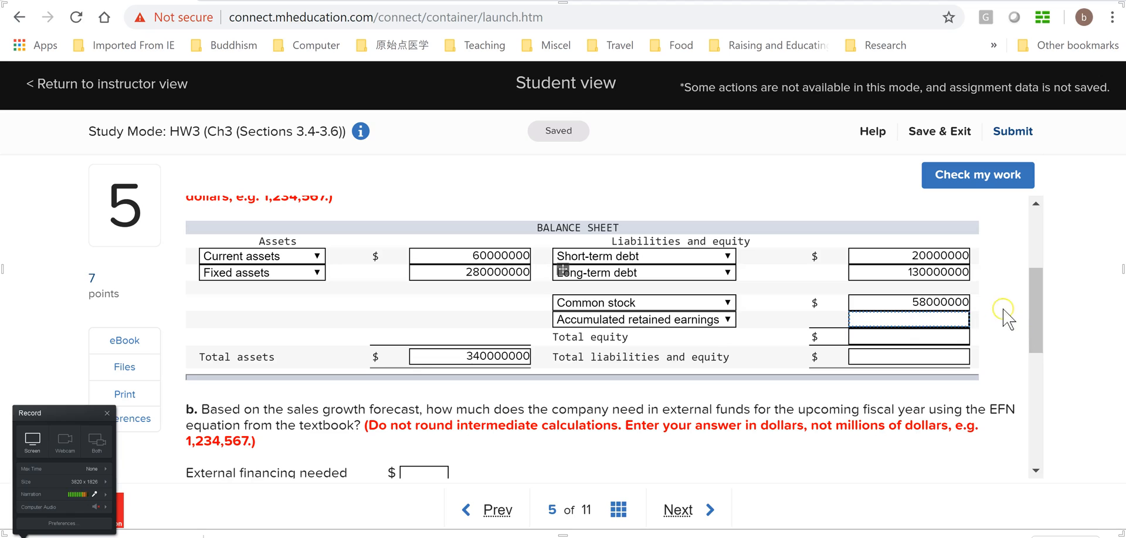
Enter 340000000 for Total liabilities and equity, and place the cursor in the Total equity amount field
left_click_drag(1043, 335, 1040, 332)
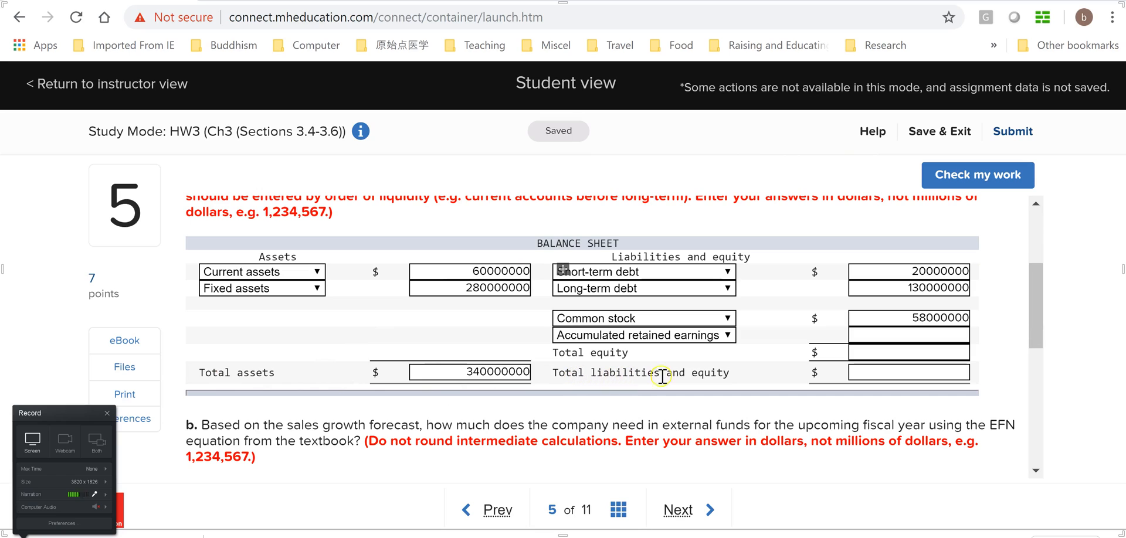
left_click(868, 373)
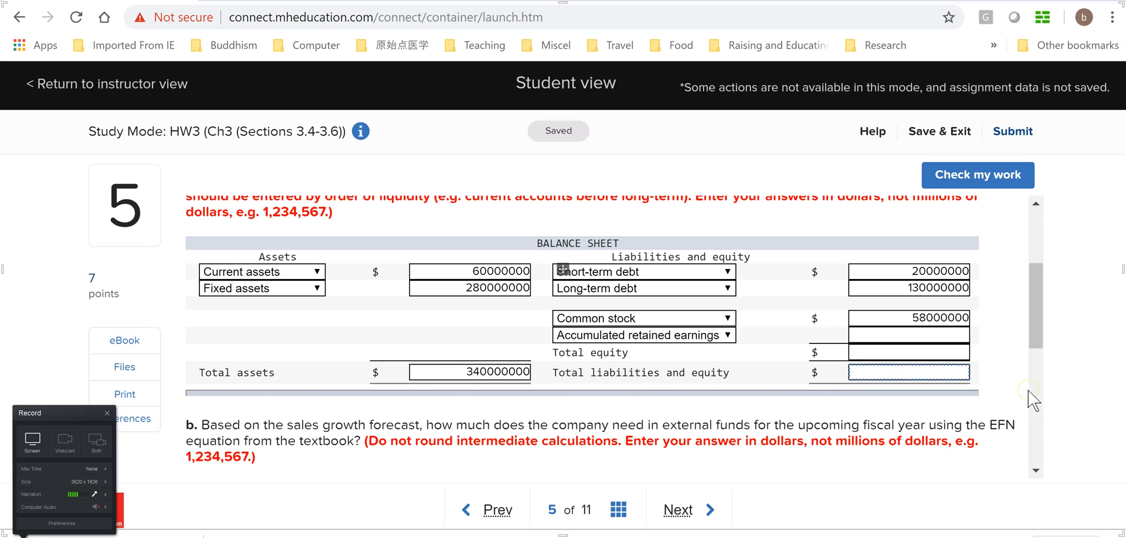
type("34")
left_click(925, 351)
left_click(927, 352)
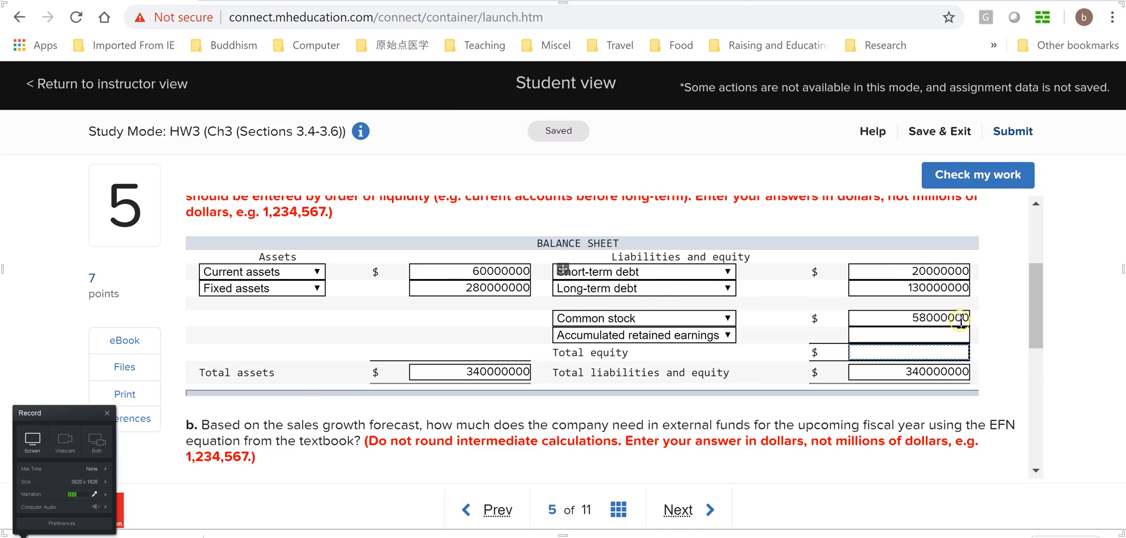
In the Excel worksheet, label cell D4 "LTD" and enter 130000000 in E4, checking the amount on the homework page
key("alt+Tab")
left_click(698, 402)
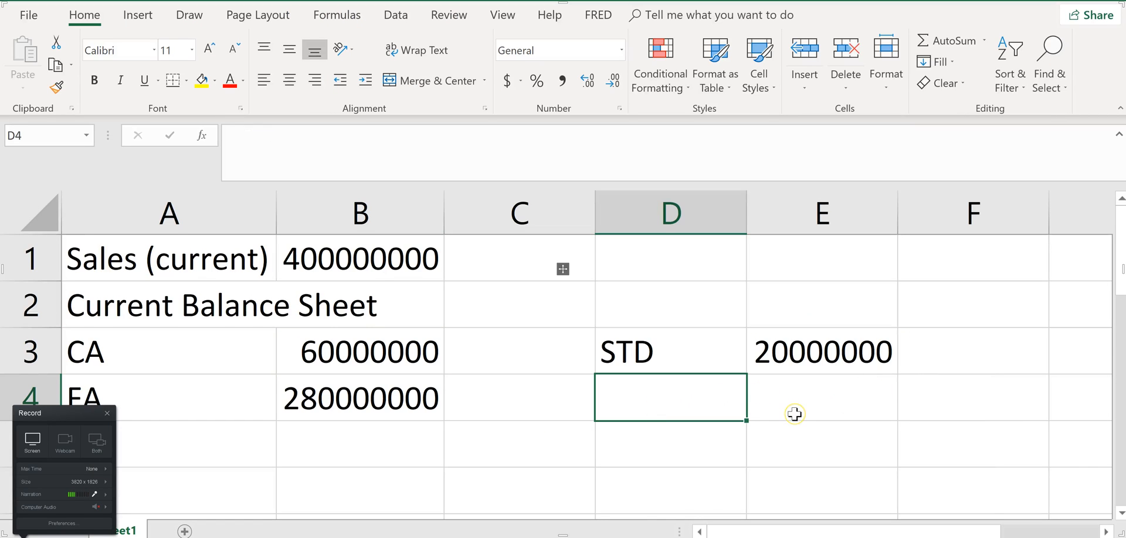
type("LTD")
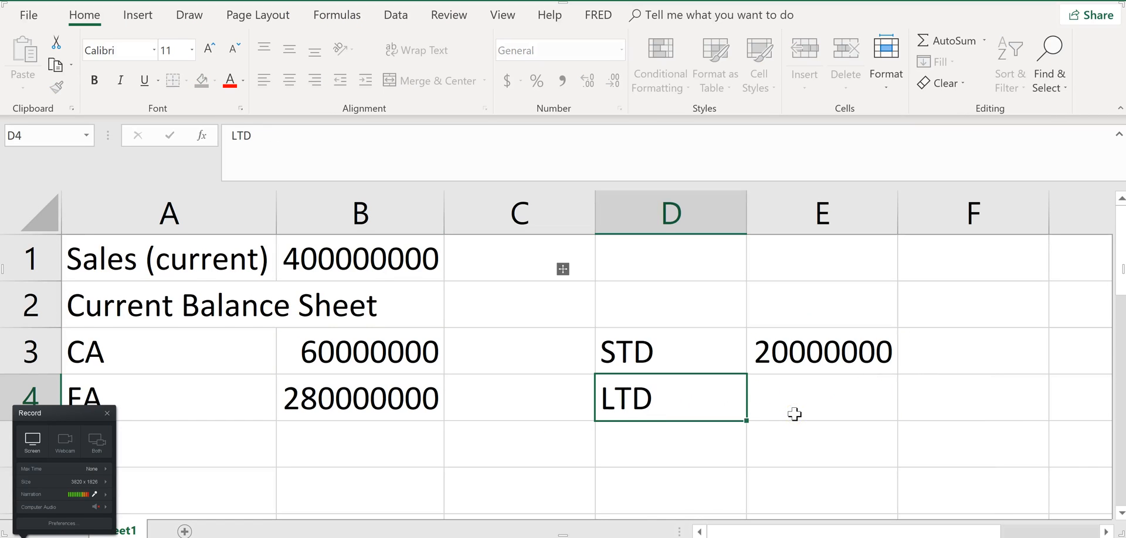
left_click(794, 414)
key("alt+Tab")
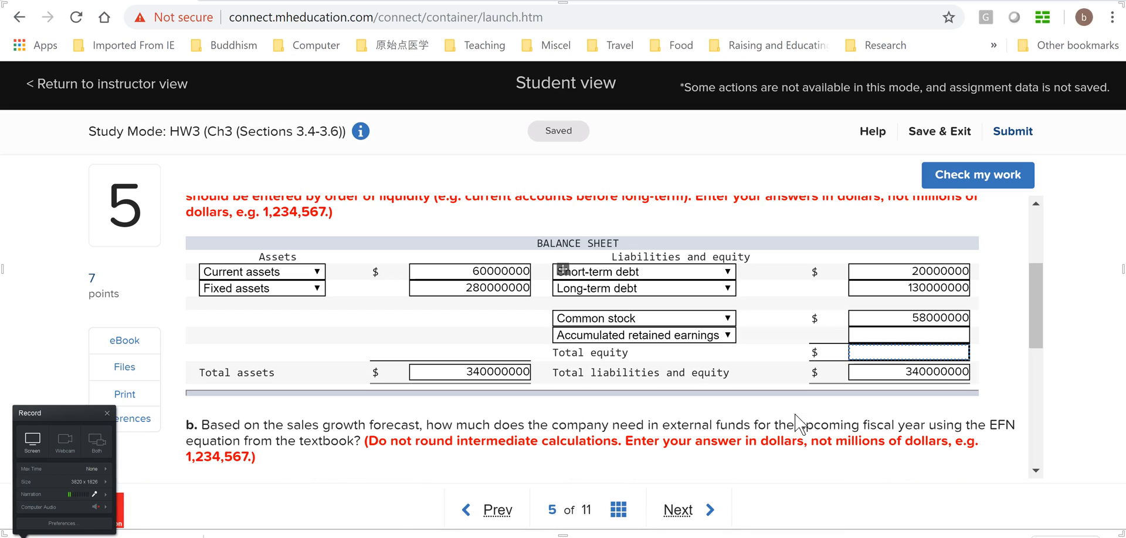
left_click(791, 414)
key("alt+Tab")
type("130000000")
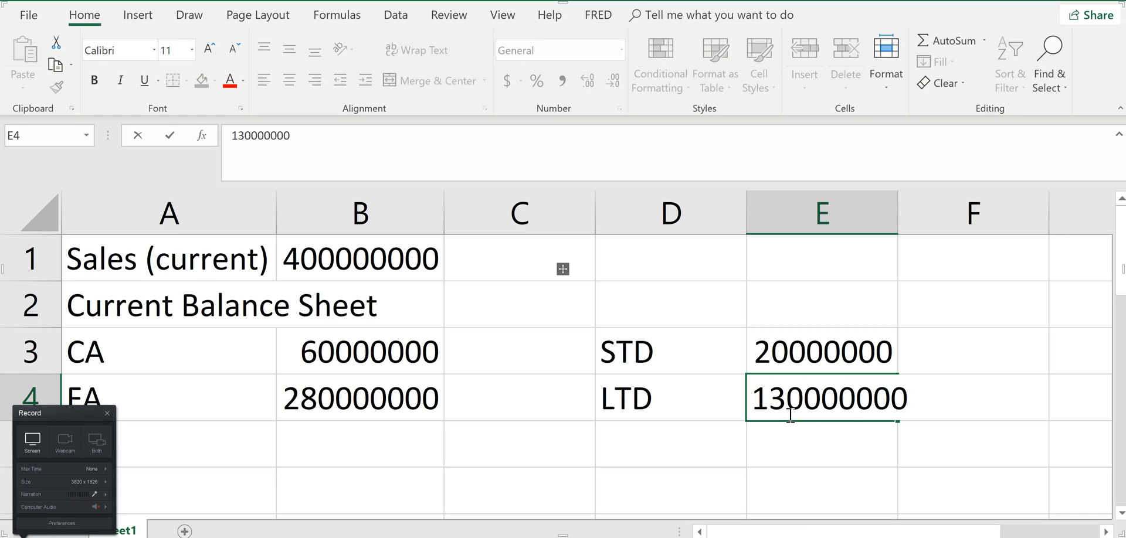
key("Return")
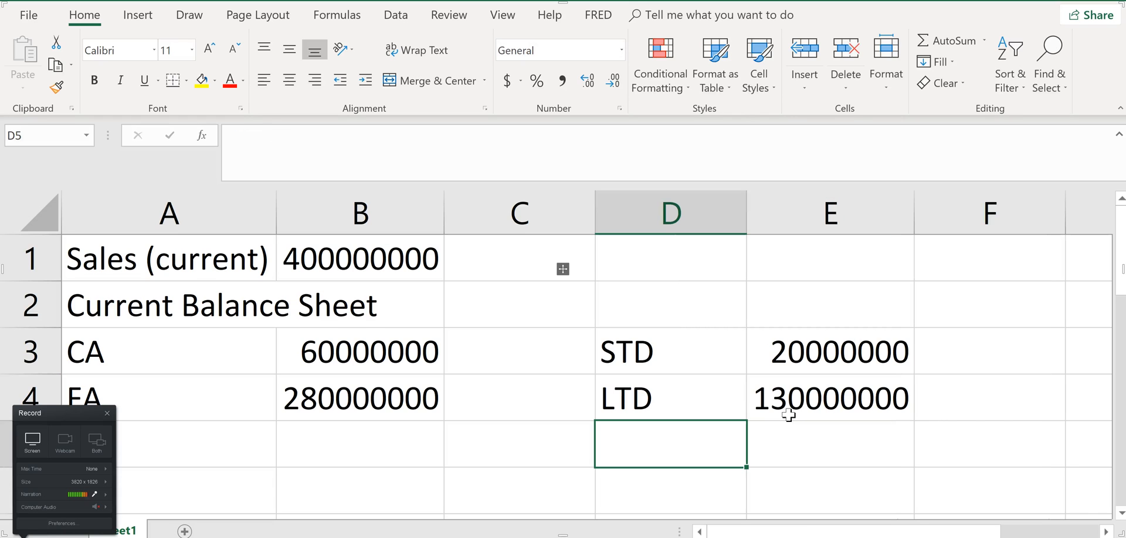
Label cell D5 "TL" and calculate total liabilities in E5 as the sum of E3:E4
type("TL")
key("Tab")
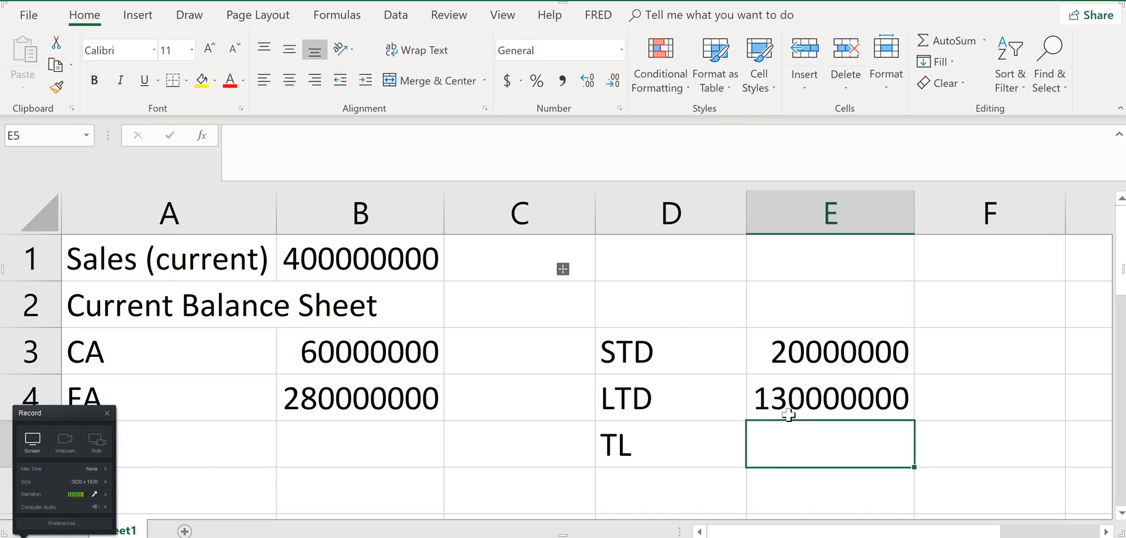
type("=sum")
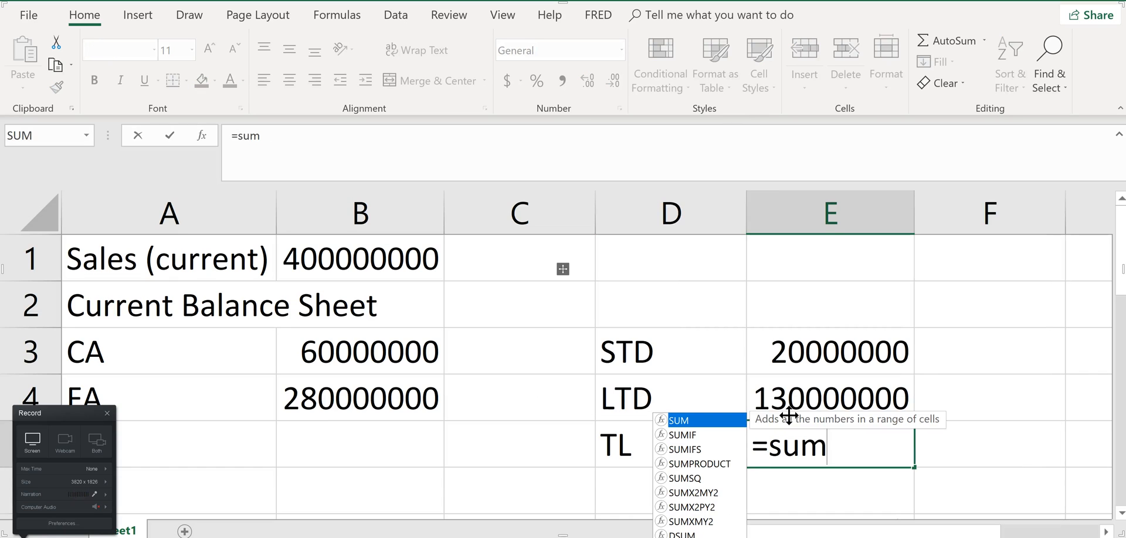
type("(")
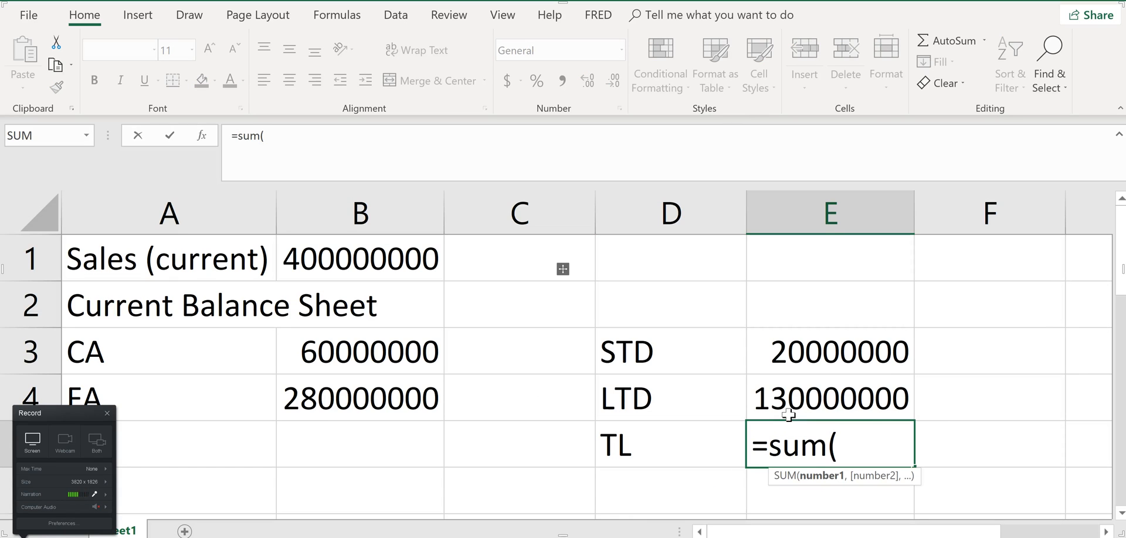
left_click(832, 357)
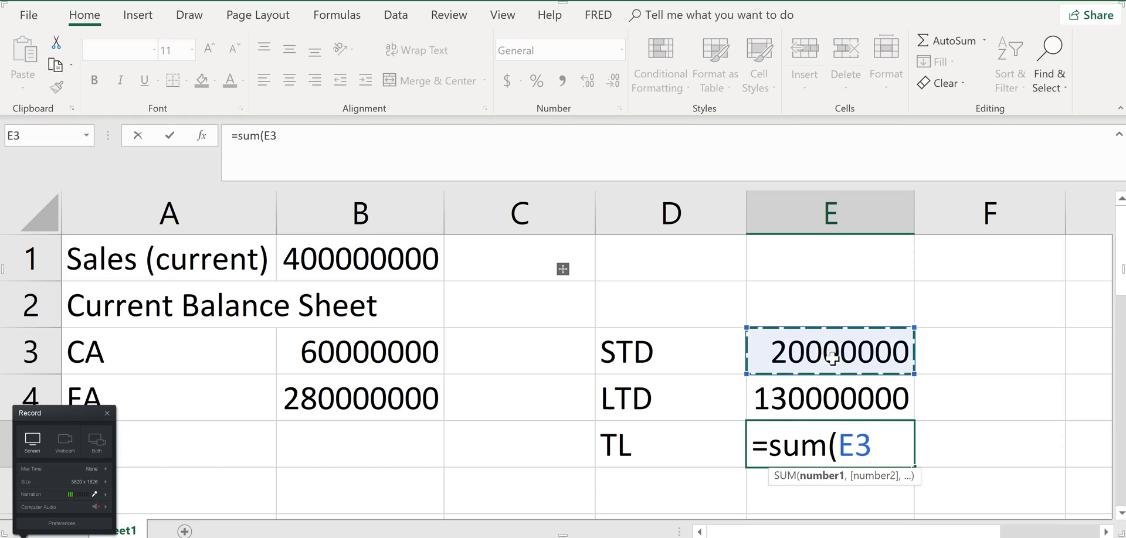
left_click_drag(832, 358, 848, 400)
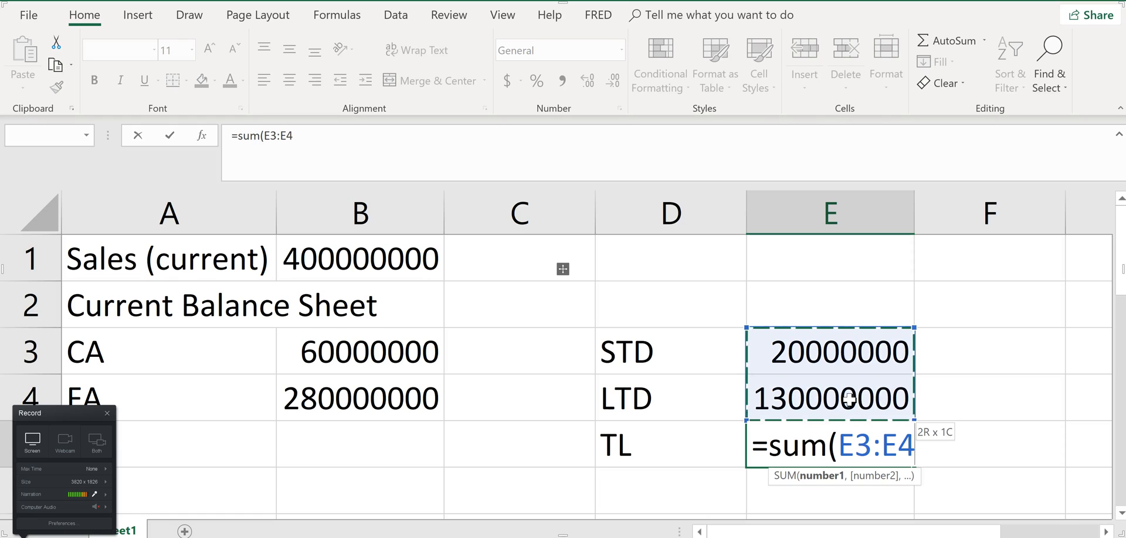
type(")")
key("Return")
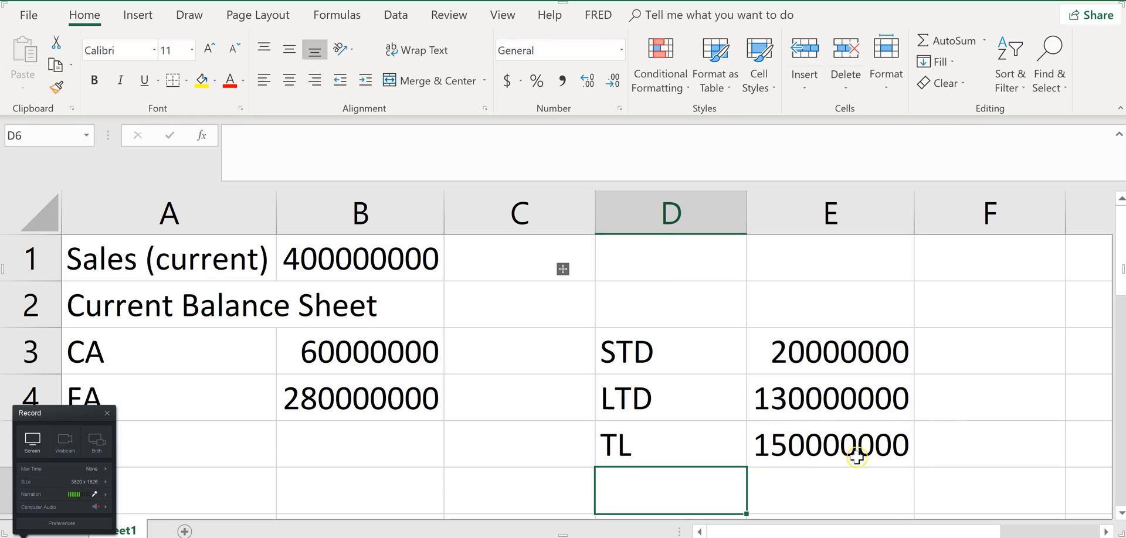
Label cell D6 "CS" for common stock
scroll(938, 450, "down", 2)
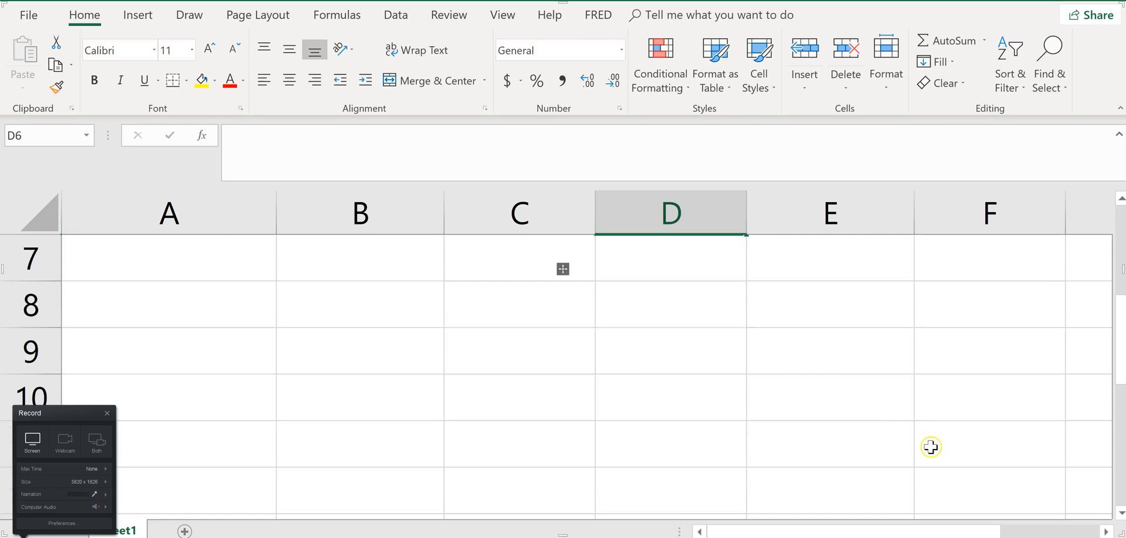
scroll(890, 431, "up", 2)
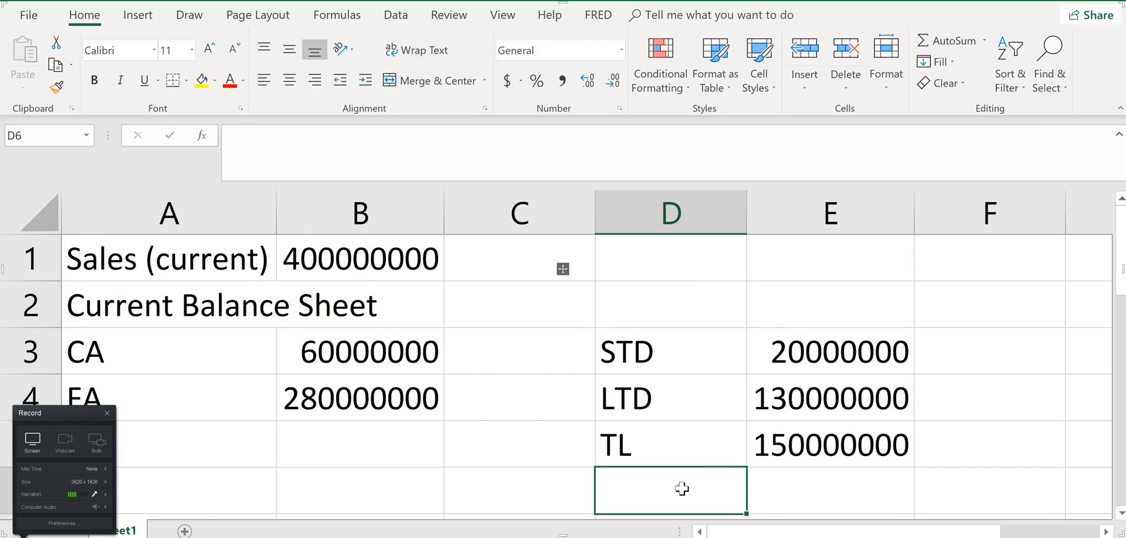
key("alt+Tab")
key("alt+Tab")
type("C")
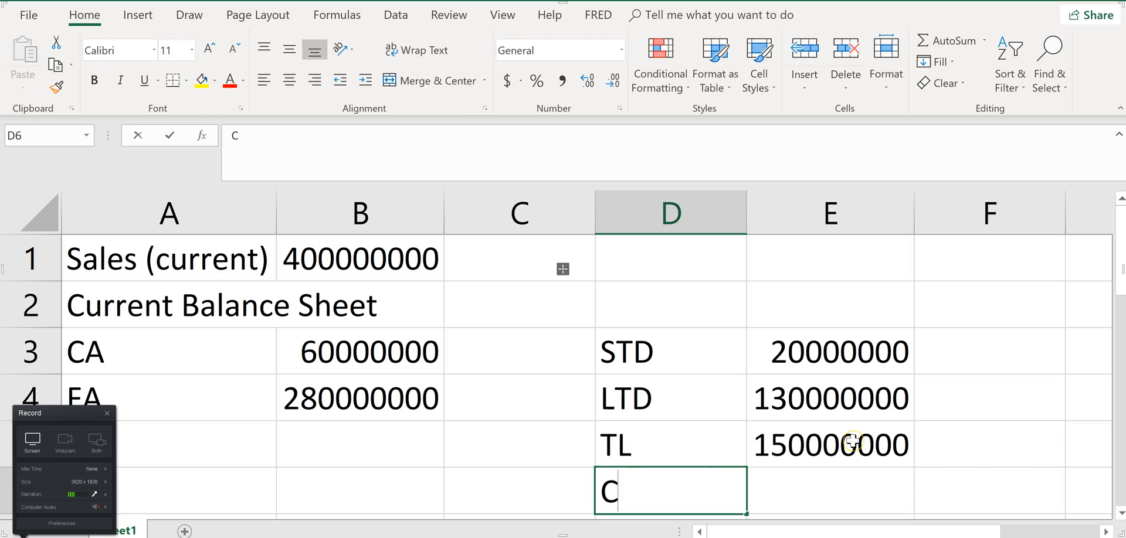
type("ommon")
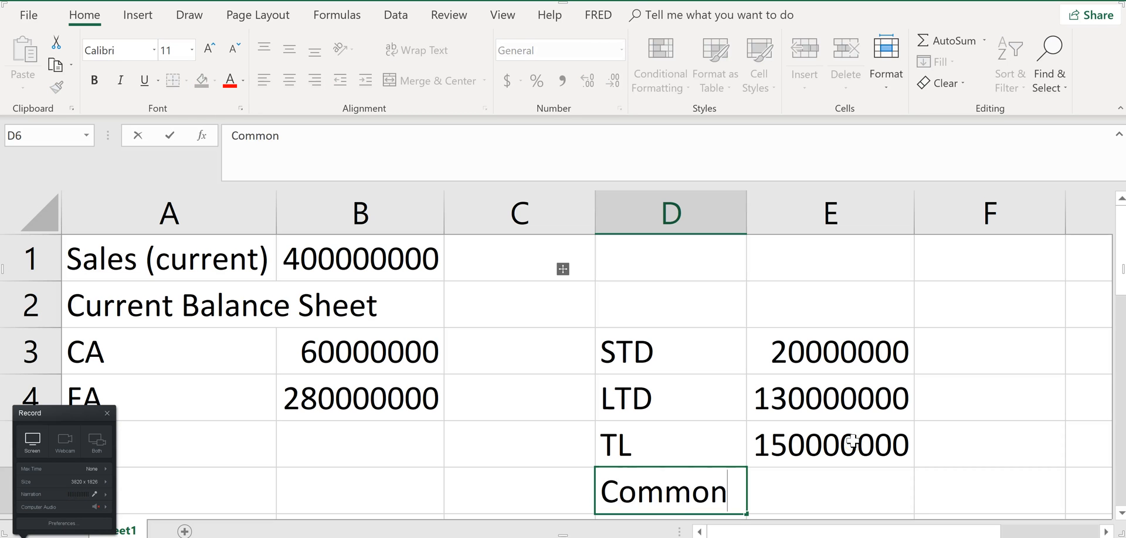
key("BackSpace")
key("BackSpace")
key("BackSpace")
key("BackSpace")
key("BackSpace")
type("S")
key("Tab")
Enter 58000000 as the common stock amount in E6, checking the figure on the homework page
type("=")
key("Escape")
key("alt+Tab")
key("alt+Tab")
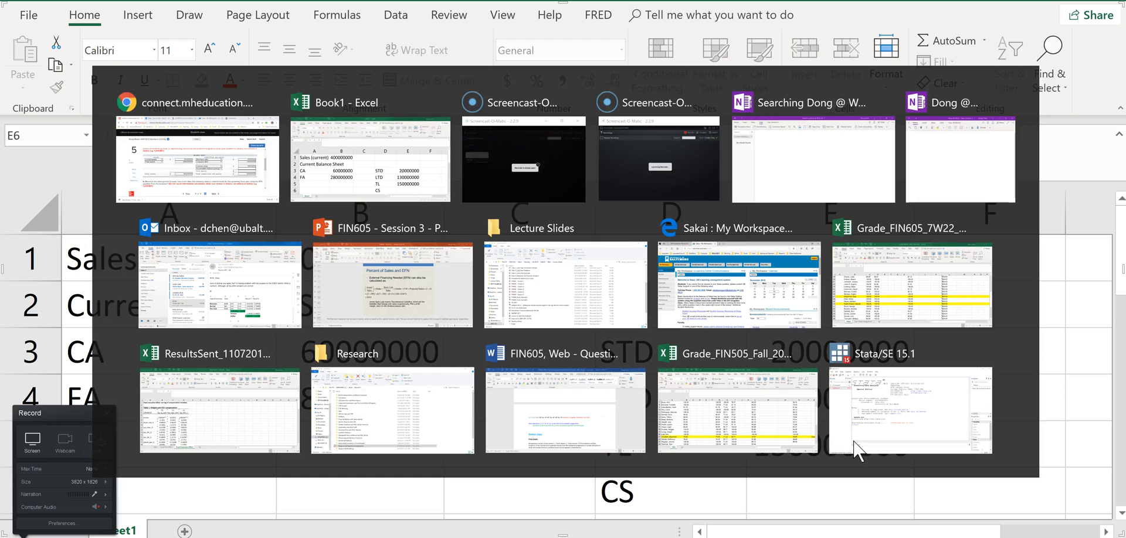
type("58000000")
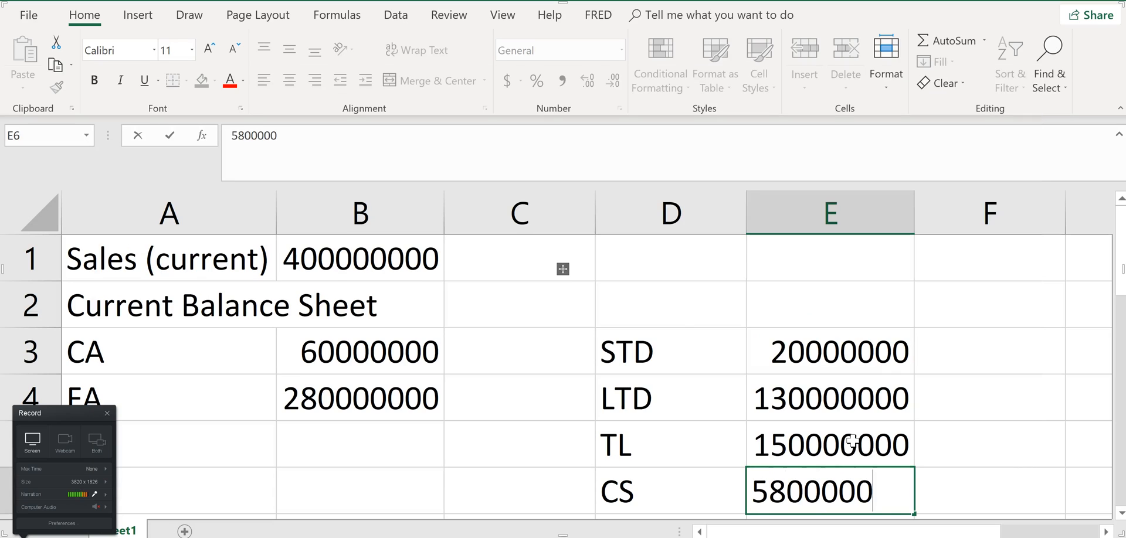
key("Return")
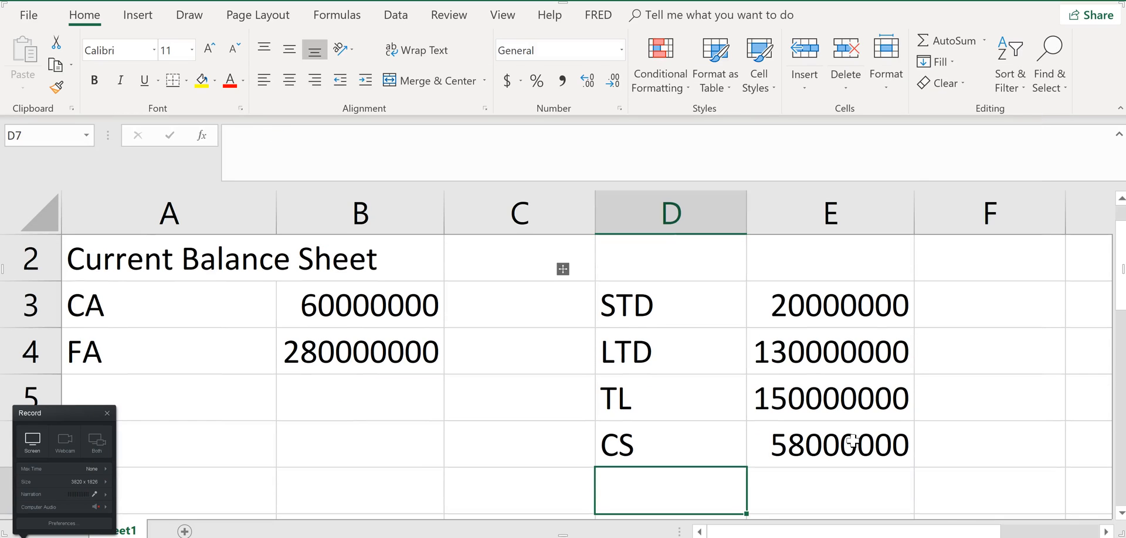
Label cell D8 "TE" and calculate total equity in E8 as 340000000 minus total liabilities in E5
key("Return")
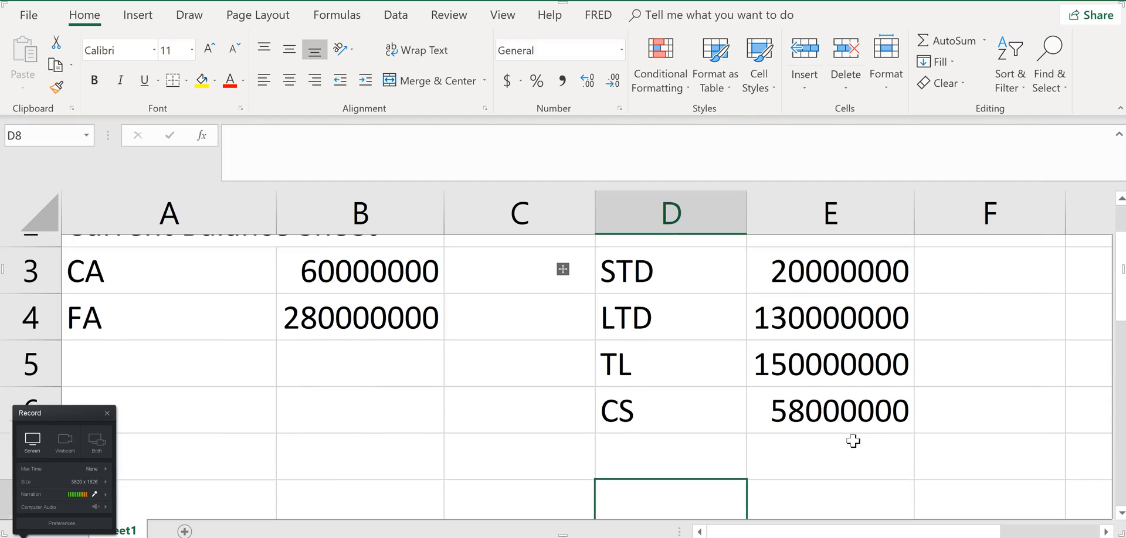
type("TE")
key("Tab")
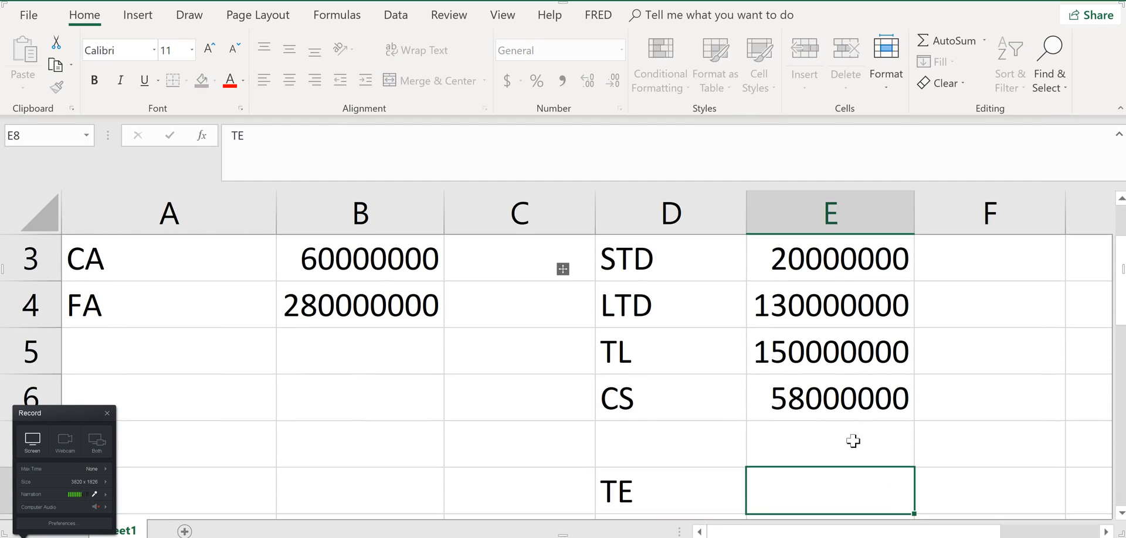
type("=")
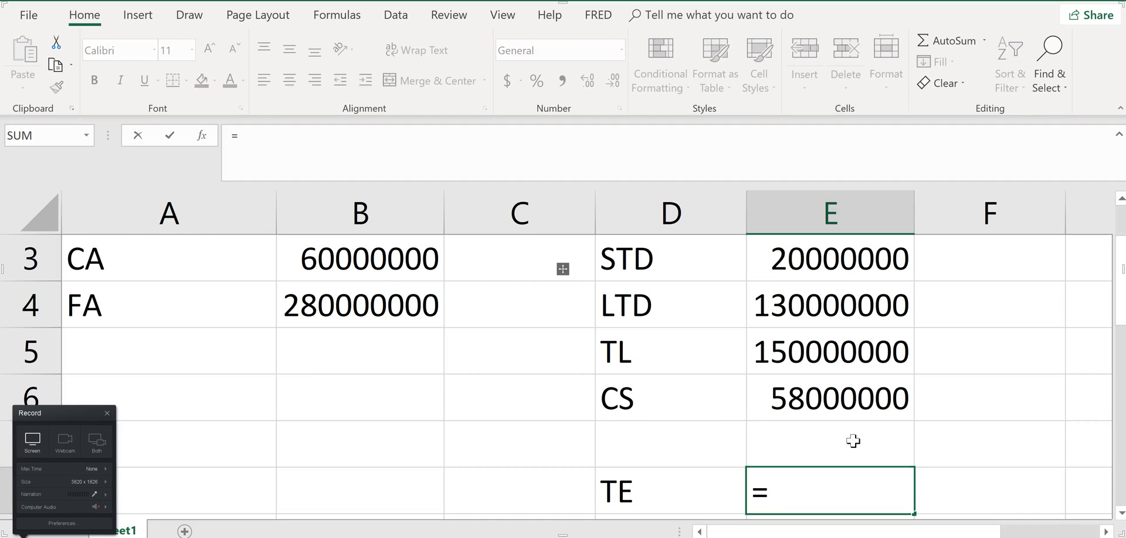
key("alt+Tab")
key("alt+Tab")
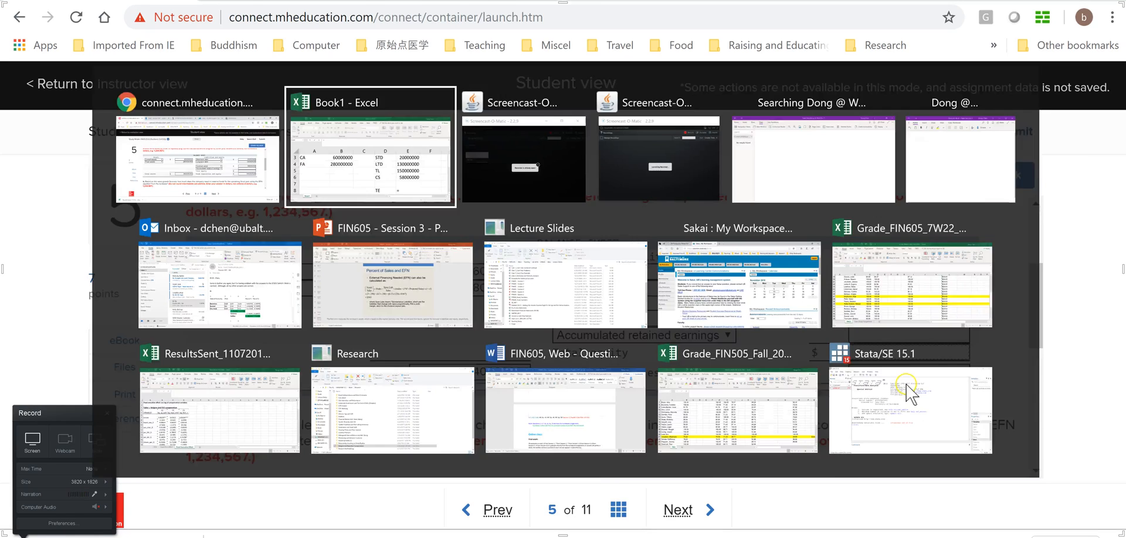
type("34")
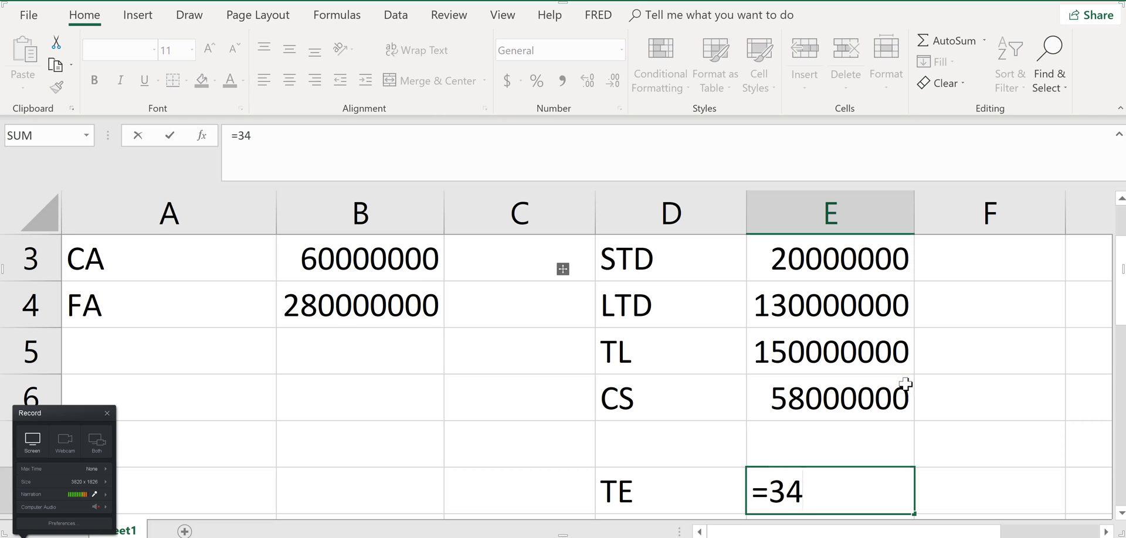
type("0000000-")
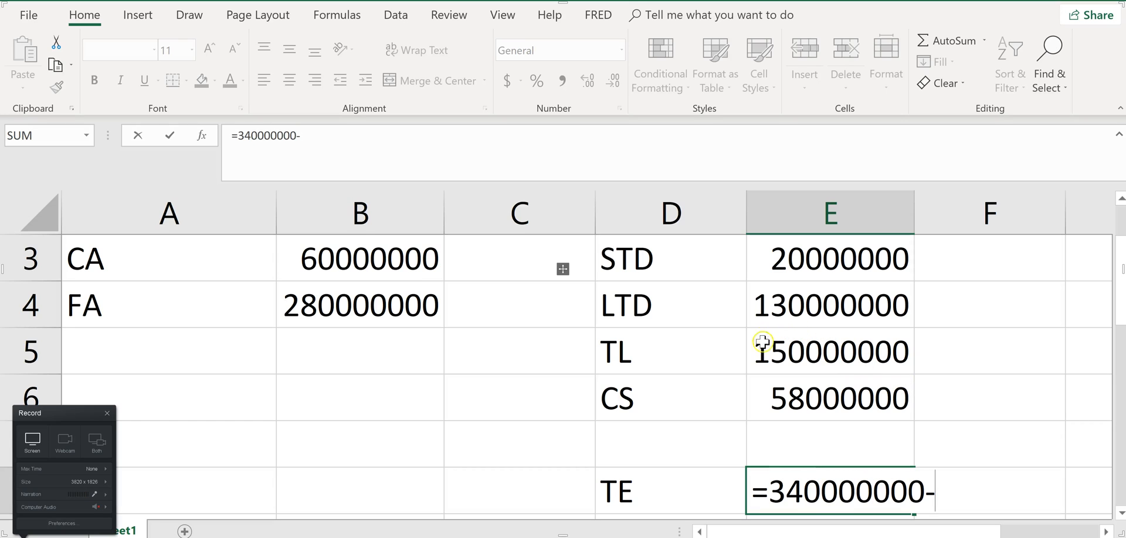
left_click(819, 358)
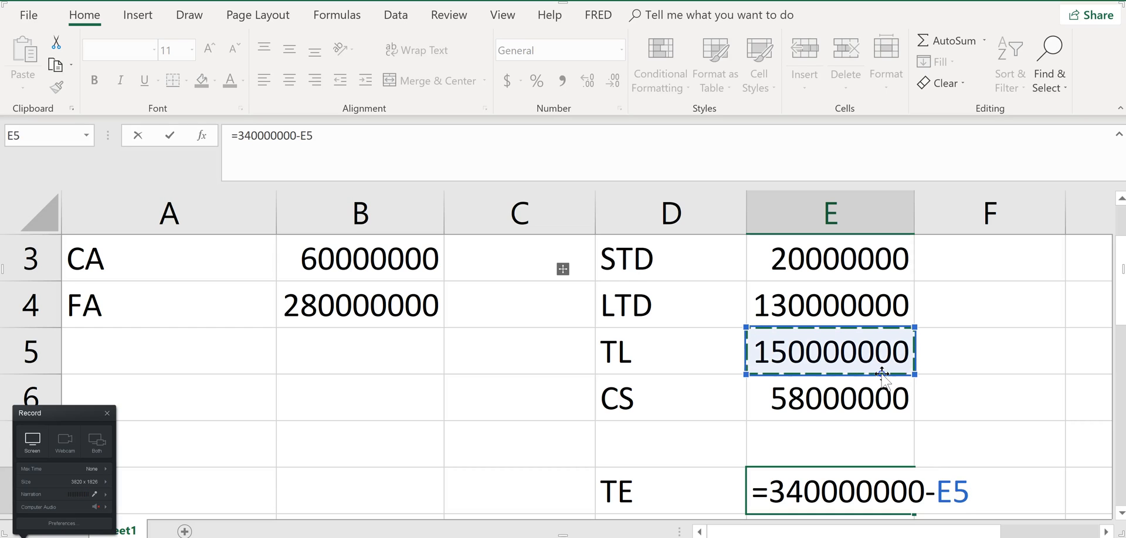
key("Return")
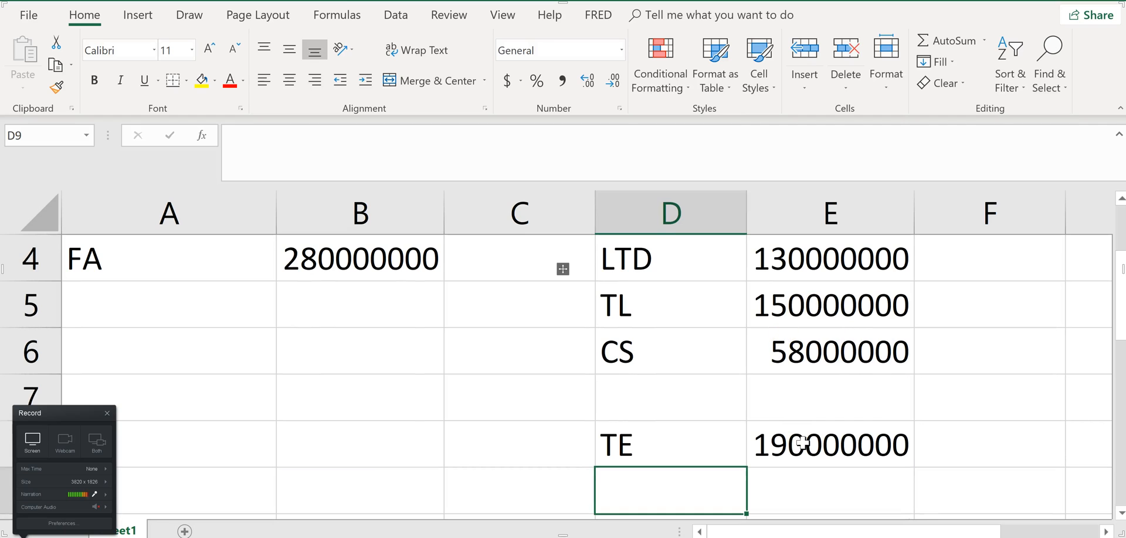
On the homework page, enter 190000000 for Total equity and place the cursor in the Accumulated retained earnings amount field
key("alt+Tab")
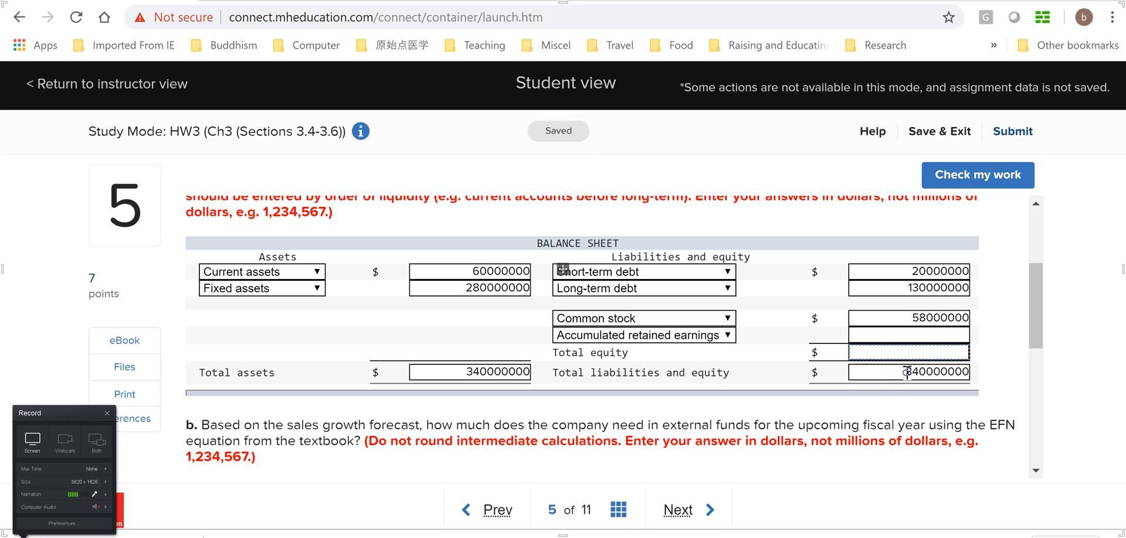
key("alt+Tab")
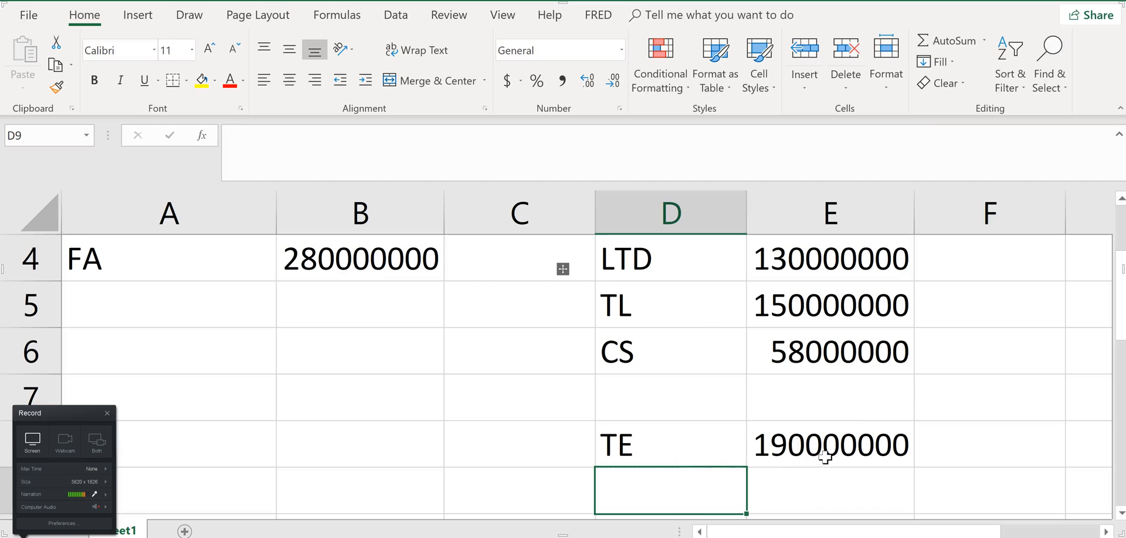
key("alt+Tab")
type("1900")
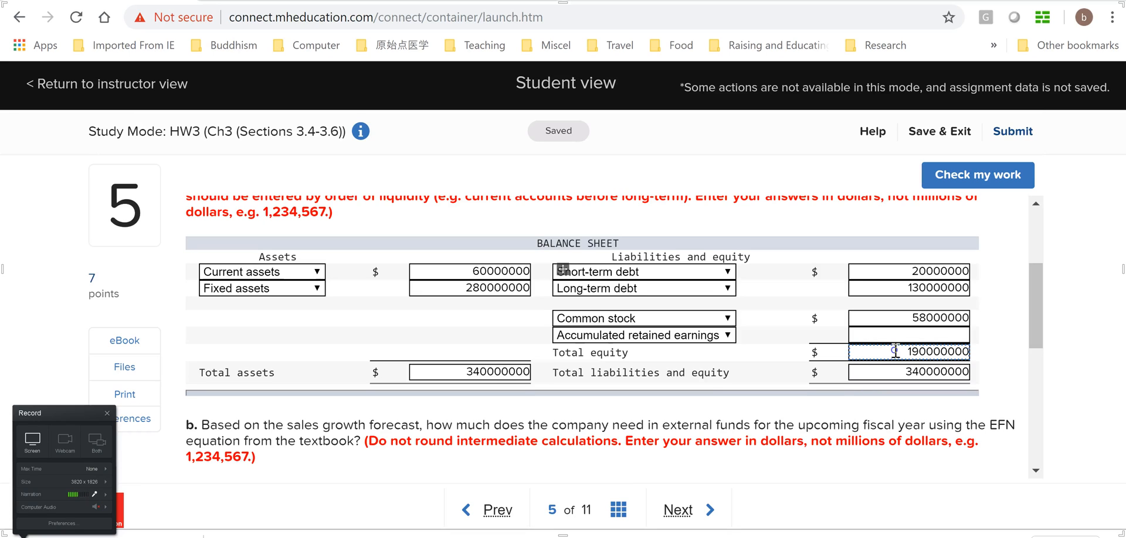
left_click(924, 334)
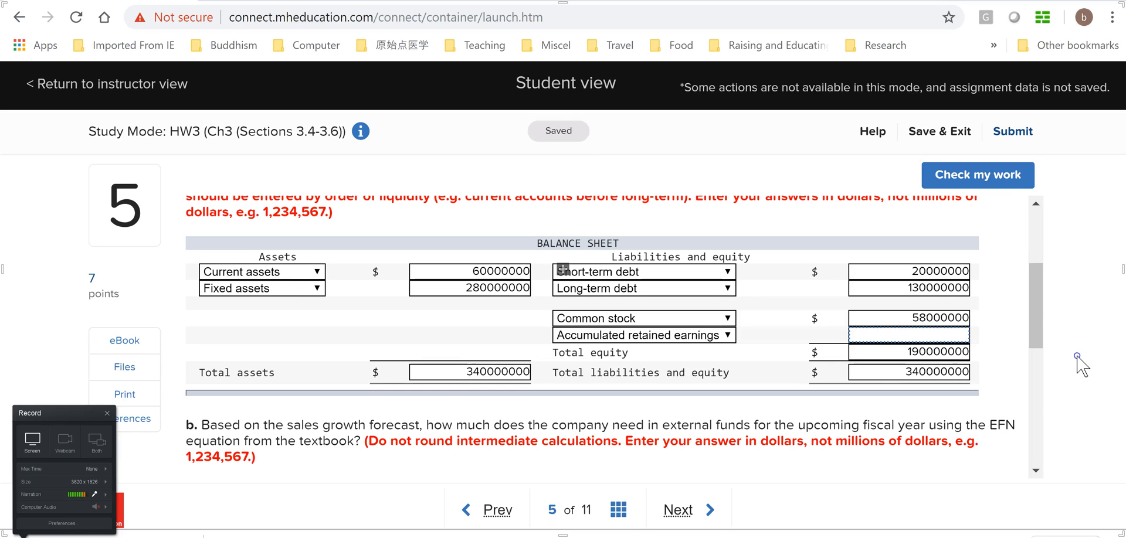
In the Excel worksheet, label cell D7 "ARE" and calculate accumulated retained earnings in E7 as E8 minus E6
key("alt+Tab")
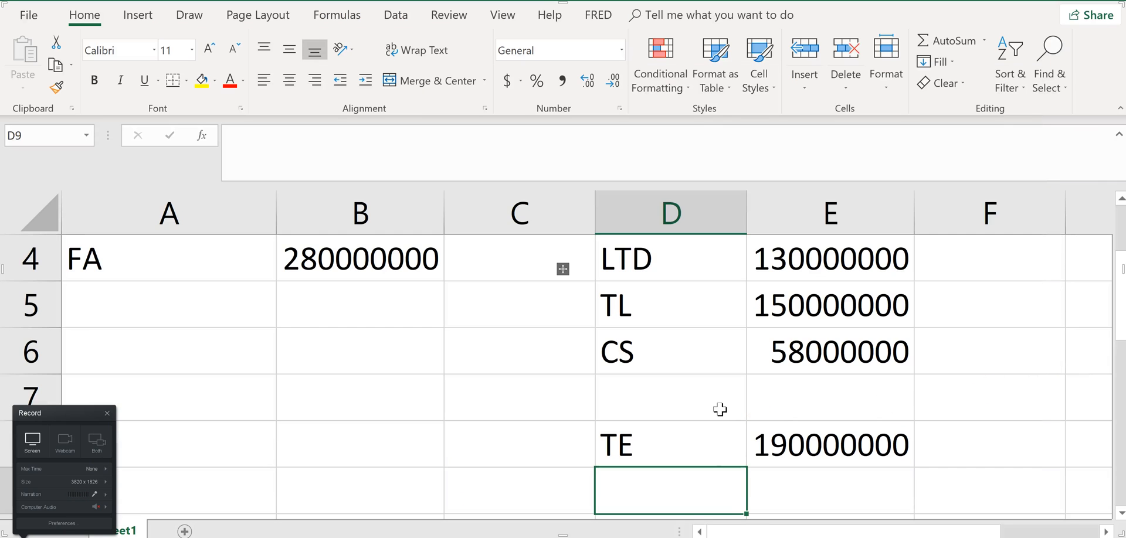
left_click(697, 404)
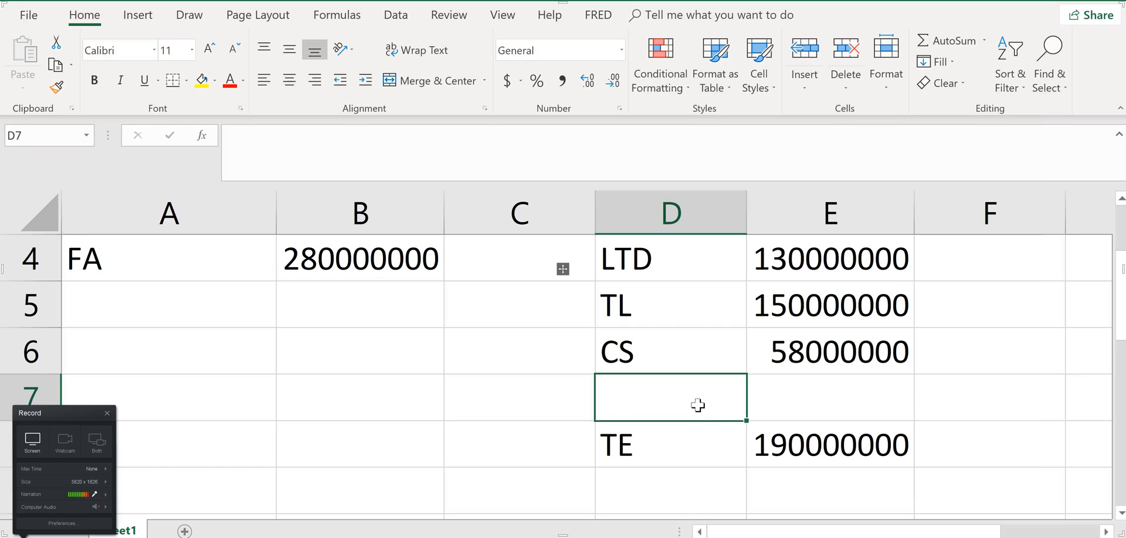
type("ARE")
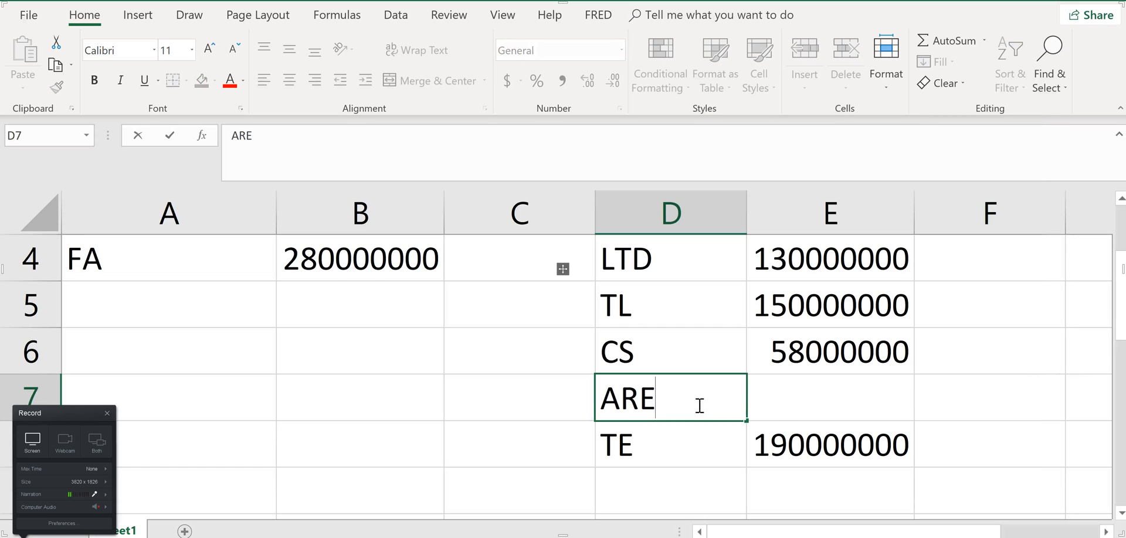
key("Tab")
type("=")
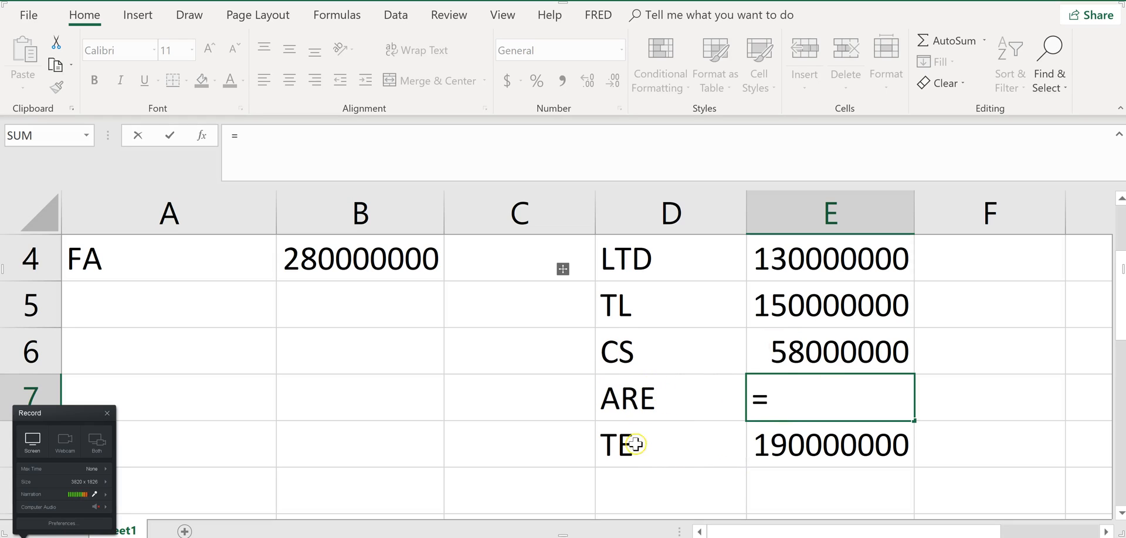
left_click(789, 444)
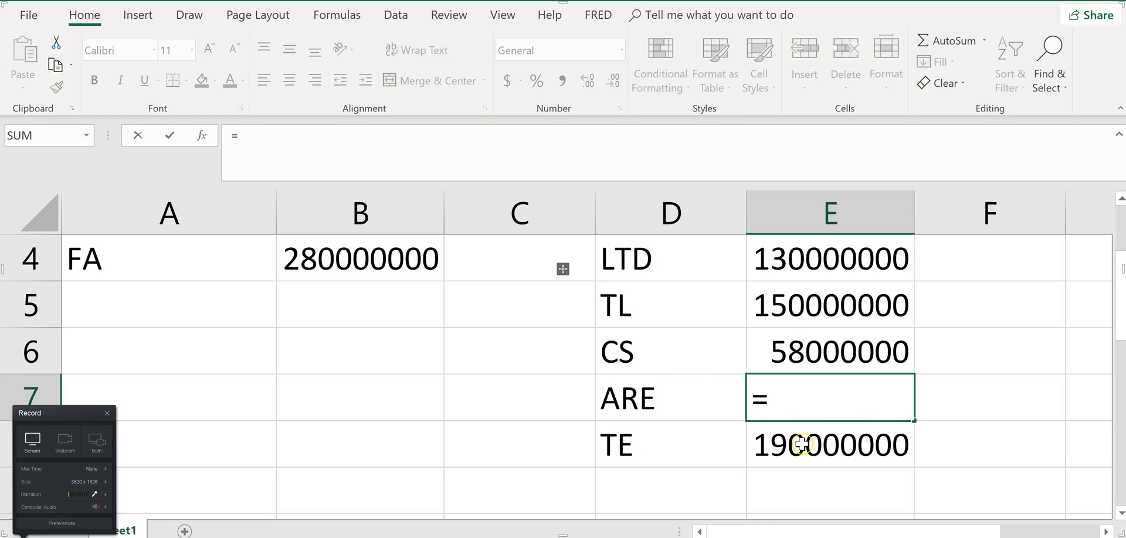
type("-")
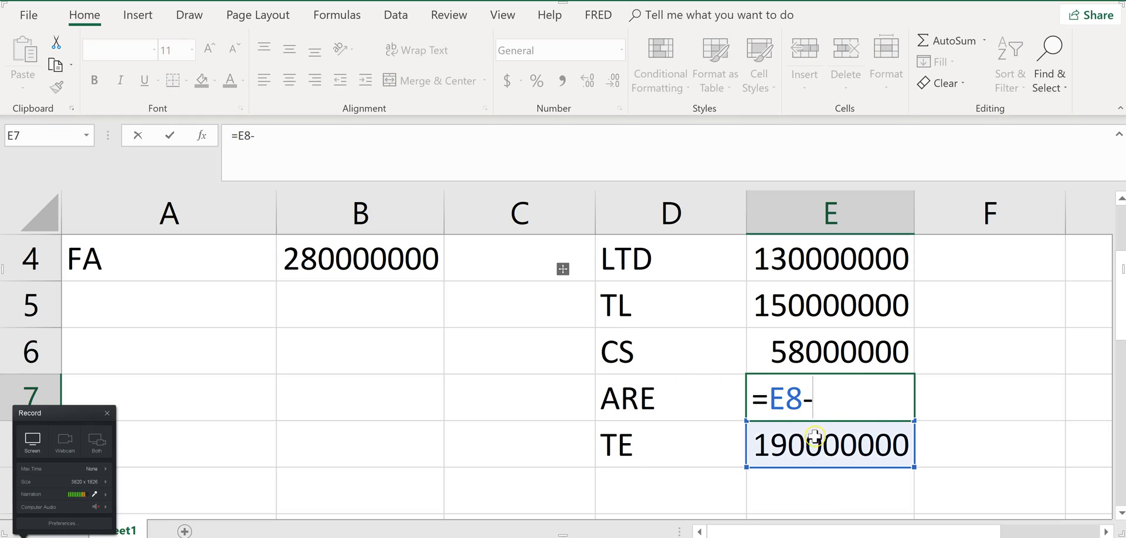
left_click(822, 356)
key("Return")
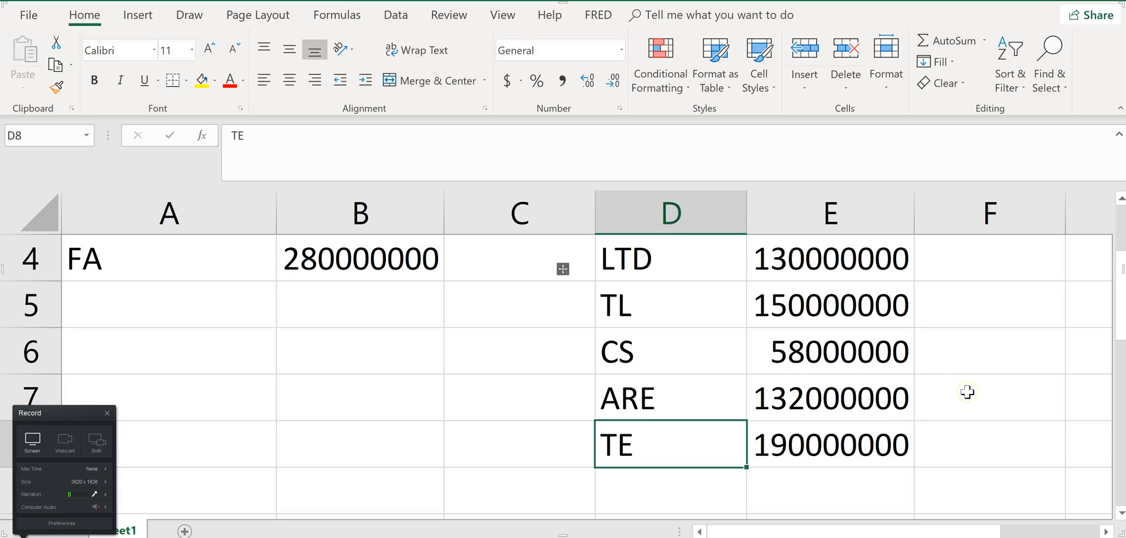
On the homework page, enter 132000000 for Accumulated retained earnings and check the work on the balance sheet
key("alt+Tab")
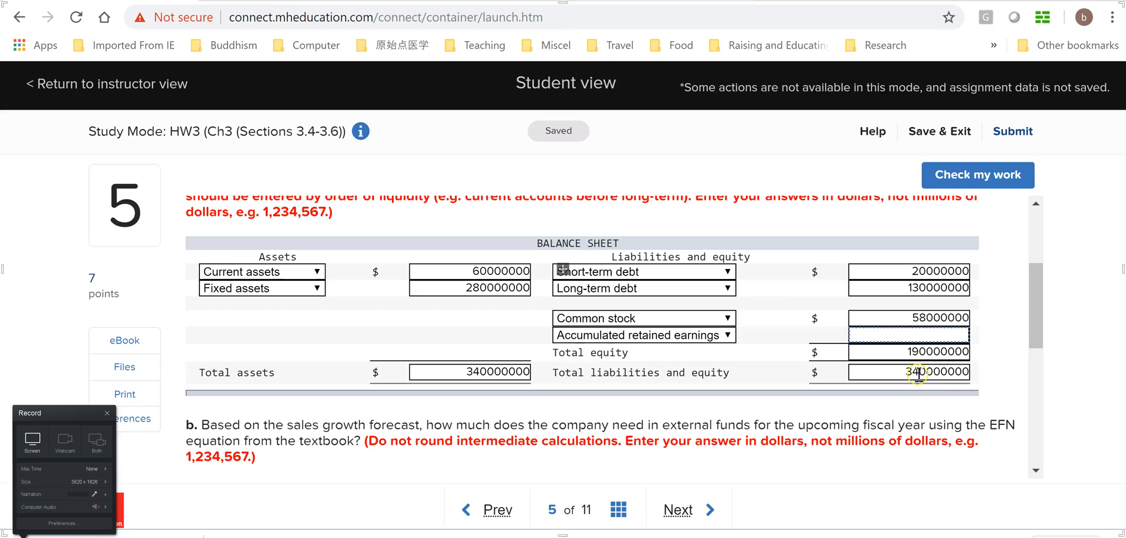
type("132000000")
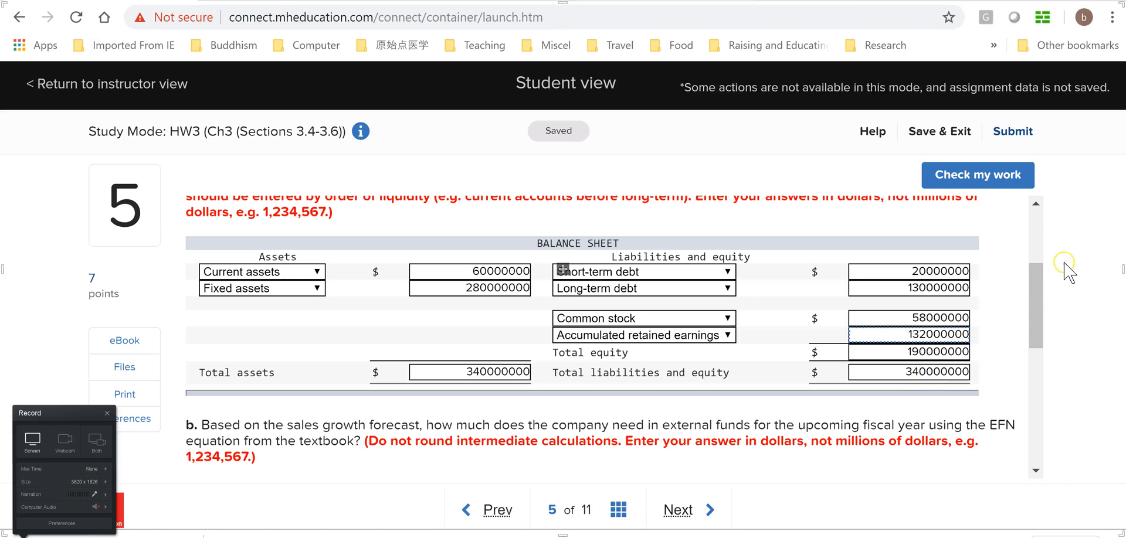
left_click_drag(1030, 305, 1028, 240)
scroll(1041, 290, "down", 1)
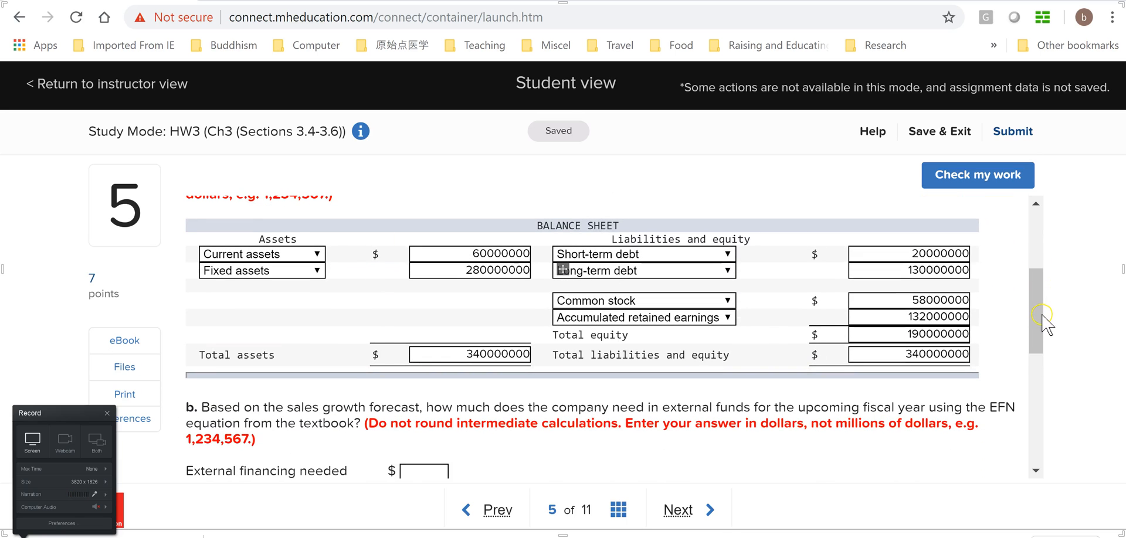
left_click_drag(1042, 315, 1041, 315)
left_click(970, 399)
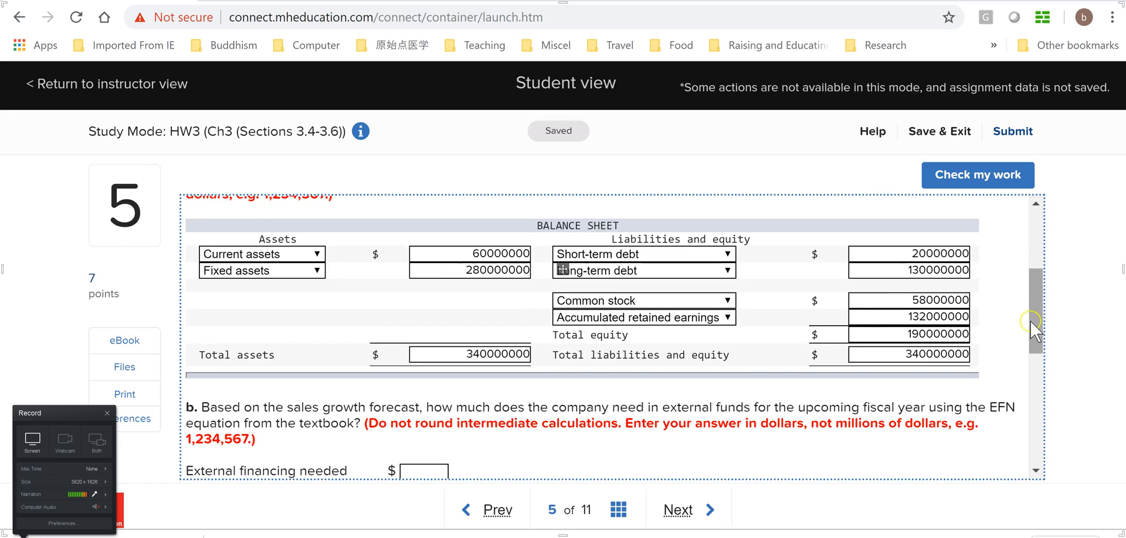
scroll(1036, 316, "up", 1)
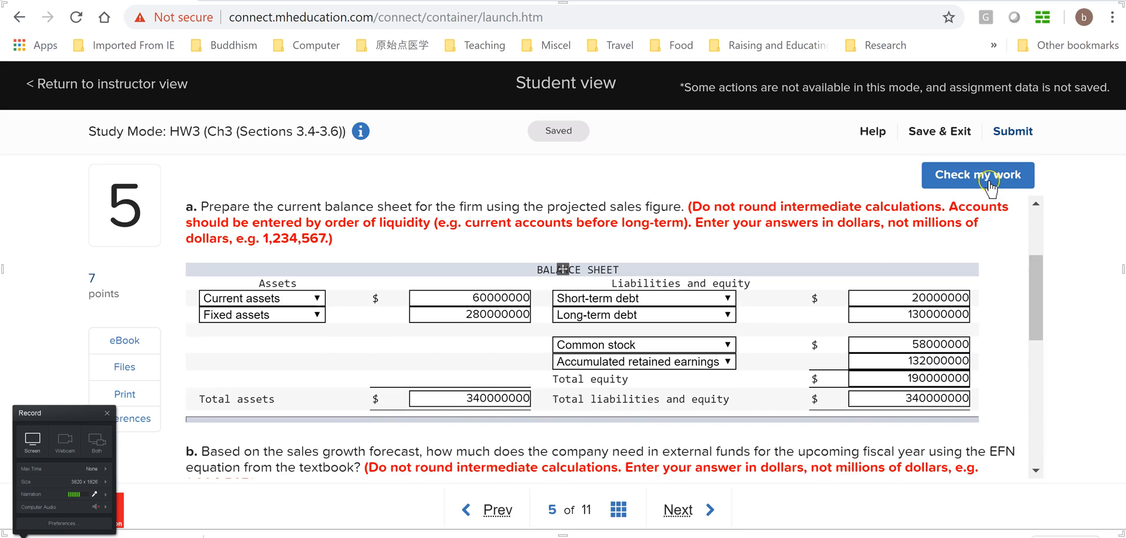
left_click(989, 182)
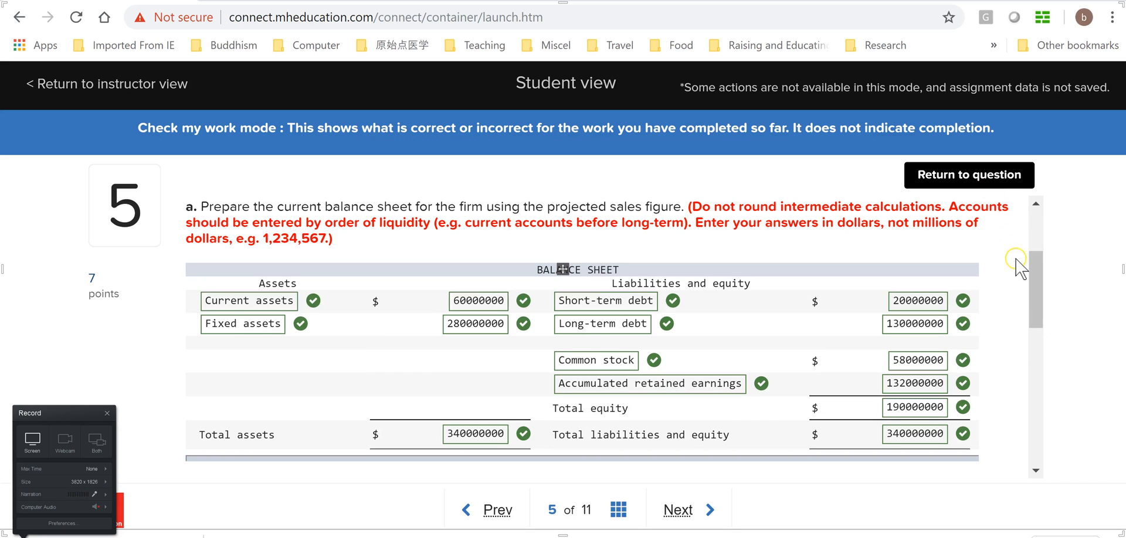
mouse_move(1042, 296)
left_mouse_down()
mouse_move(1041, 314)
mouse_move(1043, 299)
left_mouse_up()
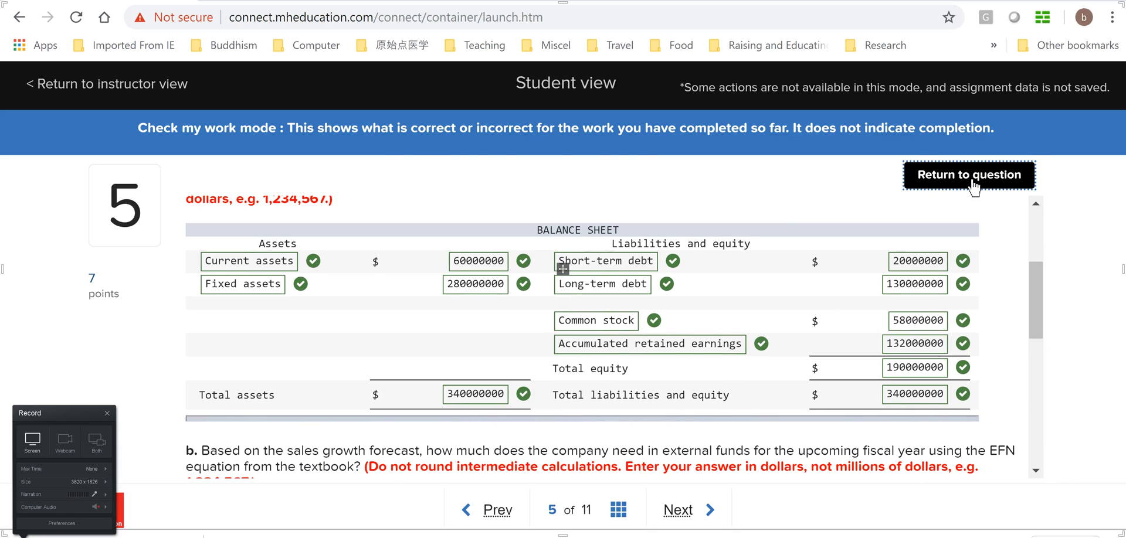
Return to the question from the work check and go to part b, External financing needed
left_click(970, 187)
left_click_drag(1035, 302, 1041, 352)
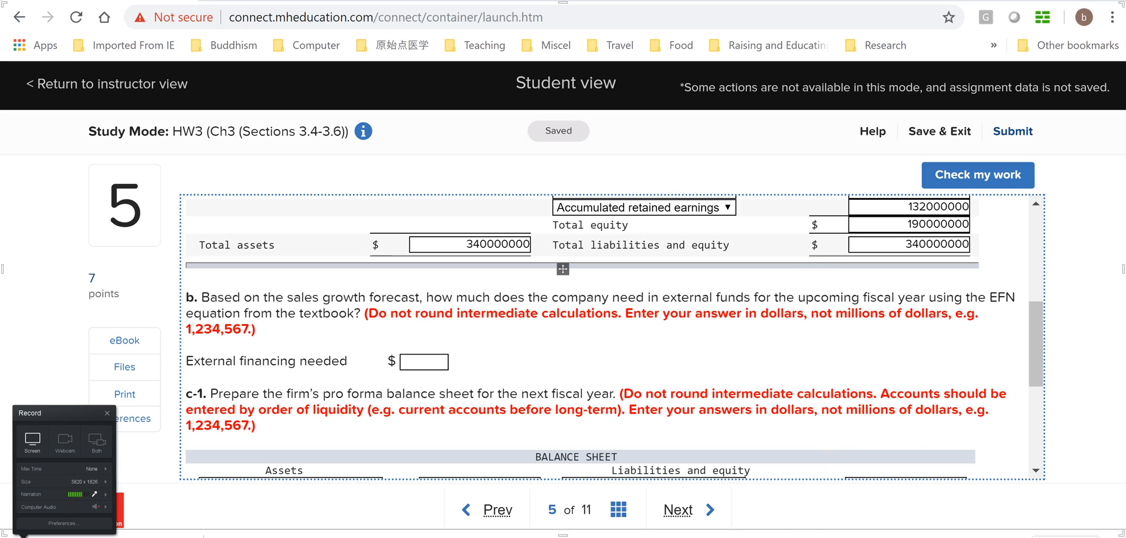
key("alt+Tab")
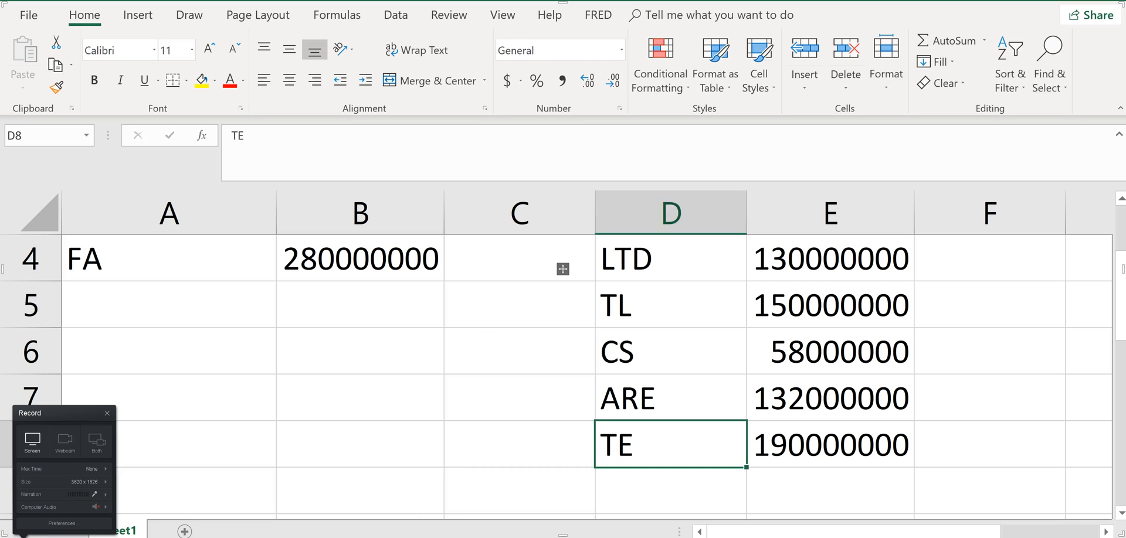
key("alt+Tab")
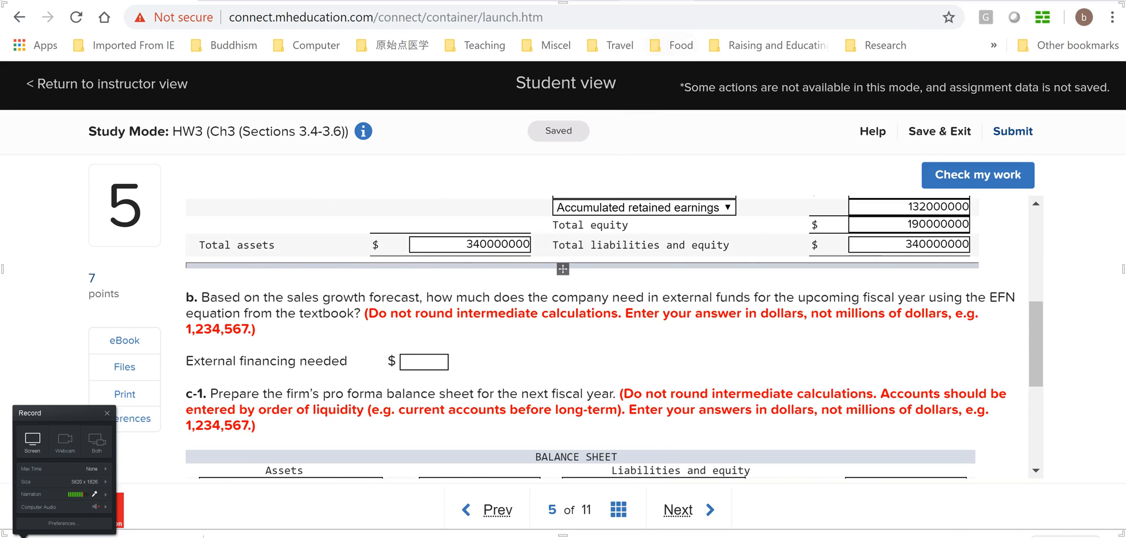
Switch to the Sakai course portal and open the Session 3 (Financial Planning) lesson in the FIN 605.7W22 Fa18 course
left_click(666, 1)
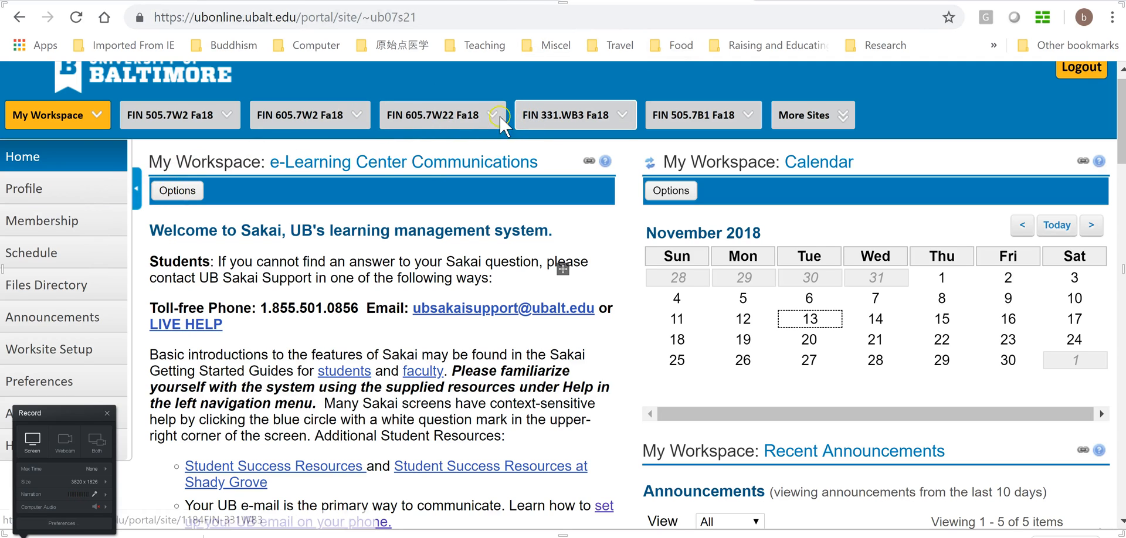
left_click(434, 117)
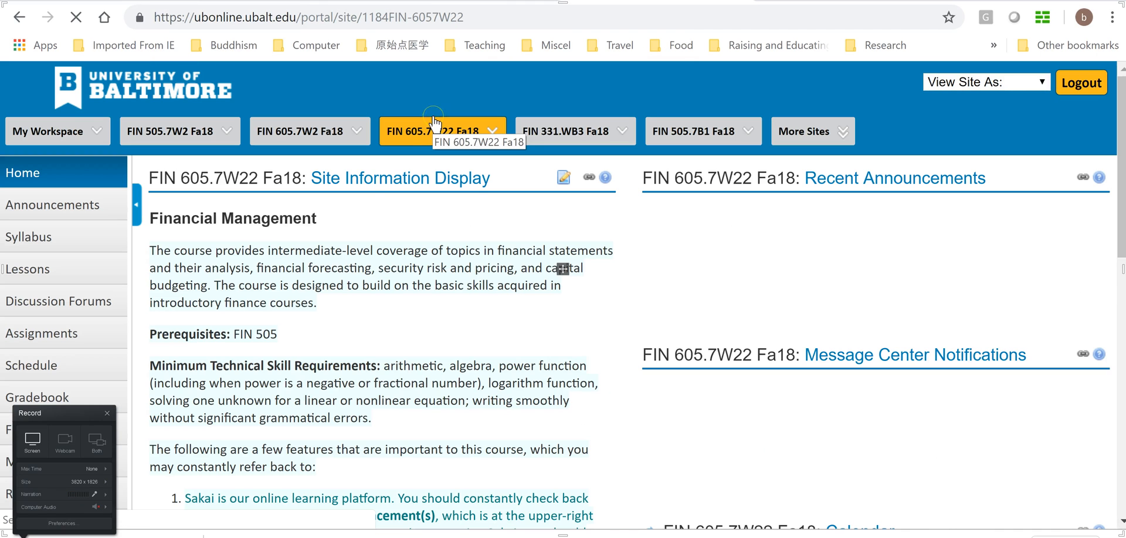
left_click(30, 271)
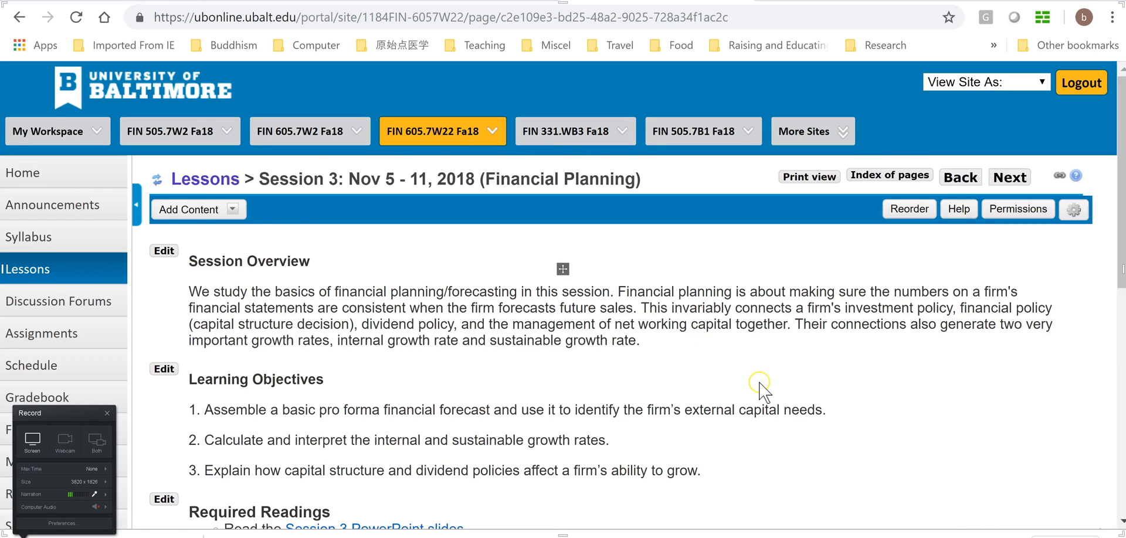
Download the Session 3 PowerPoint slides from the lesson's required readings and open the file in PowerPoint
scroll(651, 402, "down", 3)
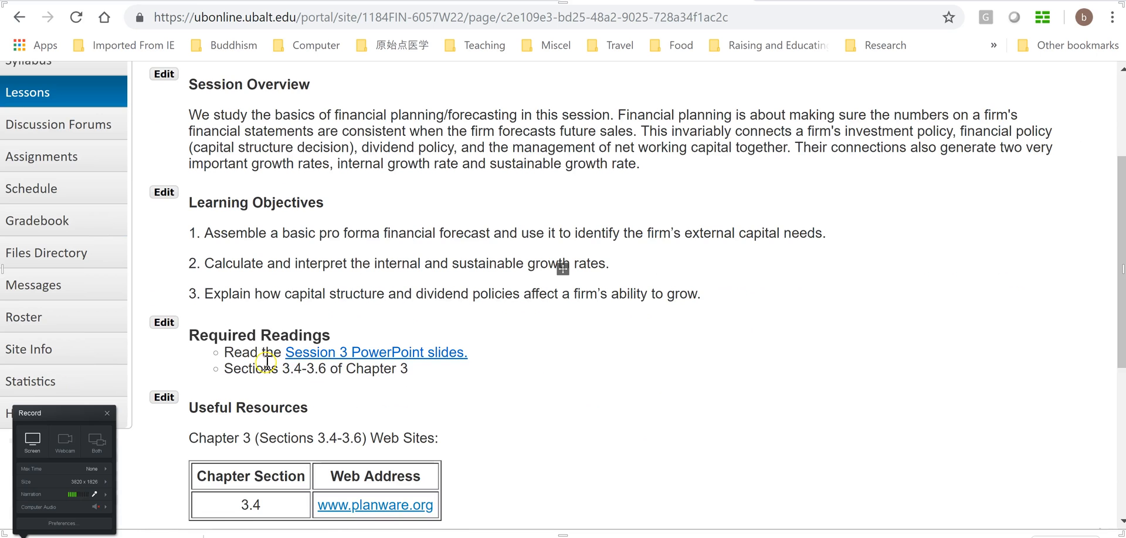
left_click(371, 356)
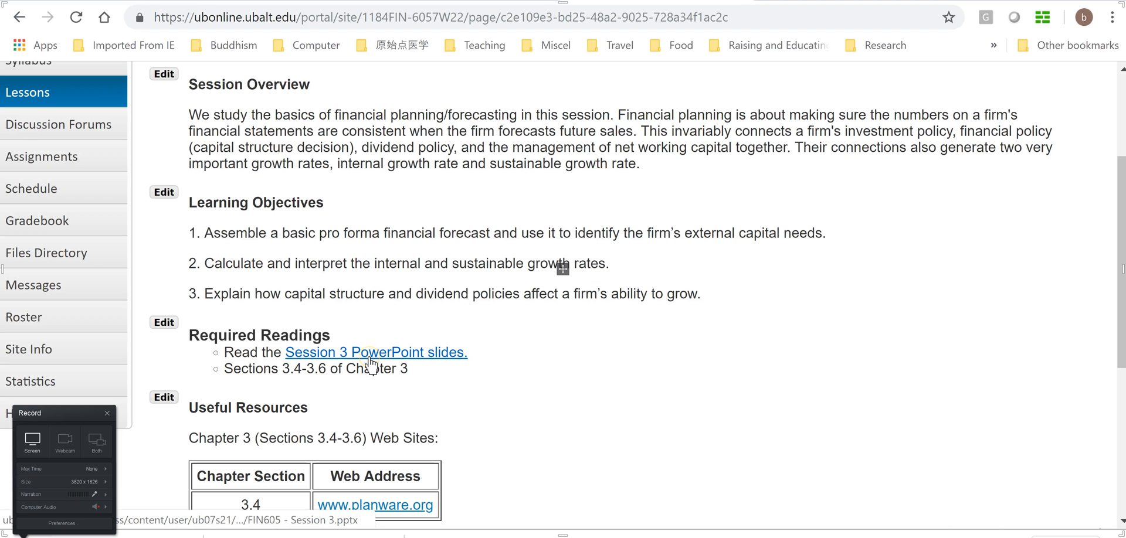
left_click(376, 355)
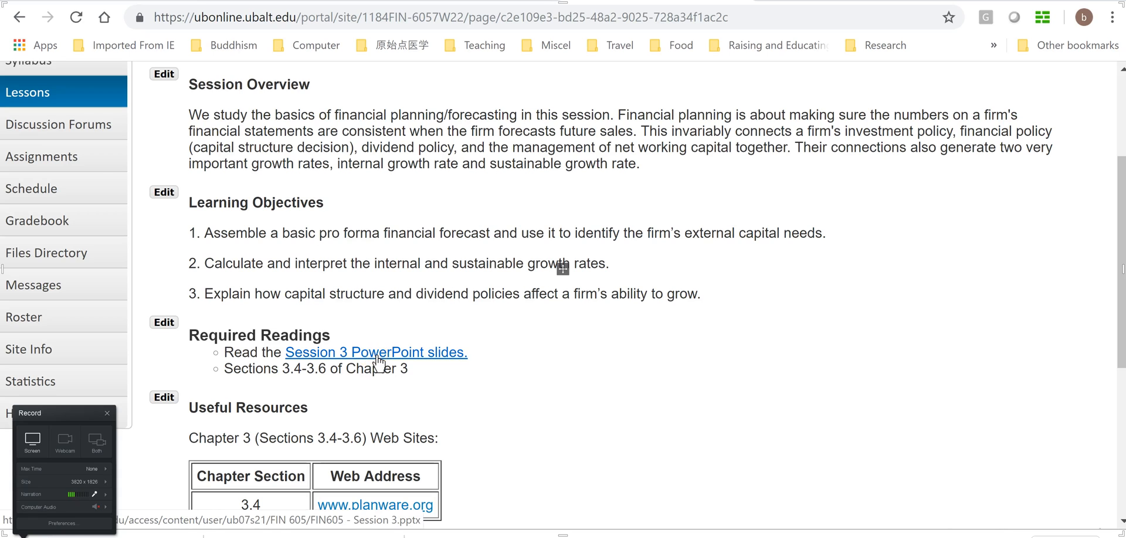
left_click(350, 368)
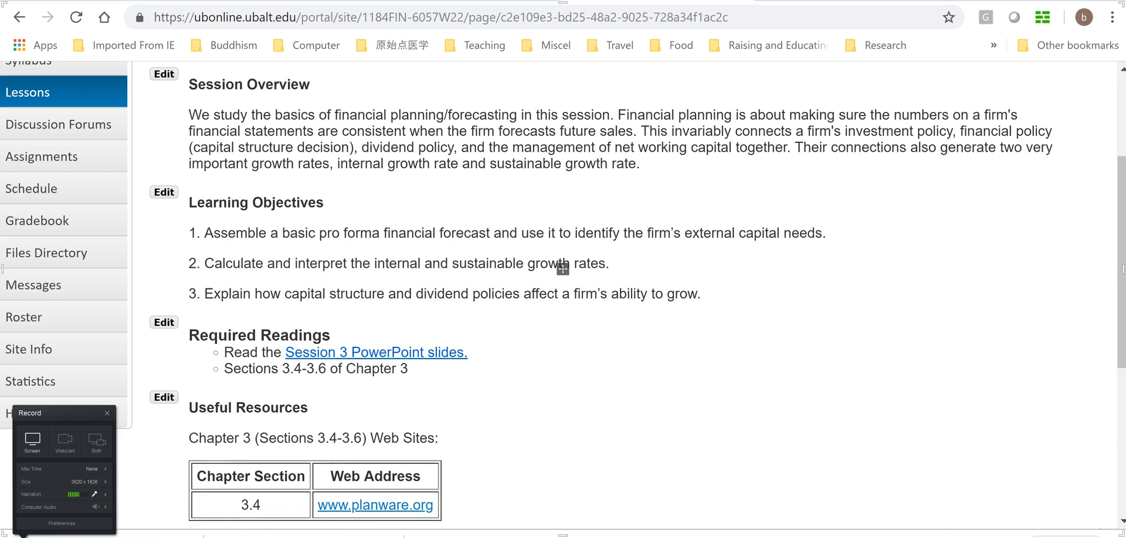
left_click(187, 537)
left_click(251, 441)
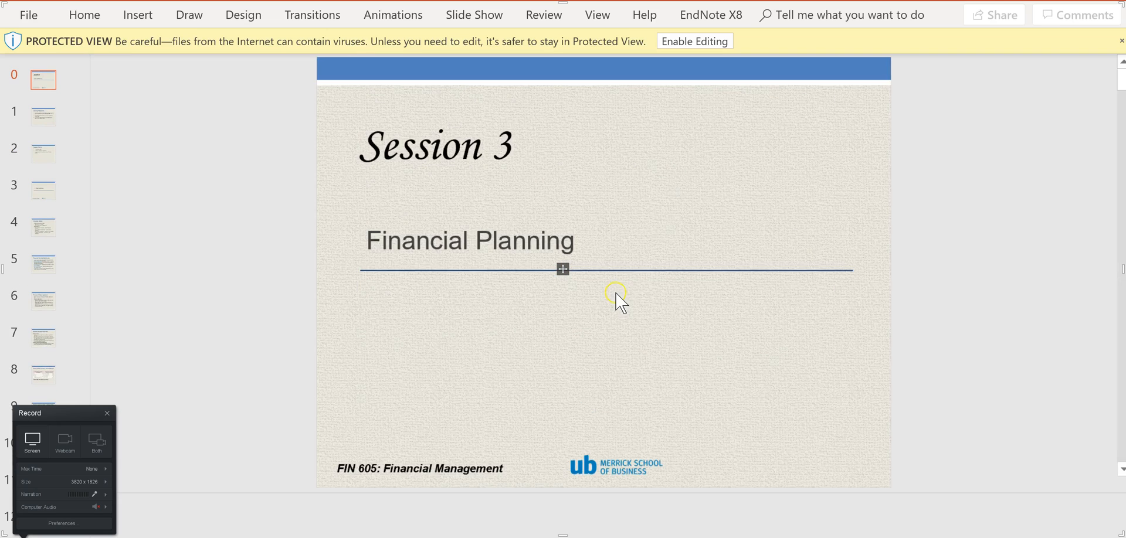
Enable editing of the Session 3 presentation and go to slide 6, Percent of Sales Approach
left_click(700, 42)
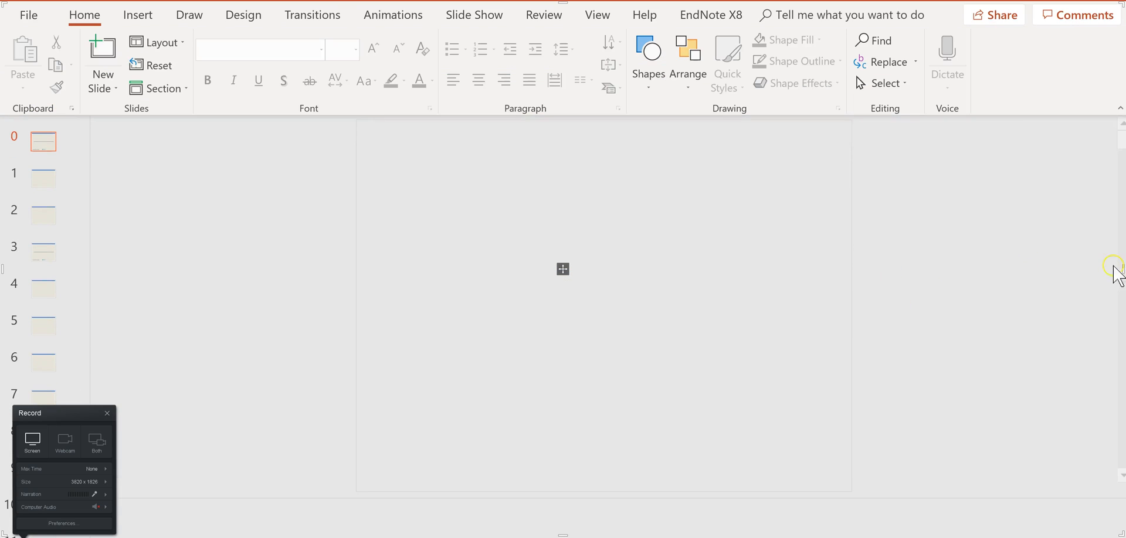
left_click_drag(1120, 134, 1120, 252)
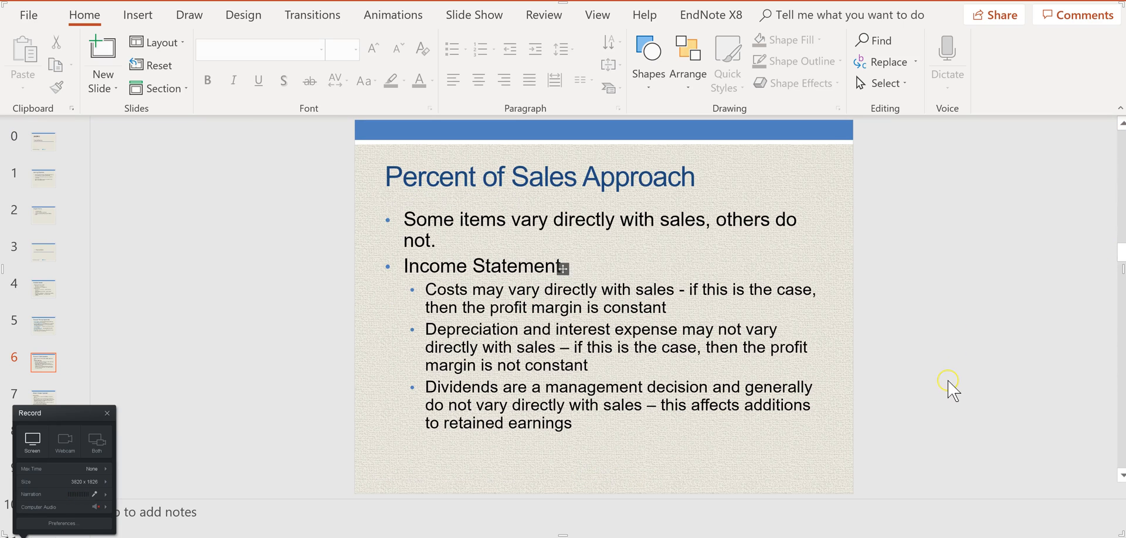
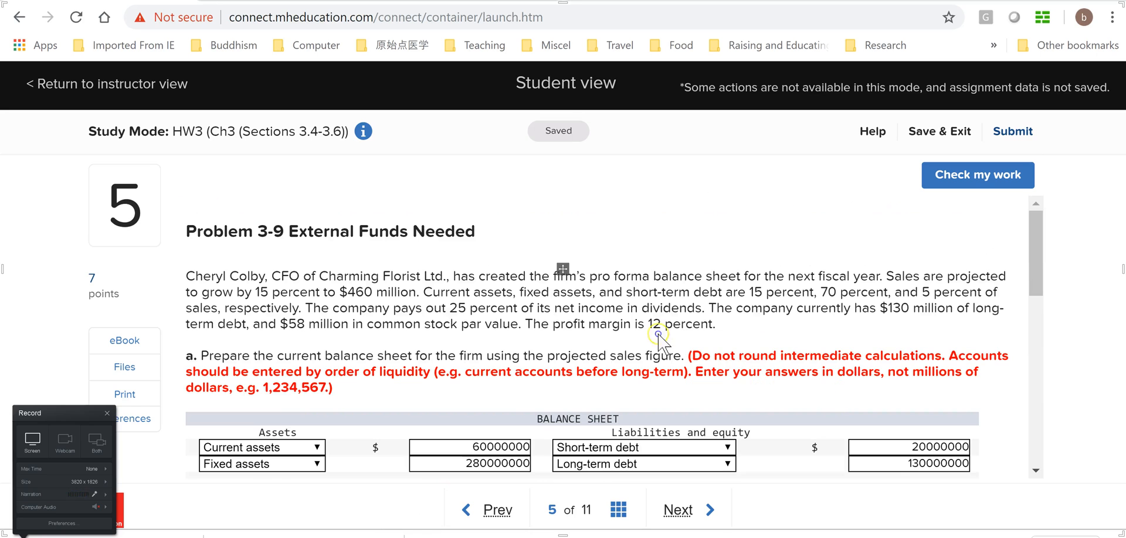
Check the EFN equation on the Percent of Sales slide, switch to the Book1 workbook in Excel and cancel the unfinished formula in A18
key("alt+Tab")
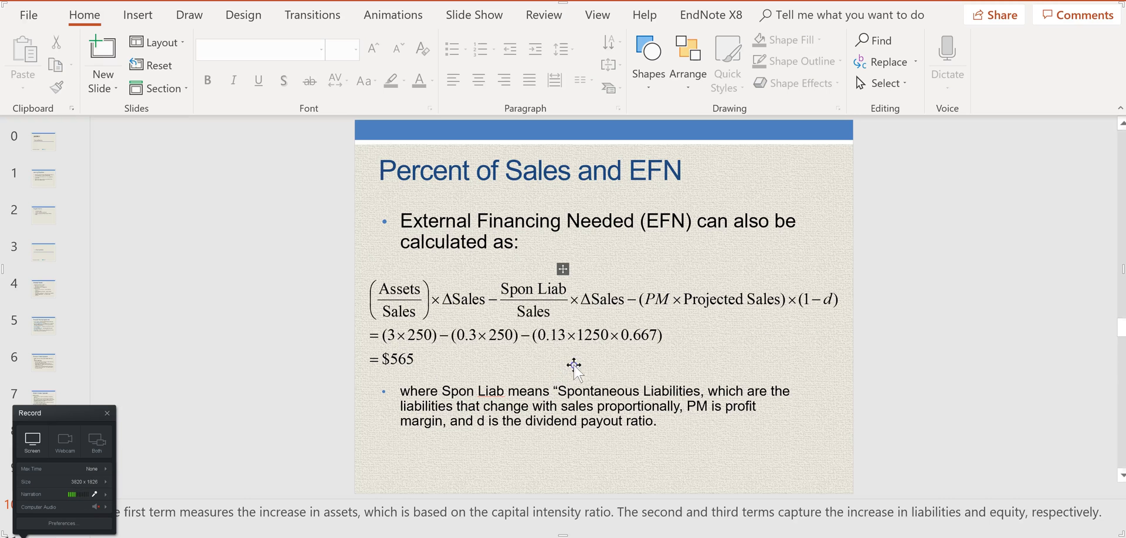
mouse_move(879, 530)
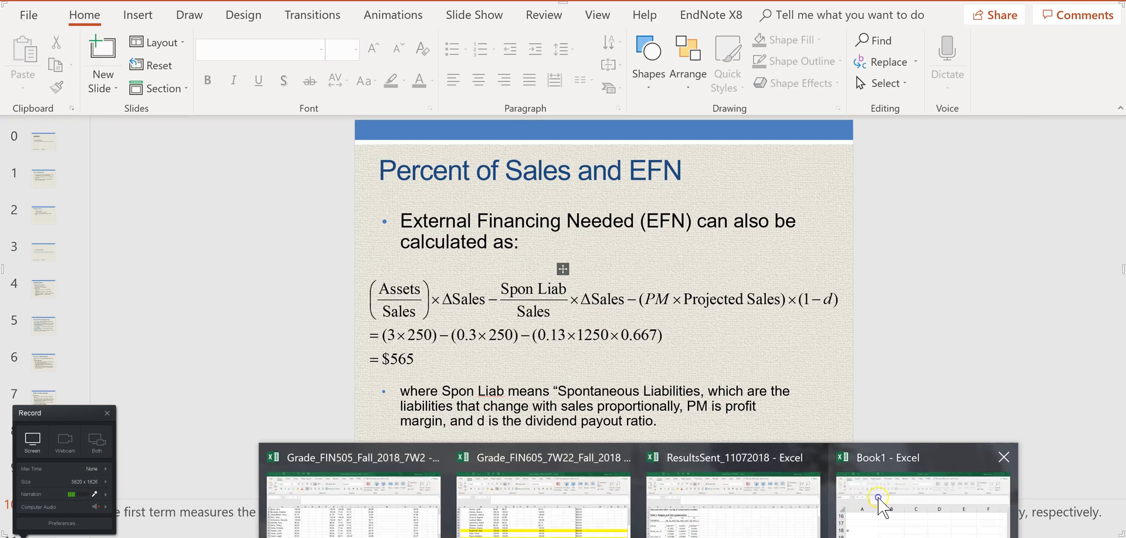
left_click(880, 504)
scroll(812, 307, "up", 5)
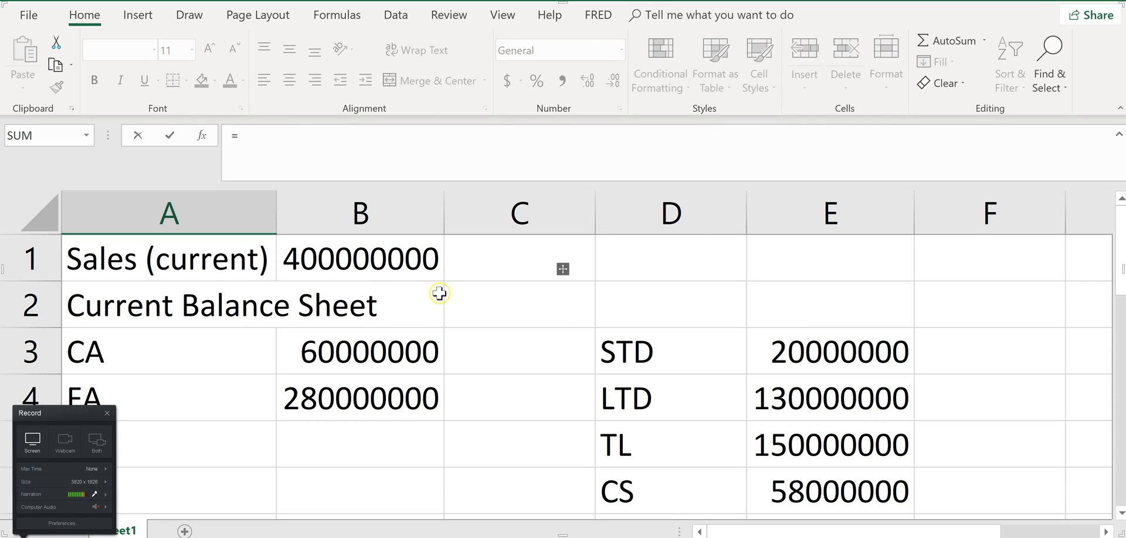
scroll(750, 375, "down", 4)
scroll(525, 420, "down", 2)
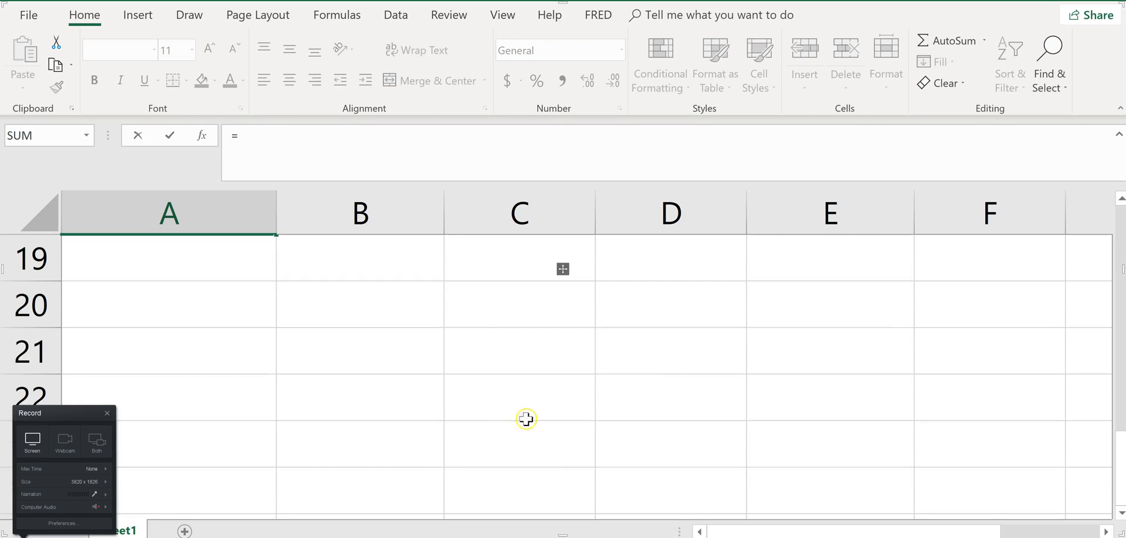
scroll(417, 375, "up", 2)
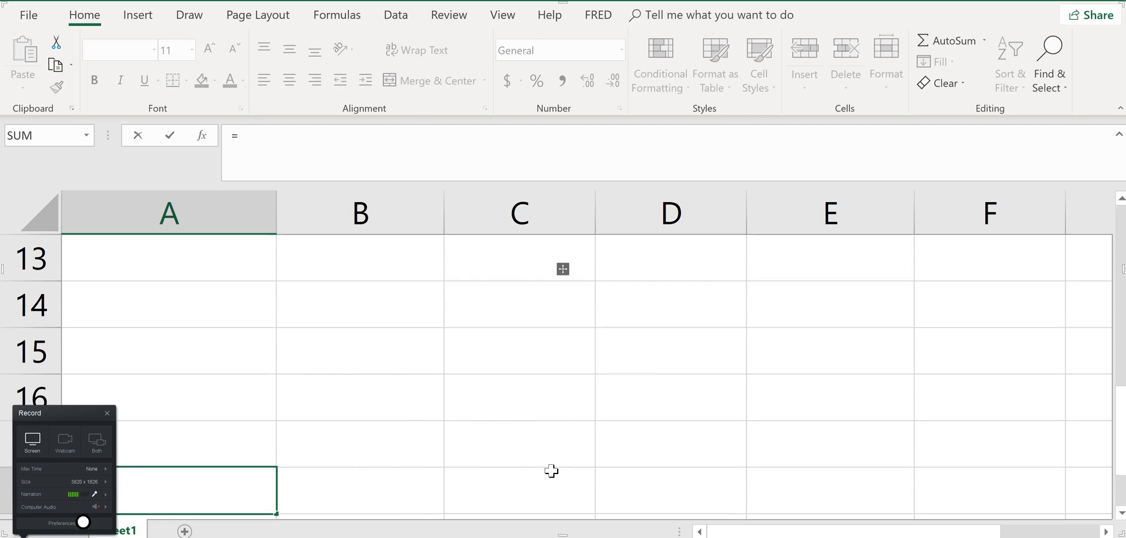
scroll(478, 437, "down", 2)
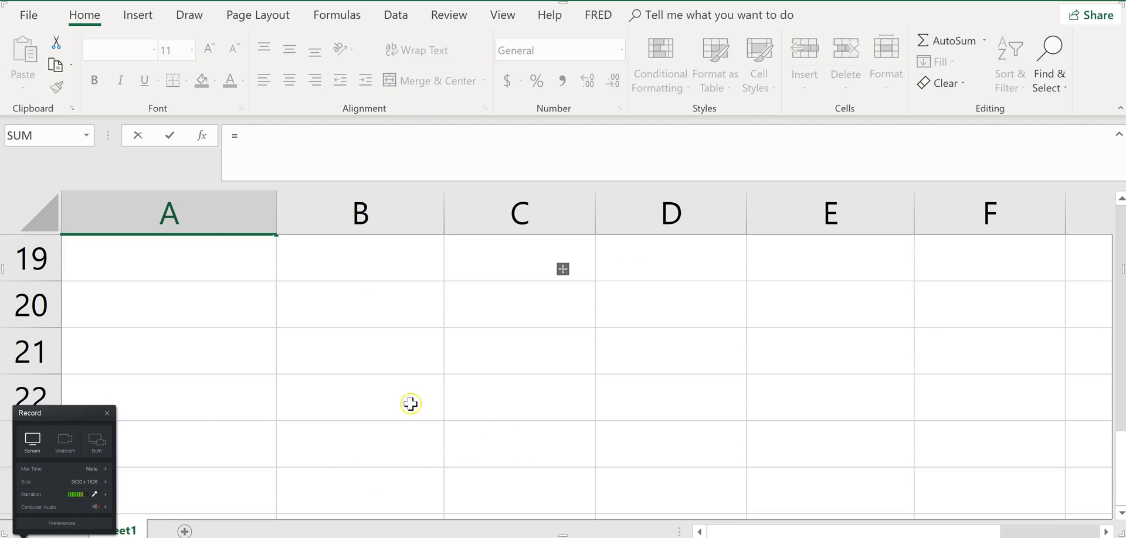
scroll(516, 402, "up", 2)
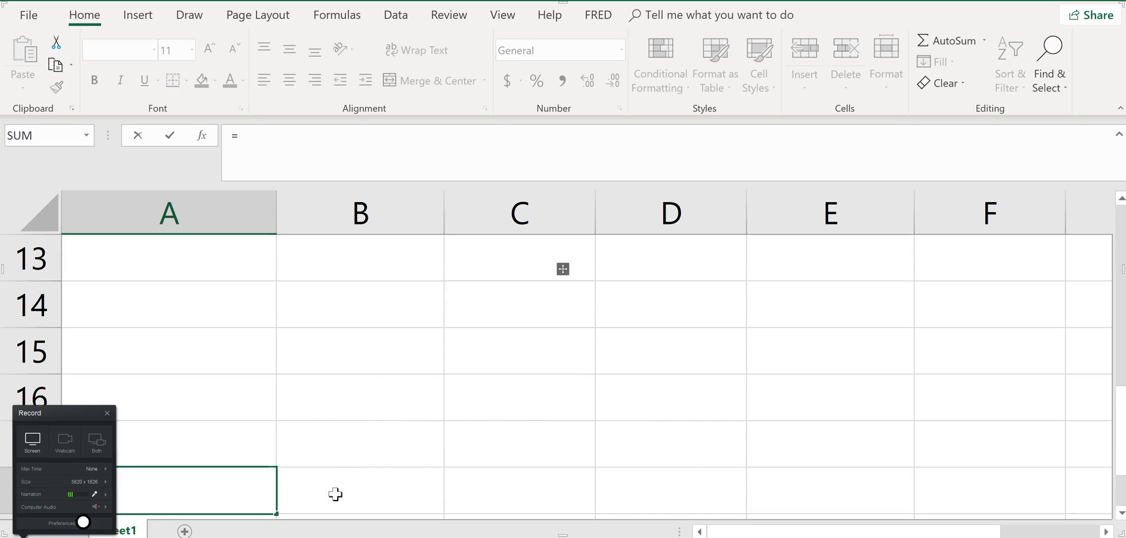
key("Escape")
scroll(636, 435, "up", 4)
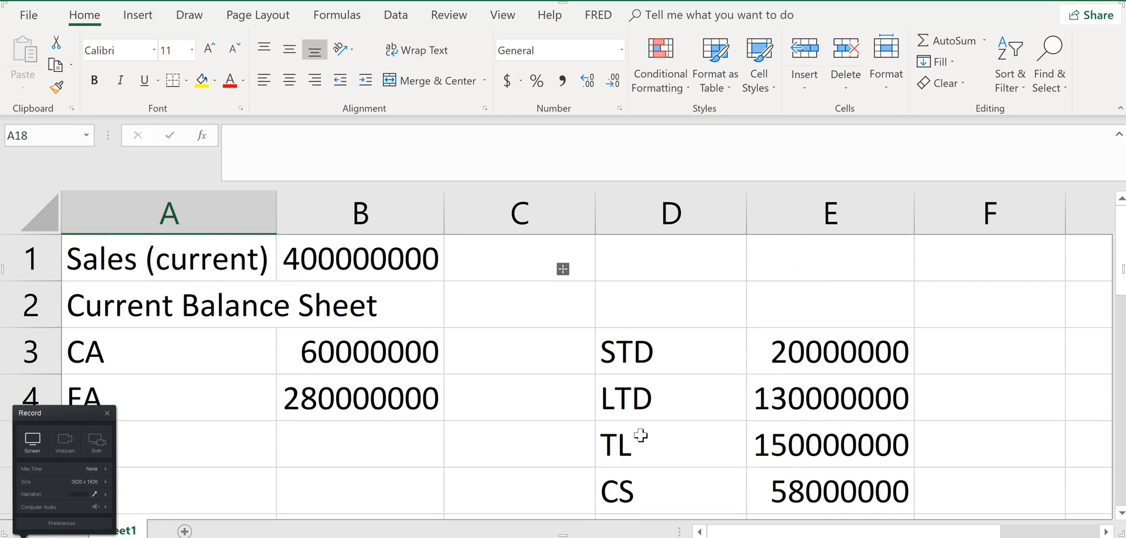
Label cell D1 beside the current sales figure as EFN
scroll(640, 435, "down", 2)
left_click(234, 347)
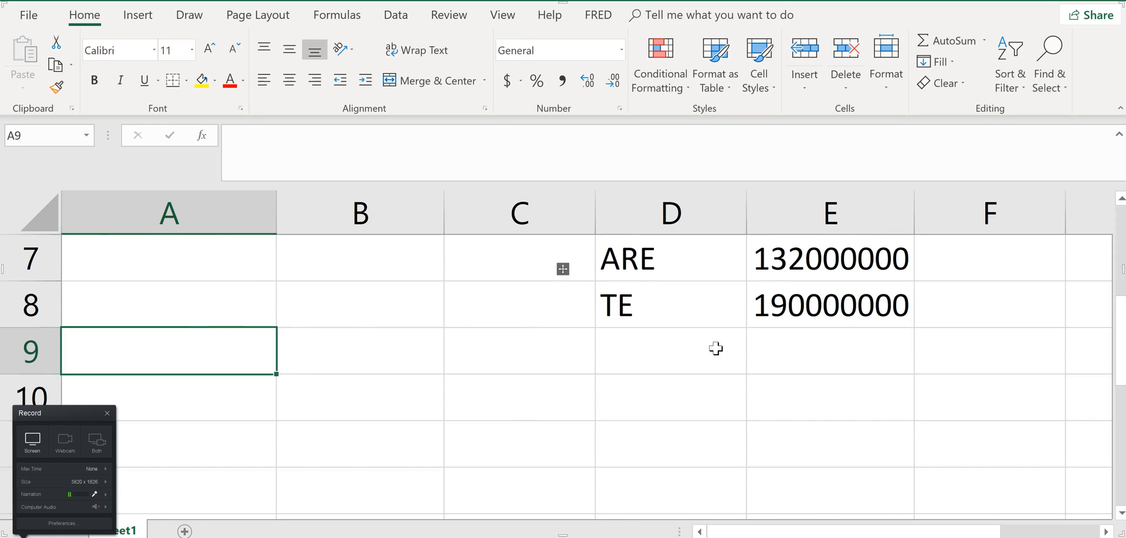
scroll(720, 354, "up", 2)
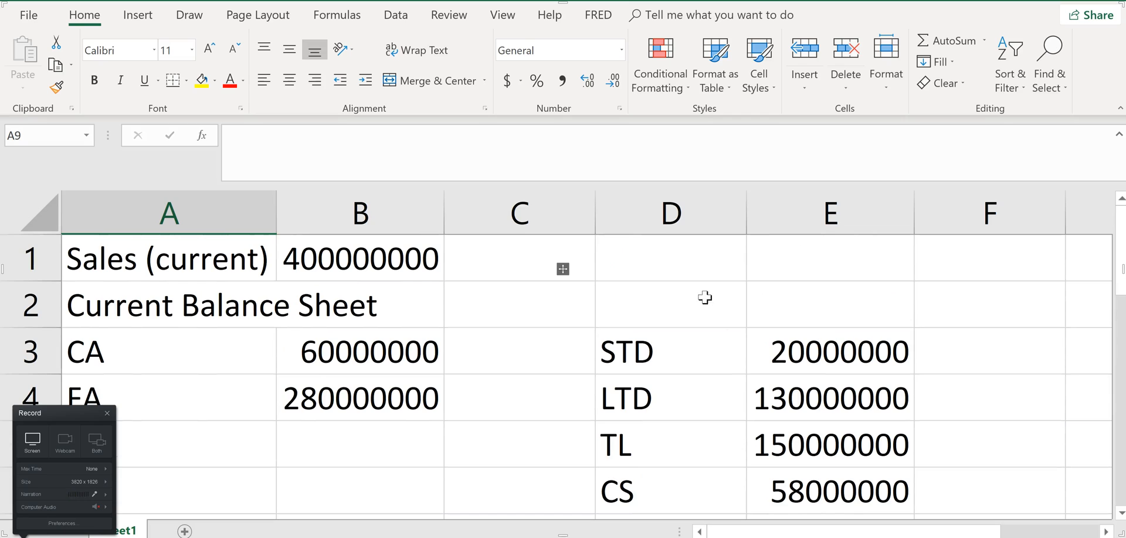
left_click(649, 257)
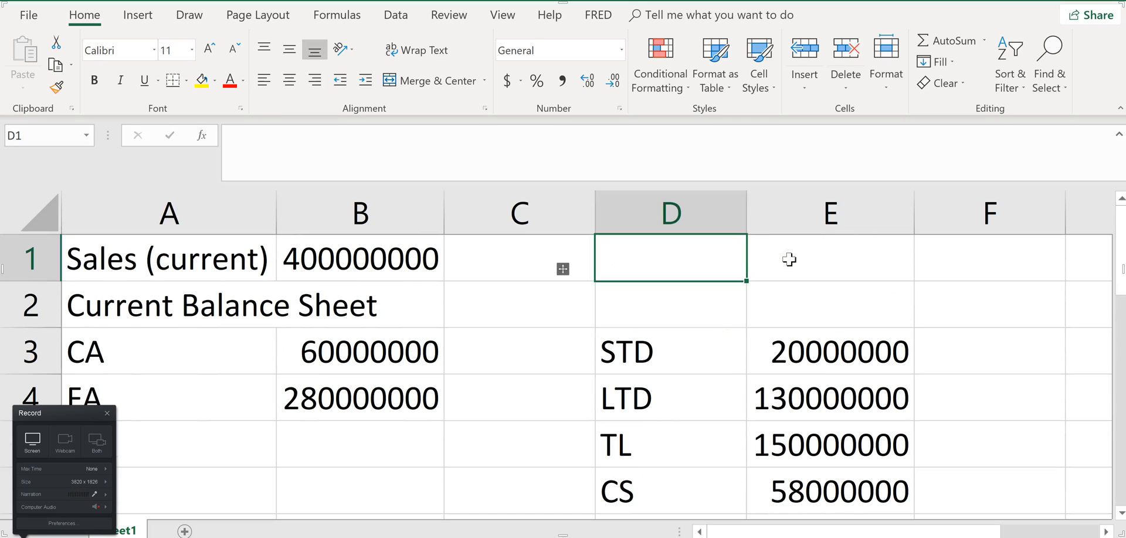
type("EFT")
key("BackSpace")
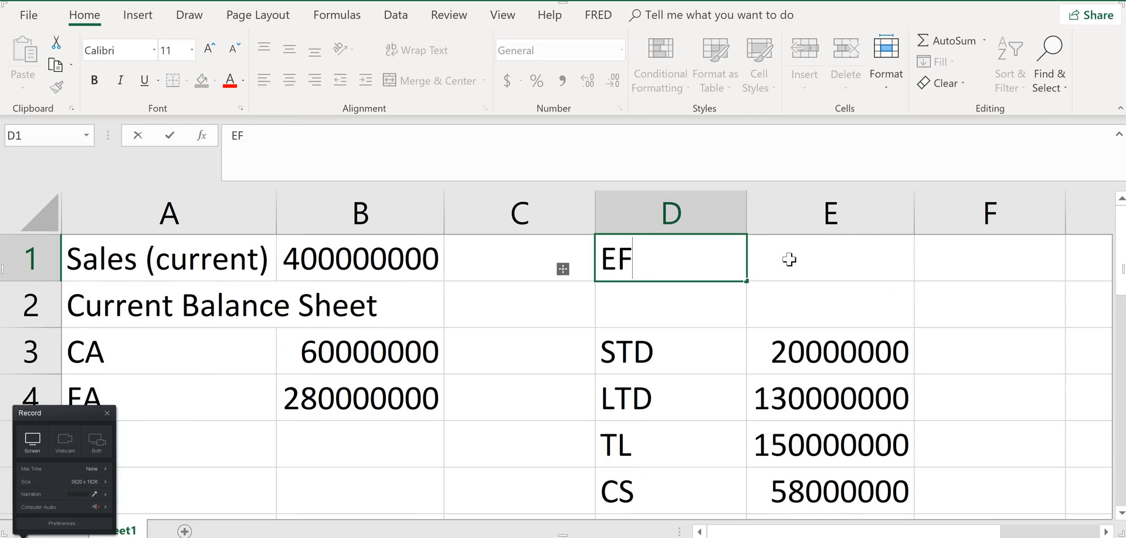
type("N")
Start the EFN formula in E1 with total assets of 340000000, checking the figure against the balance sheet in the homework question
left_click(789, 259)
type("=")
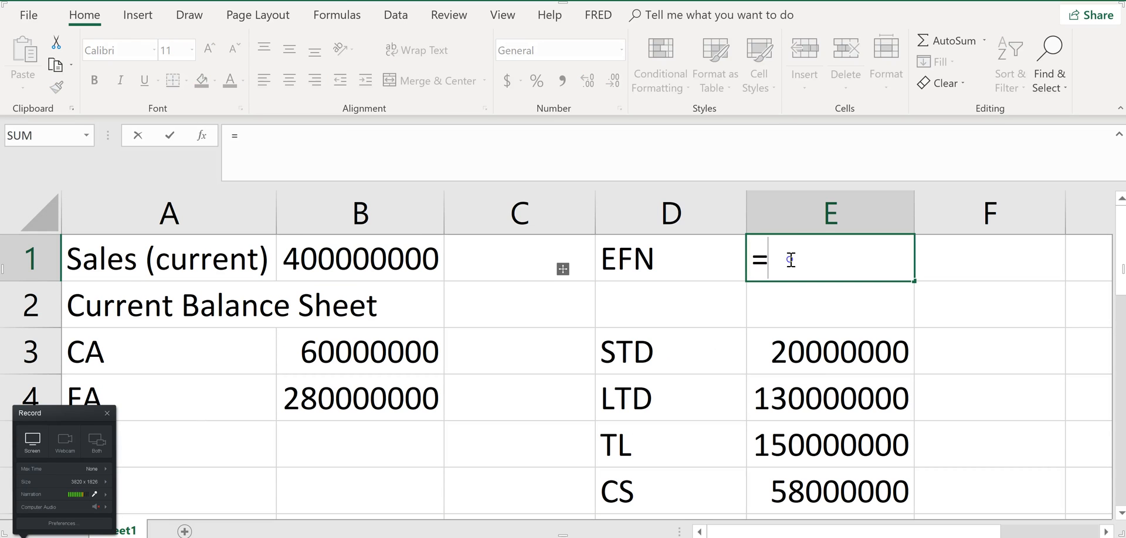
scroll(528, 375, "down", 2)
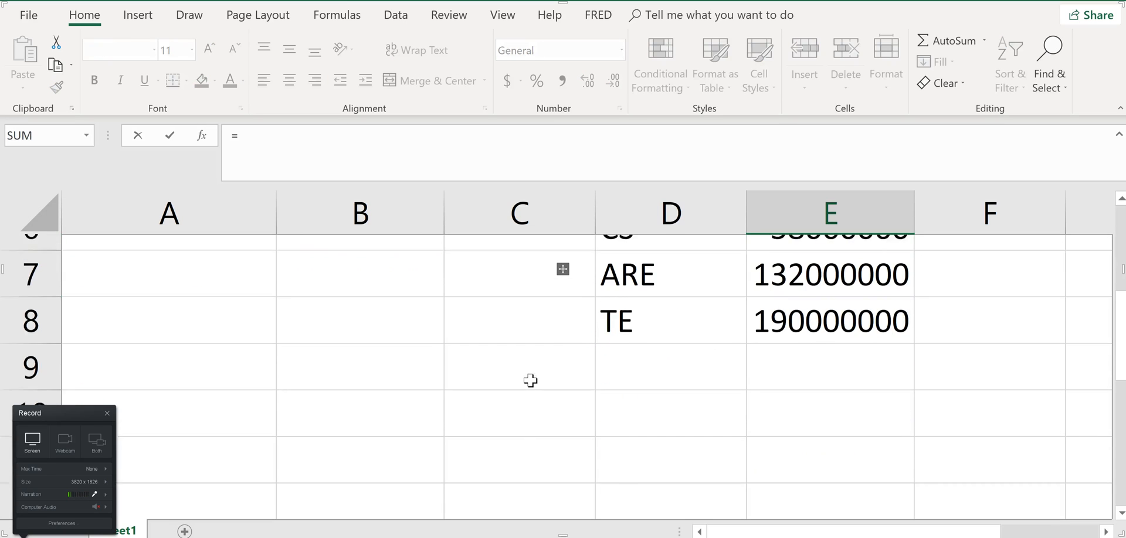
scroll(460, 351, "up", 2)
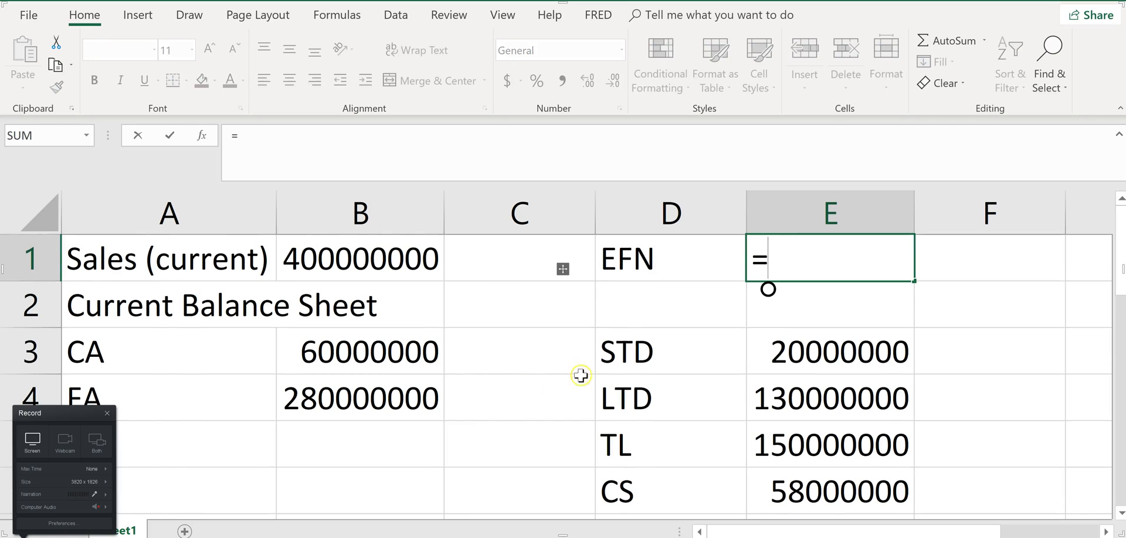
type("340")
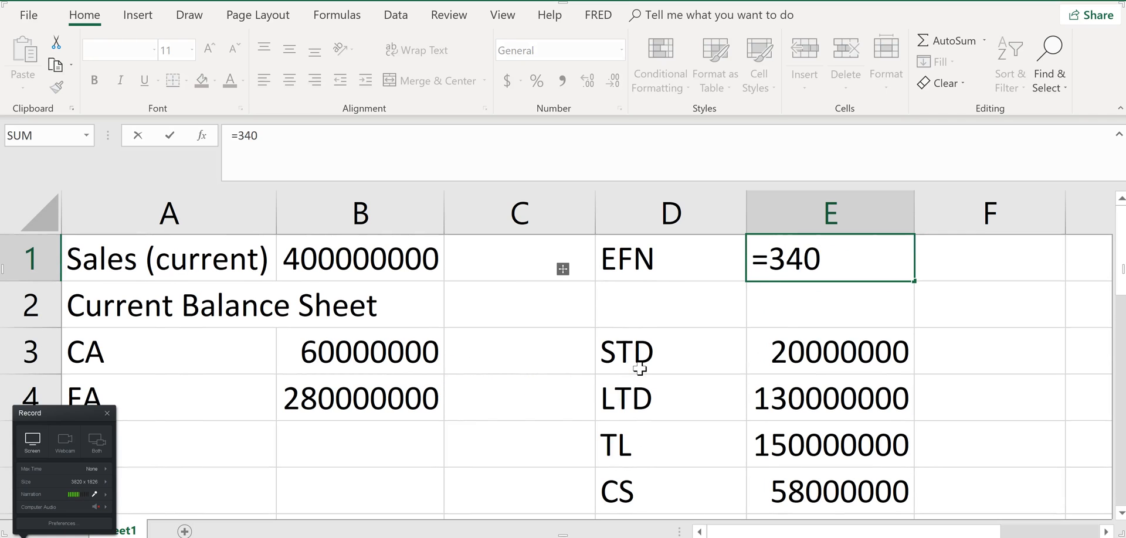
key("alt+Tab")
key("alt+Tab")
type("00000")
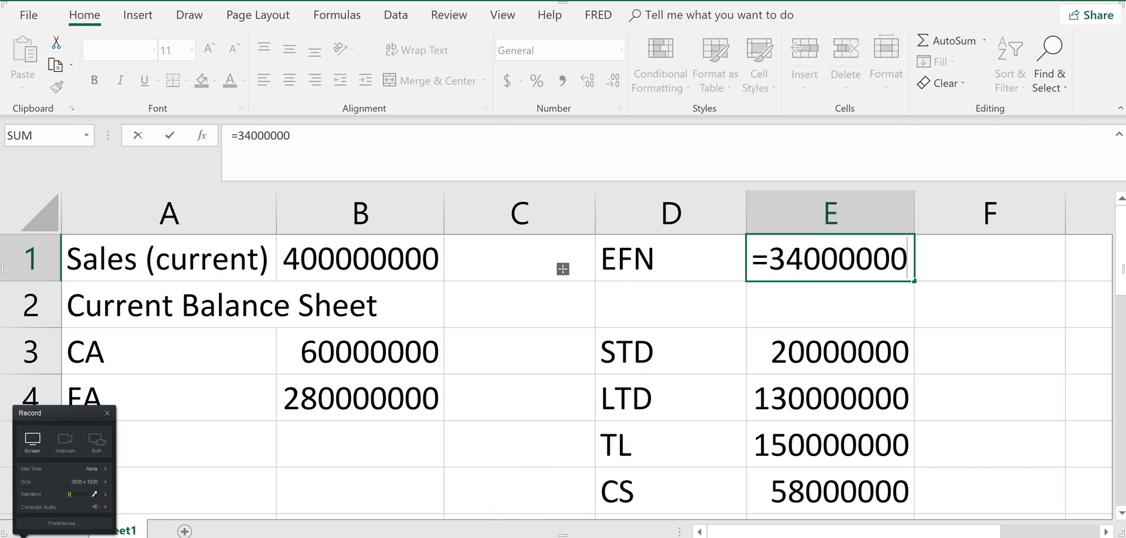
type("0")
key("alt+Tab")
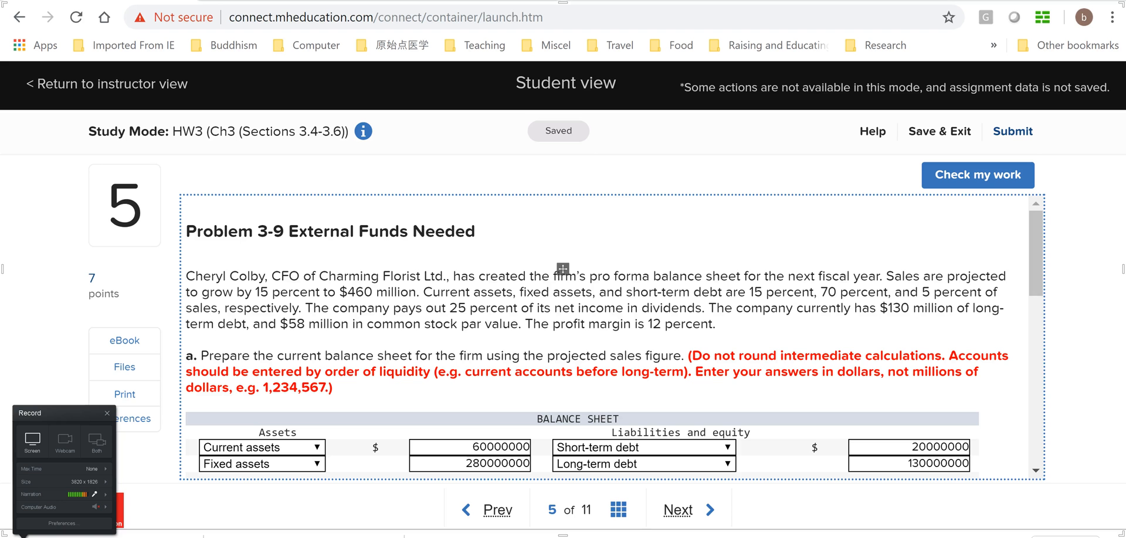
scroll(612, 422, "down", 4)
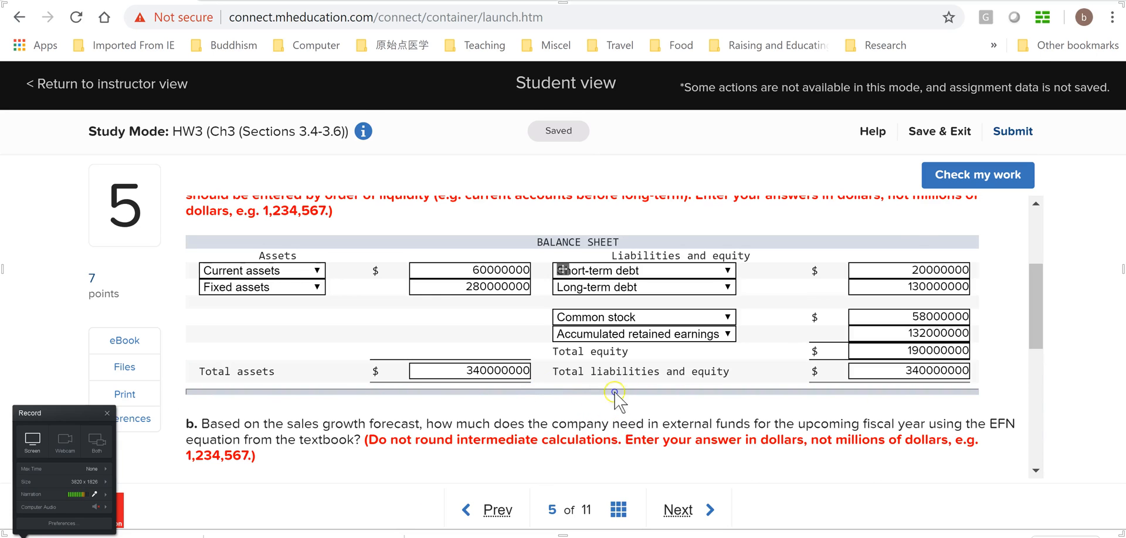
key("alt+Tab")
Continue the E1 formula by dividing by current sales in B1 and multiplying by the 60000000 sales increase, consulting the question's projected sales
type("/")
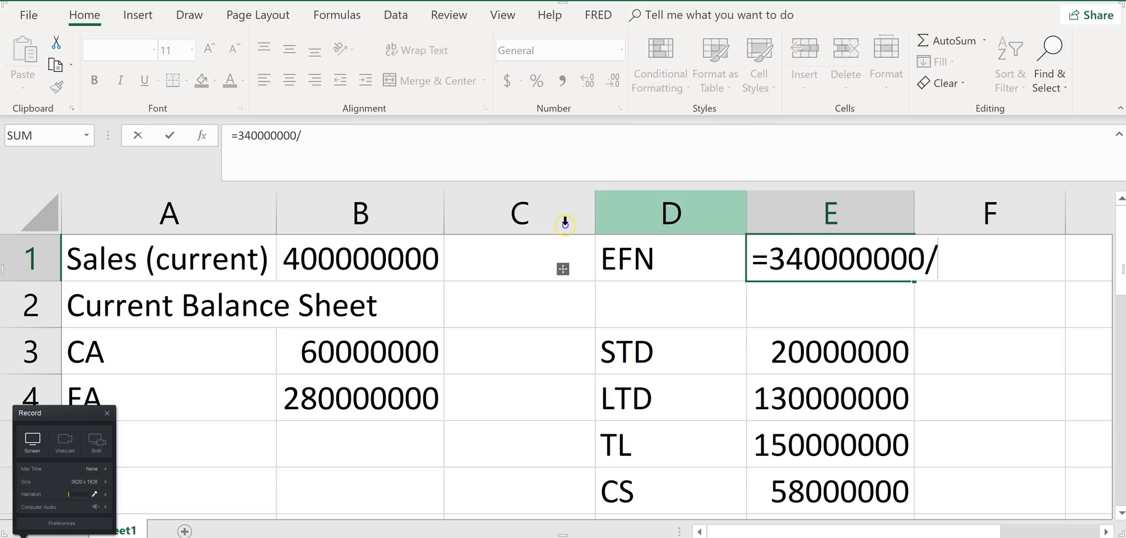
left_click(400, 264)
type("*")
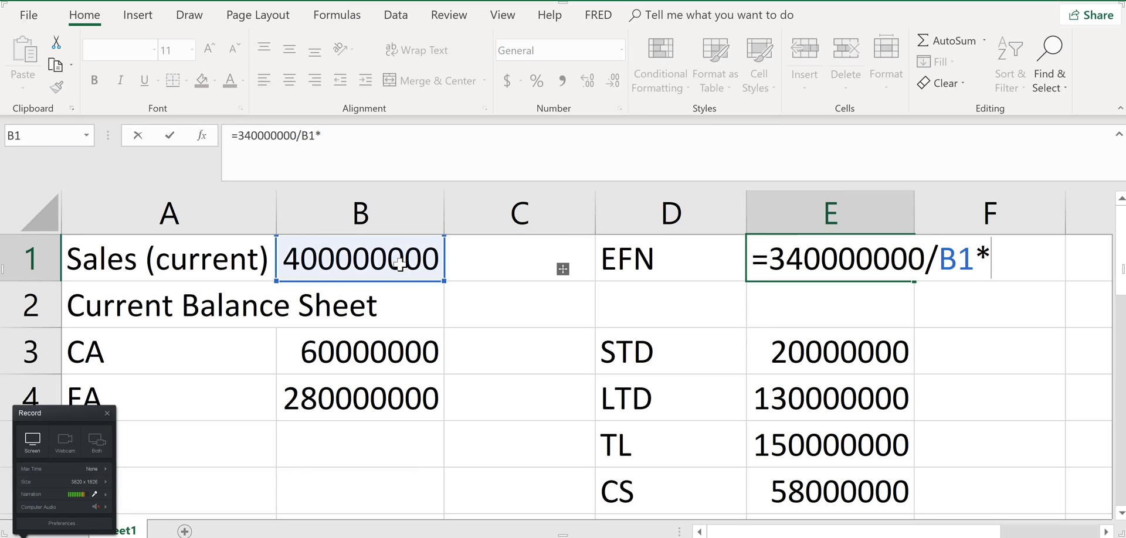
key("alt+Tab")
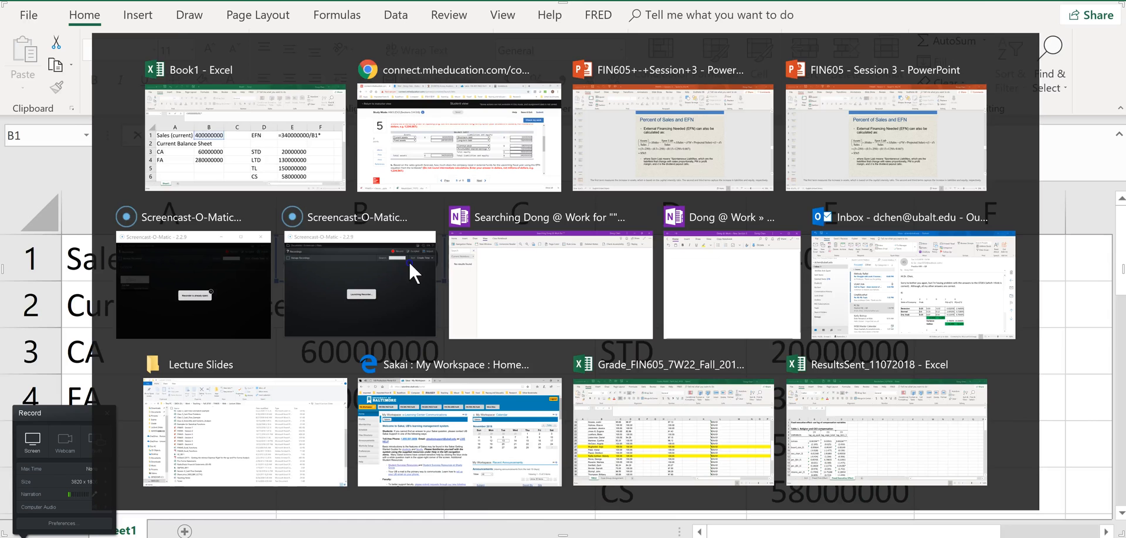
scroll(557, 343, "up", 3)
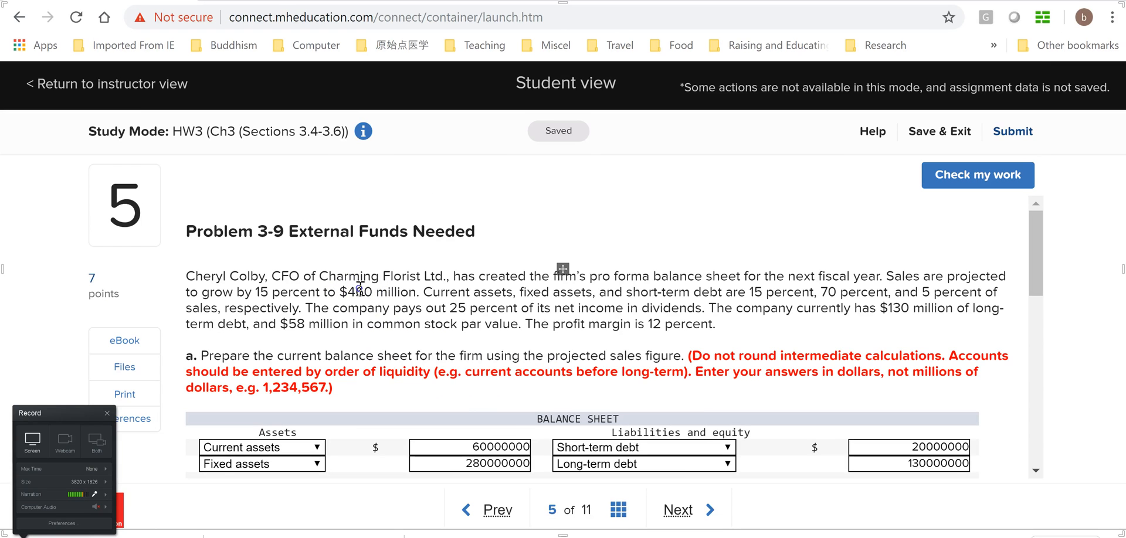
key("alt+Tab")
type("60")
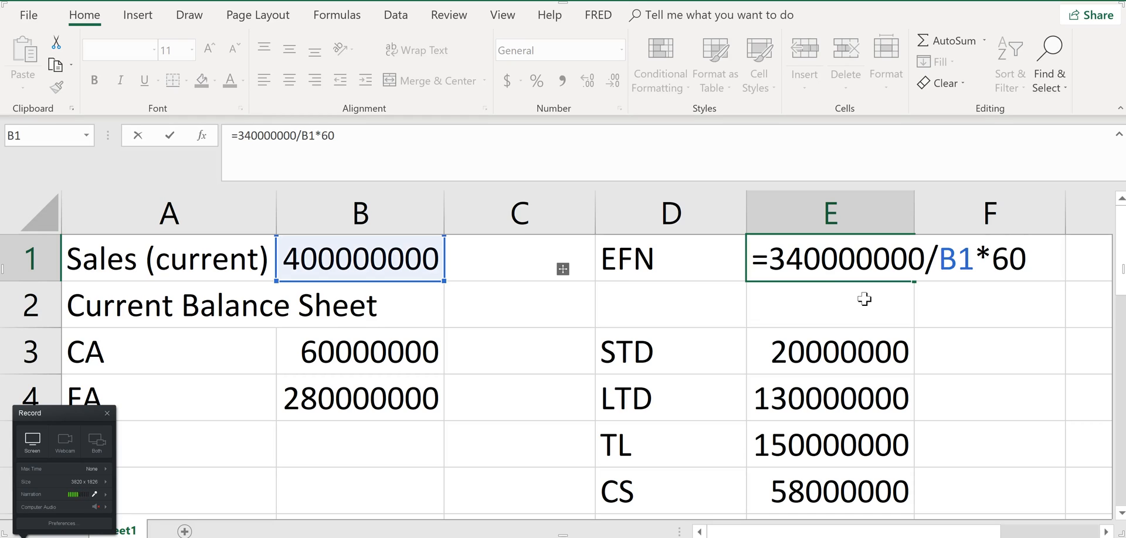
type("000")
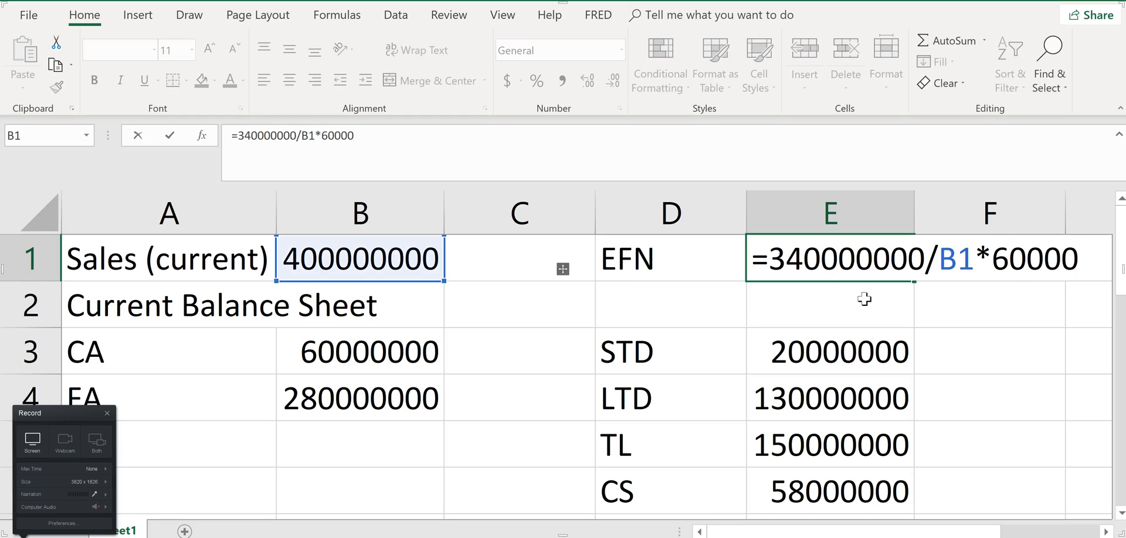
type("000")
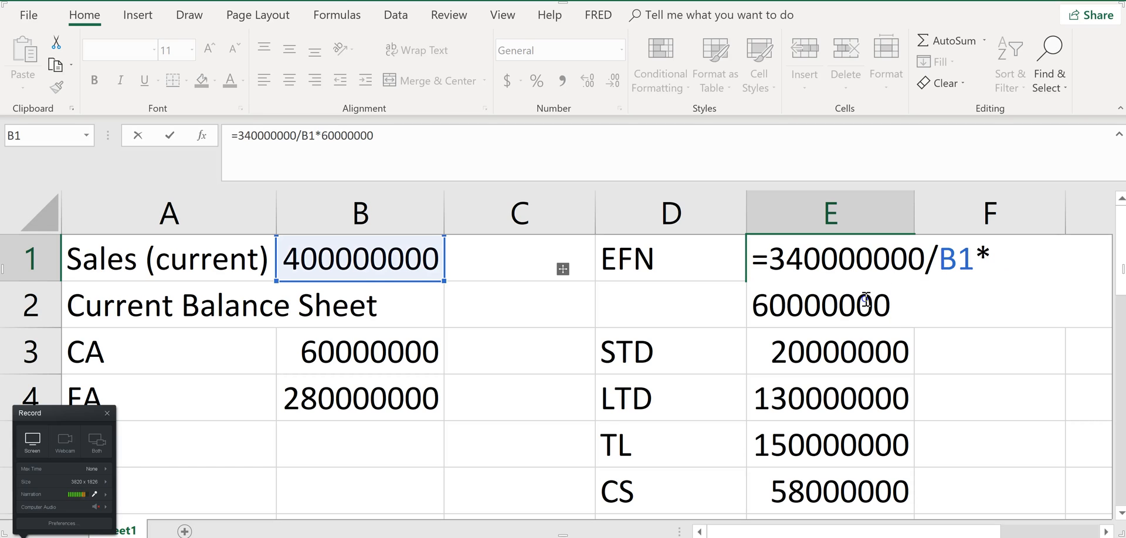
type("-")
Append a minus sign to the E1 formula, check the spontaneous liabilities term on the Percent of Sales and EFN slide, and return to Book1
key("alt+Tab")
key("alt+Tab")
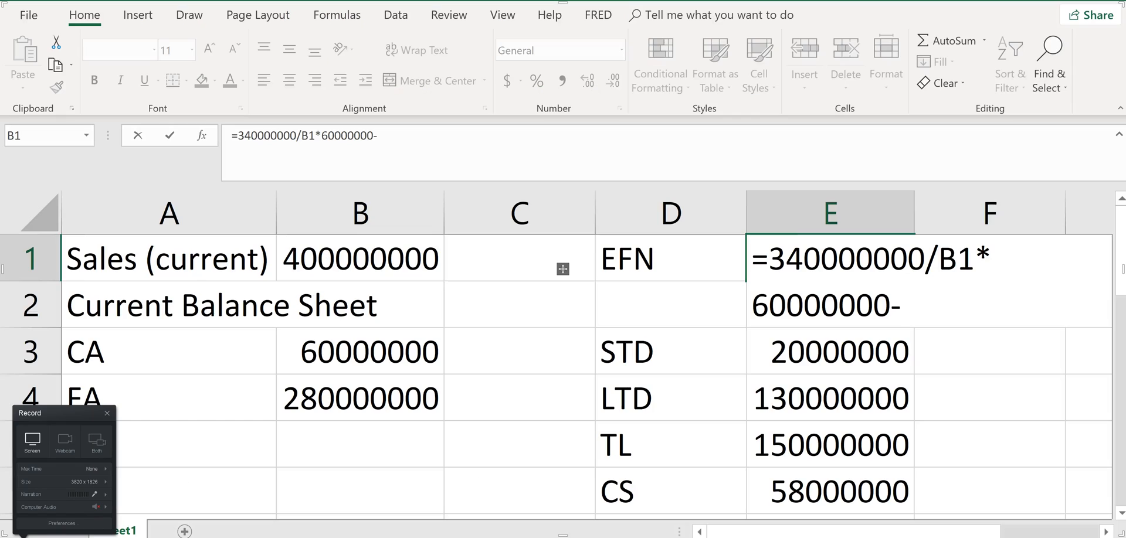
left_click(716, 537)
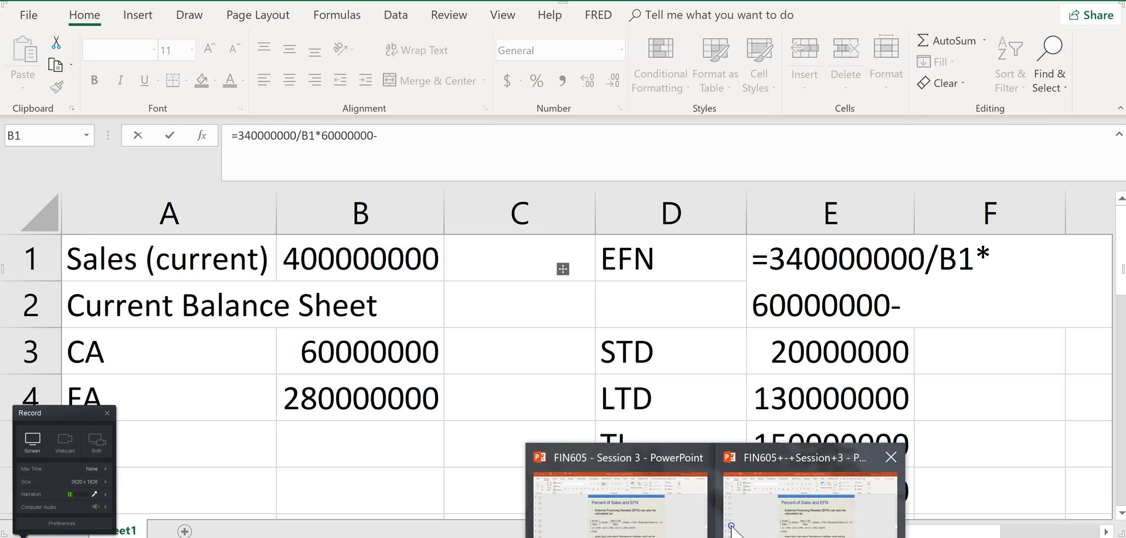
left_click(674, 519)
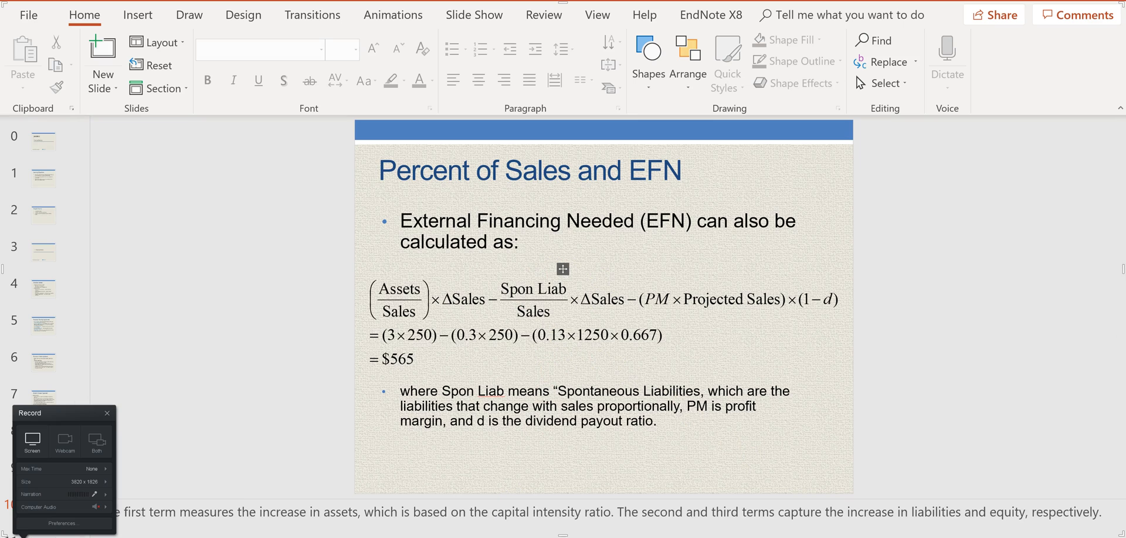
mouse_move(639, 537)
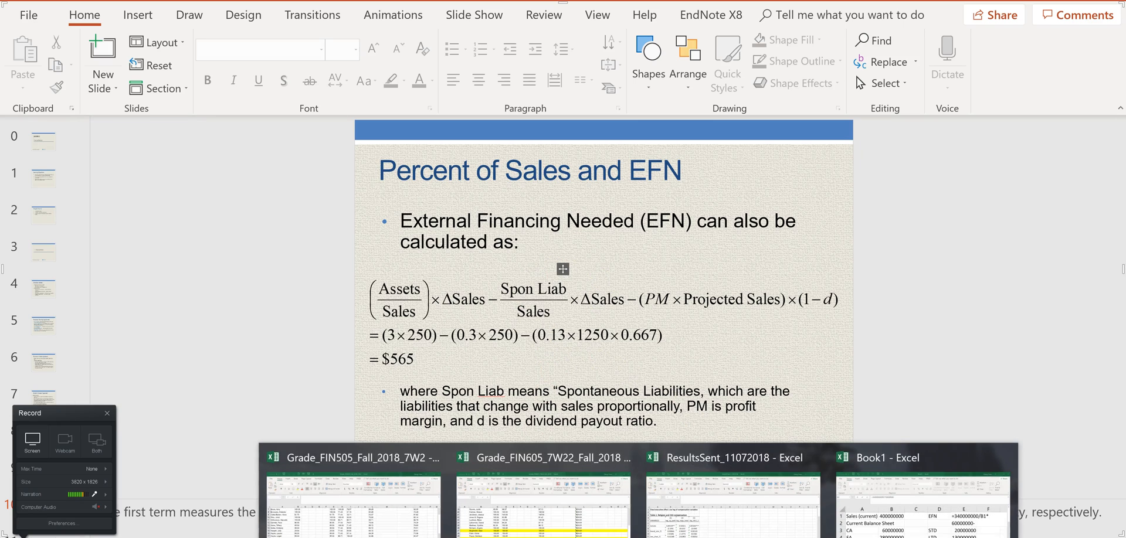
left_click(852, 453)
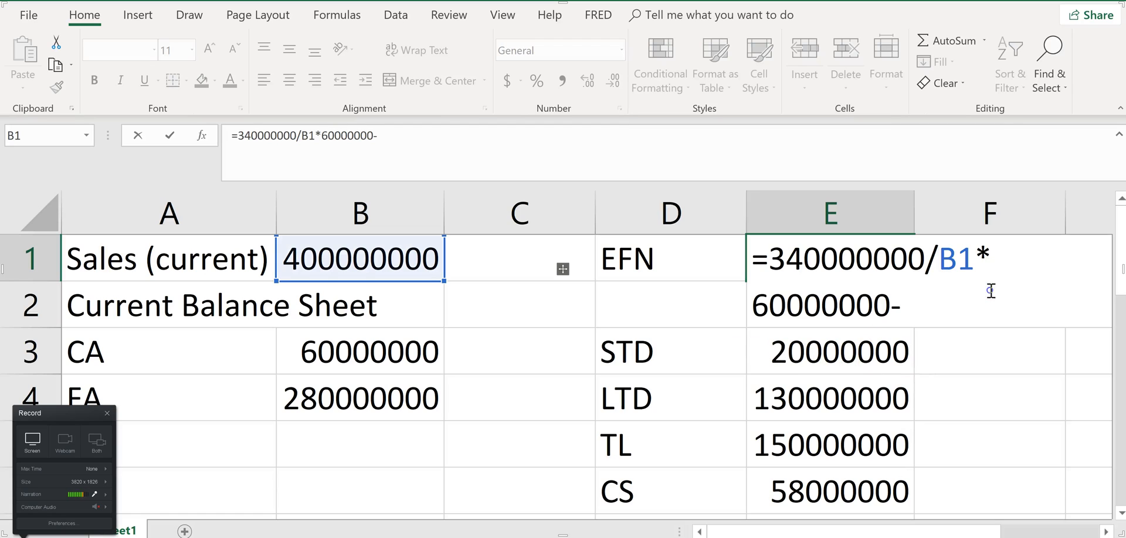
Continue the E1 formula with short-term debt in E3 divided by current sales in B1, multiplied by the 60000000 sales increase
left_click(842, 352)
type("/")
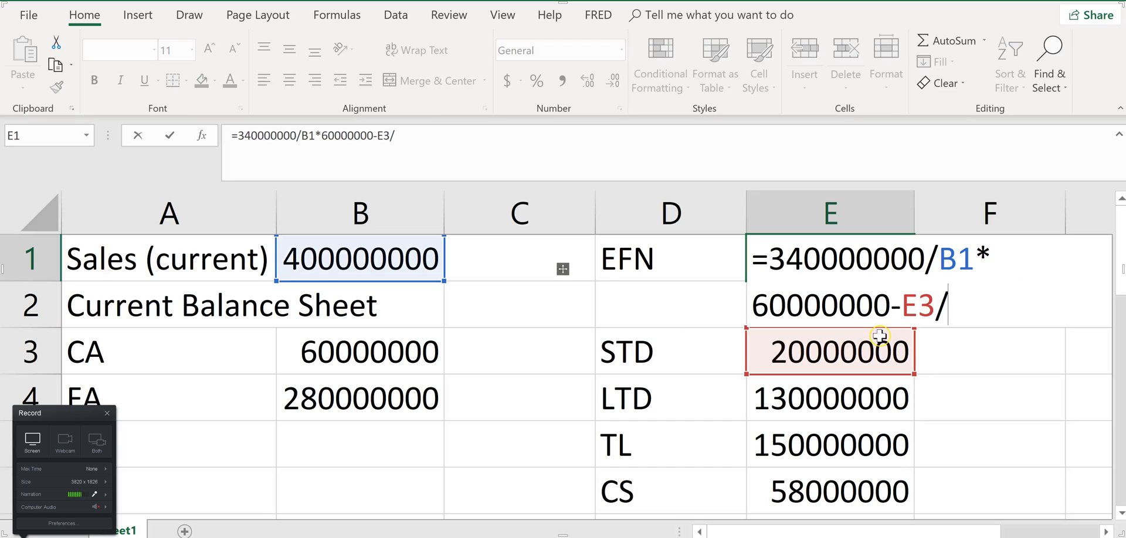
left_click(381, 271)
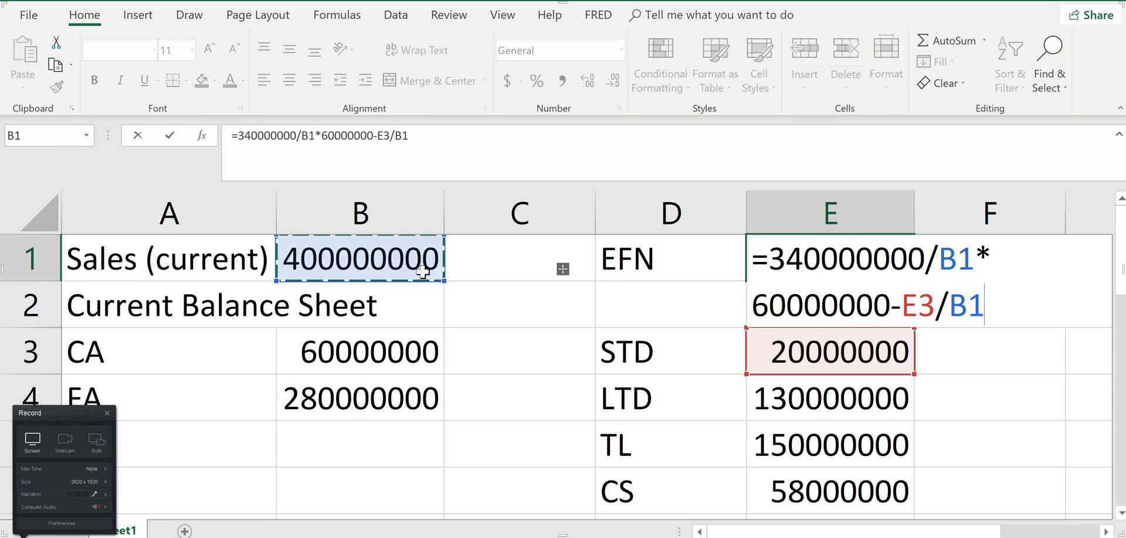
type("*")
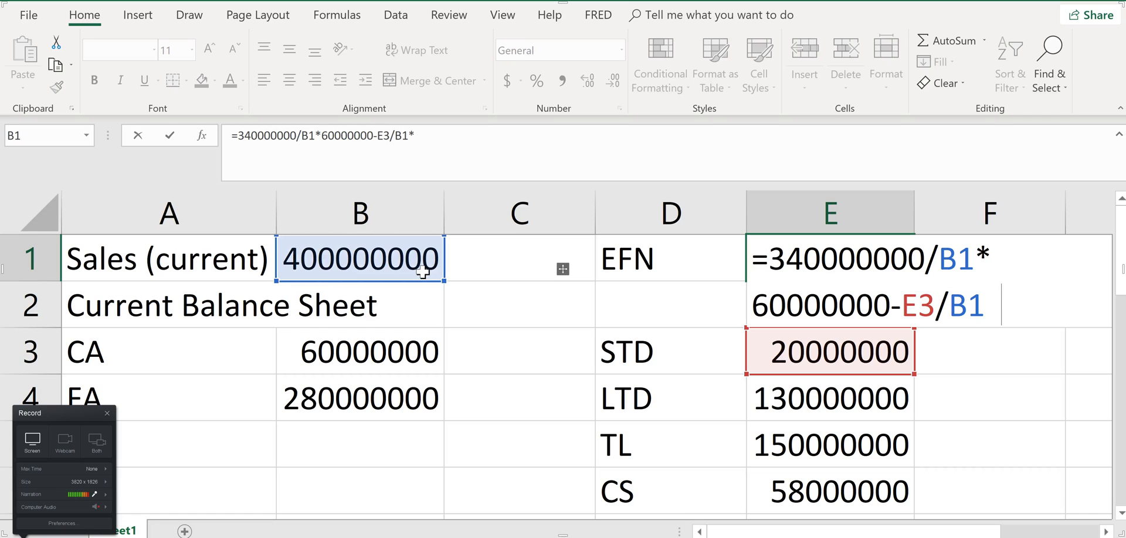
type("60000")
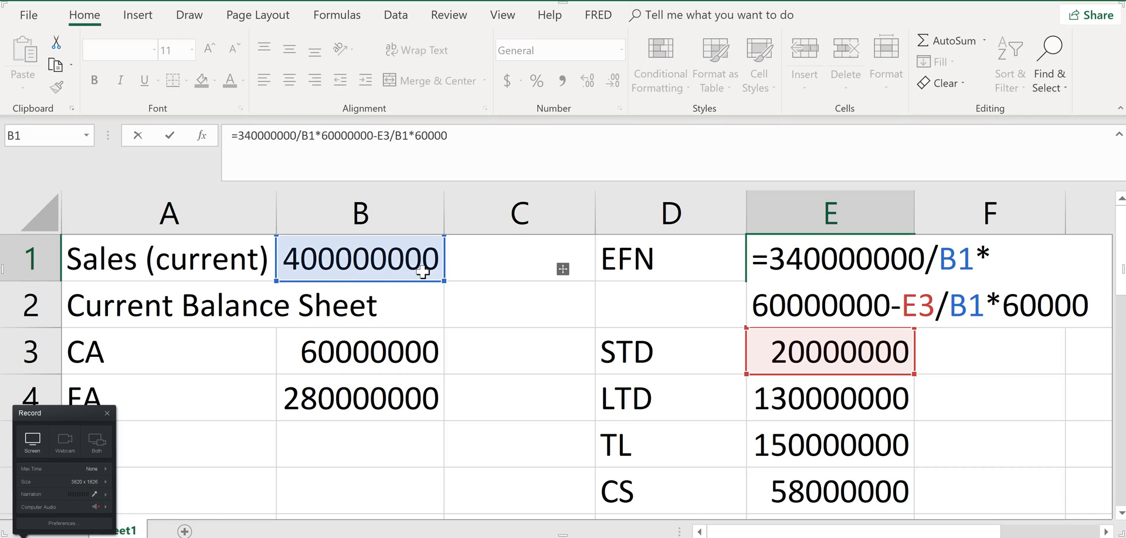
type("000")
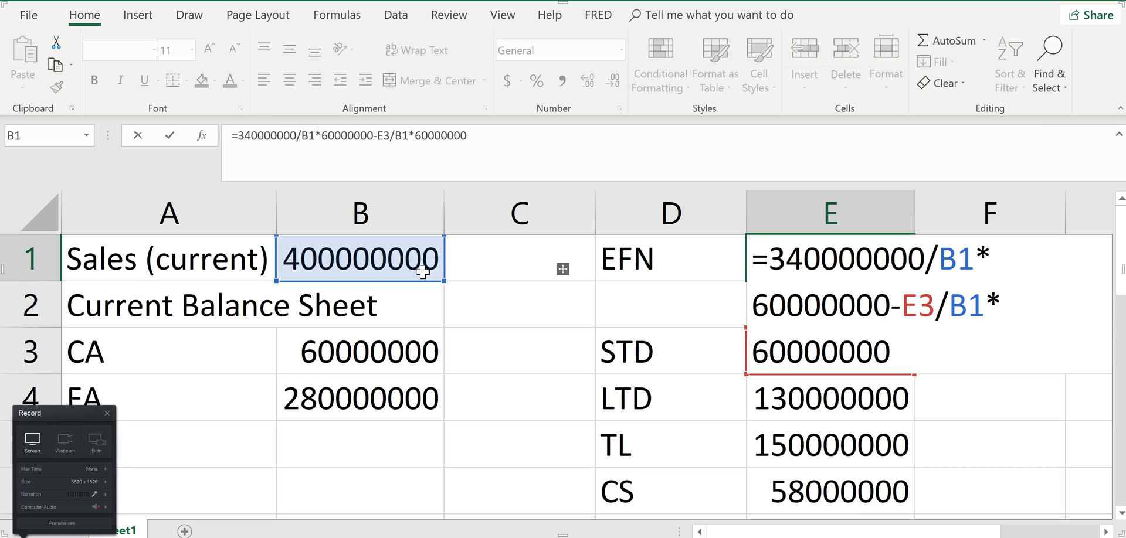
Subtract a term starting with the 12% profit margin in the E1 formula, consulting the EFN slide and the homework question
key("alt+Tab")
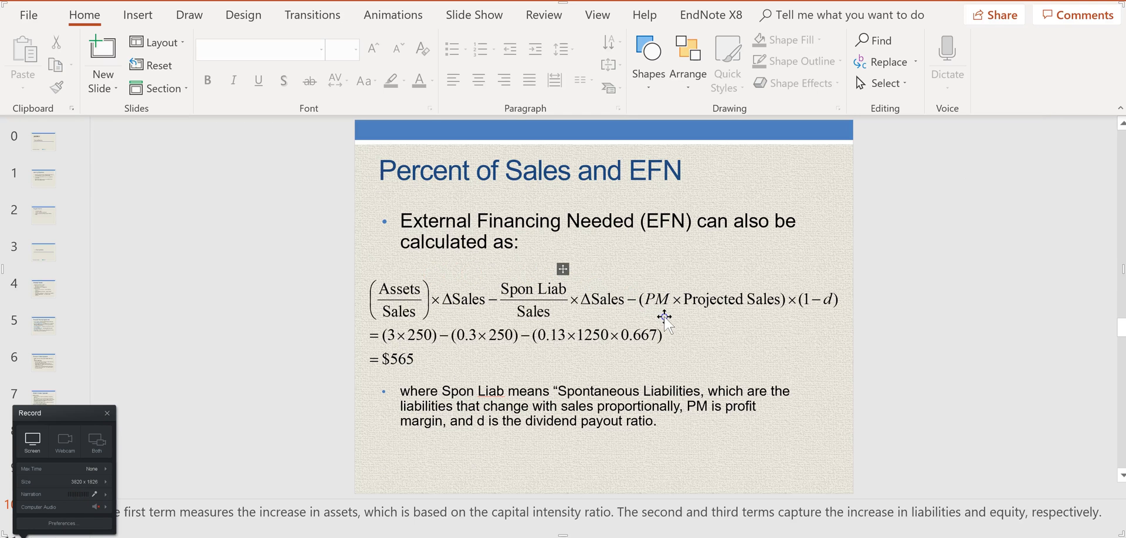
key("alt+Tab")
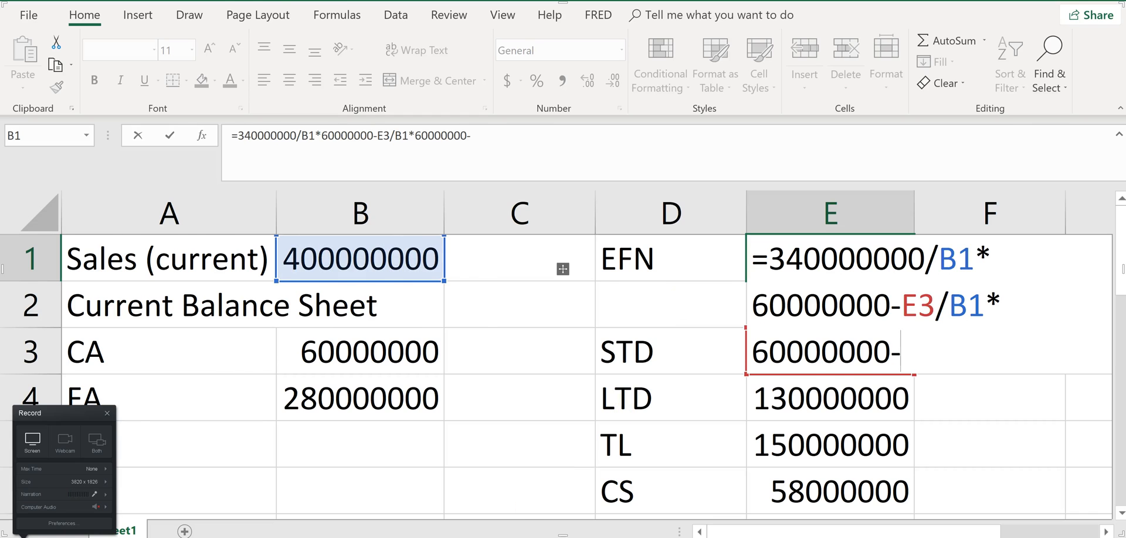
key("alt+Tab")
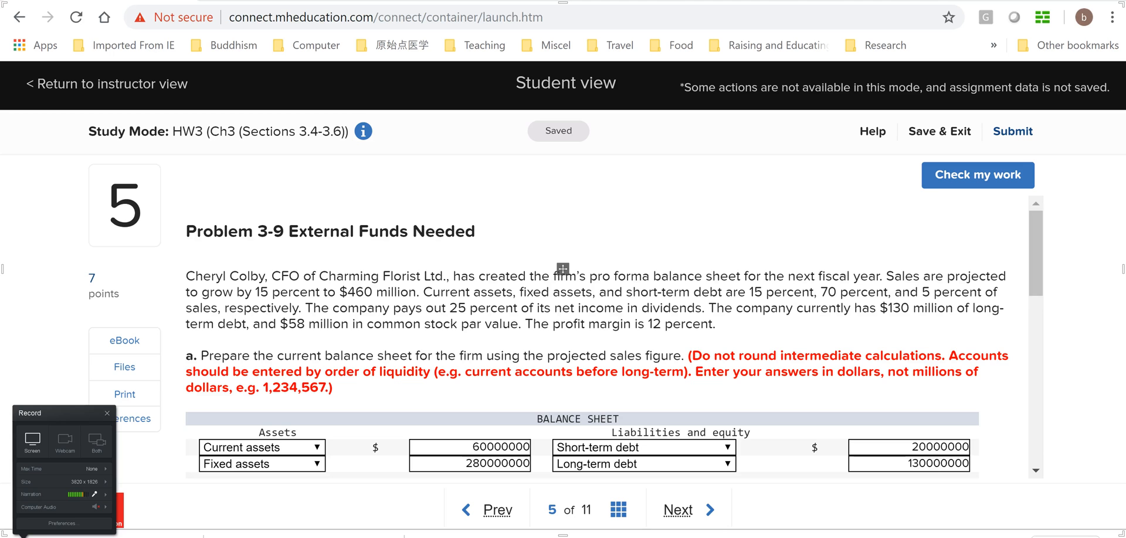
key("alt+Tab")
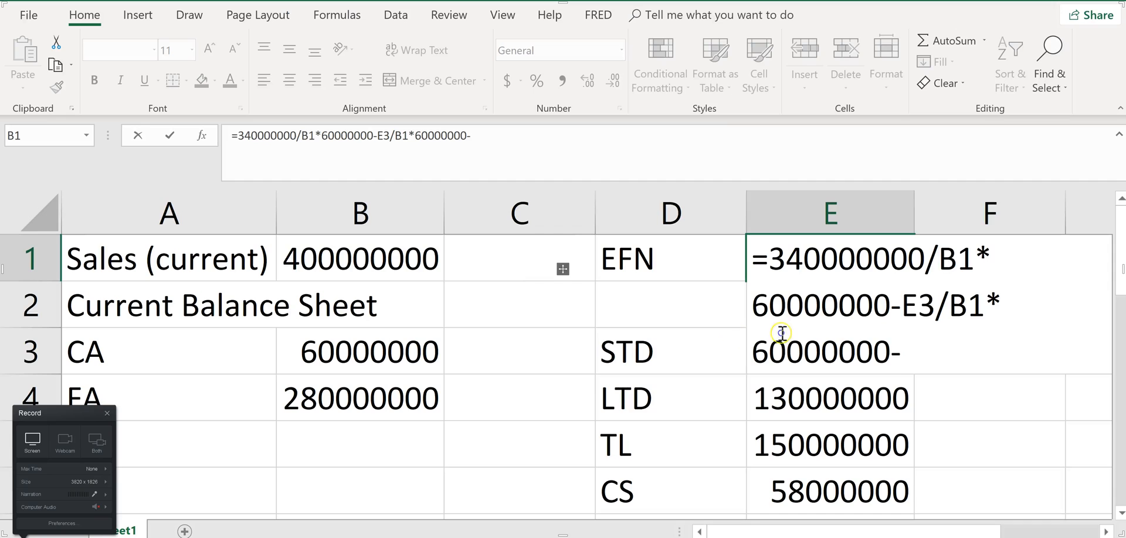
type("12%*")
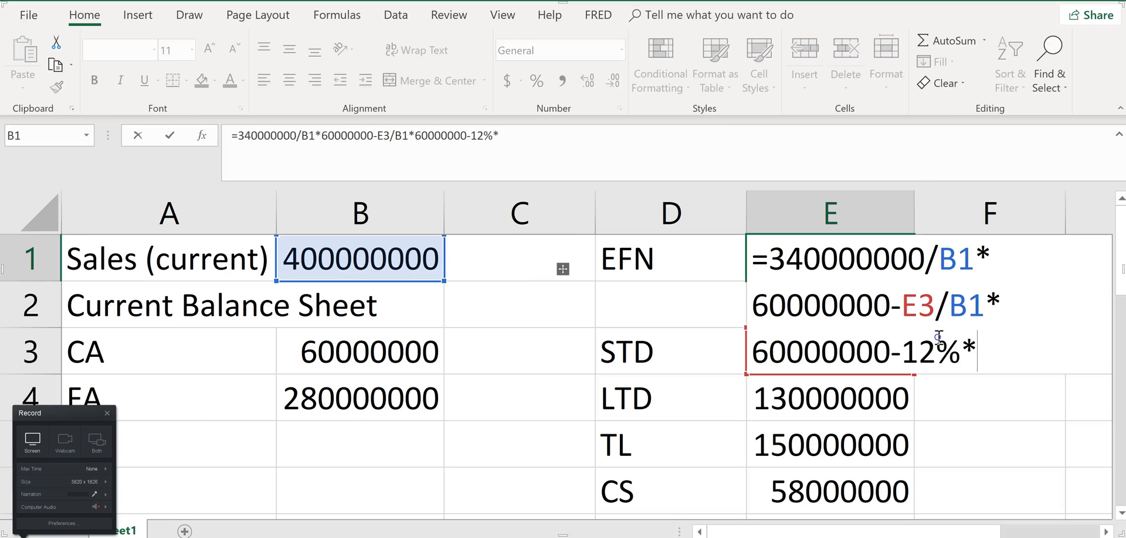
Multiply the profit margin in the E1 formula by projected sales of 460000000, checking the homework question and the EFN slide
key("alt+Tab")
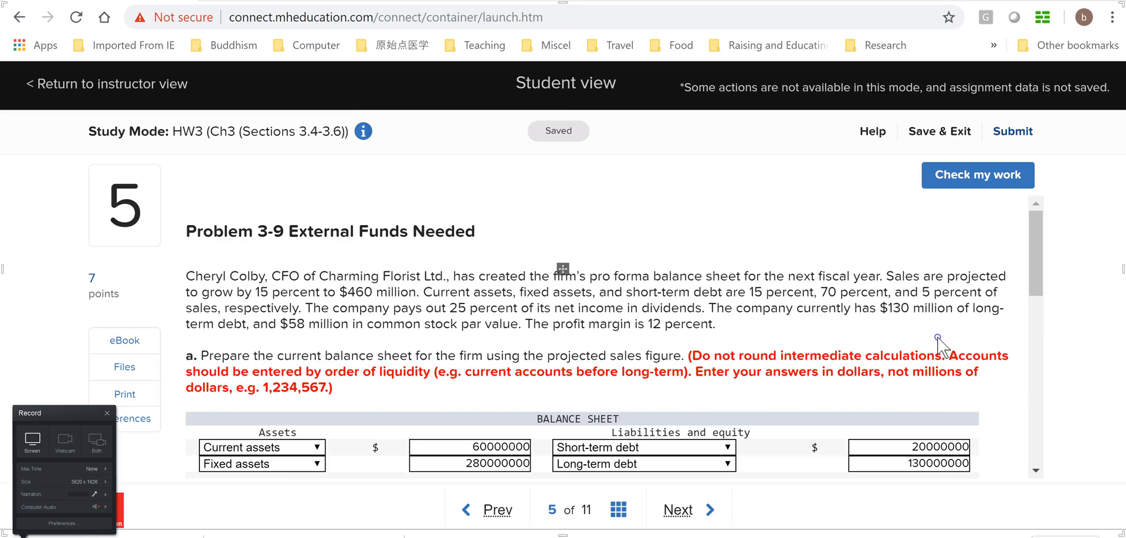
key("alt+Tab")
key("alt+Tab")
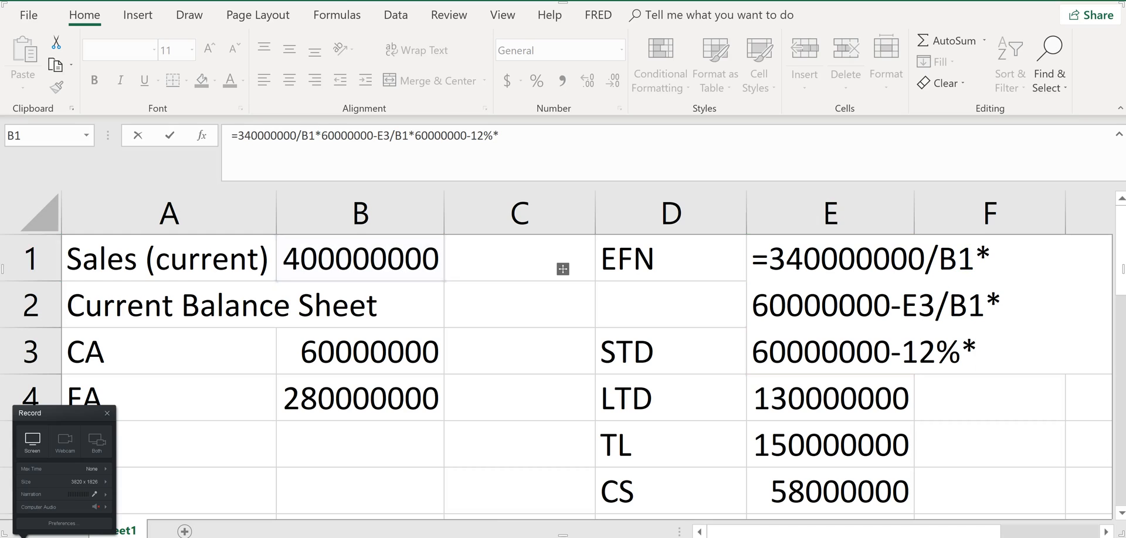
mouse_move(765, 533)
left_click(770, 472)
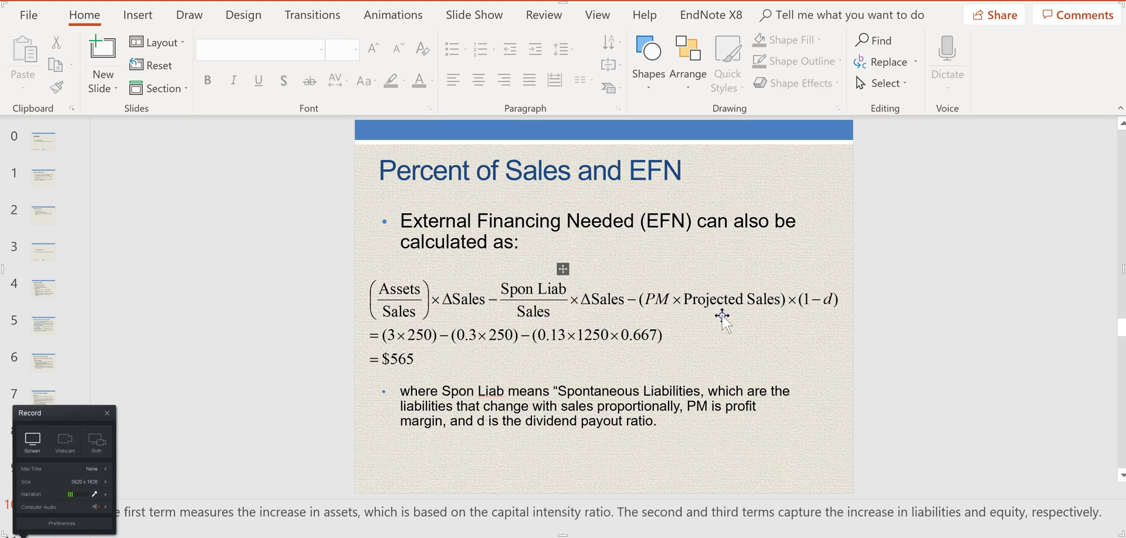
key("alt+Tab")
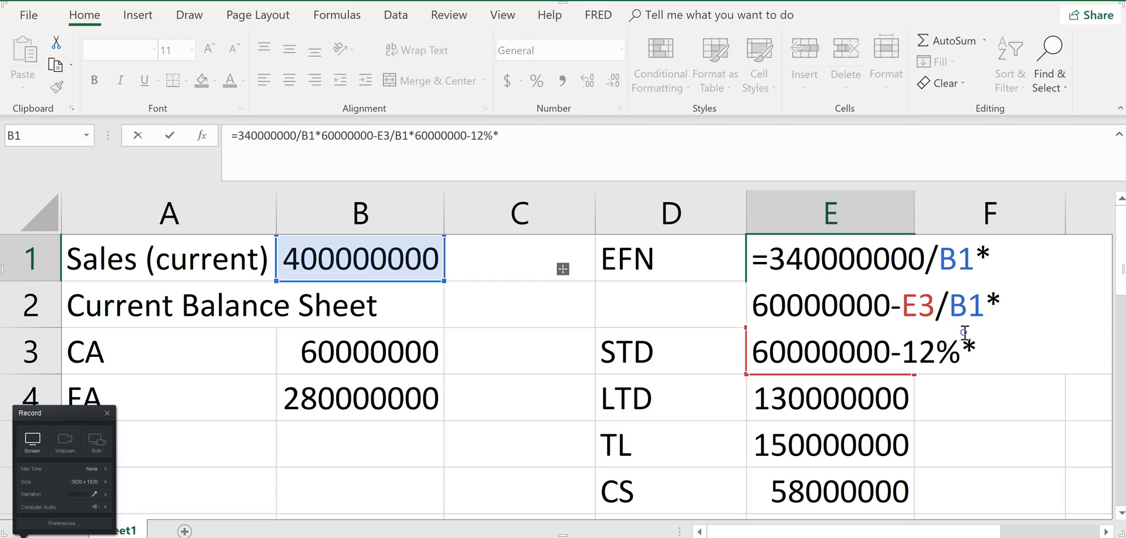
type("460")
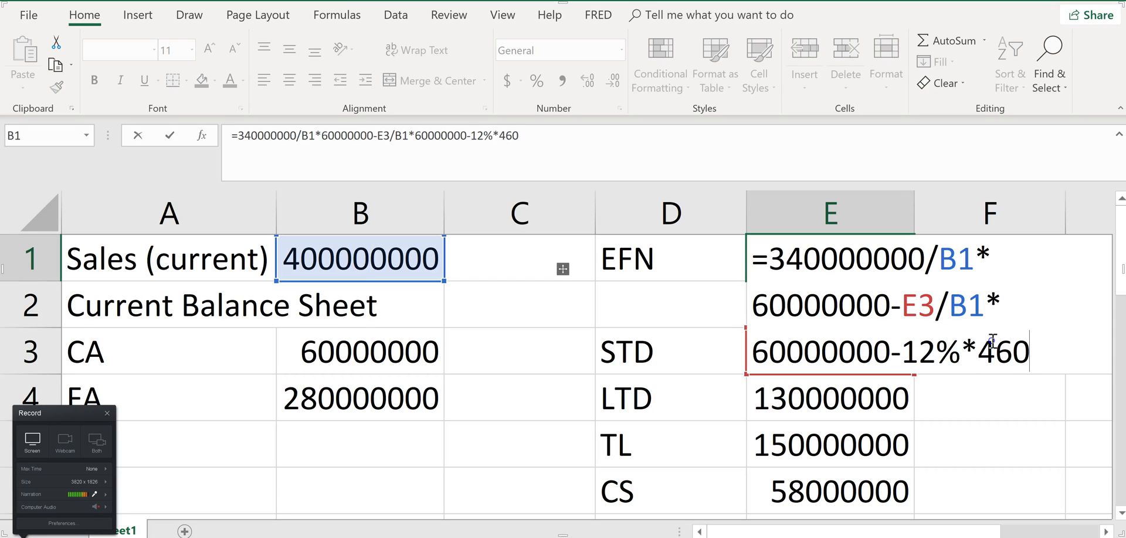
type("000000")
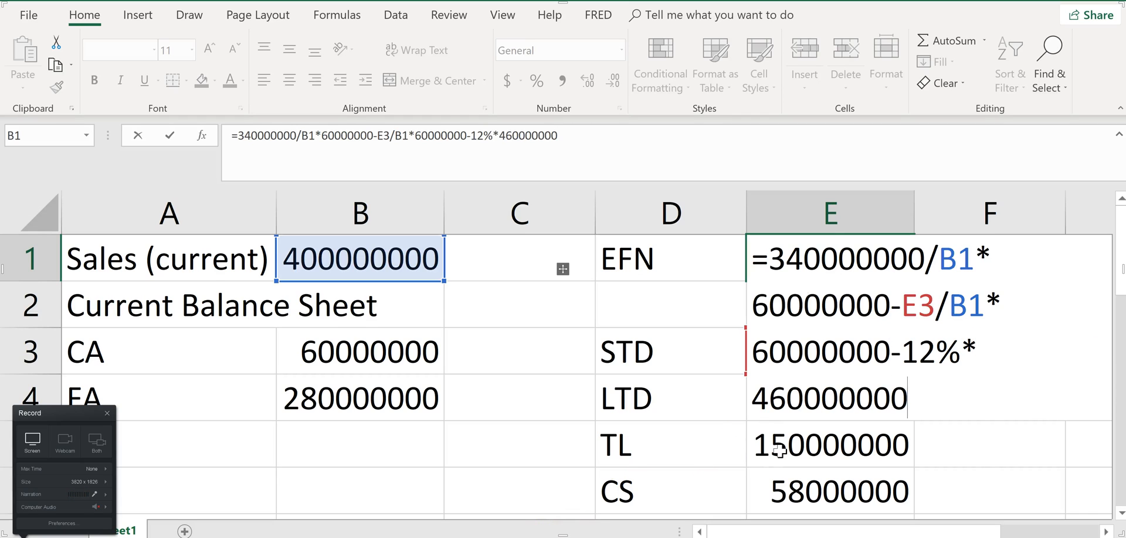
type("*")
Finish the E1 formula by multiplying the last term by (1-25%) for the dividend payout, consulting the slide and the question
key("alt+Tab")
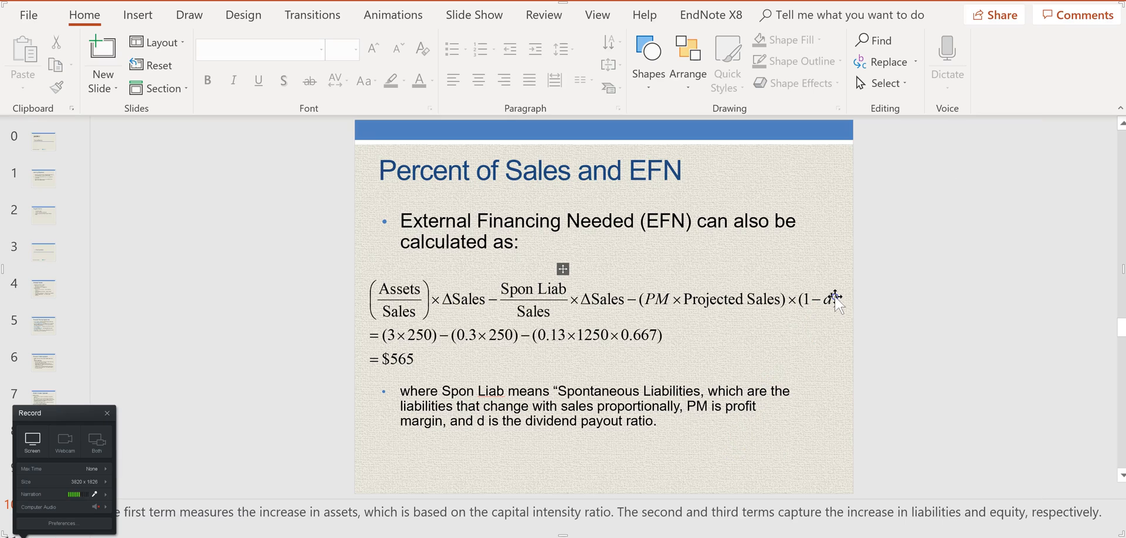
key("alt+Tab")
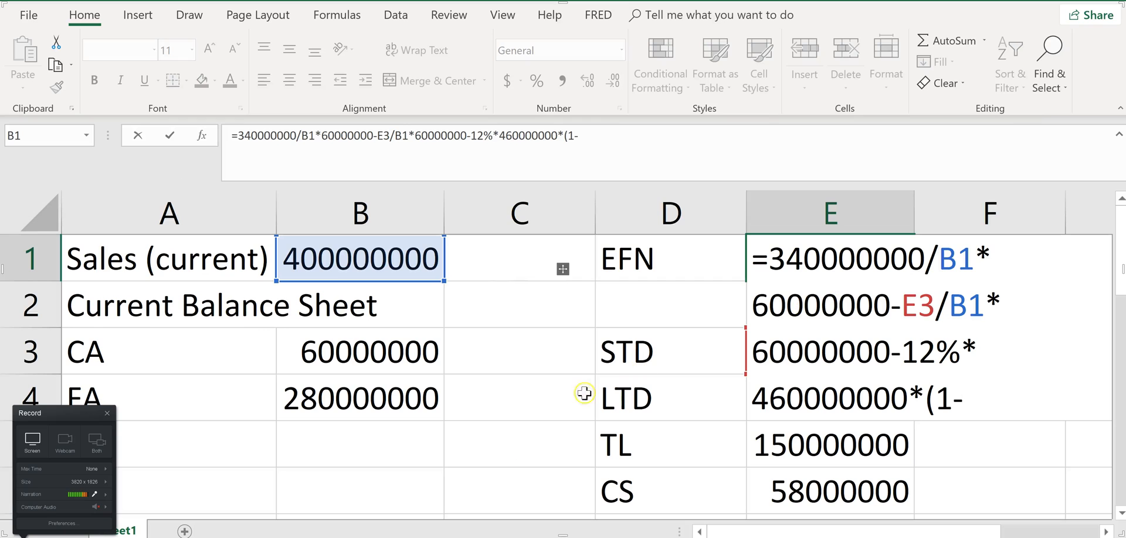
key("alt+Tab")
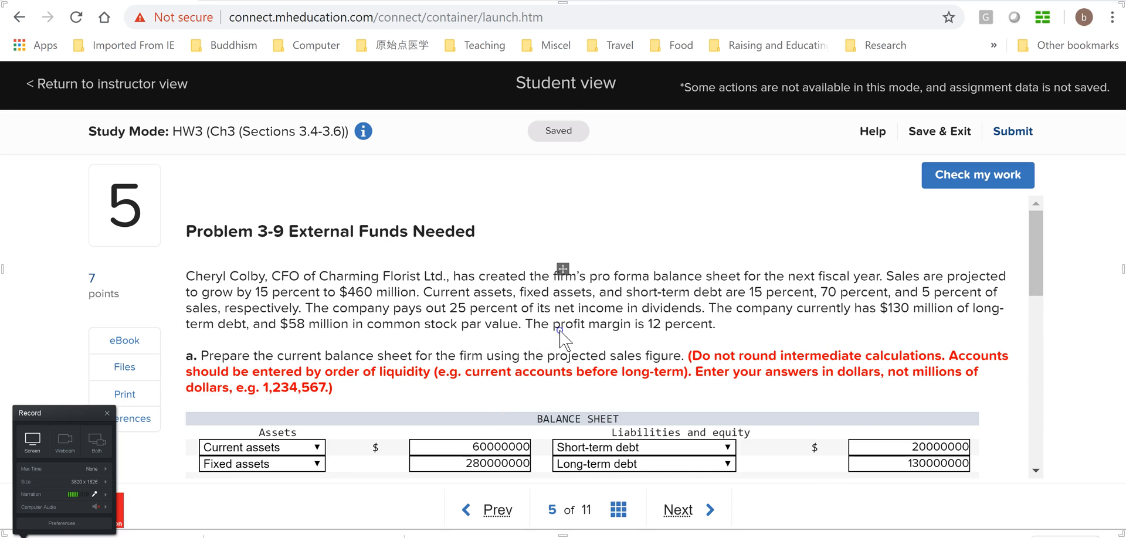
key("alt+Tab")
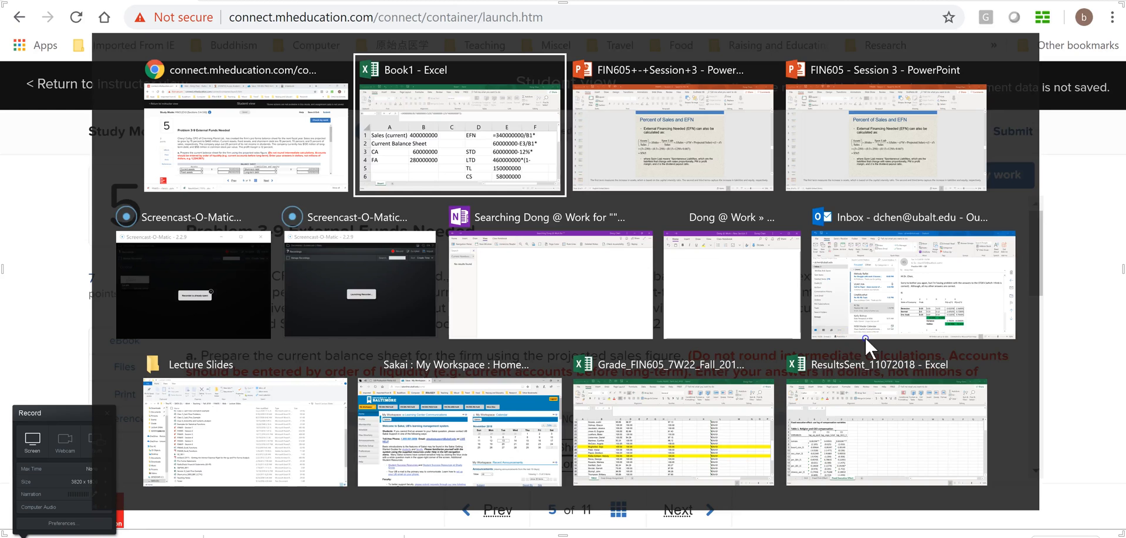
type("25%(")
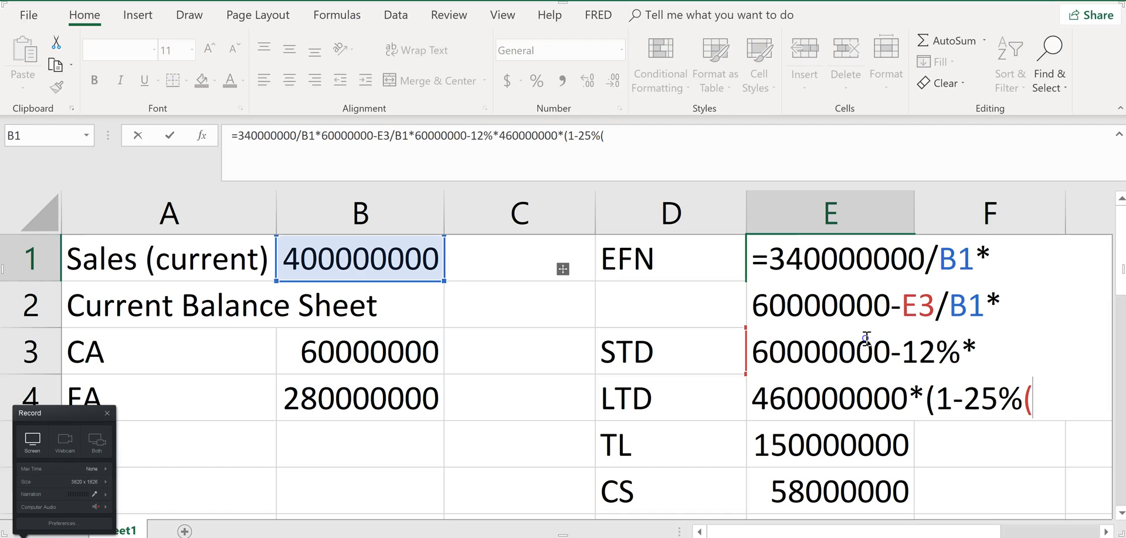
key("BackSpace")
type(")")
key("Return")
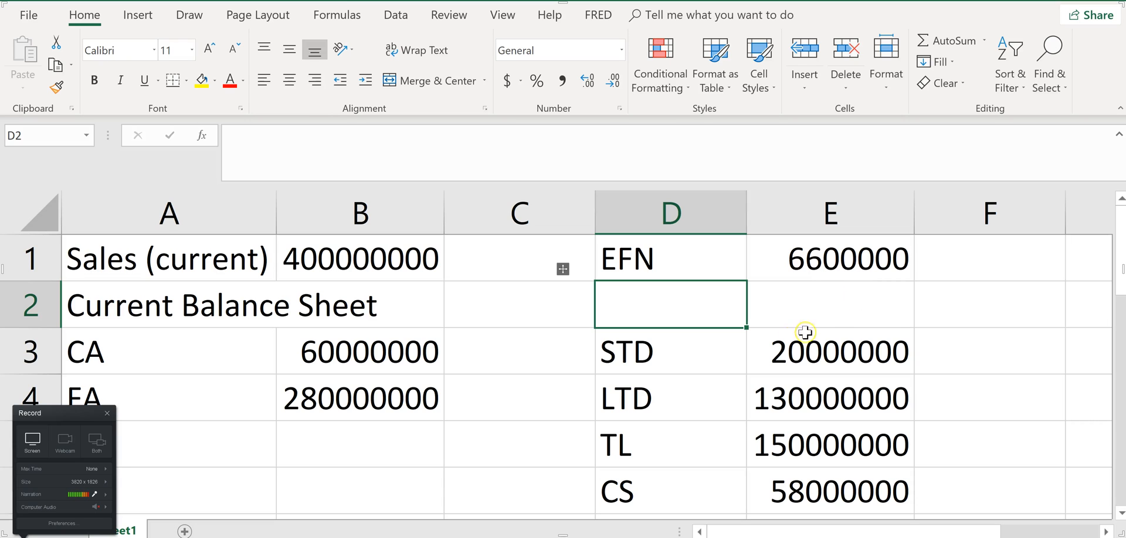
Switch to the homework in the browser and enter 6600000 as the external financing needed in part b
key("alt+Tab")
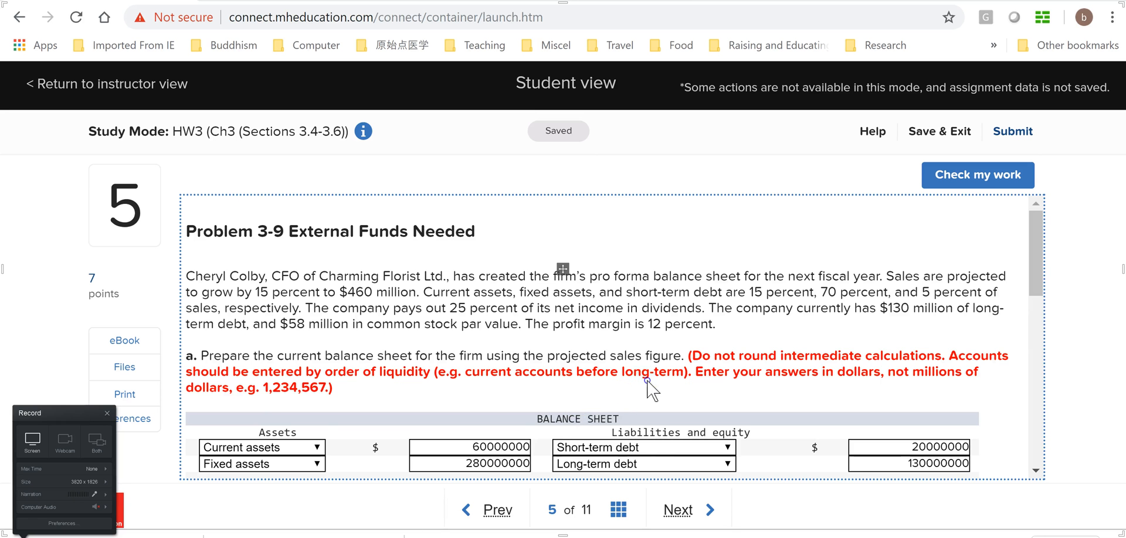
scroll(645, 387, "down", 4)
scroll(580, 398, "down", 3)
left_click(444, 315)
type("8")
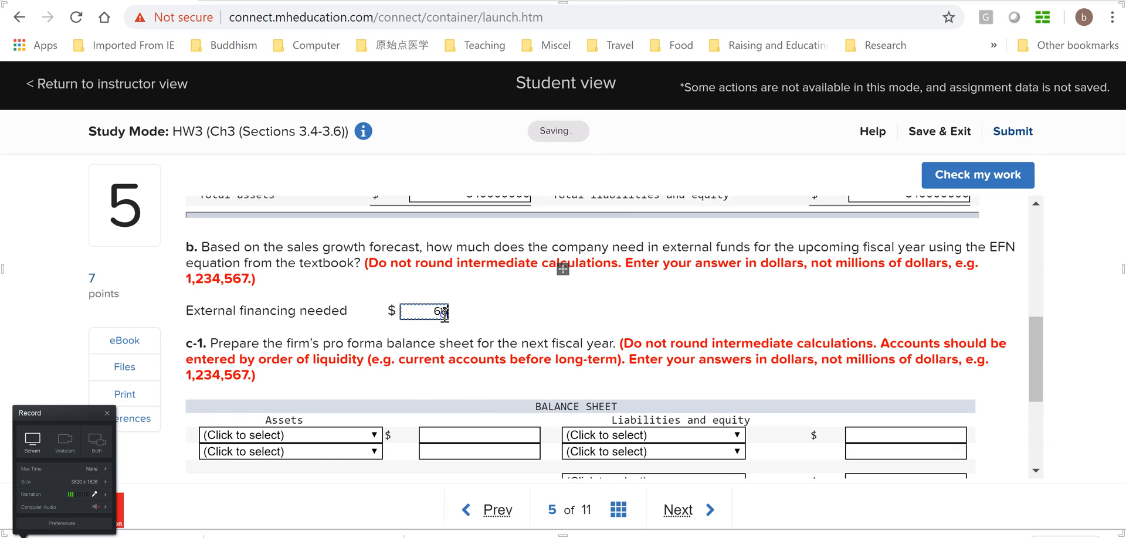
type("600000")
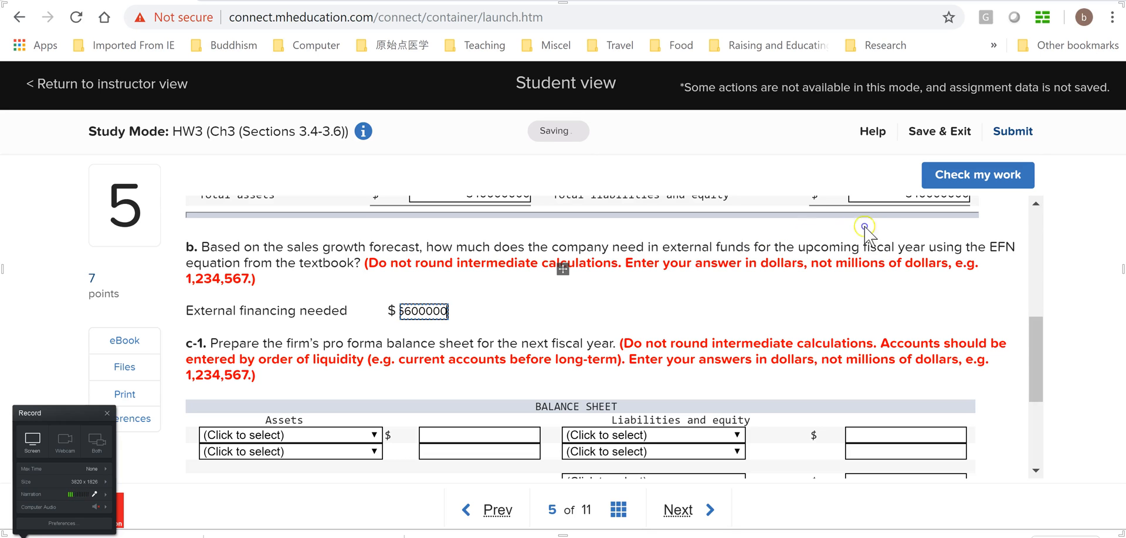
Run the work check on question 5 and review the marking of part b and the instructions of part c-1
key("alt+Tab")
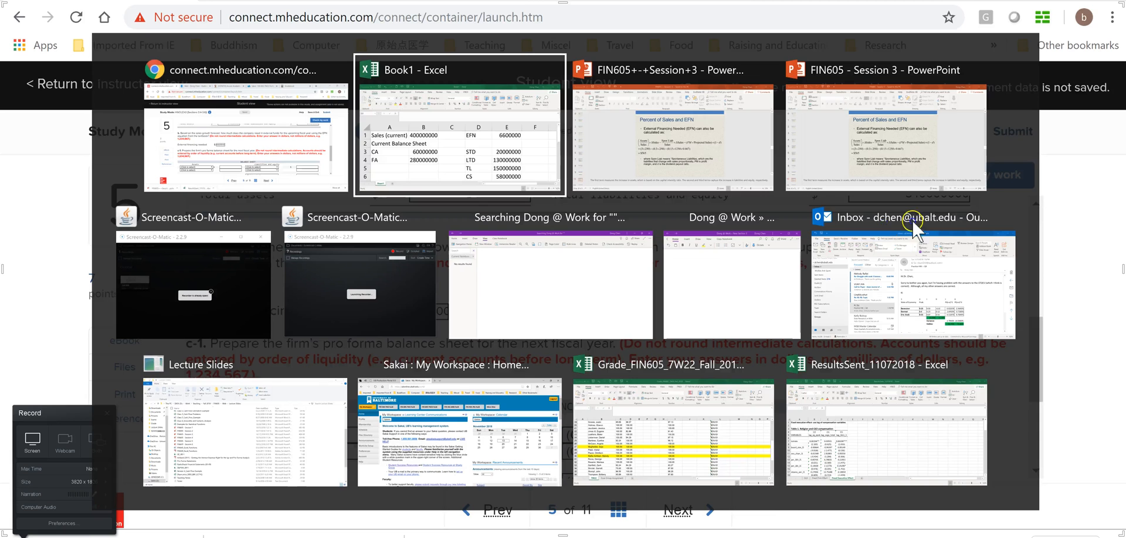
key("alt+Tab")
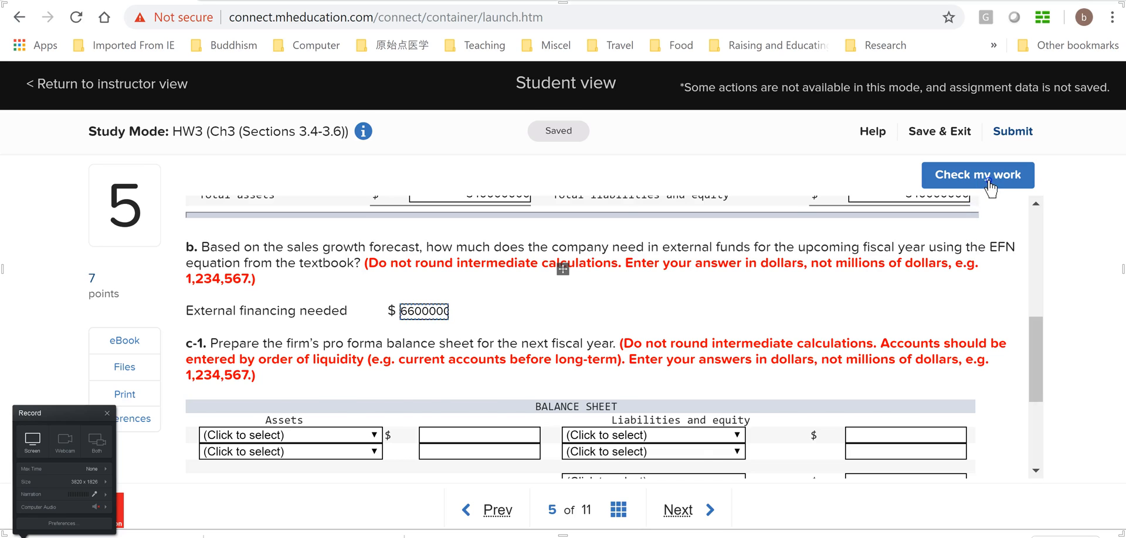
left_click(991, 187)
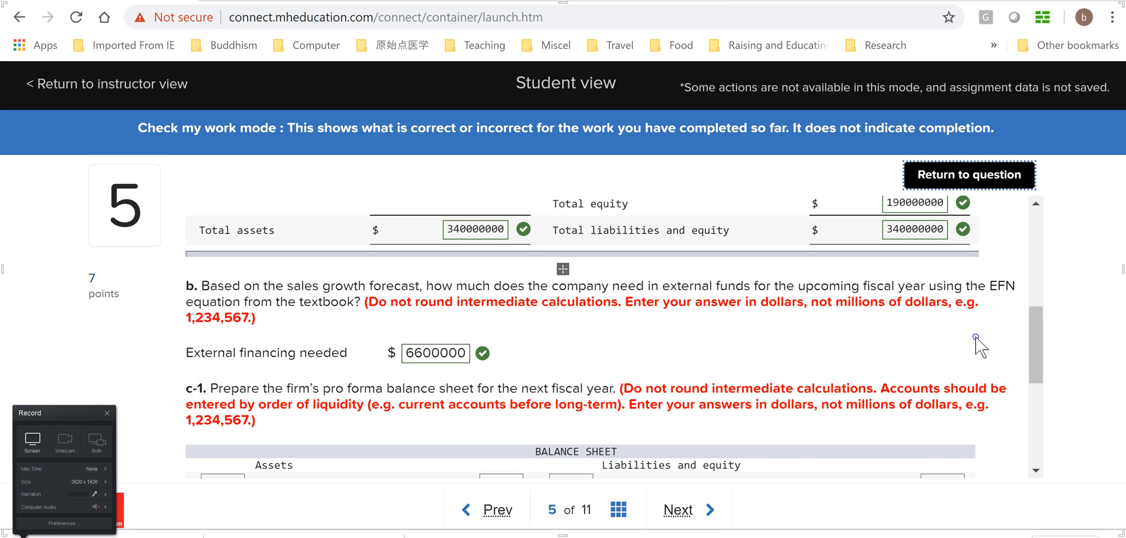
left_click(1034, 342)
left_click_drag(1033, 340, 1028, 358)
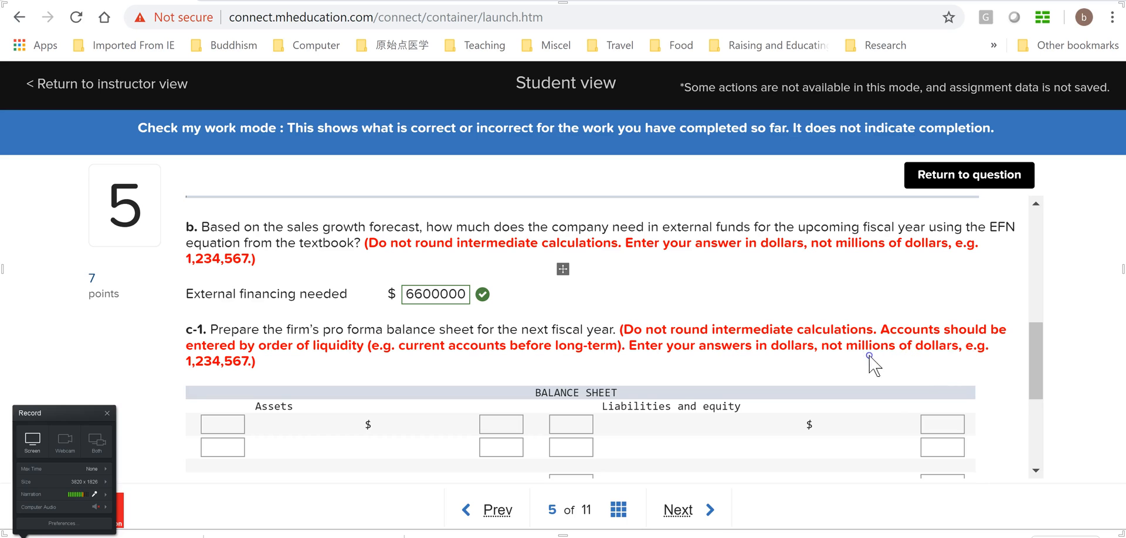
mouse_move(1032, 355)
left_mouse_down()
mouse_move(1032, 283)
mouse_move(1032, 342)
left_mouse_up()
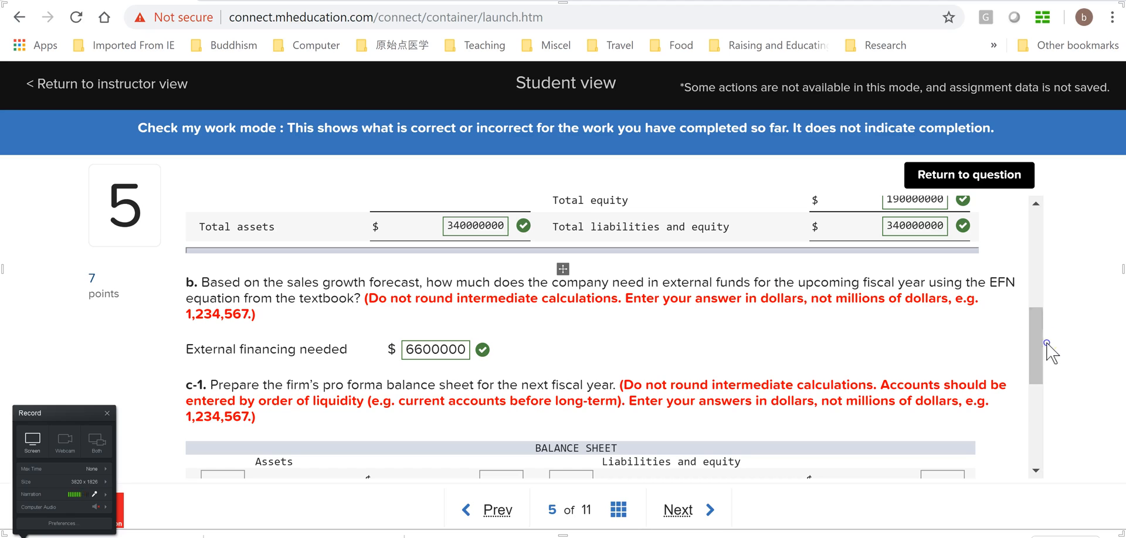
left_click_drag(1040, 367, 1038, 375)
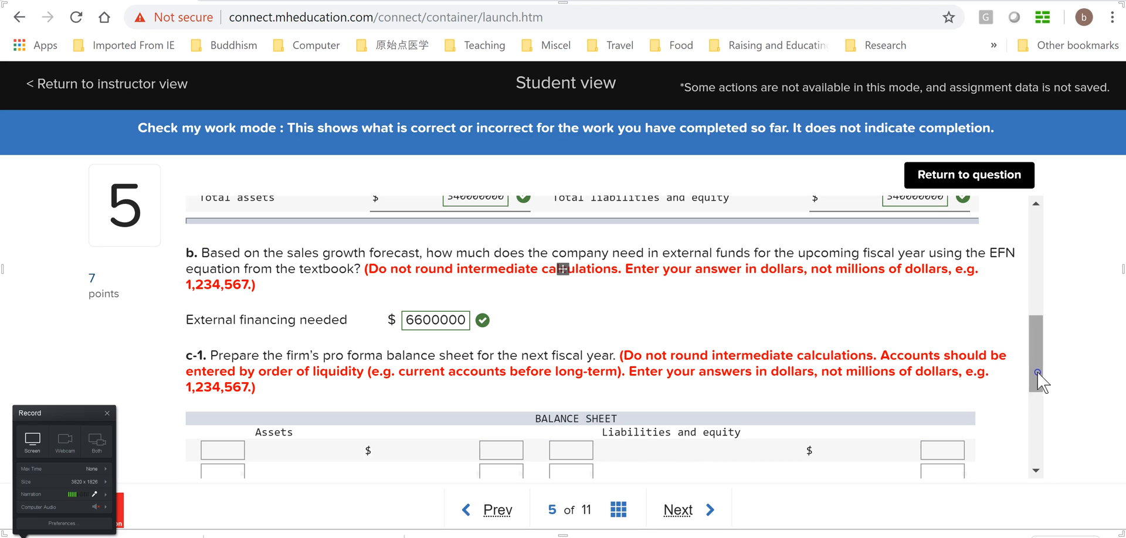
Review the blank c-1 pro forma balance sheet, the problem statement, the part a balance sheet and the c-2 question
scroll(1039, 365, "down", 1)
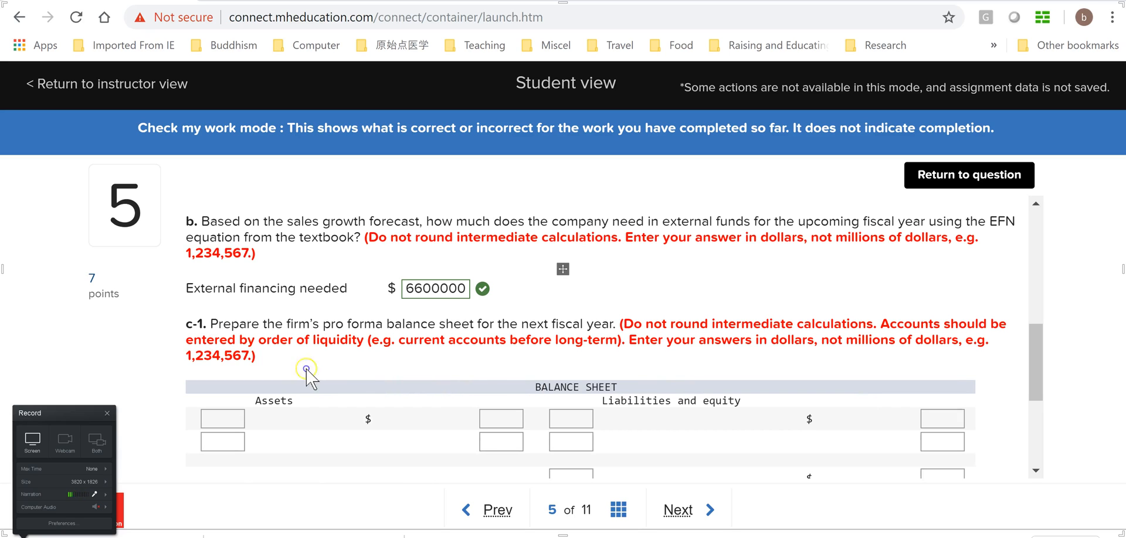
left_click_drag(1035, 350, 1041, 388)
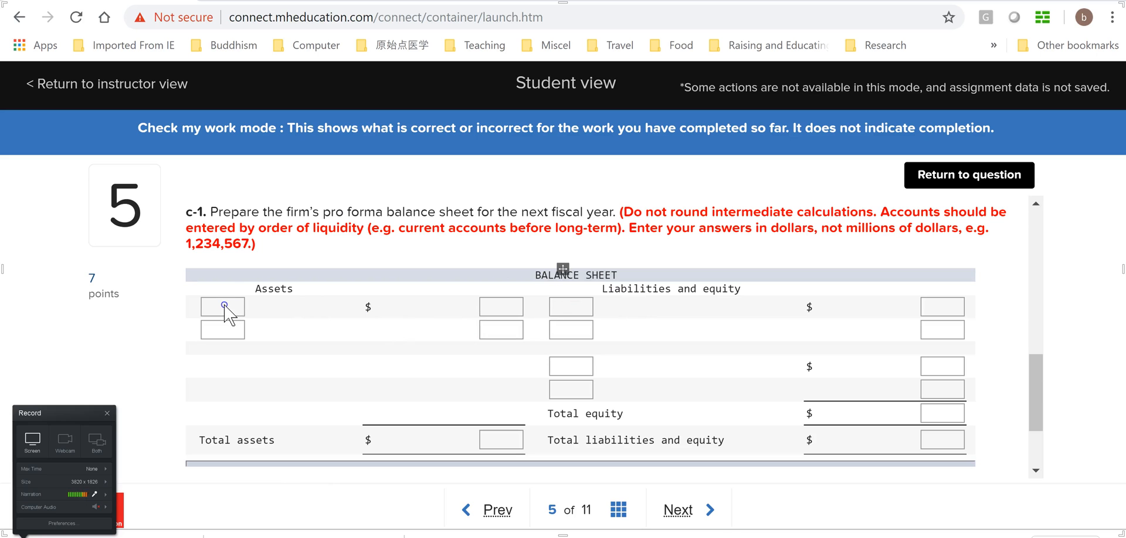
left_click_drag(1038, 402, 1050, 251)
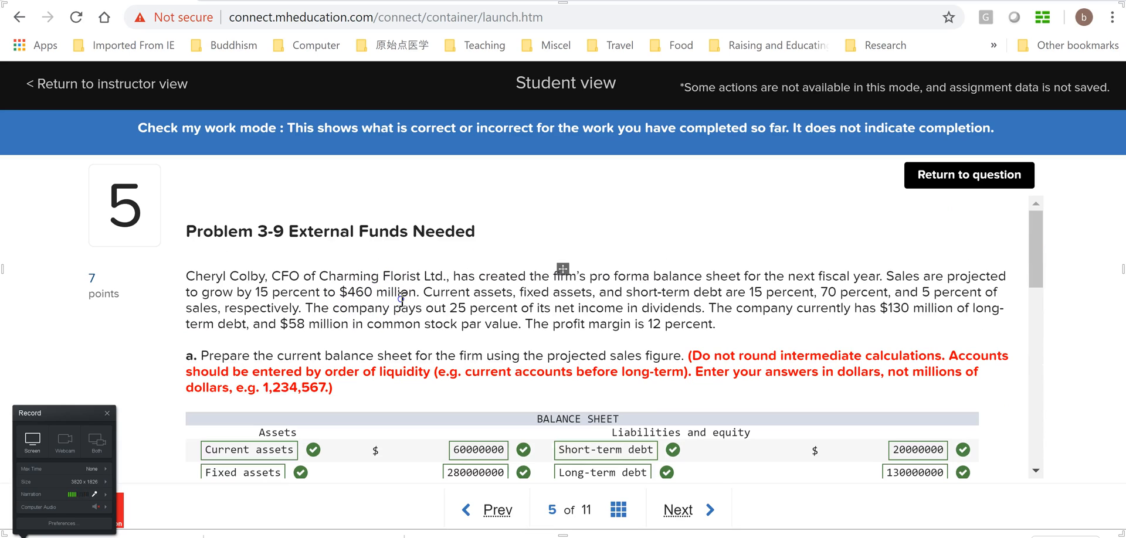
left_click_drag(1029, 248, 1032, 272)
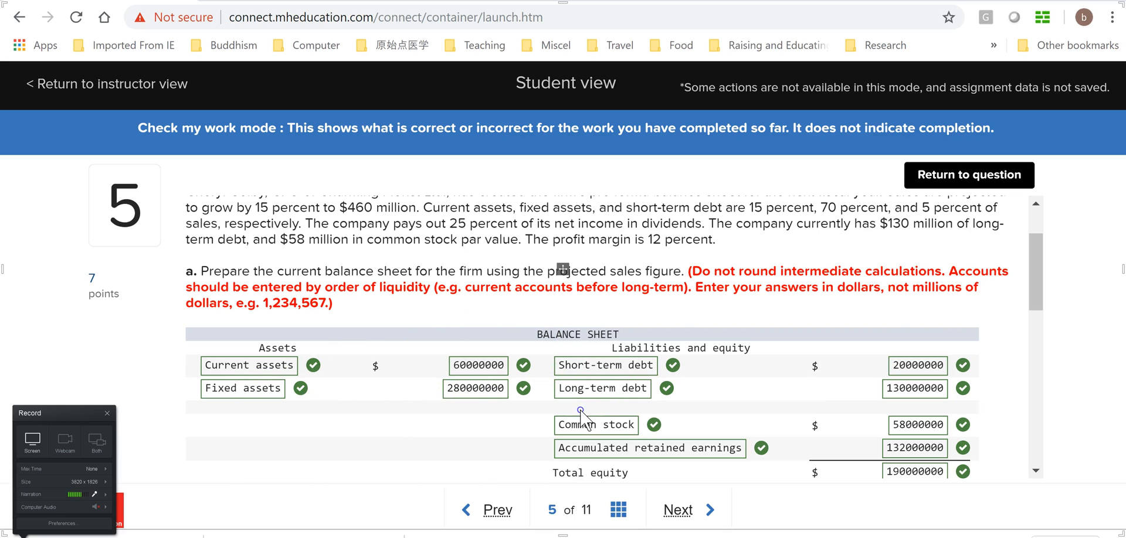
left_click_drag(1039, 288, 1051, 385)
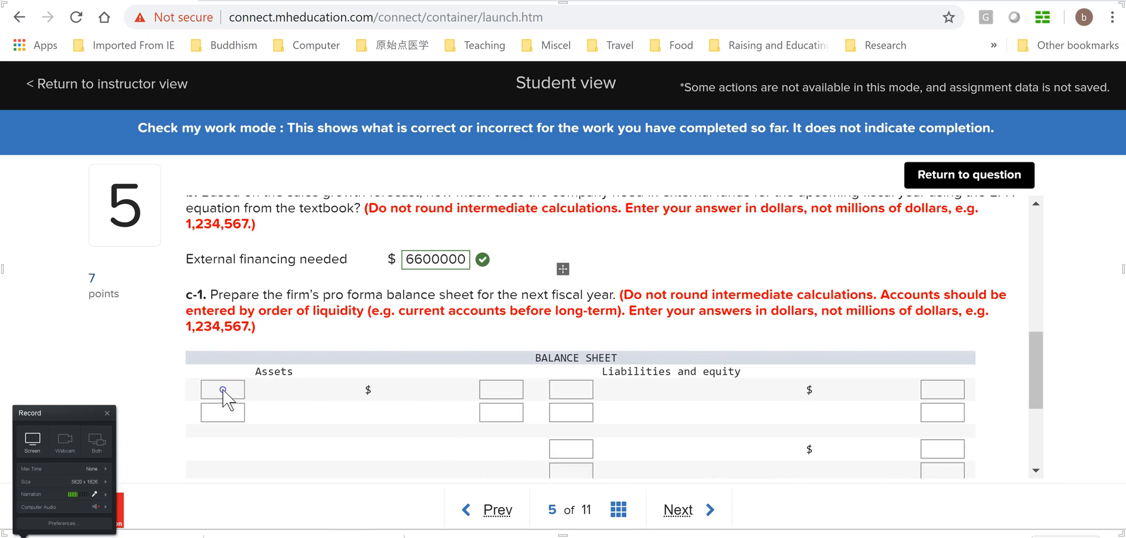
scroll(821, 384, "down", 3)
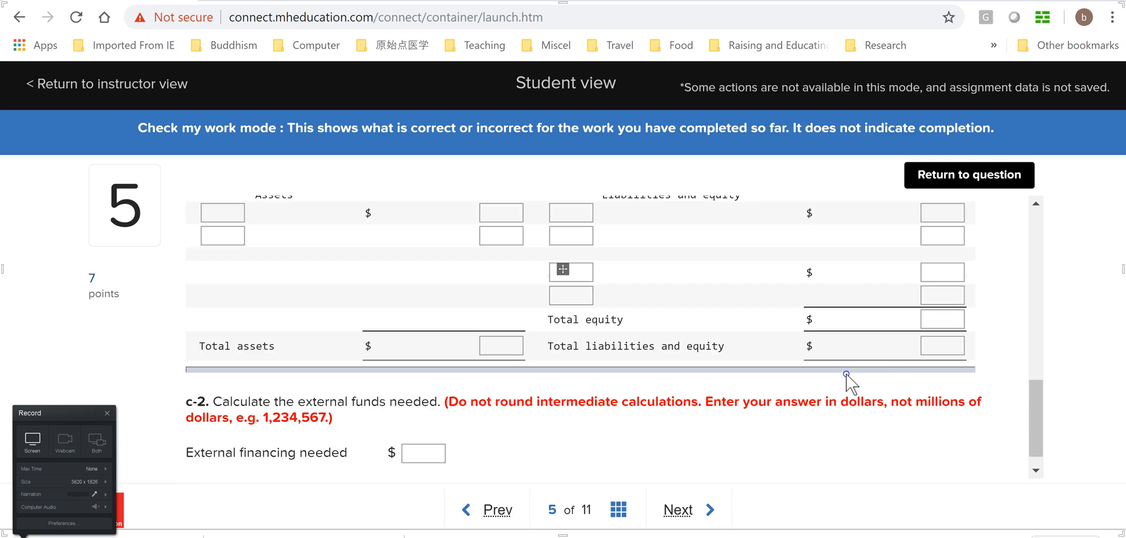
Examine the completed part a balance sheet against the sales percentages, long-term debt, common stock and profit margin in the problem statement
left_click_drag(1038, 429, 1039, 294)
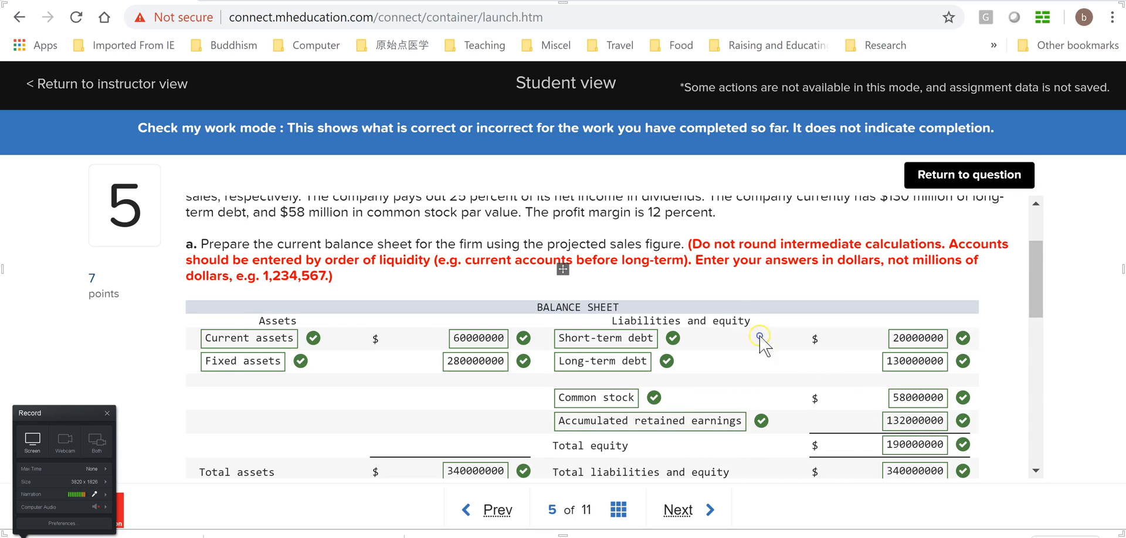
left_click(1033, 290)
left_click_drag(1032, 290, 1033, 260)
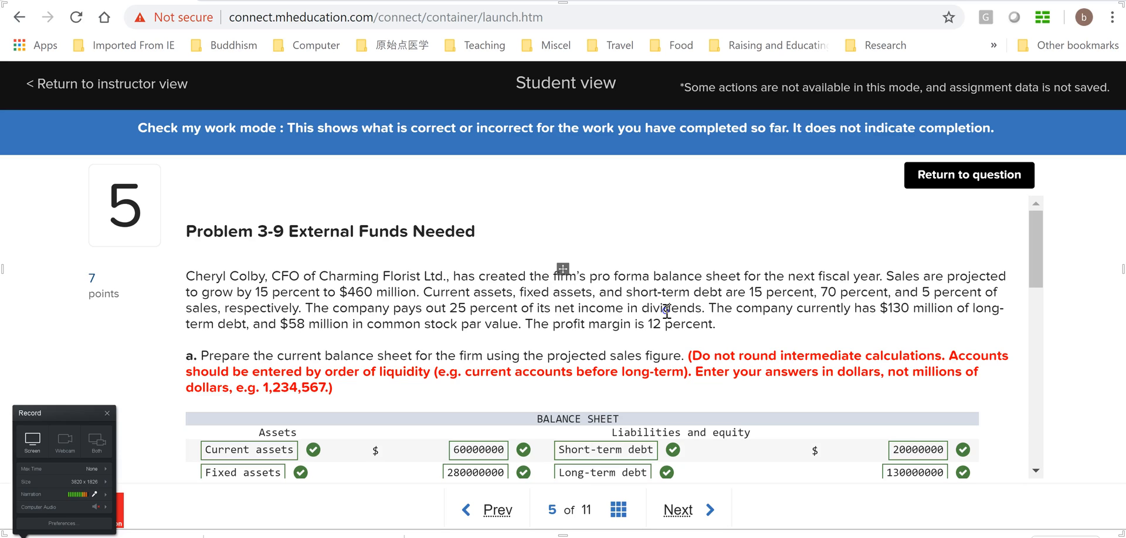
left_click_drag(1036, 261, 1044, 324)
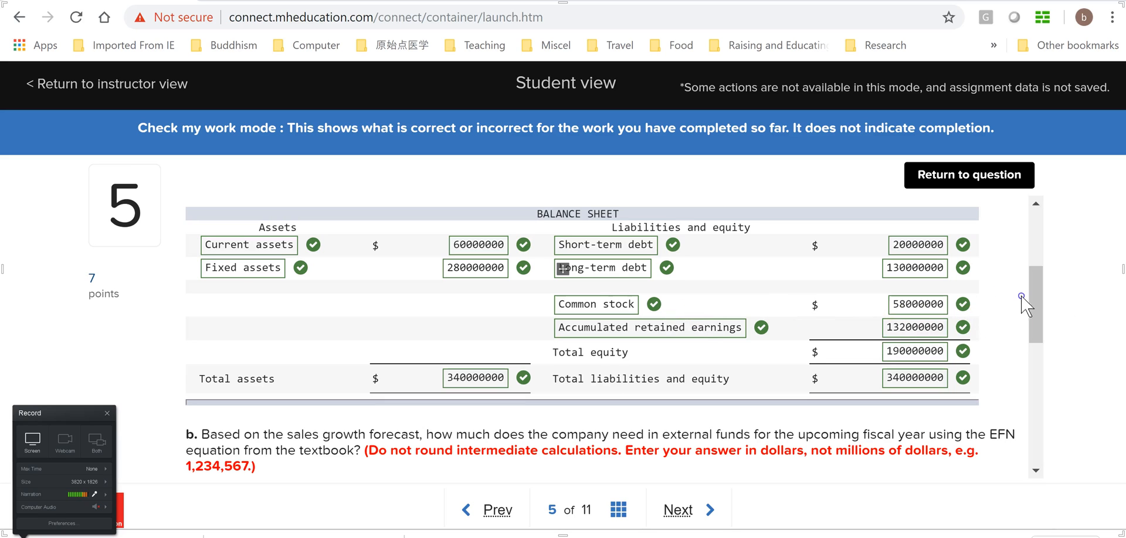
left_click_drag(1034, 322, 1037, 308)
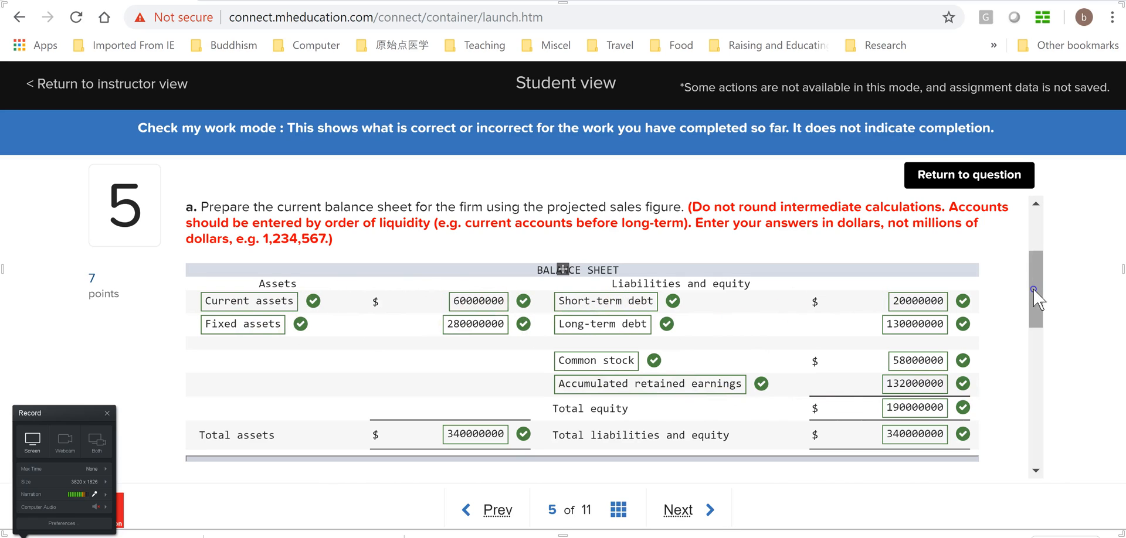
scroll(1035, 284, "up", 1)
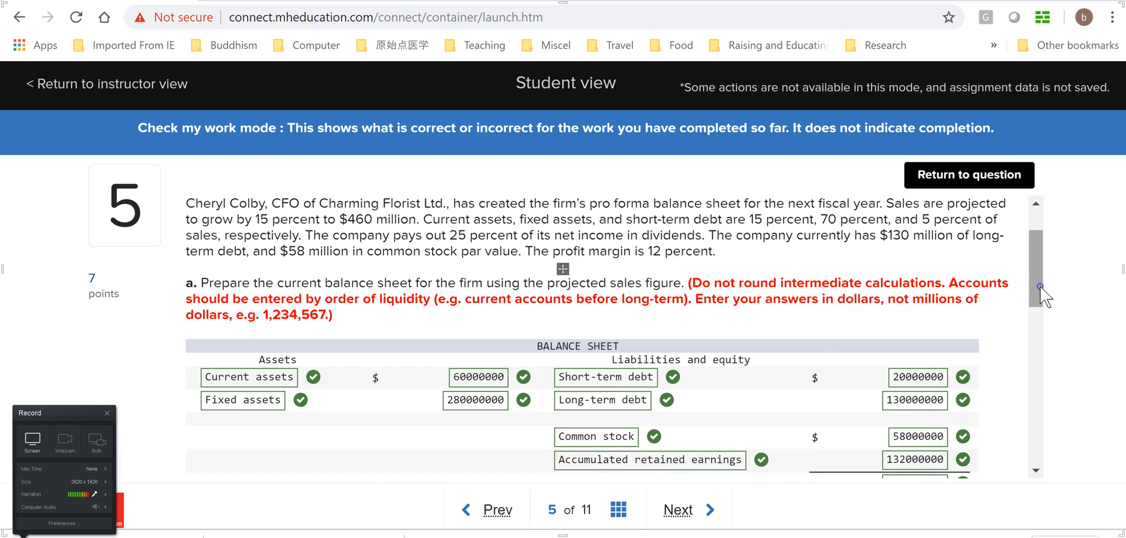
left_click_drag(1044, 293, 1043, 316)
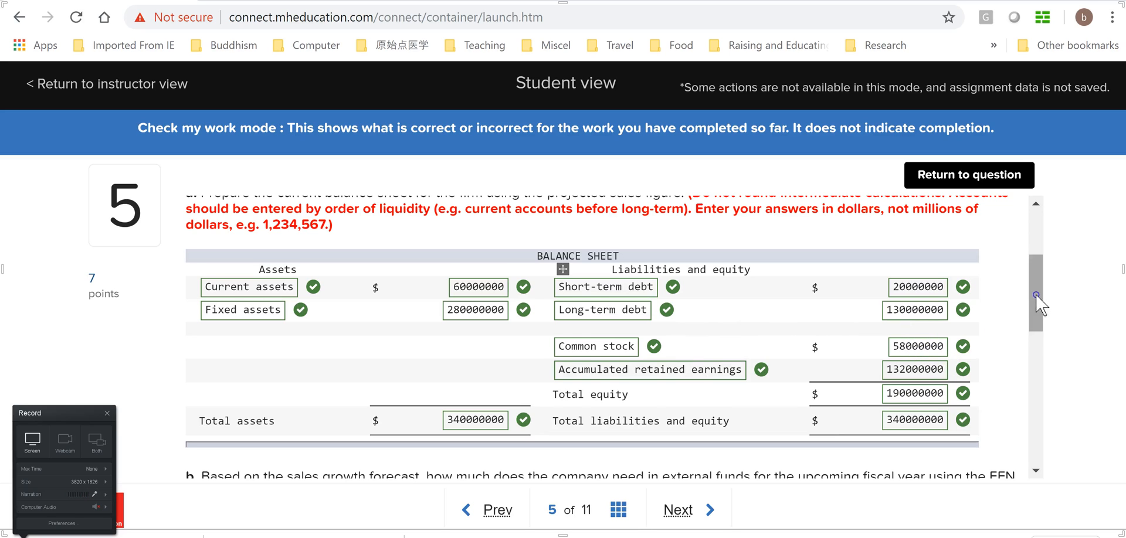
scroll(1036, 302, "down", 1)
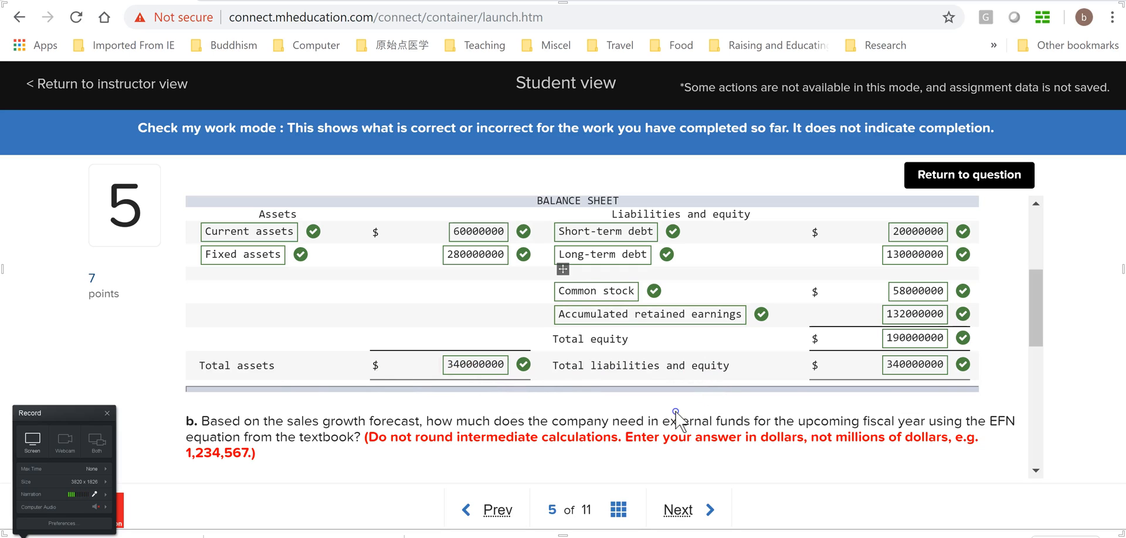
Return question 5 to answering mode and choose Current assets as the first asset account in the c-1 balance sheet
left_click_drag(1032, 317, 1039, 354)
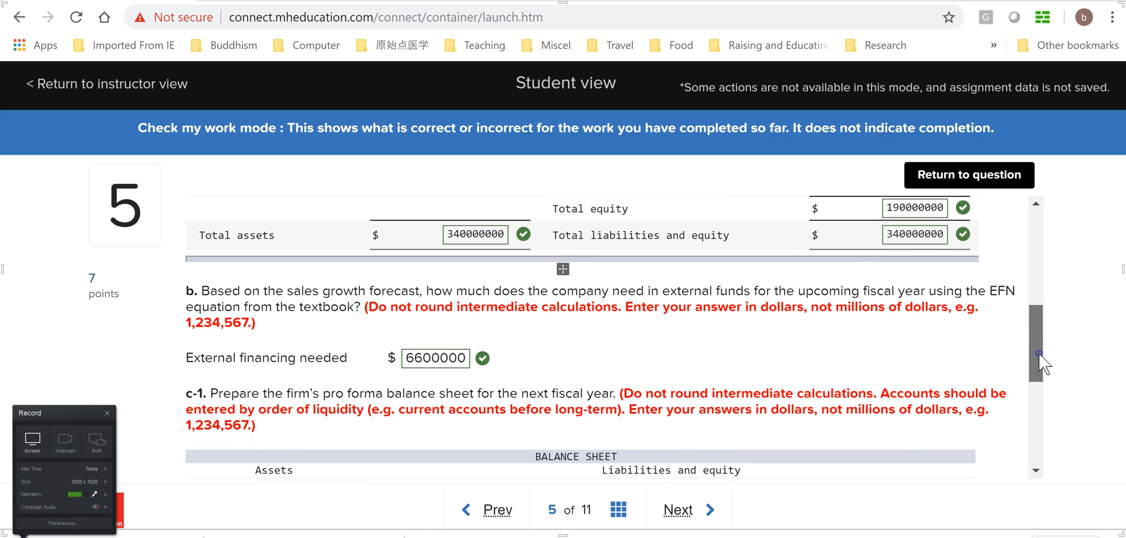
left_click_drag(1039, 353, 1056, 422)
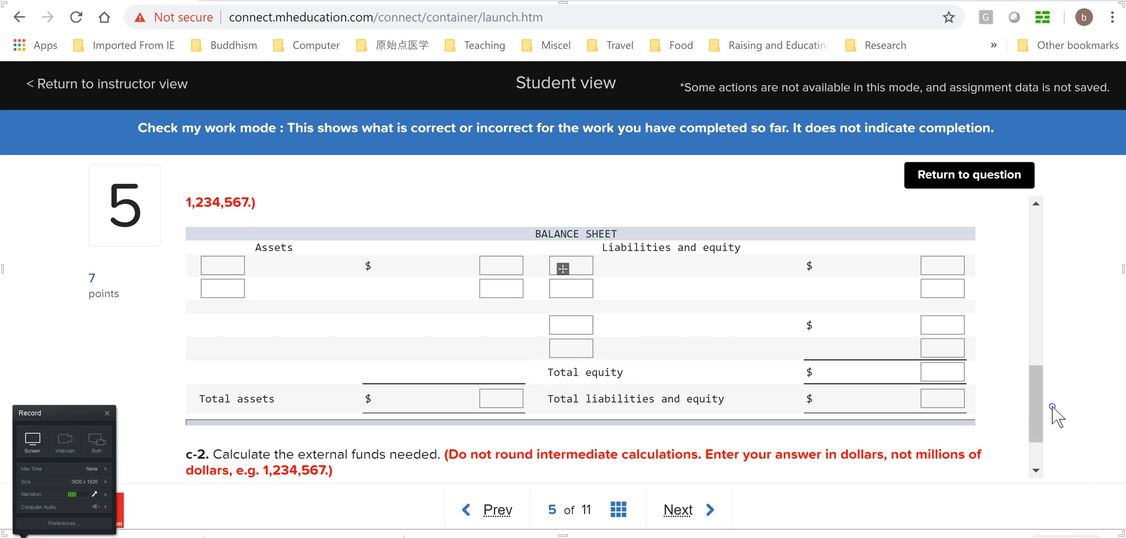
left_click_drag(1034, 421, 1038, 392)
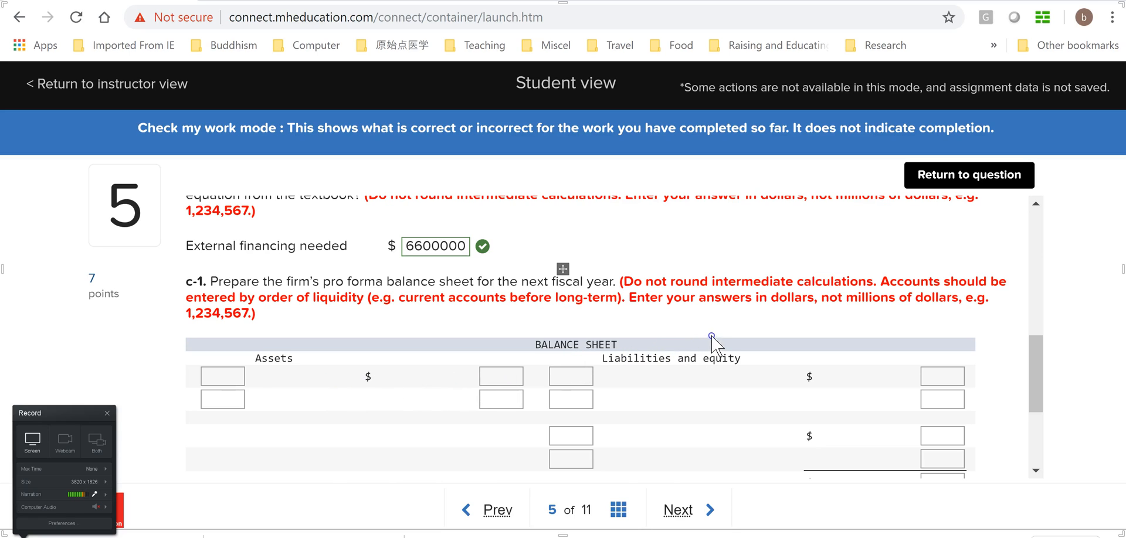
left_click_drag(1033, 385, 1040, 398)
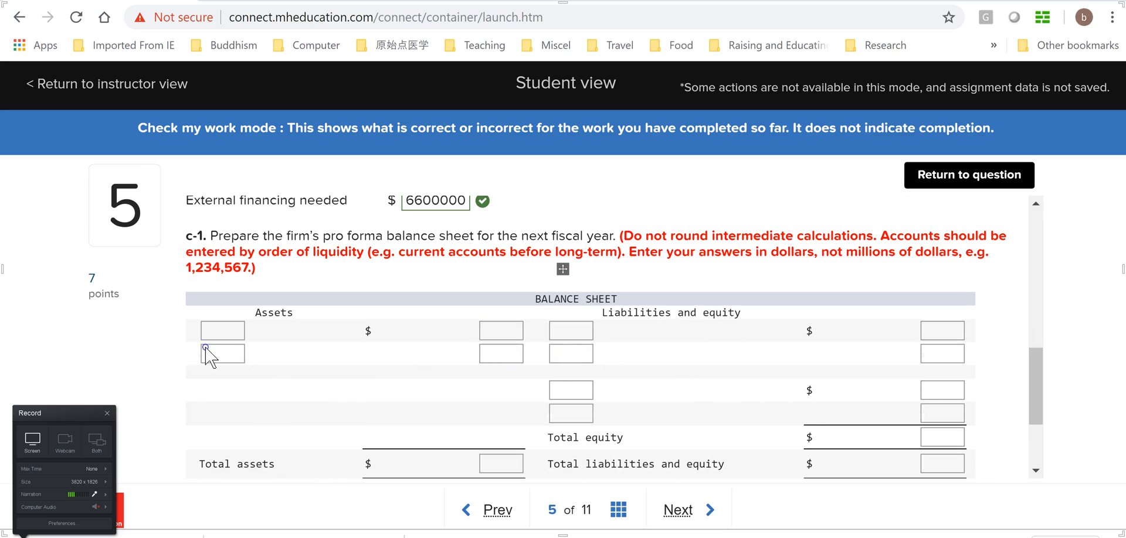
scroll(499, 381, "down", 2)
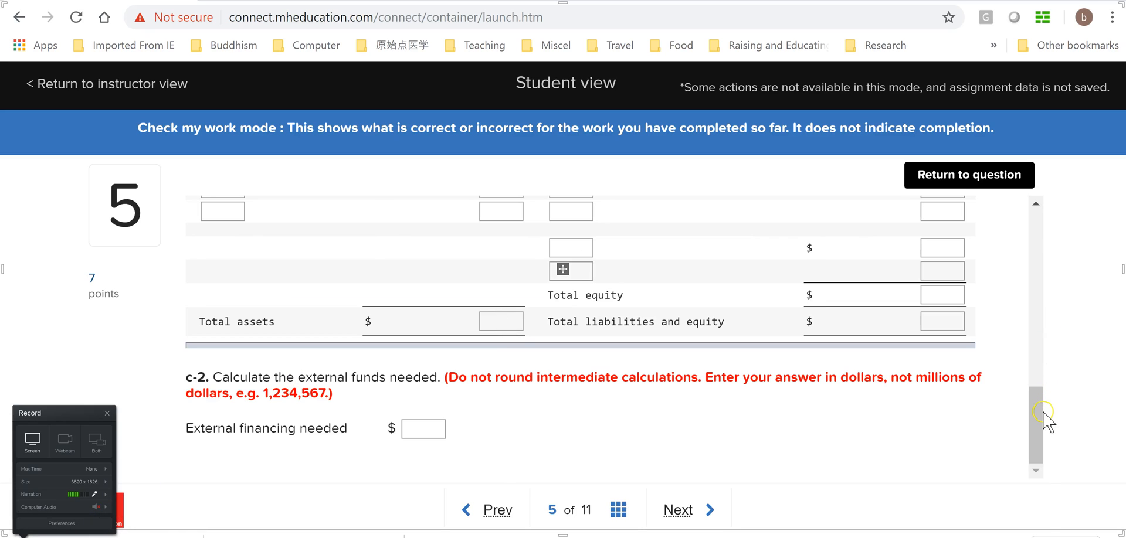
left_click_drag(1044, 406, 1035, 383)
left_click(991, 399)
left_click(965, 175)
left_click_drag(1038, 433, 1037, 396)
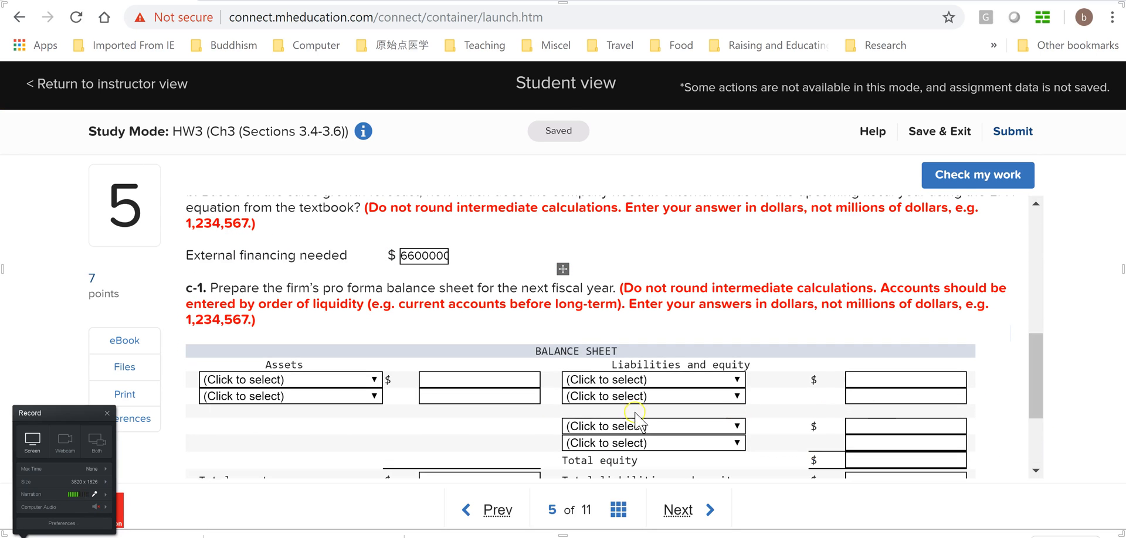
left_click(374, 380)
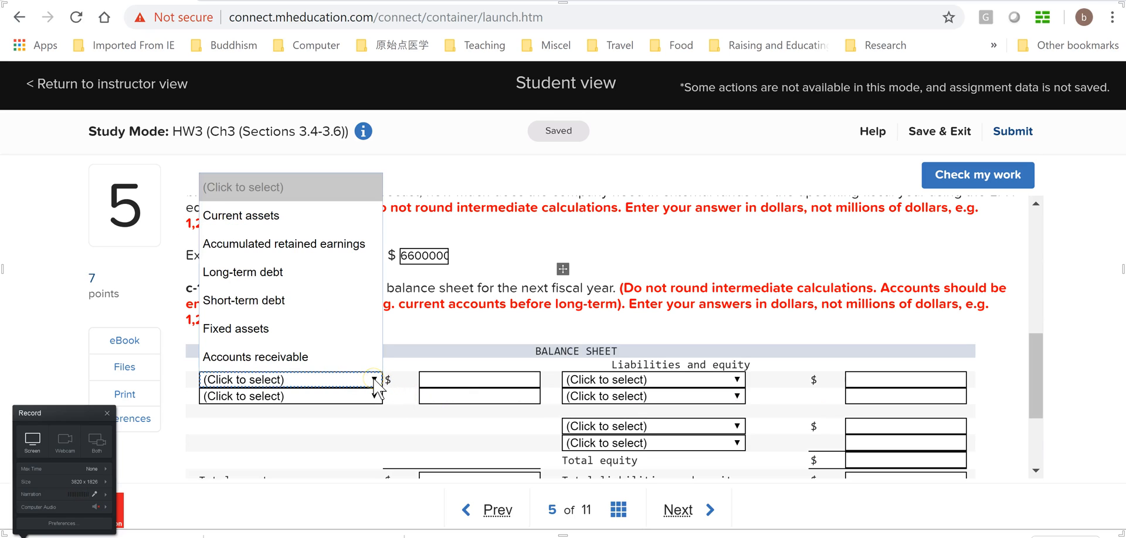
left_click(302, 216)
left_click(481, 380)
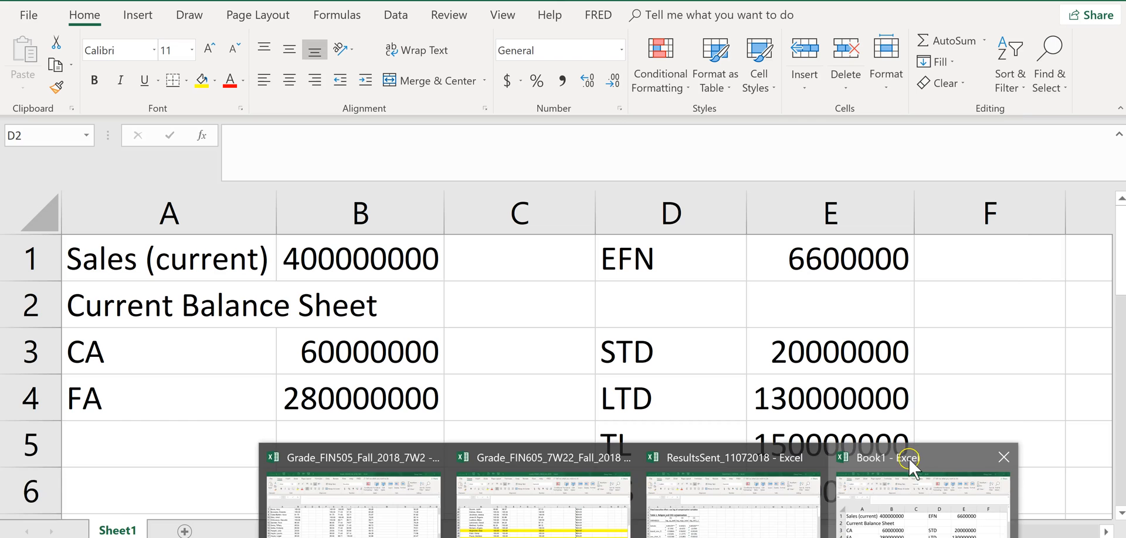
Switch to the Book1 workbook in Excel, change the A1 label to "Sales (Projected)" and fit column A to its contents
left_click(915, 466)
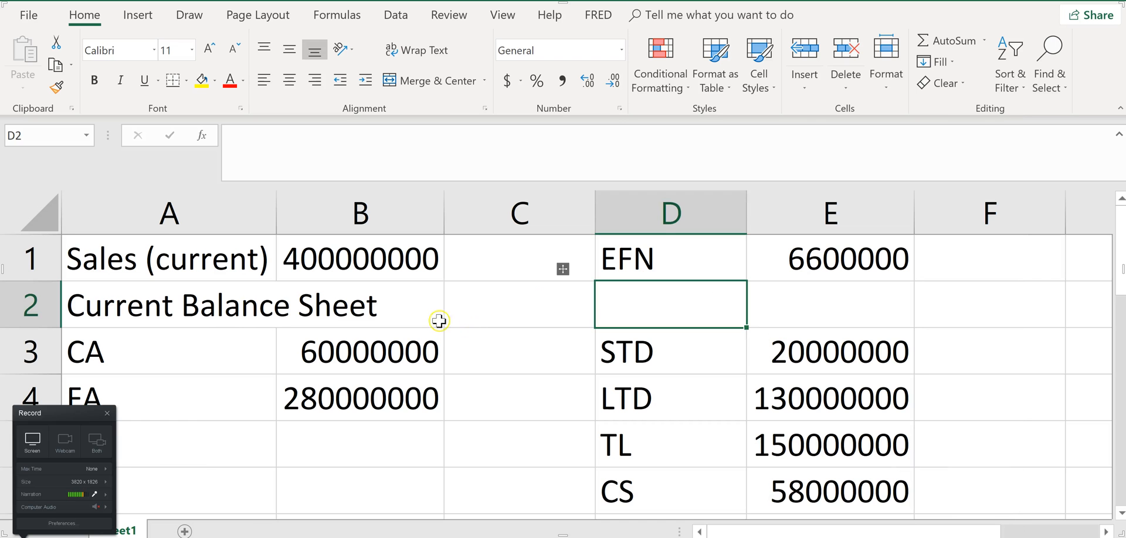
left_click(387, 259)
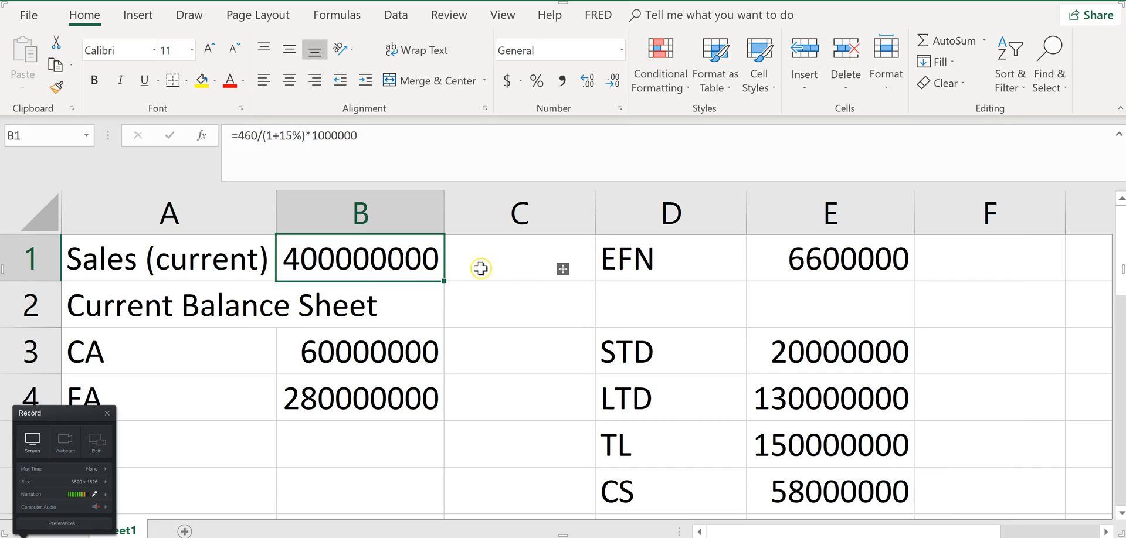
left_click(188, 265)
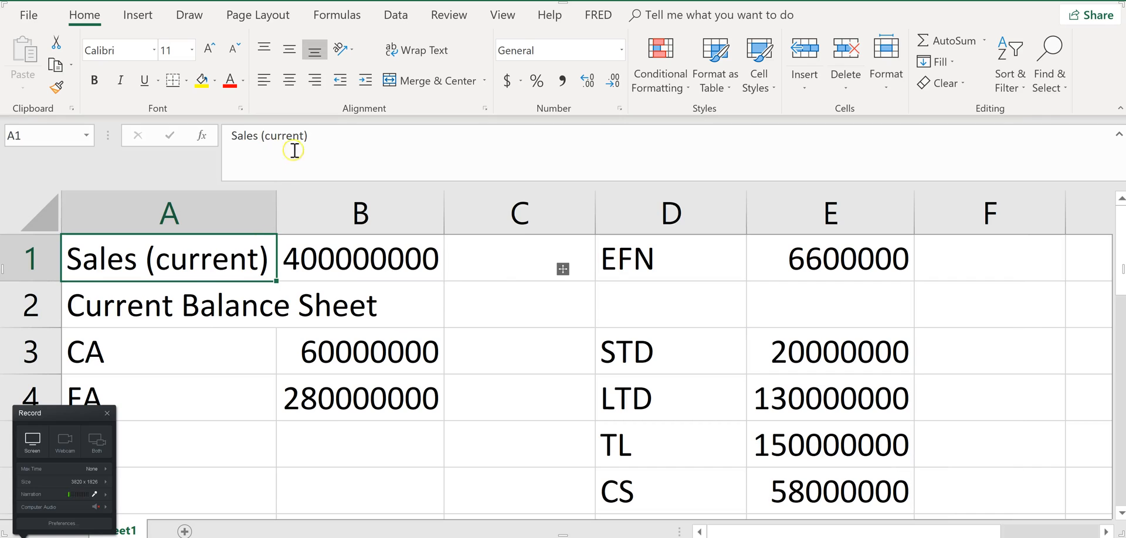
left_click(264, 137)
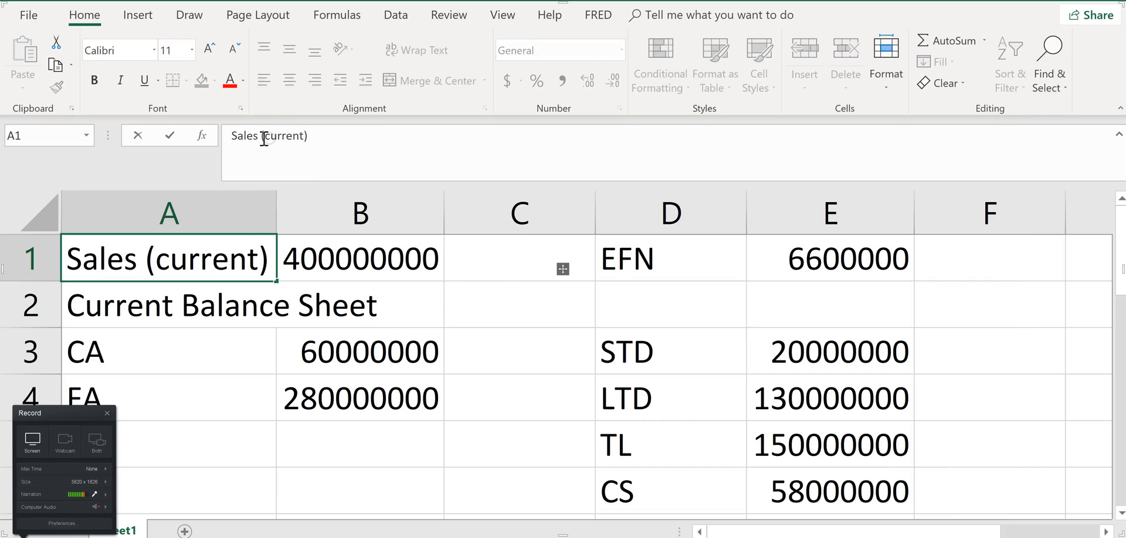
left_click_drag(265, 137, 307, 136)
type("Projected")
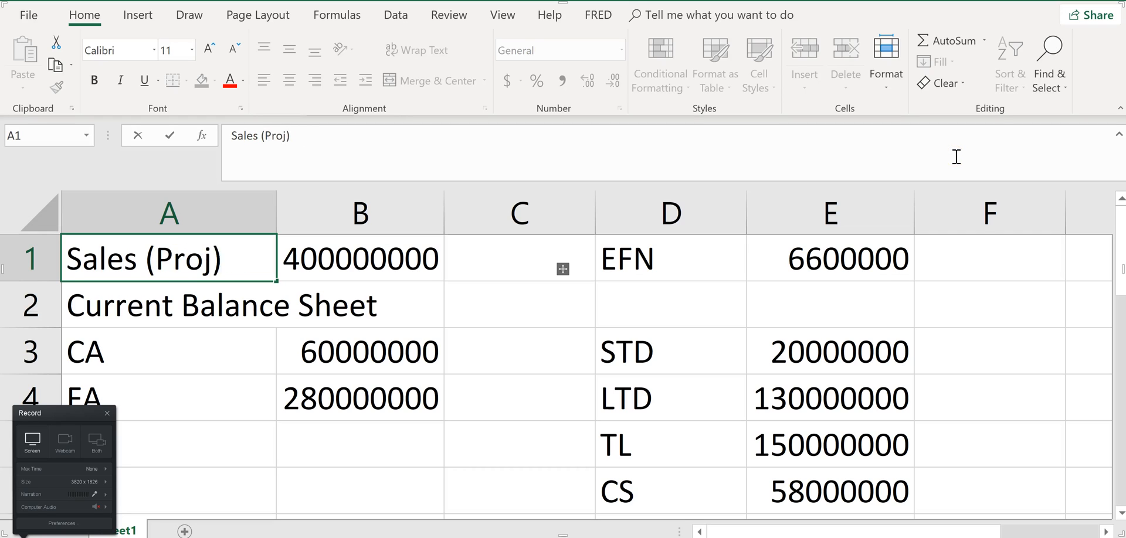
key("Return")
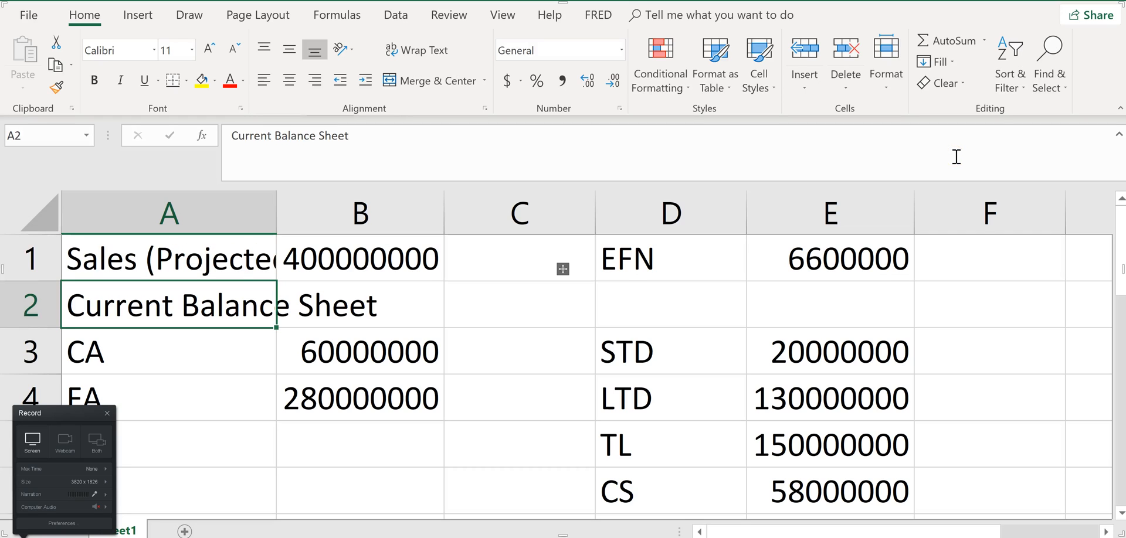
double_click(276, 205)
Replace the current sales formula in B1 with the projected sales of =460000000
left_click(423, 253)
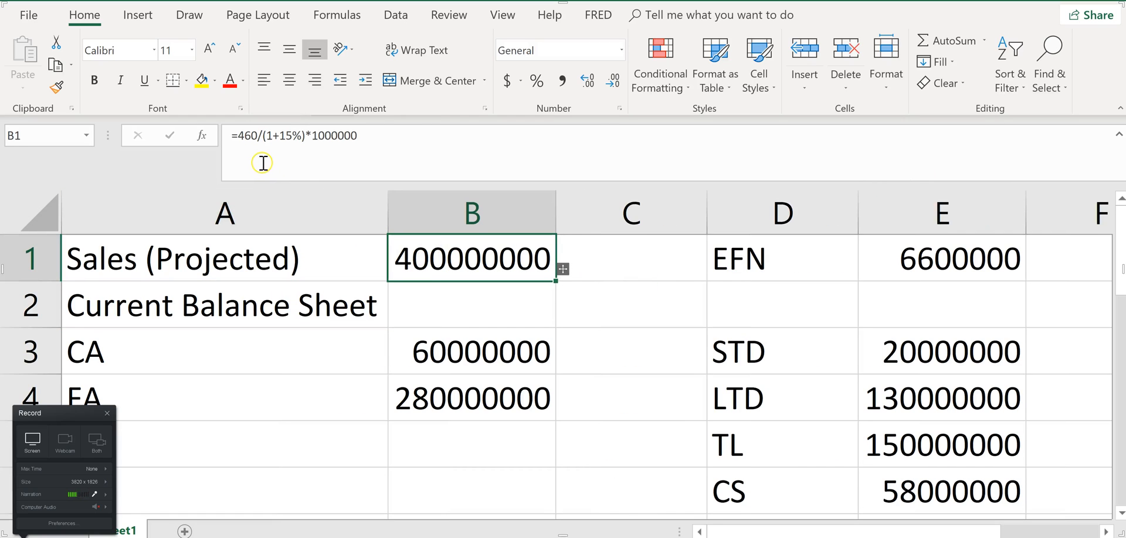
left_click_drag(254, 136, 417, 135)
type("00000")
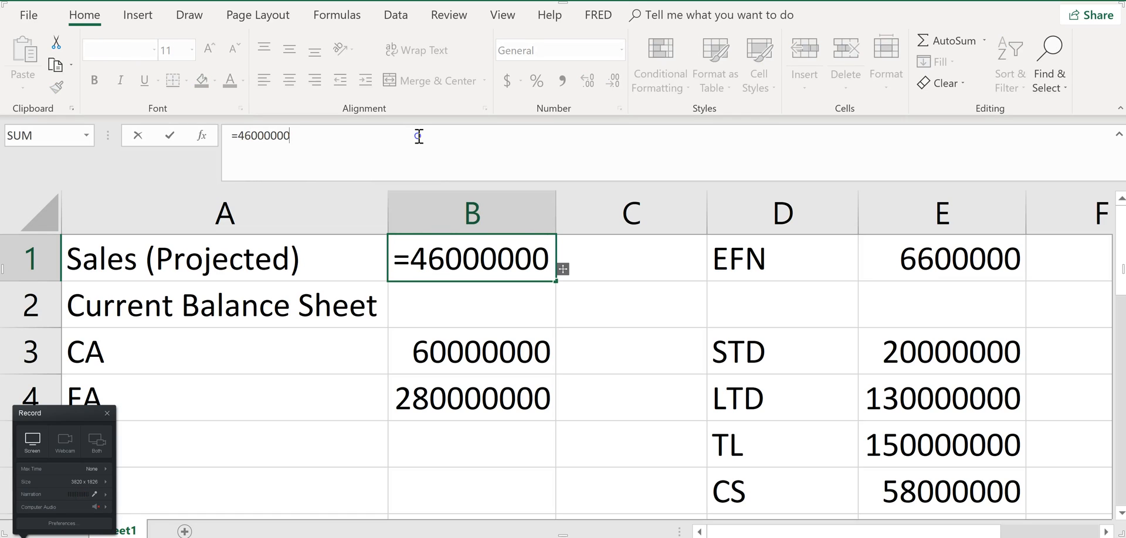
type("0")
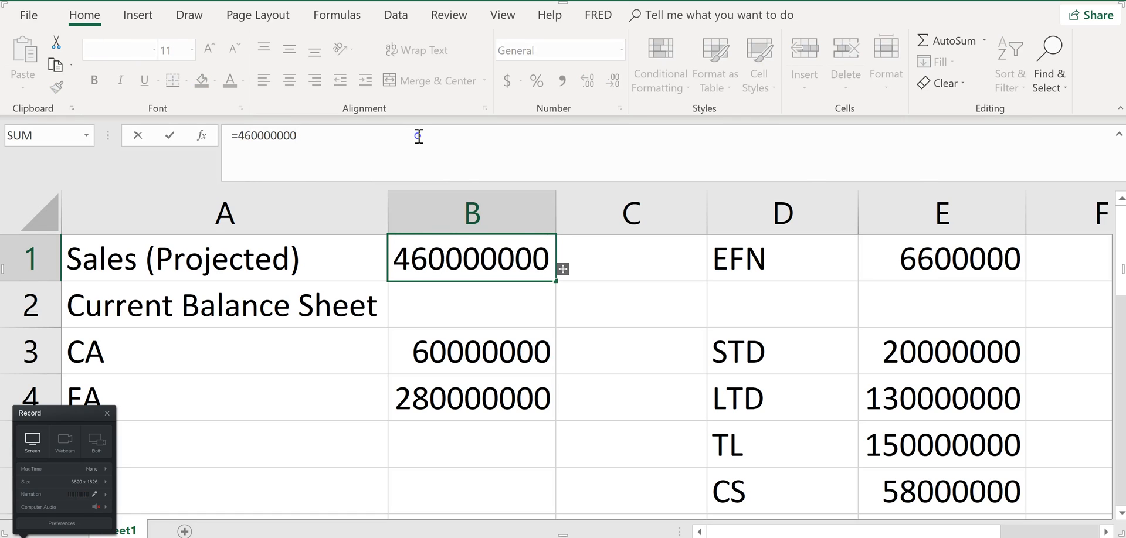
key("Return")
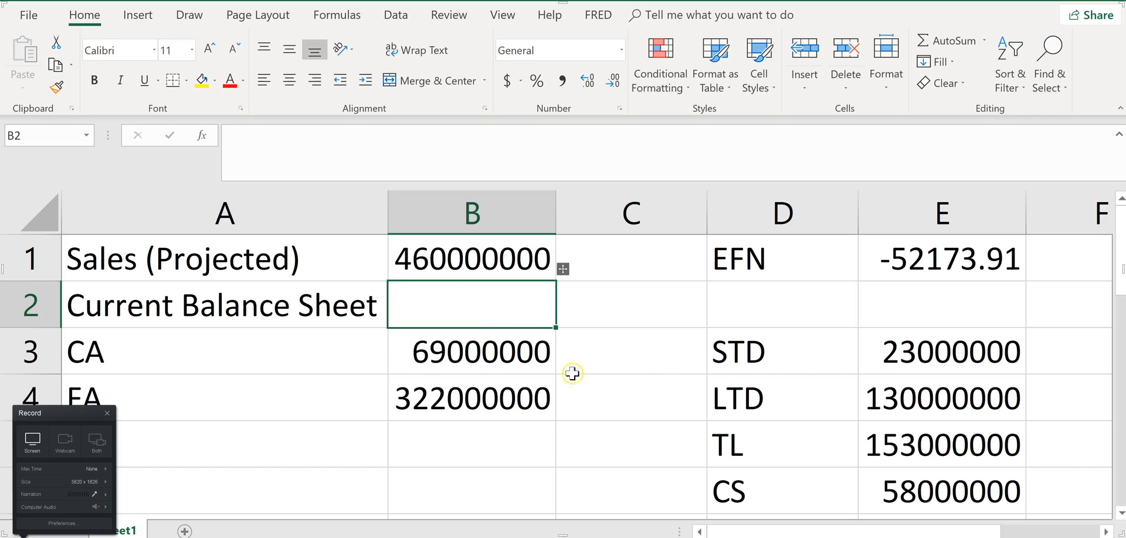
Check the projected CA and FA cells in Excel, and enter 69000000 for Current assets in the browser's c-1 balance sheet
left_click(474, 353)
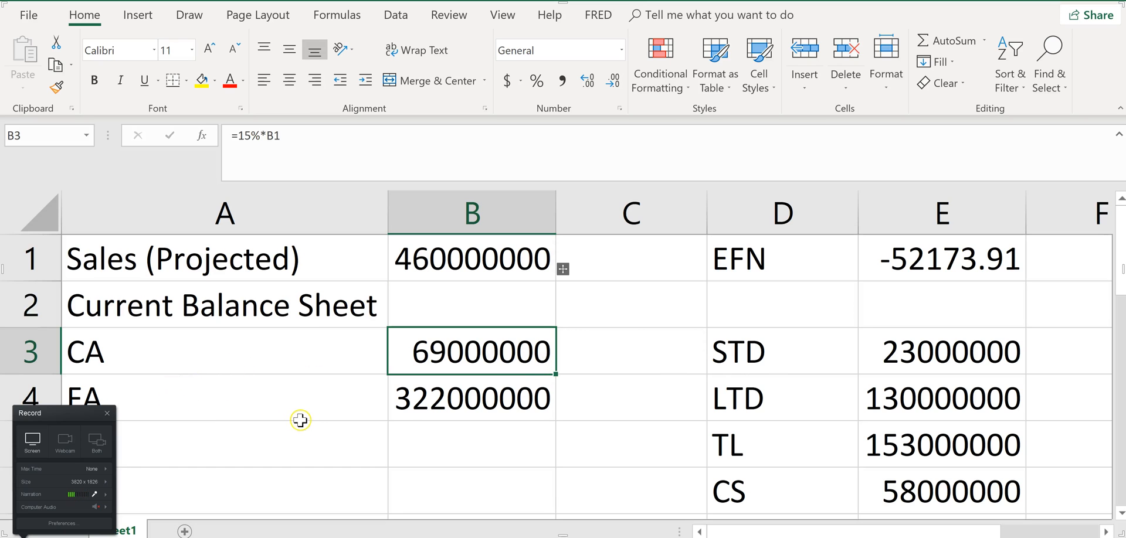
left_click(431, 405)
key("alt+Tab")
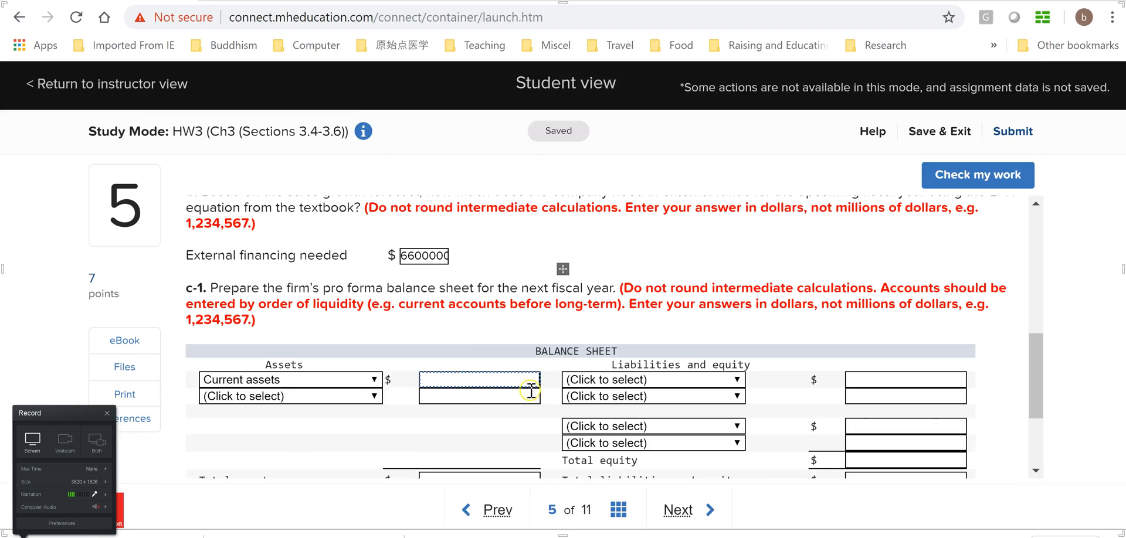
key("alt+Tab")
left_click(317, 456)
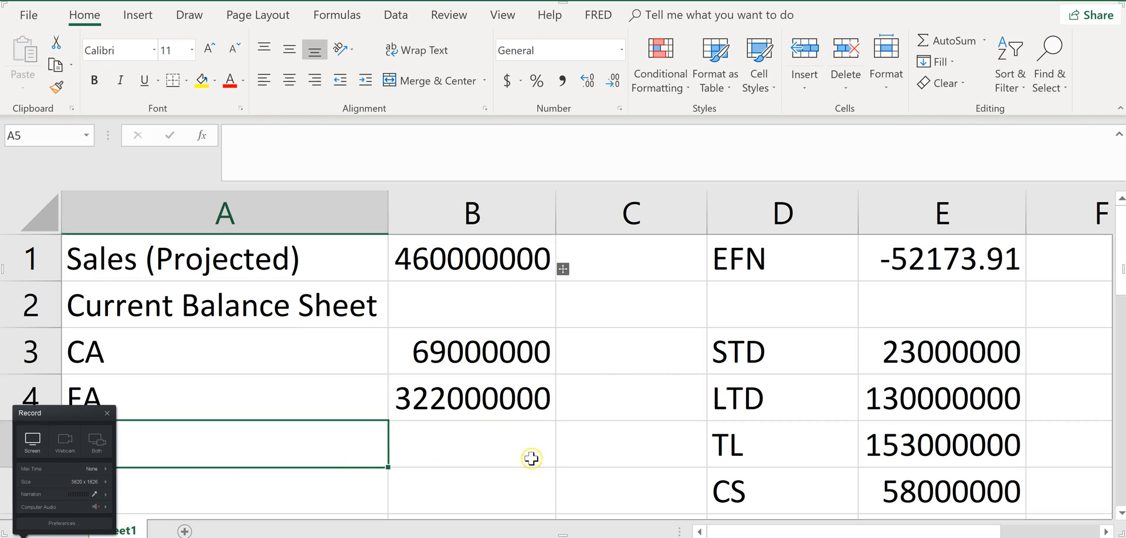
key("alt+Tab")
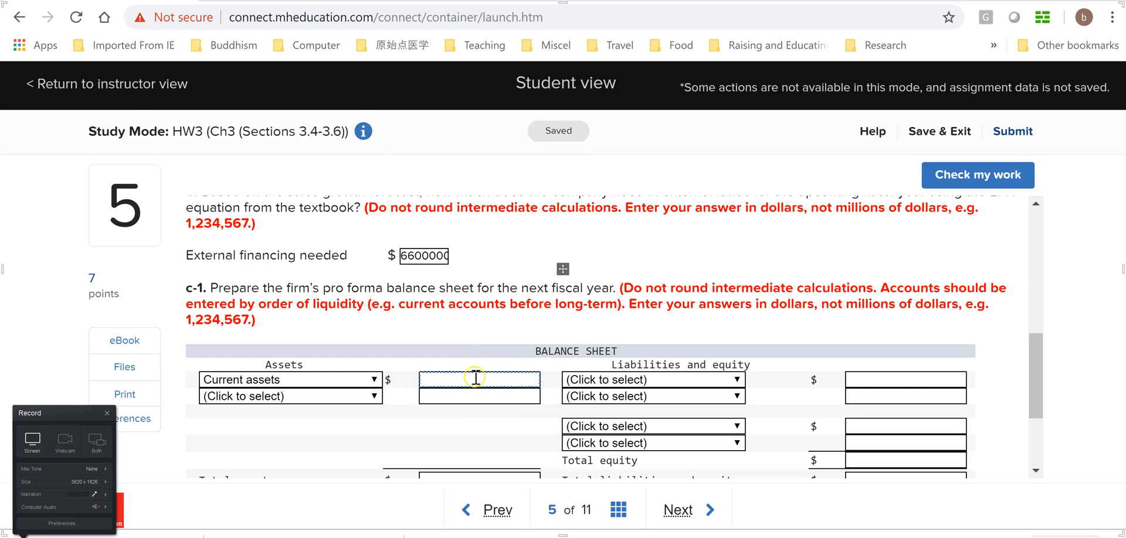
key("alt+Tab")
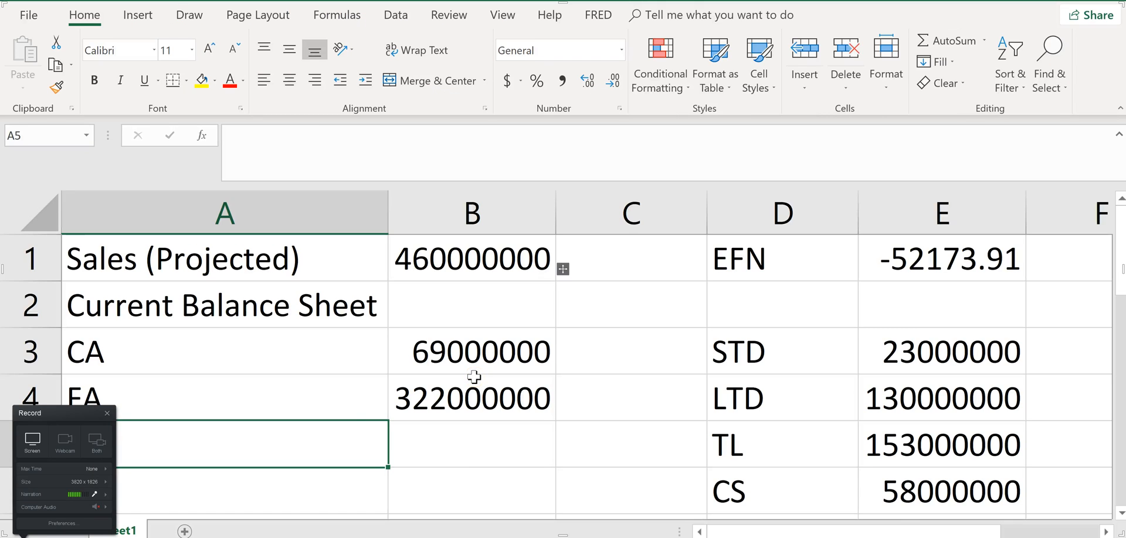
key("alt+Tab")
type("69000000")
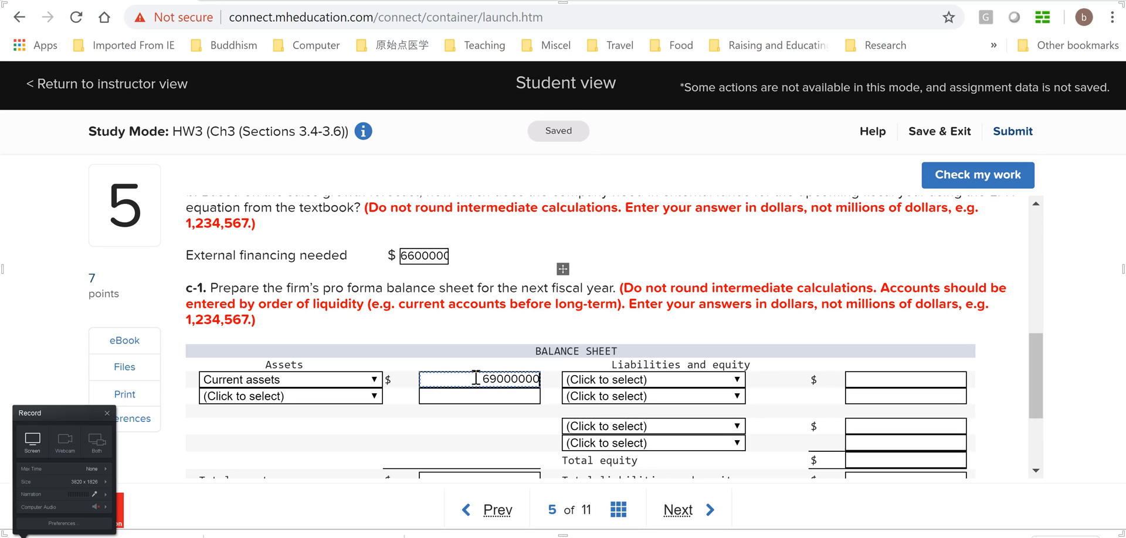
Choose Fixed assets as the second asset account and enter its amount of 322000000 from the Excel workbook
left_click(366, 396)
left_click(328, 346)
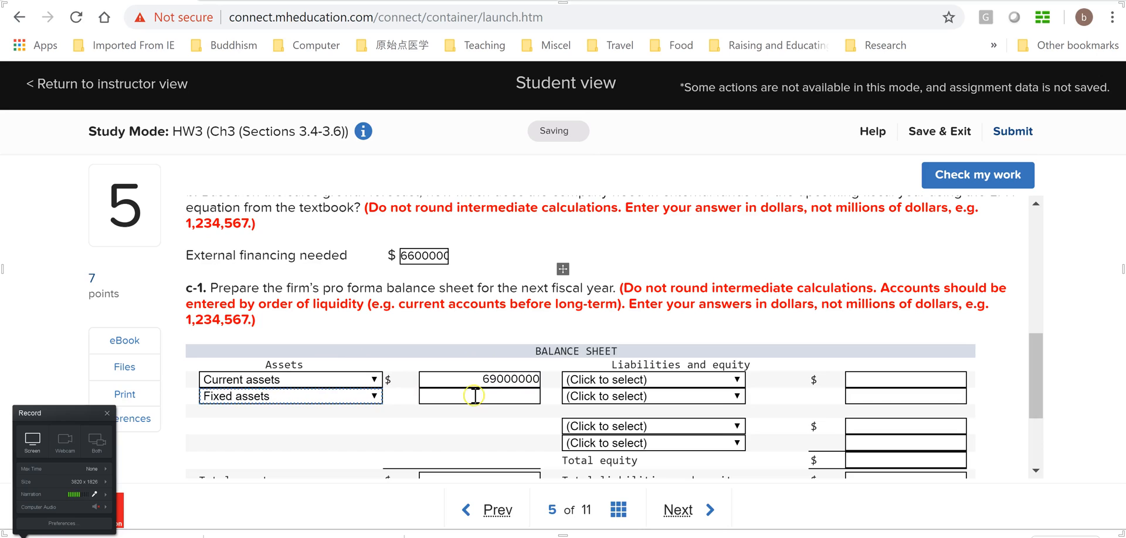
key("alt+Tab")
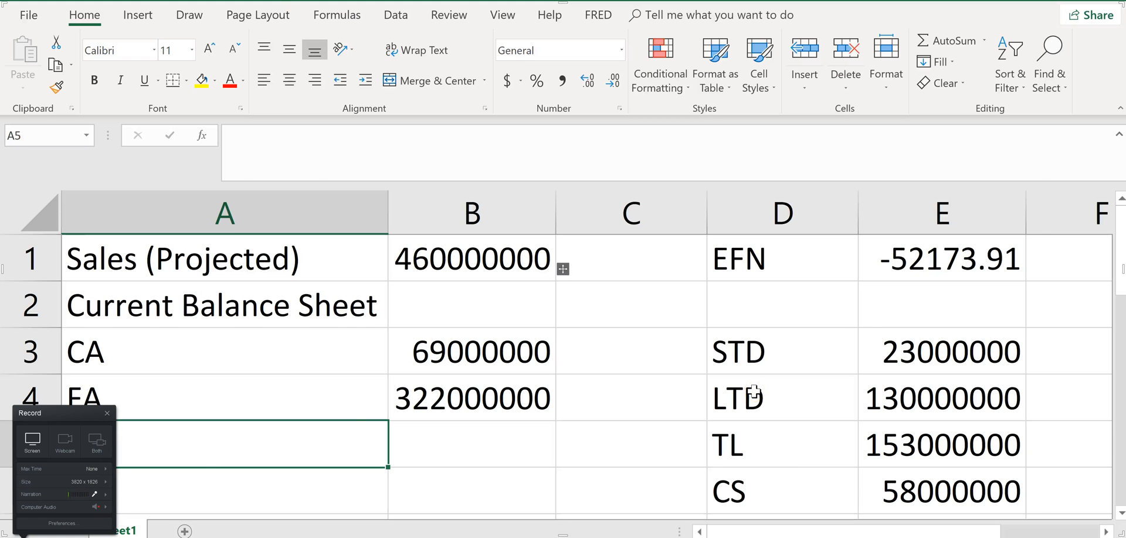
key("alt+Tab")
type("3")
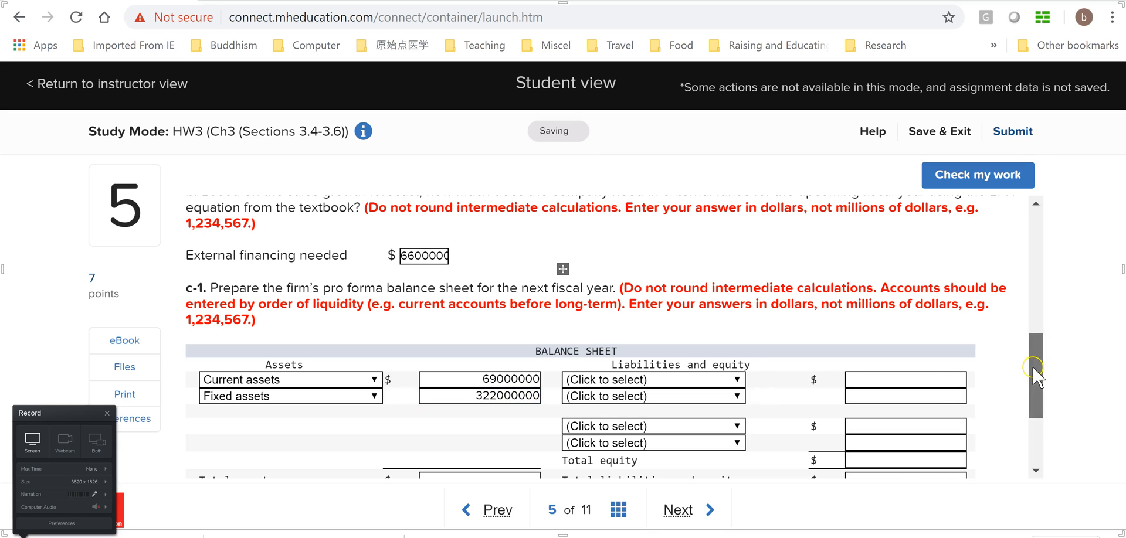
Switch to the Excel workbook, label A9 as TA and try starting a total assets formula in B9
left_click_drag(1032, 366, 1030, 399)
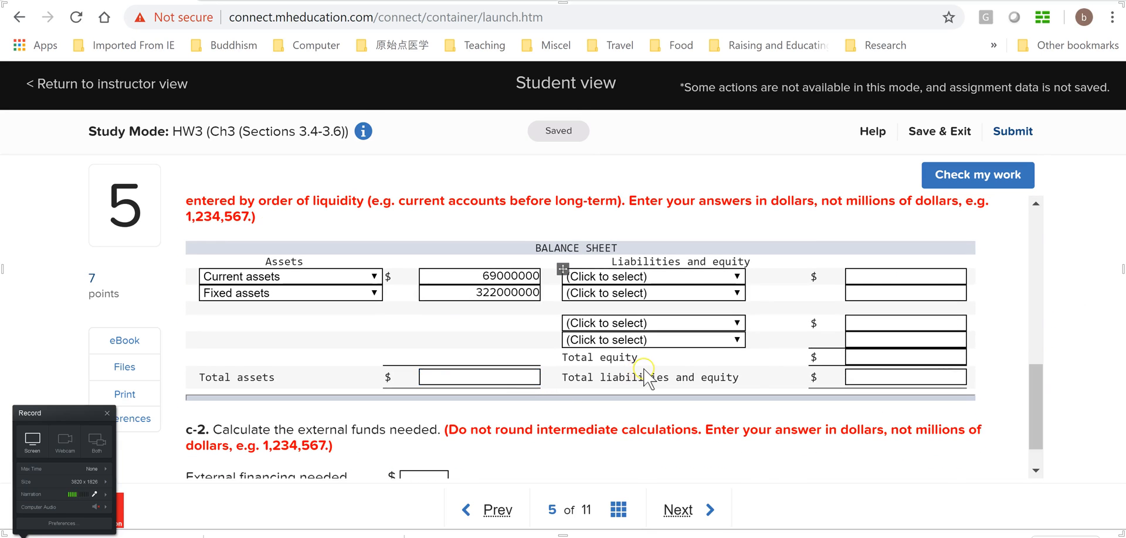
key("alt+Tab")
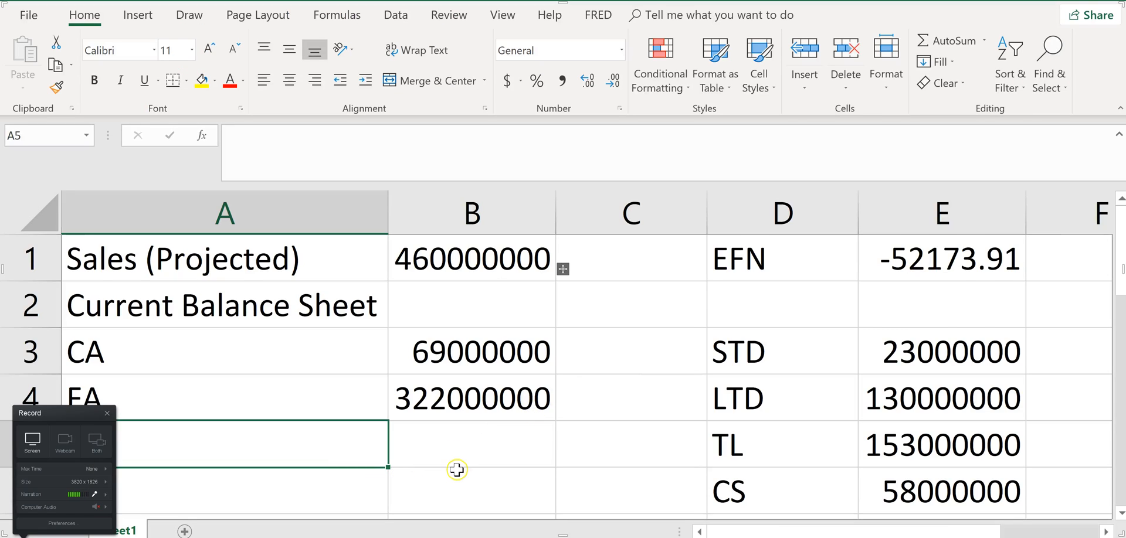
scroll(455, 467, "down", 2)
left_click(212, 348)
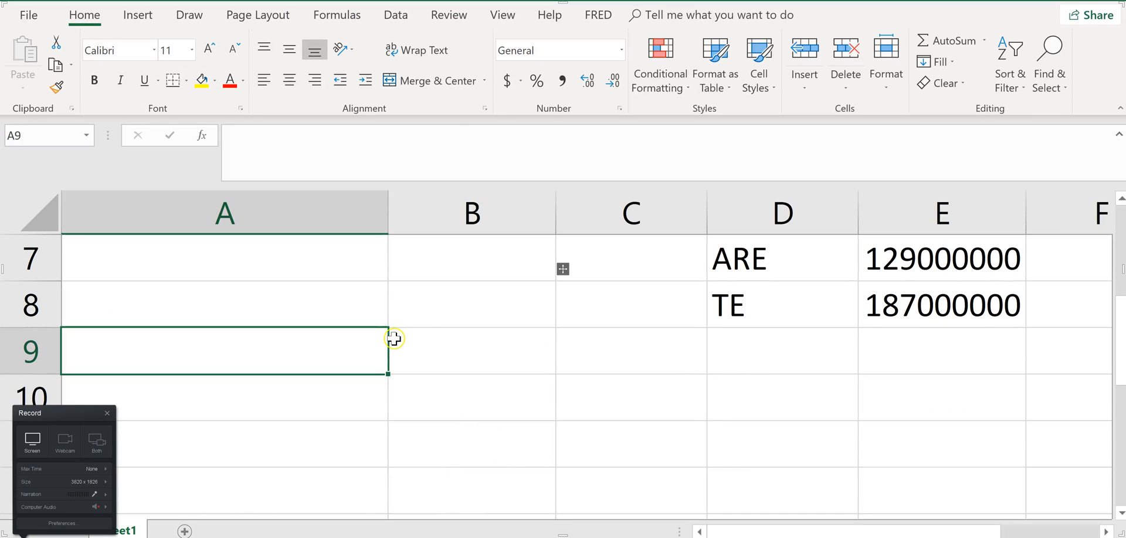
type("TA")
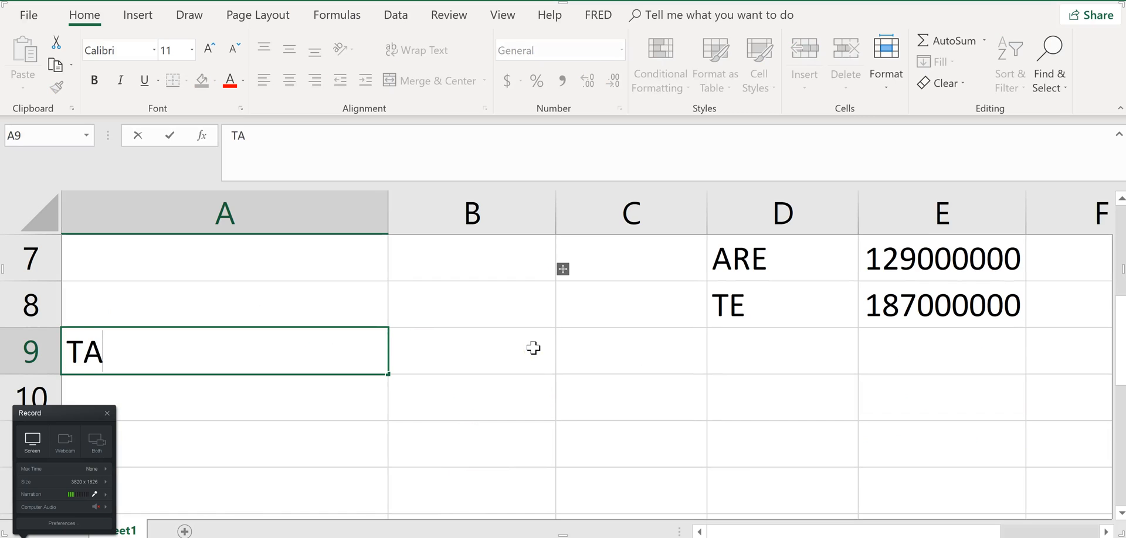
key("Tab")
type("=")
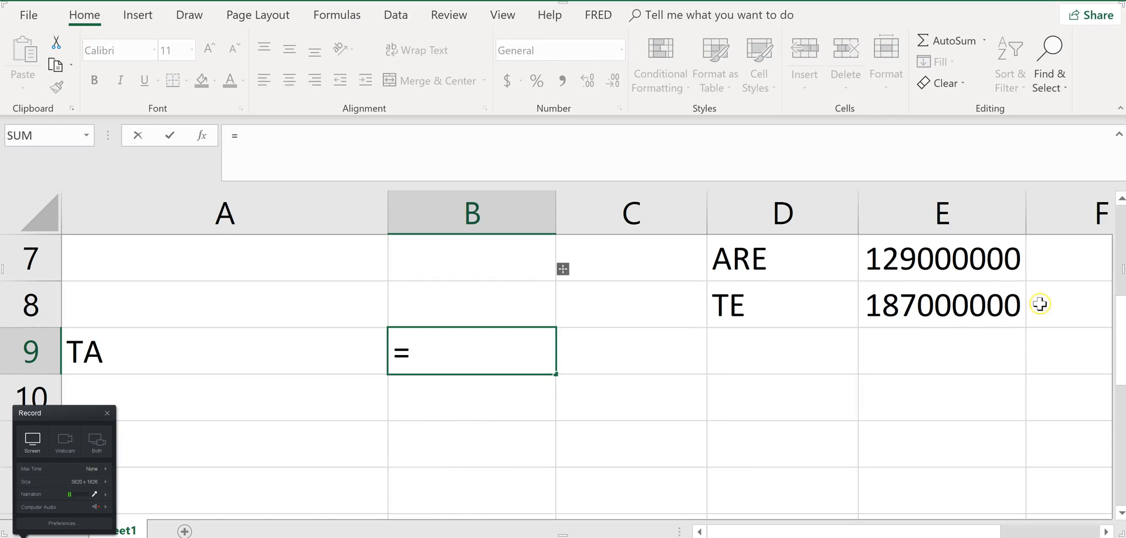
scroll(1122, 375, "up", 2)
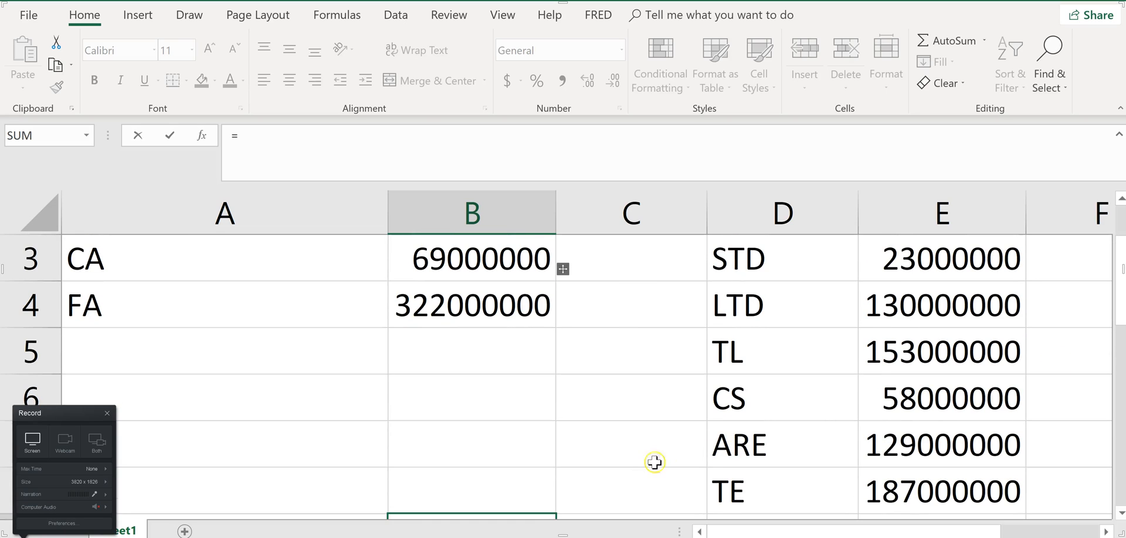
key("Escape")
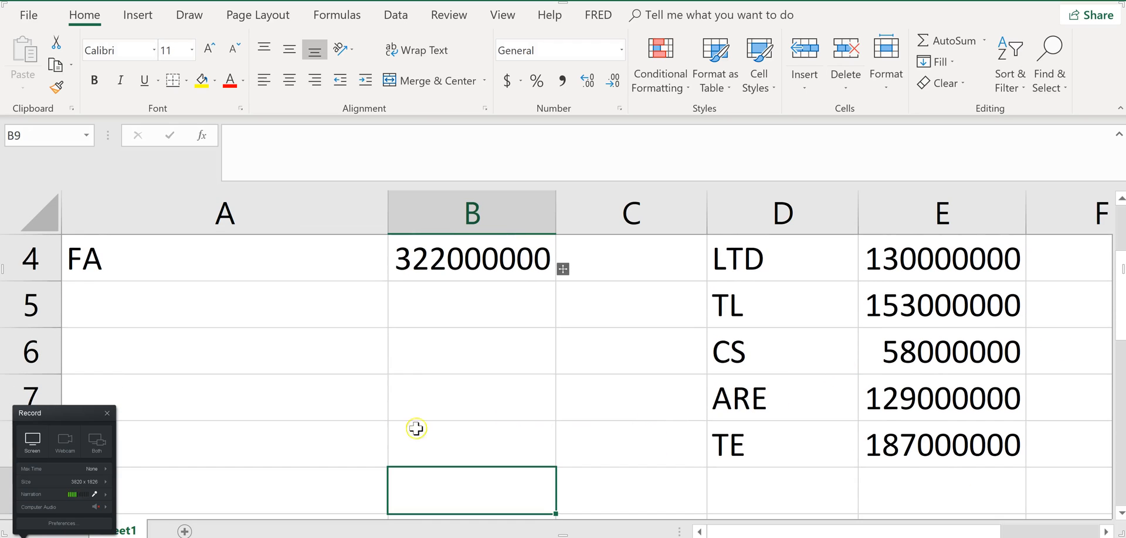
Label A7 as TA in line with the ARE row and begin a formula in B7
left_click(202, 414)
type("TA")
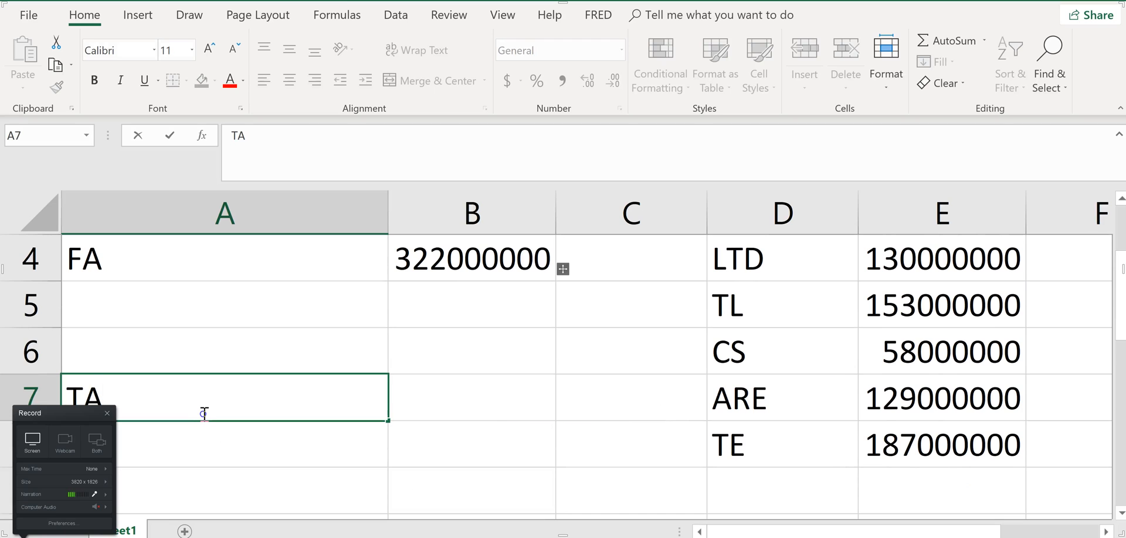
key("Tab")
type("=")
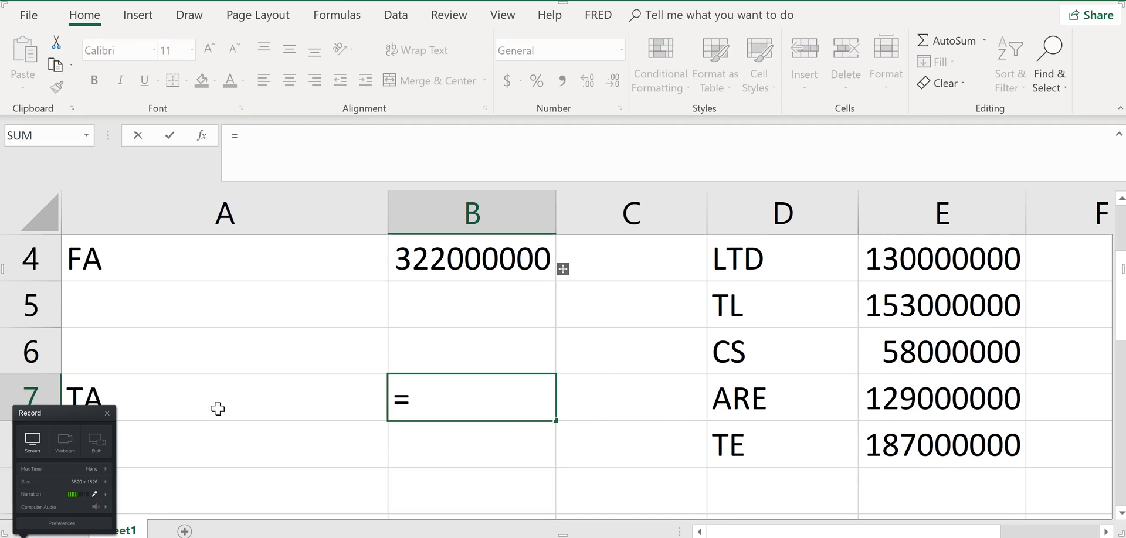
scroll(800, 444, "up", 1)
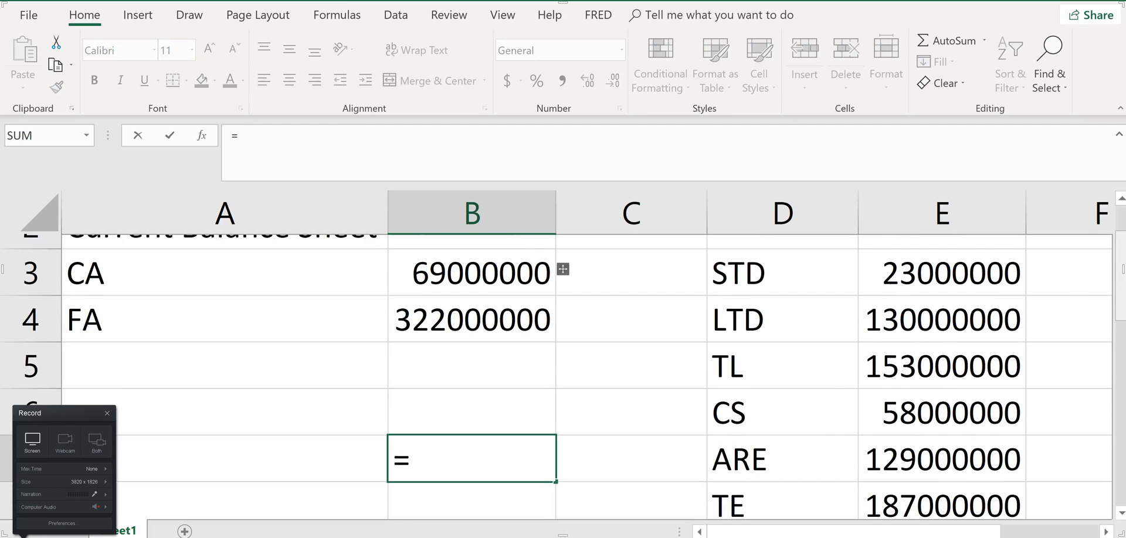
type("sum(")
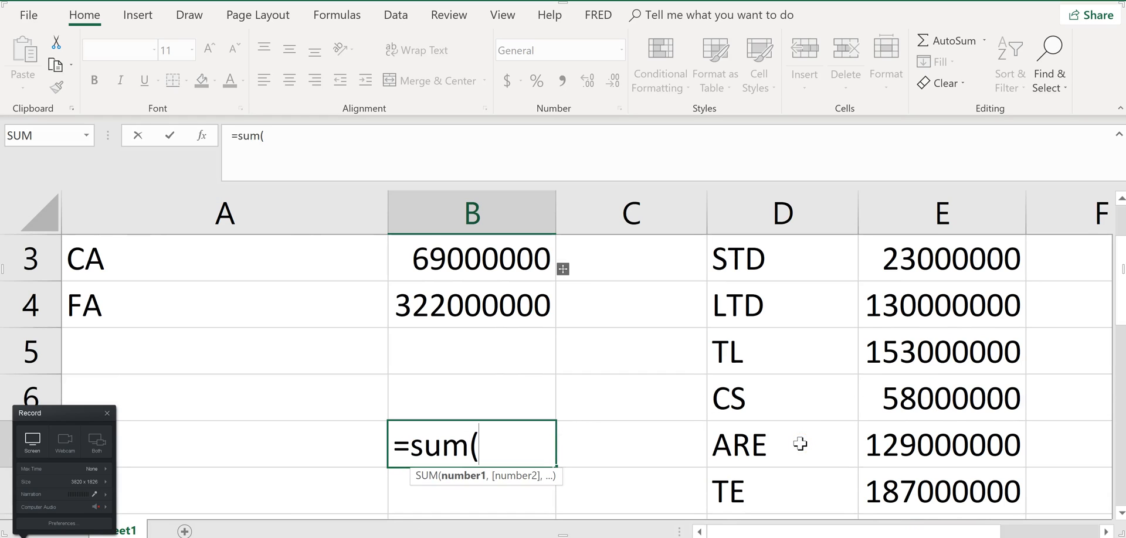
left_click(471, 265)
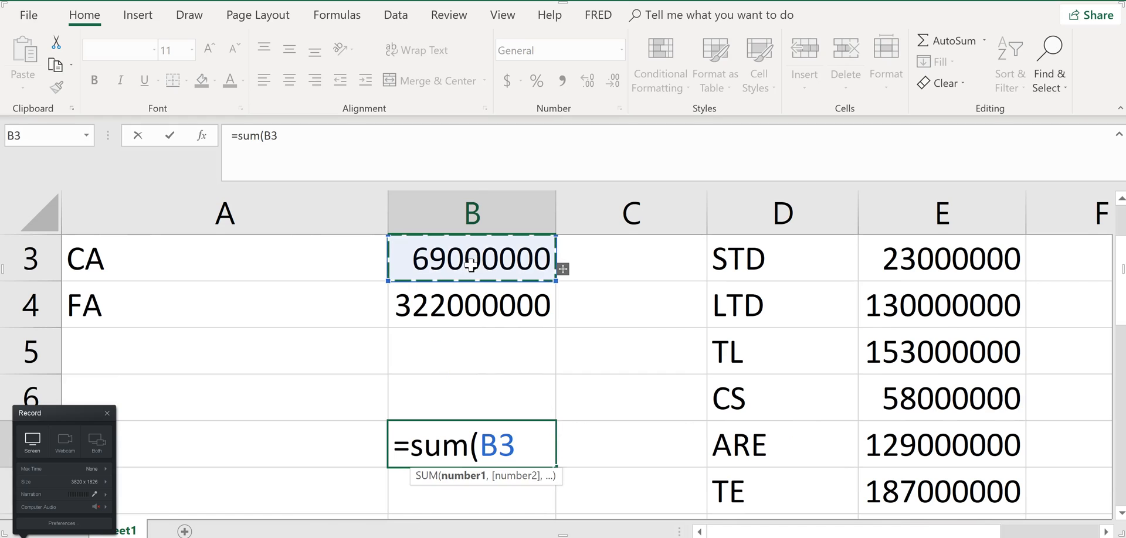
key("BackSpace")
key("BackSpace")
key("BackSpace")
key("BackSpace")
key("BackSpace")
key("BackSpace")
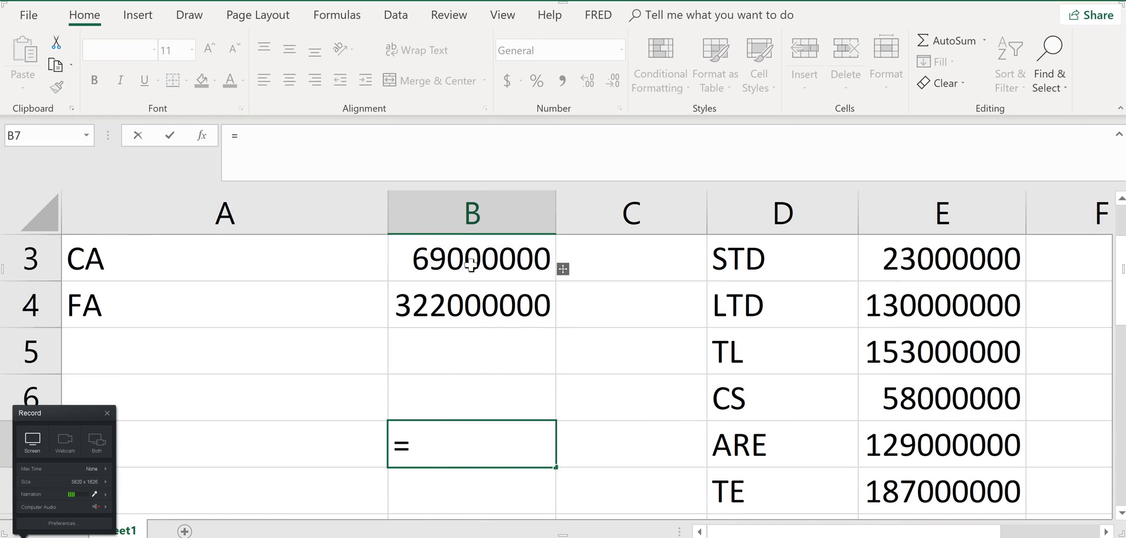
Complete the B7 total assets formula as =B3+B4, adding current assets and fixed assets
left_click(485, 262)
type("+")
left_click(487, 312)
key("Return")
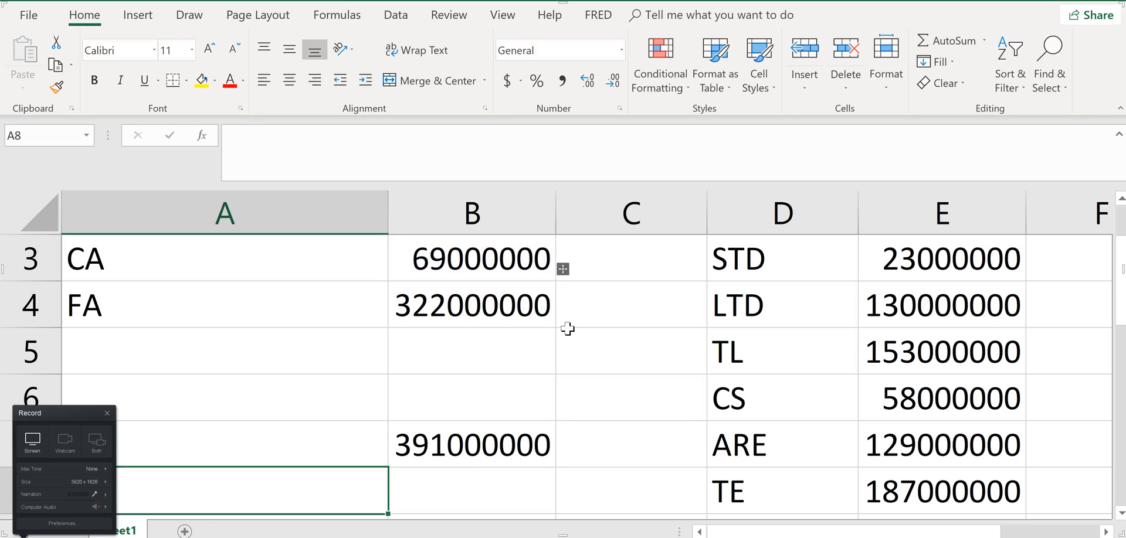
Switch to the homework page in the browser and enter 391000000 as Total assets in the c-1 balance sheet
key("alt+Tab")
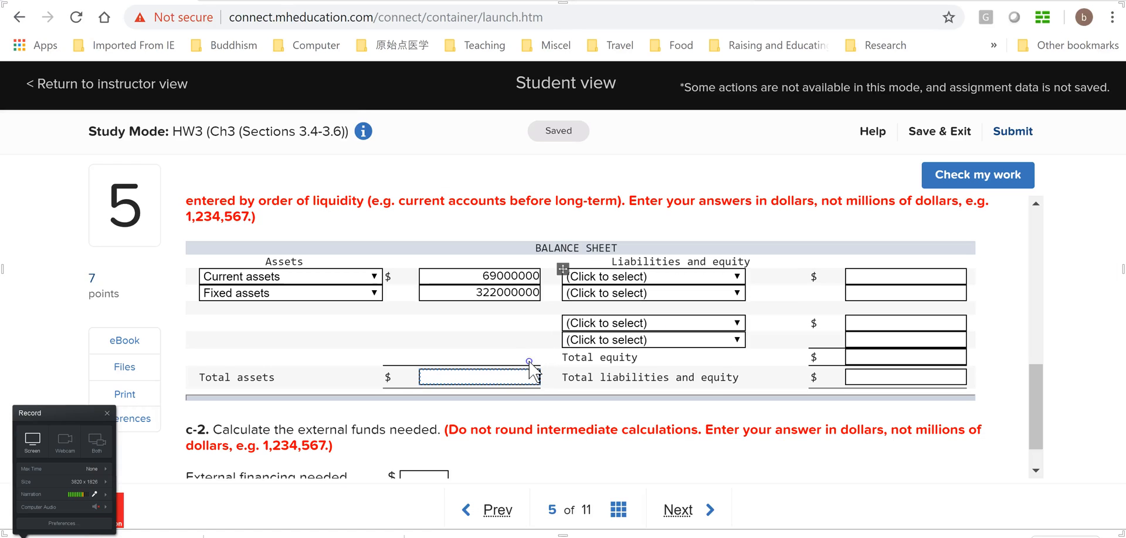
left_click(510, 374)
type("391000000")
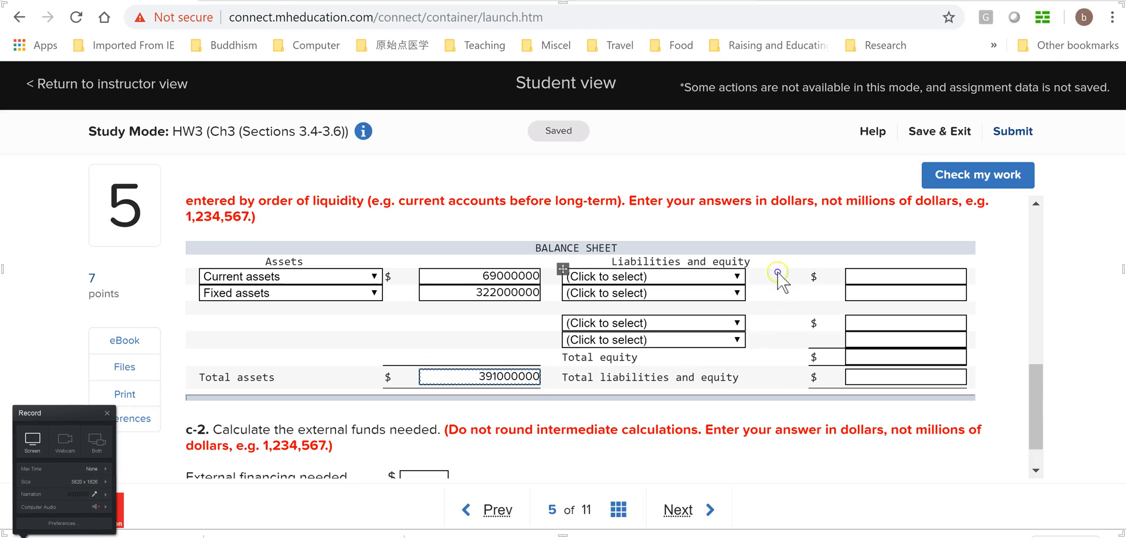
Choose Short-term debt as the first liability account and enter its amount of 23000000 from the Excel STD row
left_click(737, 276)
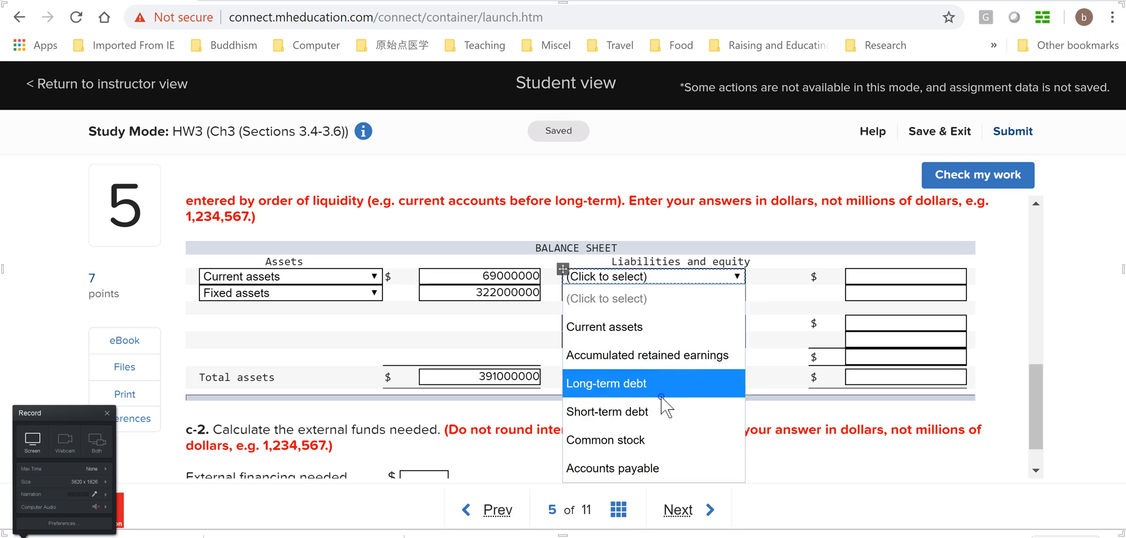
left_click(649, 413)
left_click(907, 273)
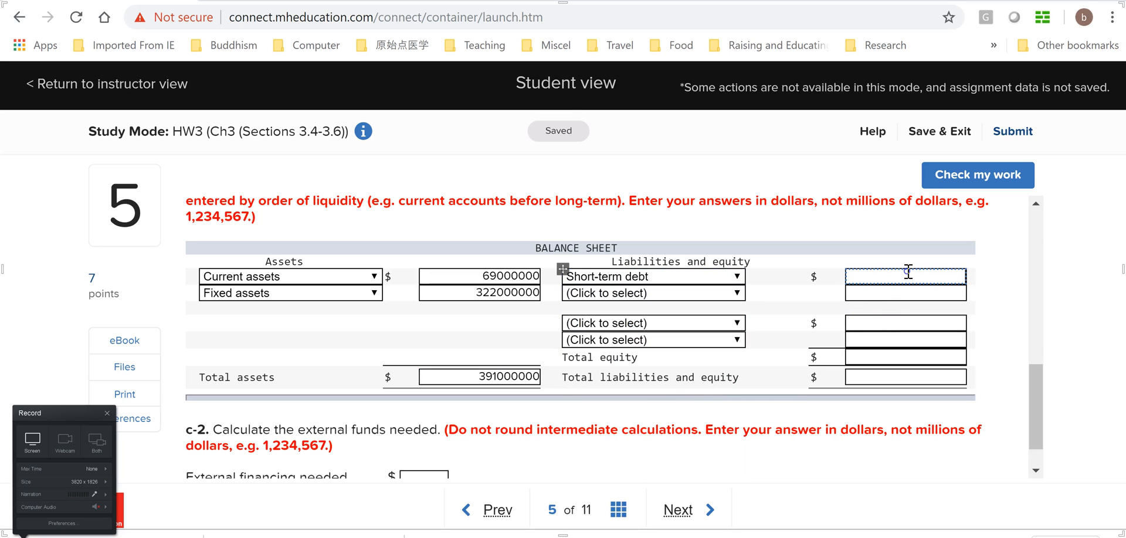
key("alt+Tab")
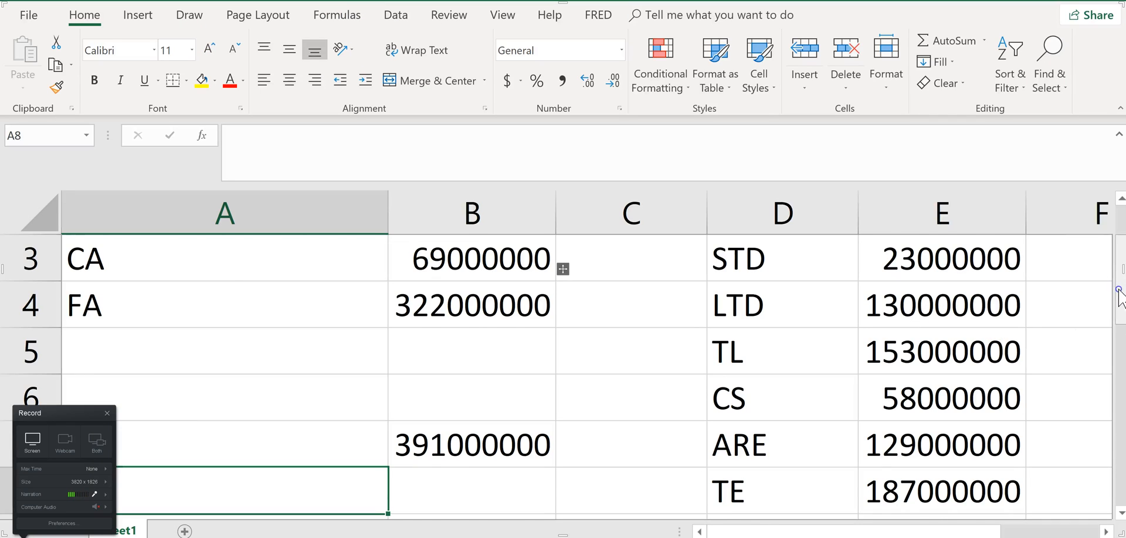
scroll(1119, 296, "up", 1)
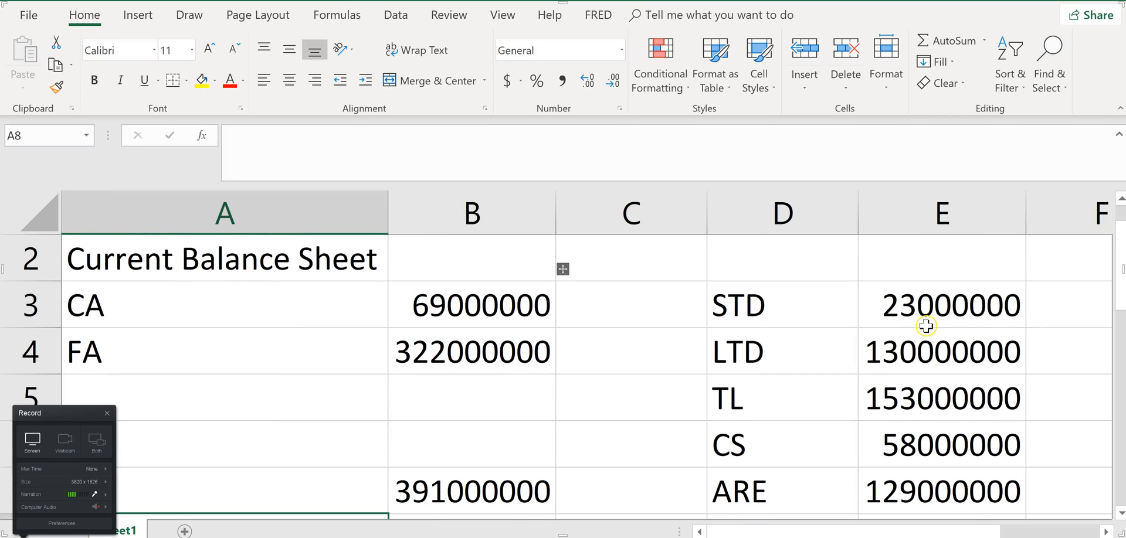
key("alt+Tab")
key("alt+Tab")
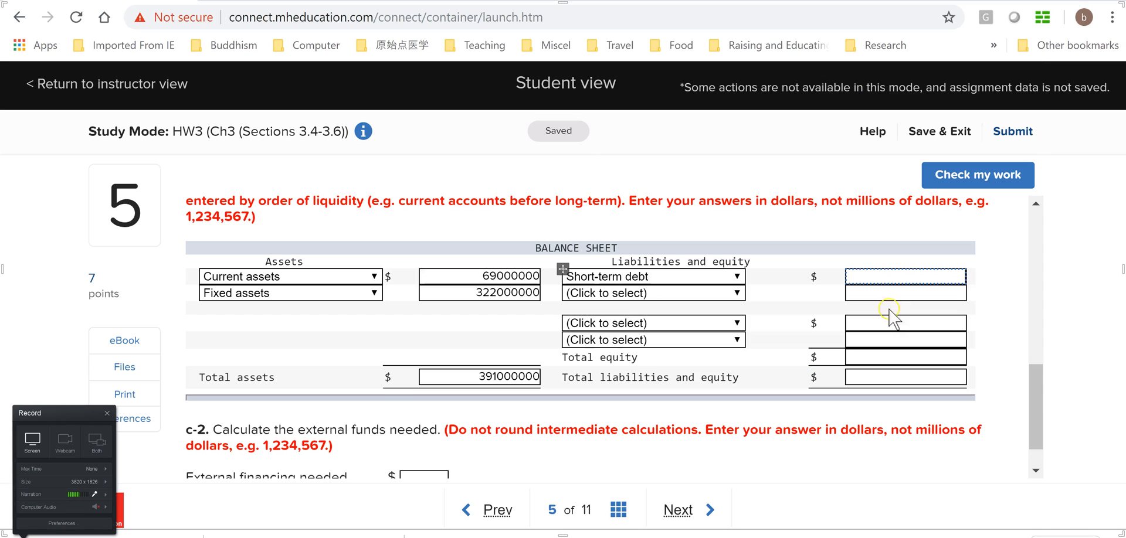
type("23000000")
Choose Long-term debt as the second liability account and enter 130000000 after checking its amount in the part a balance sheet
left_click(737, 293)
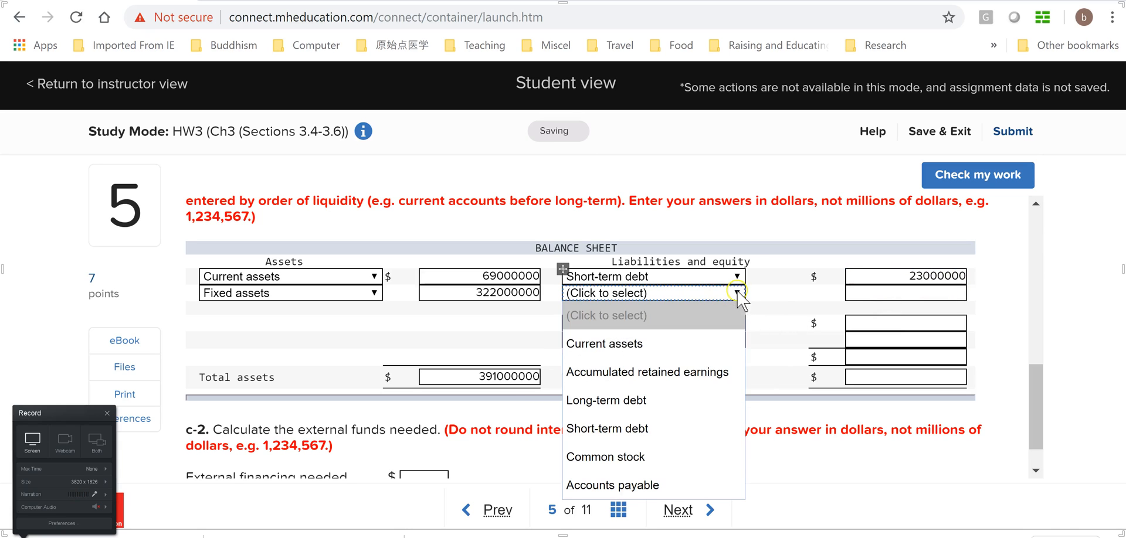
left_click(650, 401)
left_click(953, 293)
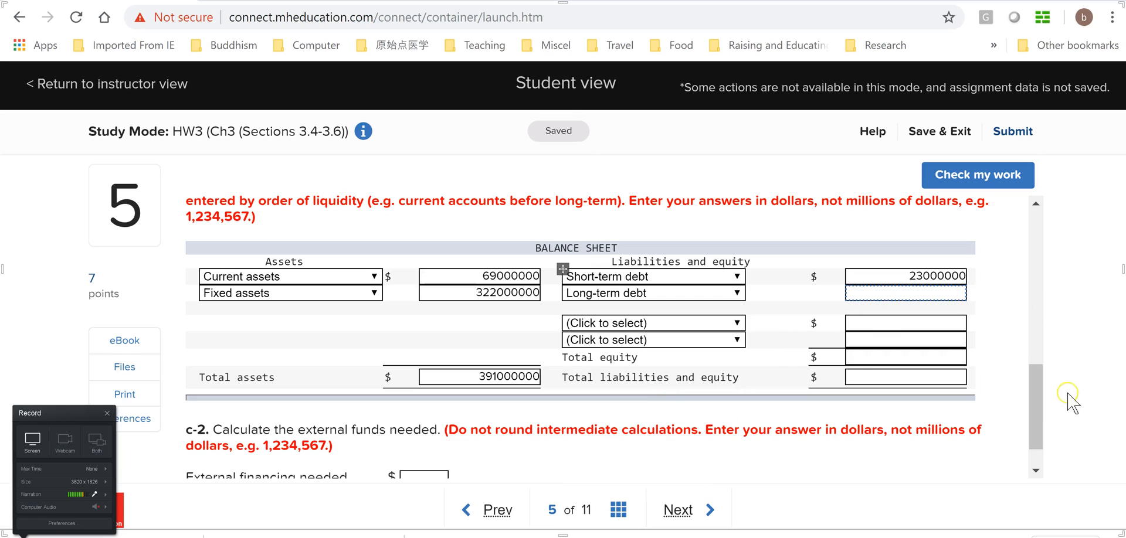
left_click_drag(1036, 411, 1067, 311)
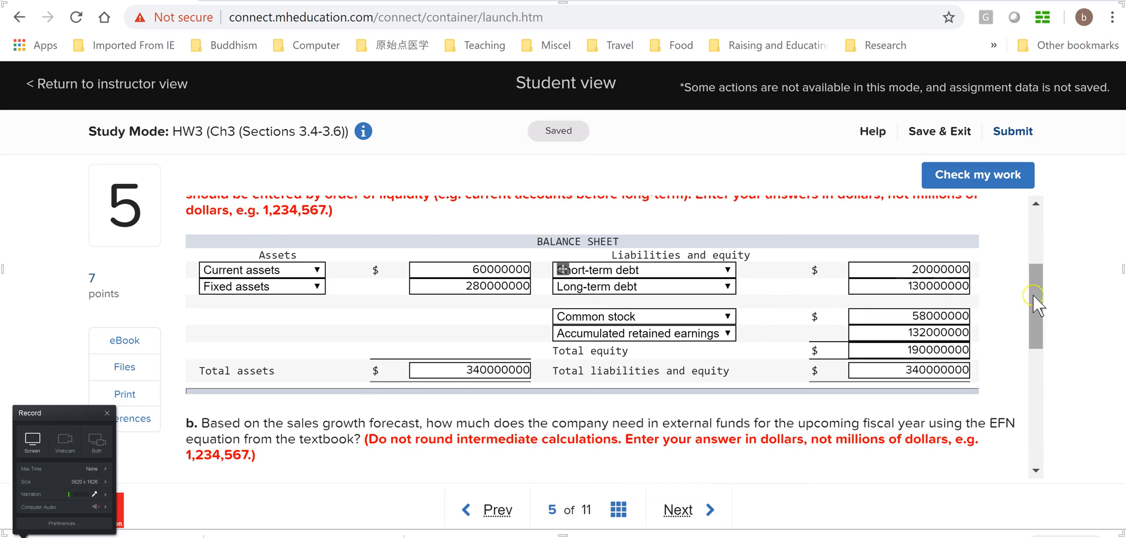
left_click_drag(1046, 297, 1034, 418)
left_click(936, 296)
type("130000000")
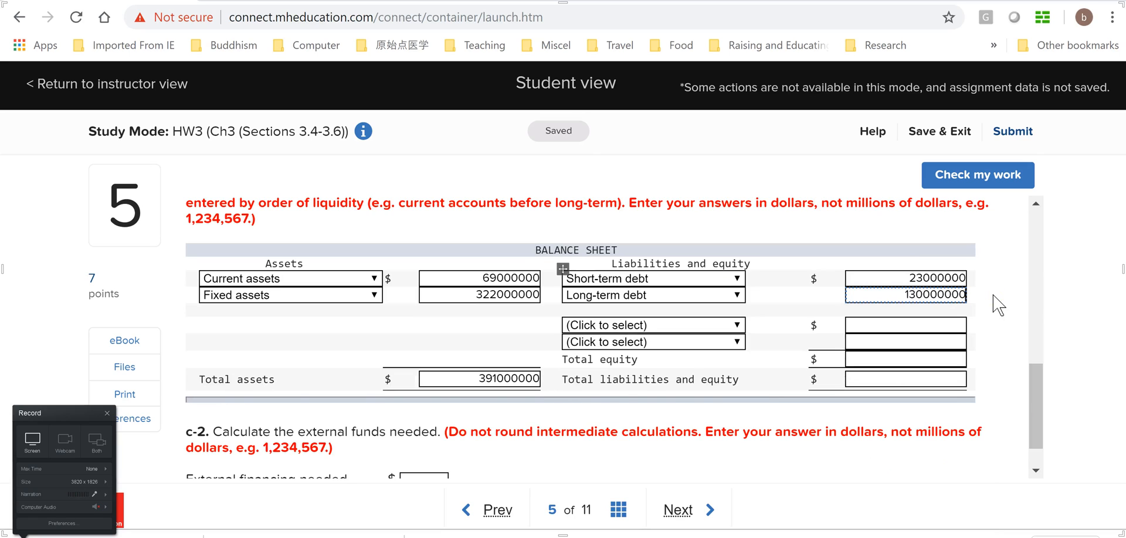
Choose Common stock as the first equity account in c-1 and enter 58000000 after checking its amount in the part a balance sheet
left_click(736, 324)
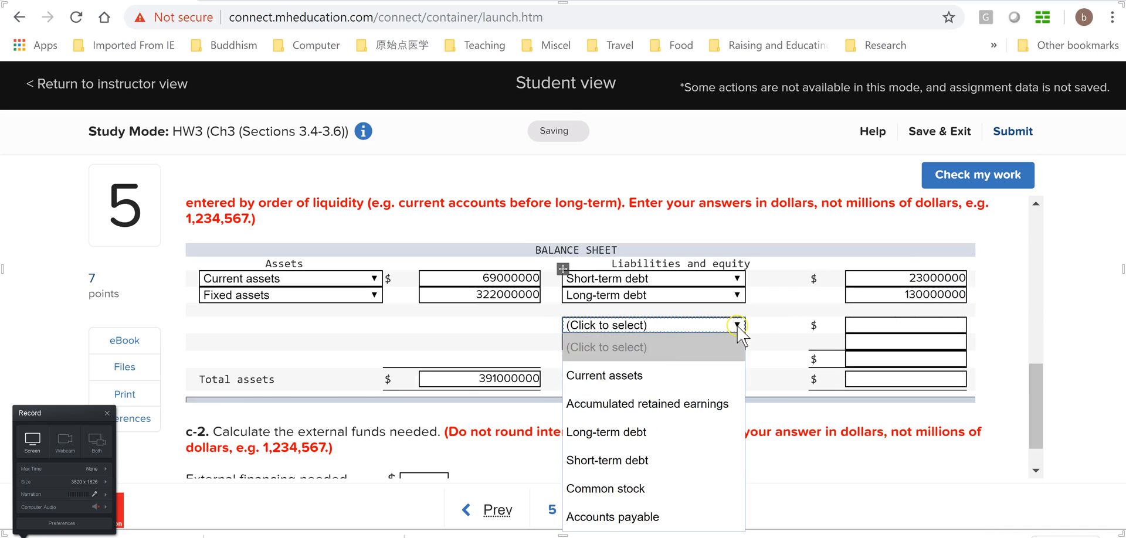
left_click(660, 488)
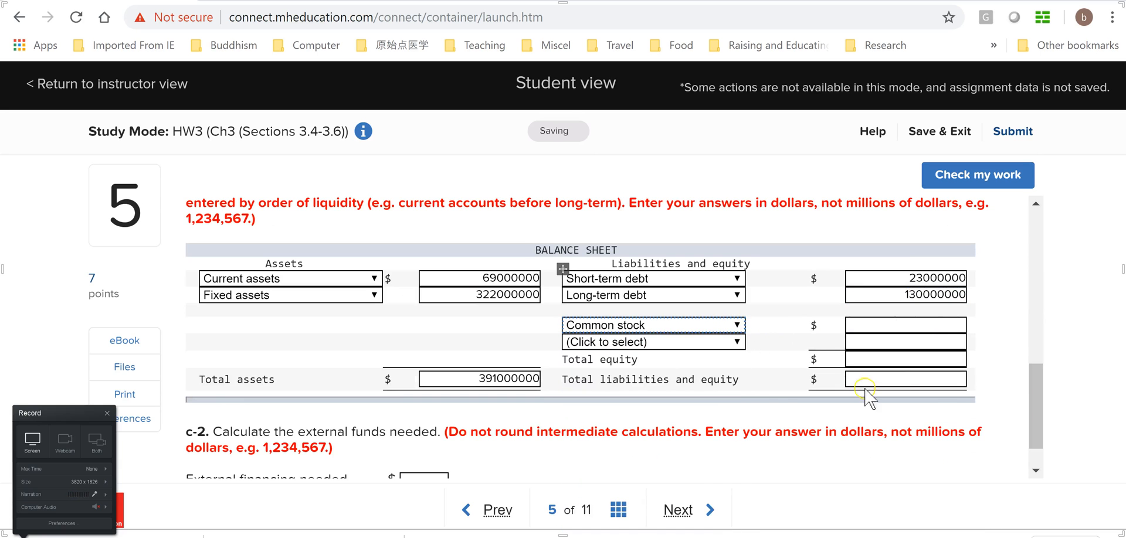
left_click(931, 325)
left_click_drag(1046, 392, 1055, 305)
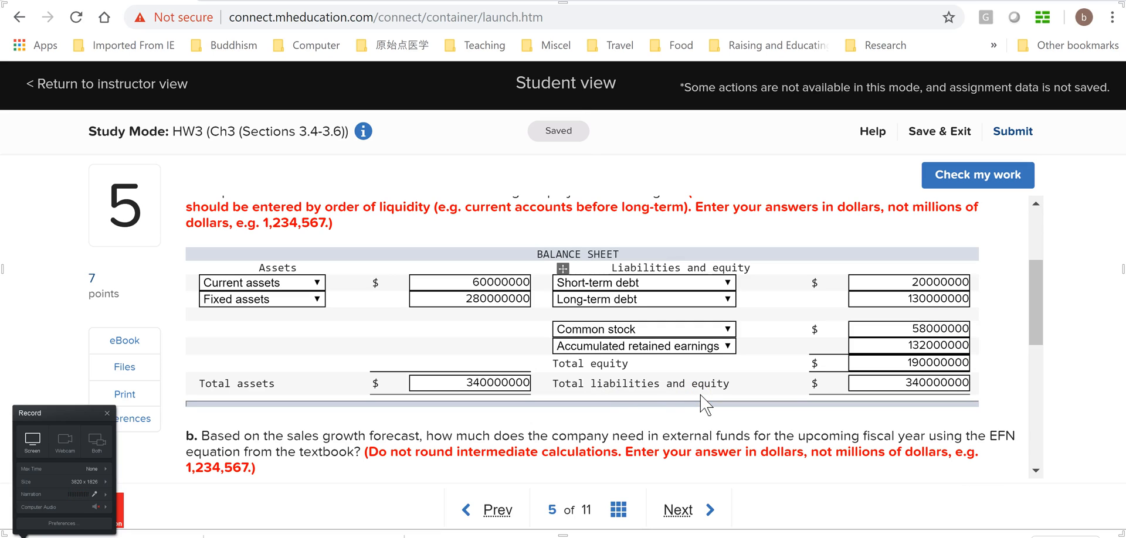
left_click(701, 300)
left_click(1040, 369)
left_click_drag(1040, 369, 1076, 346)
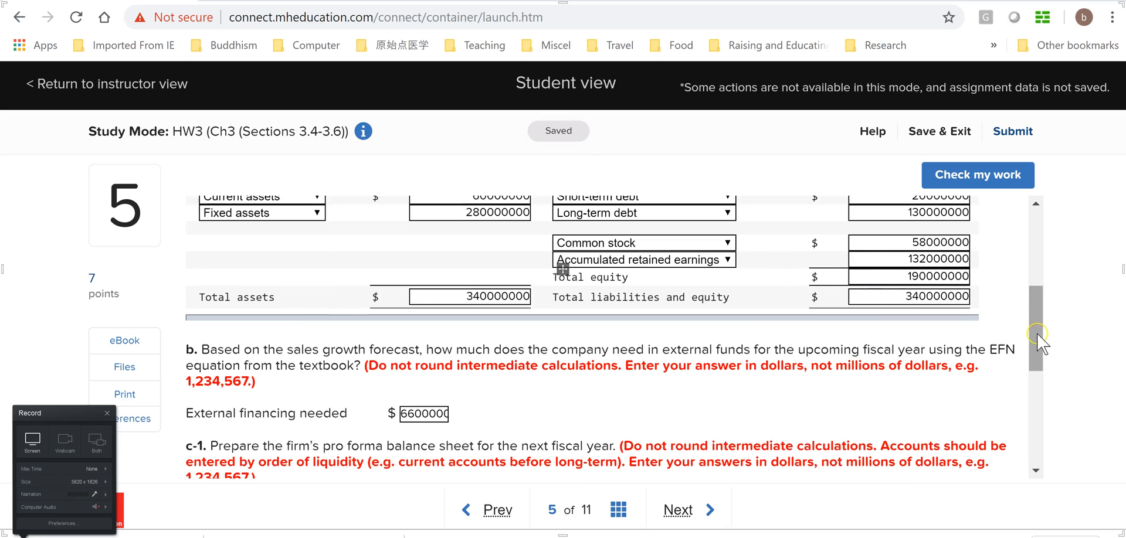
scroll(1009, 413, "down", 4)
left_click(930, 340)
type("58000000")
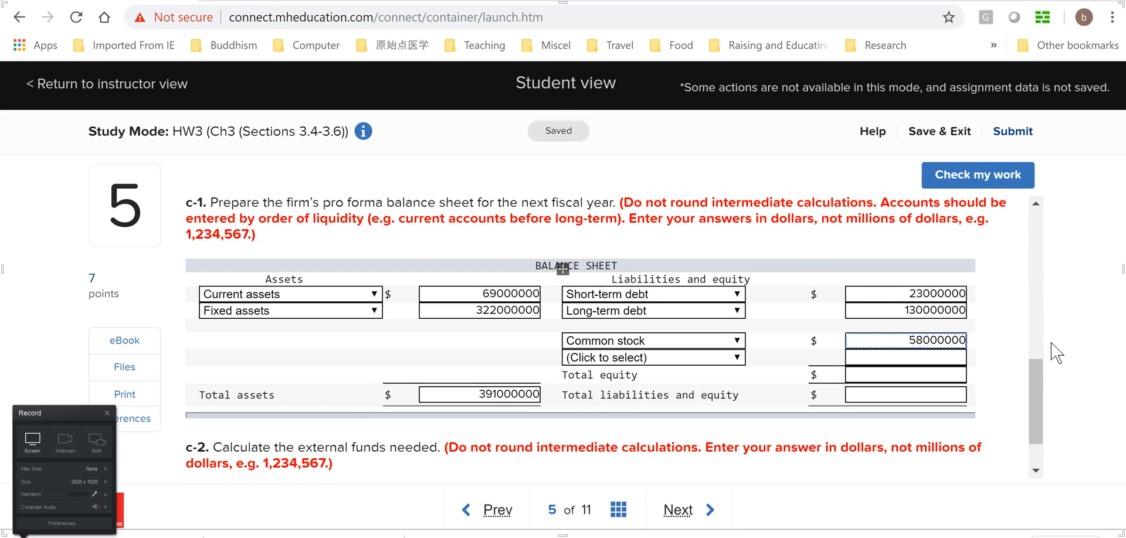
Switch to the Excel workbook and examine the formulas for TL in E5 and ARE in E7
key("alt+Tab")
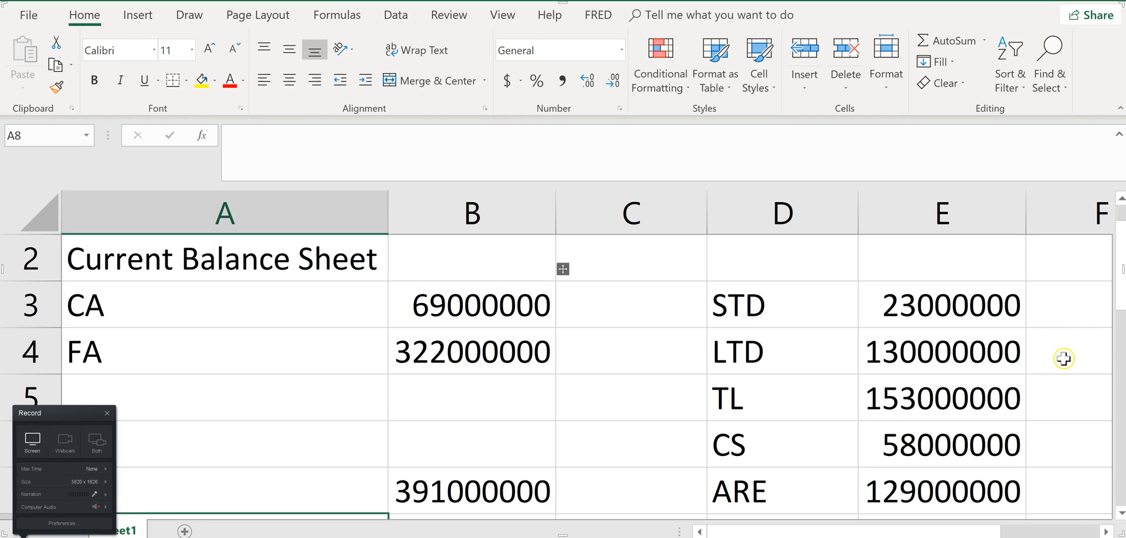
scroll(1023, 444, "down", 2)
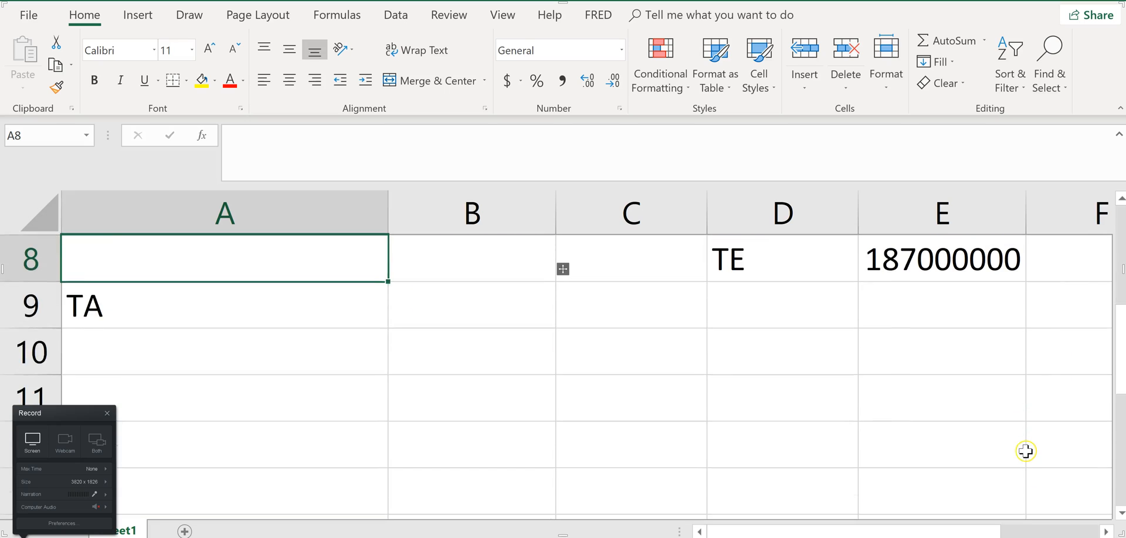
scroll(1024, 444, "up", 2)
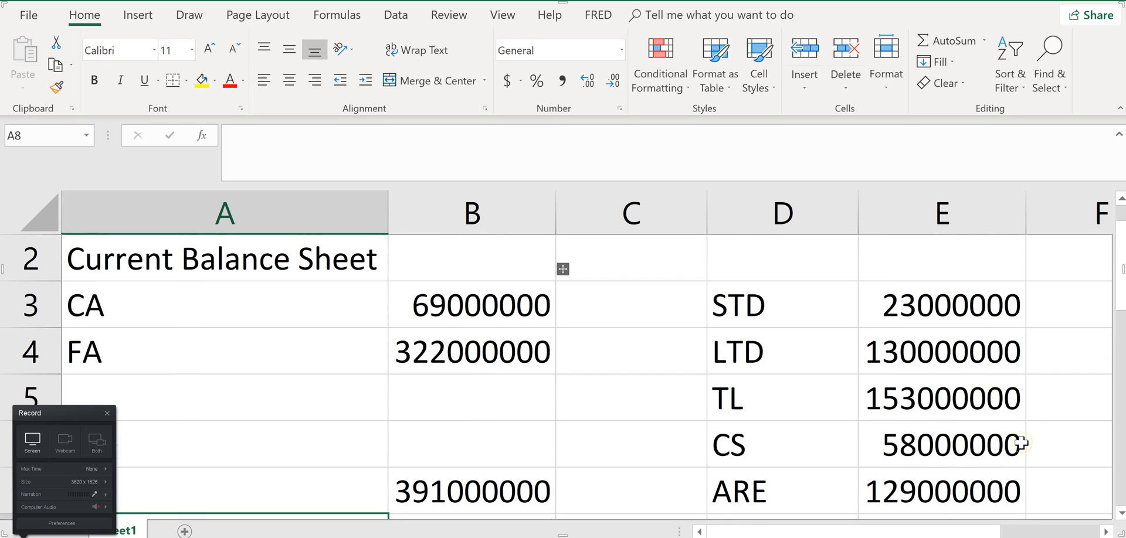
left_click(934, 409)
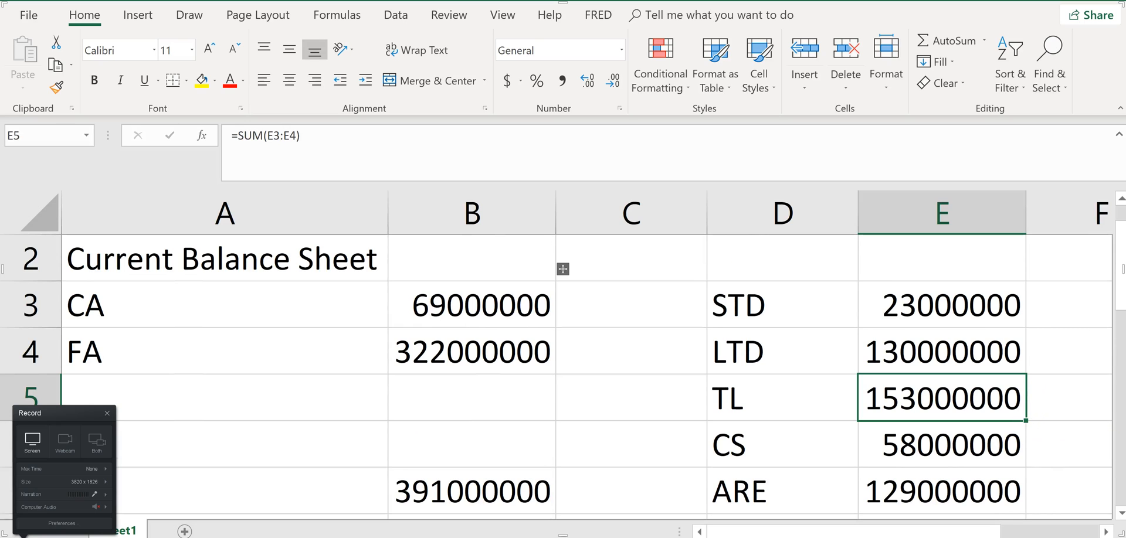
scroll(1015, 346, "down", 2)
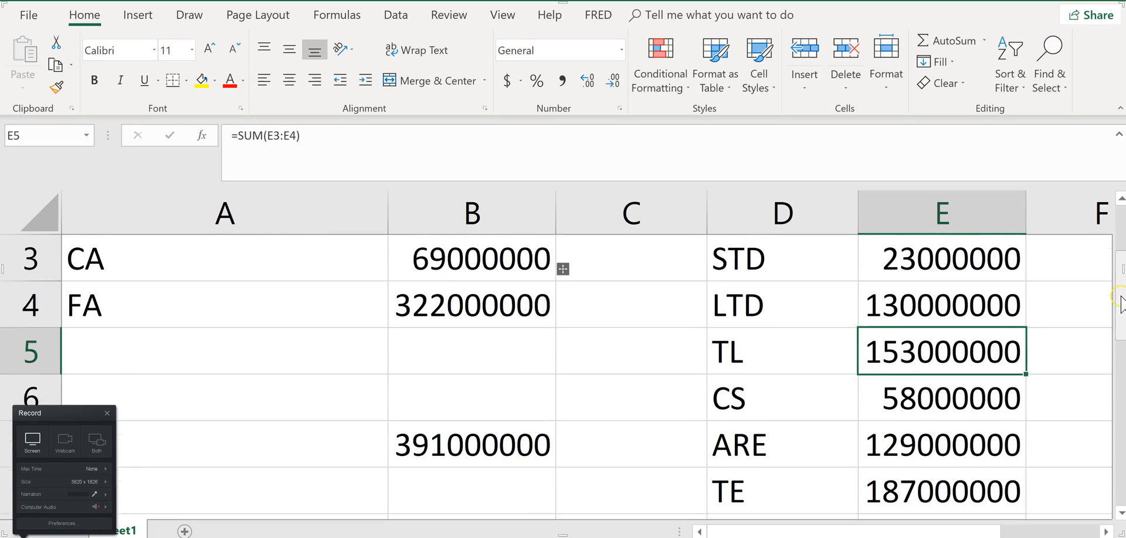
left_click(932, 399)
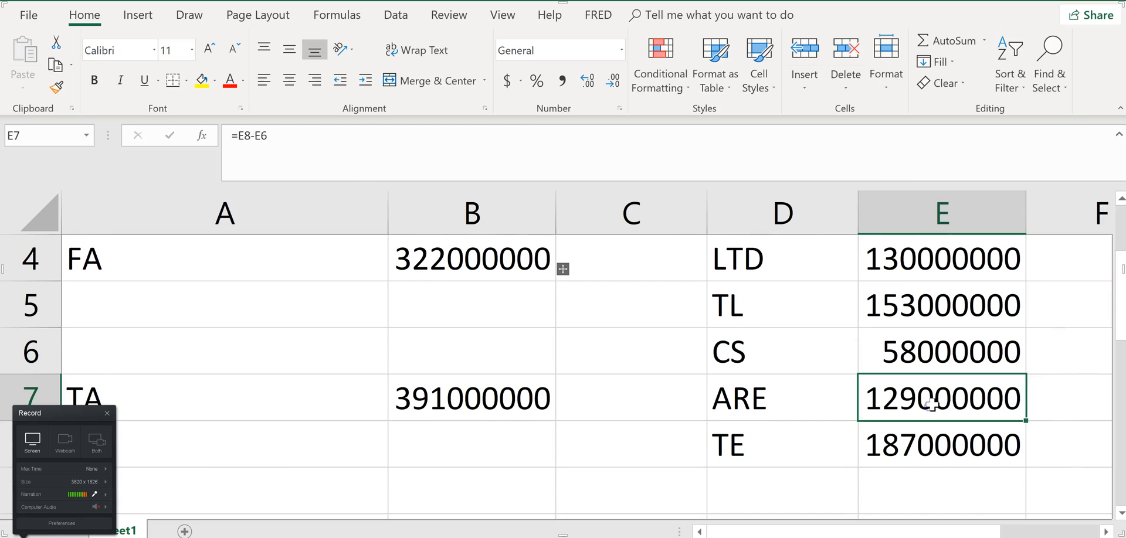
Switch back to the homework page and choose Accumulated retained earnings as the second equity account in c-1
key("alt+Tab")
left_click(733, 358)
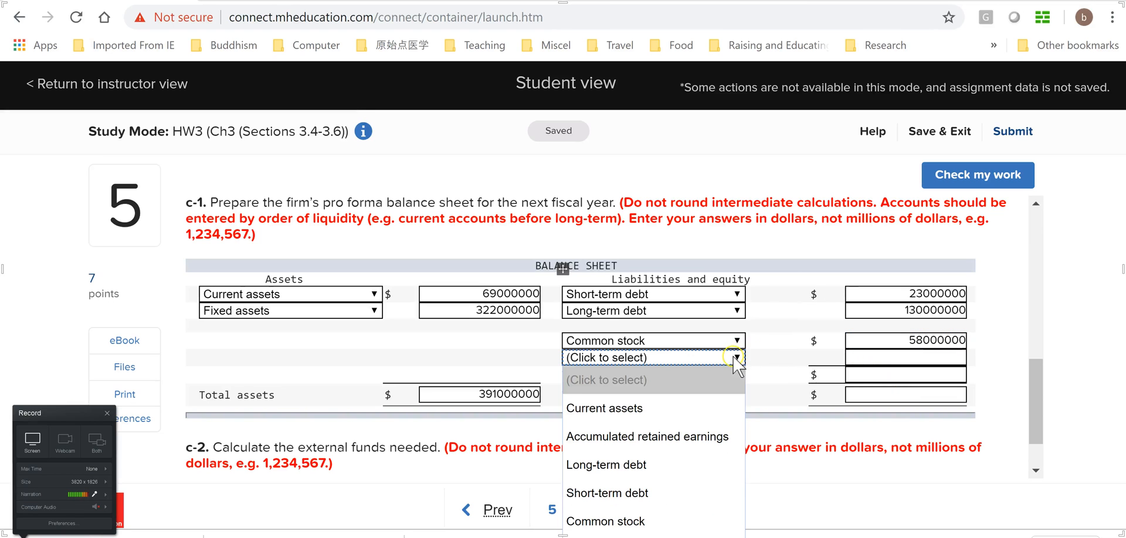
left_click(658, 437)
left_click(936, 358)
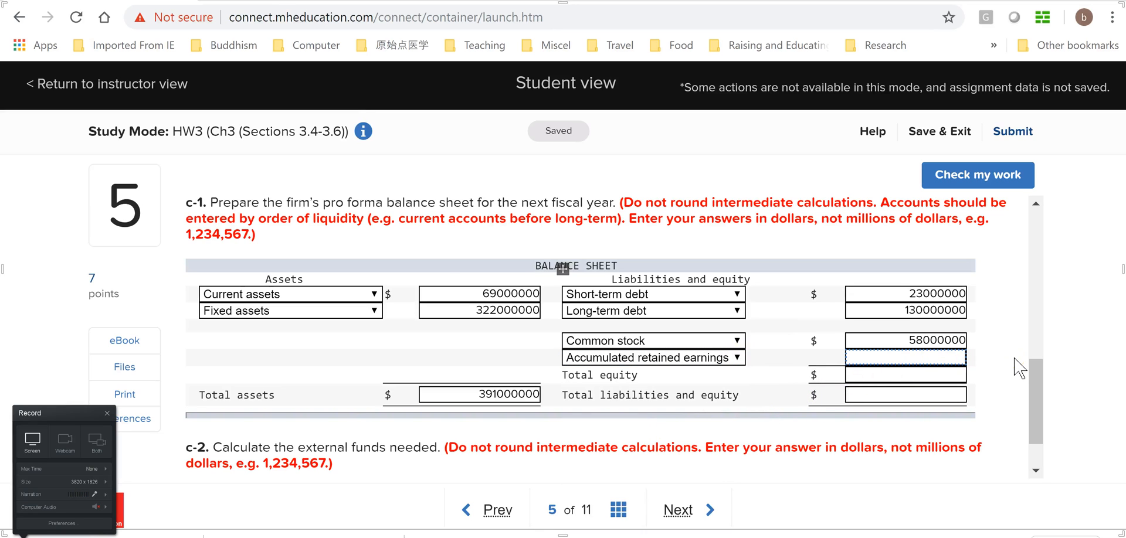
Return to Excel and examine how the total equity in E8 and the accumulated retained earnings in E7 are calculated
key("alt+Tab")
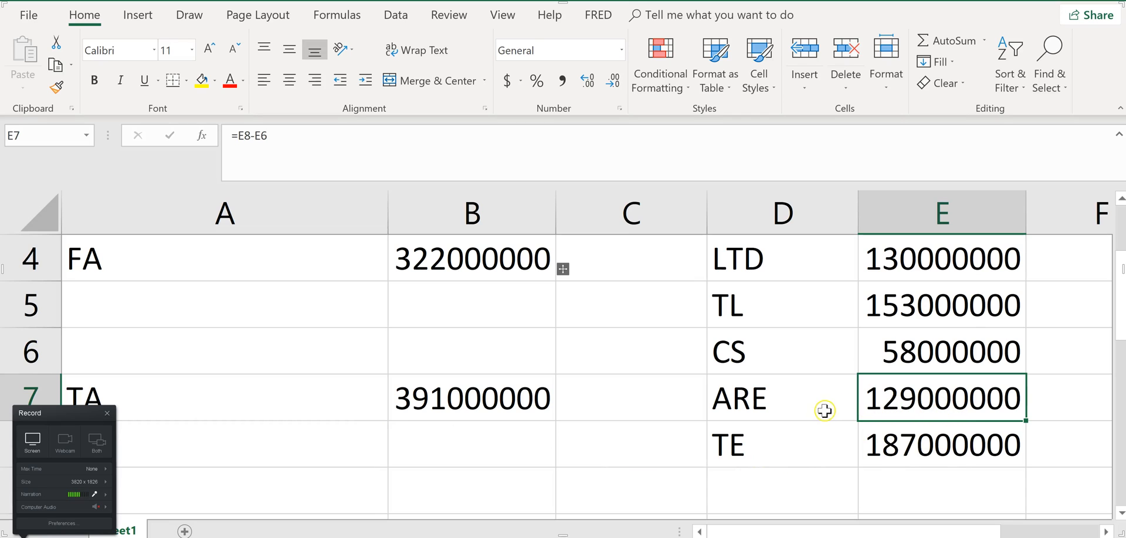
left_click(939, 450)
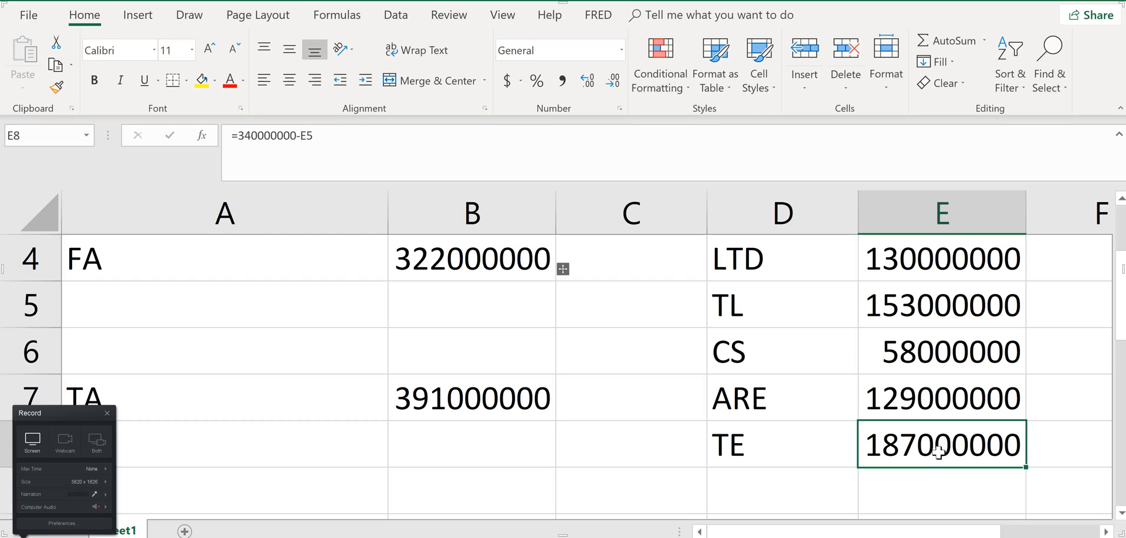
left_click(939, 404)
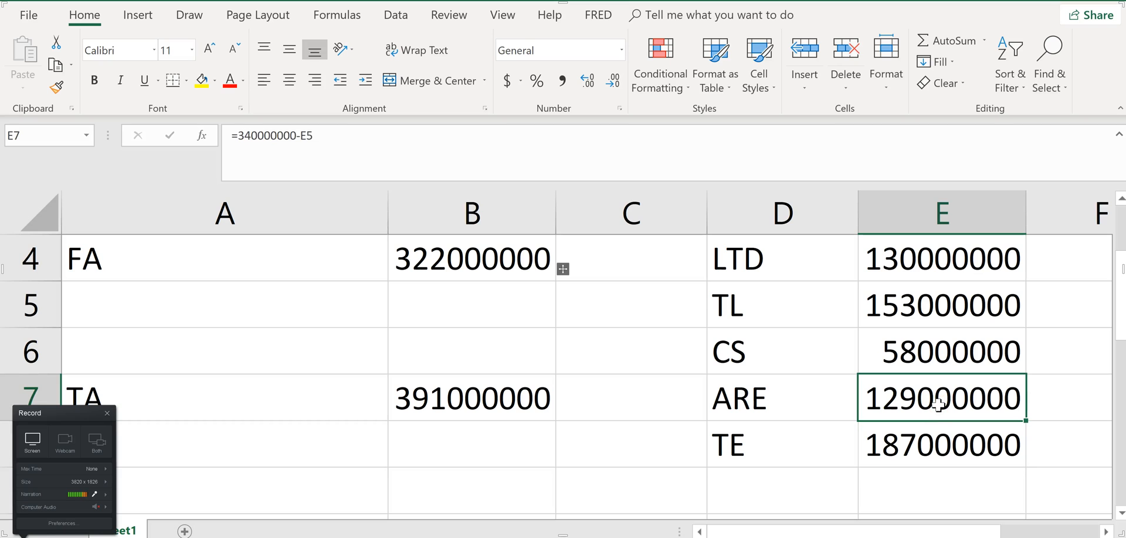
key("alt+Tab")
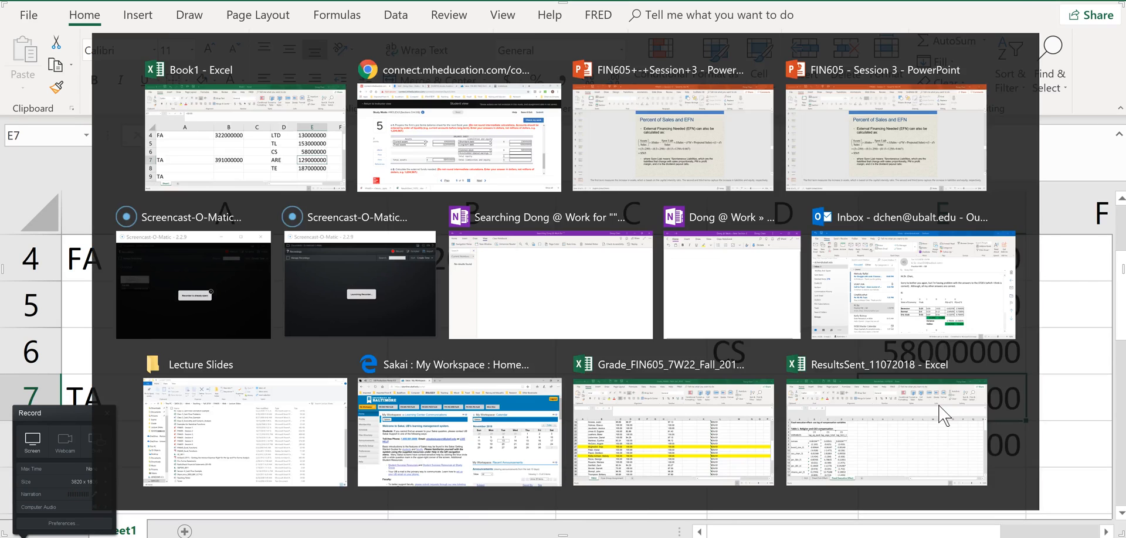
key("alt+Tab")
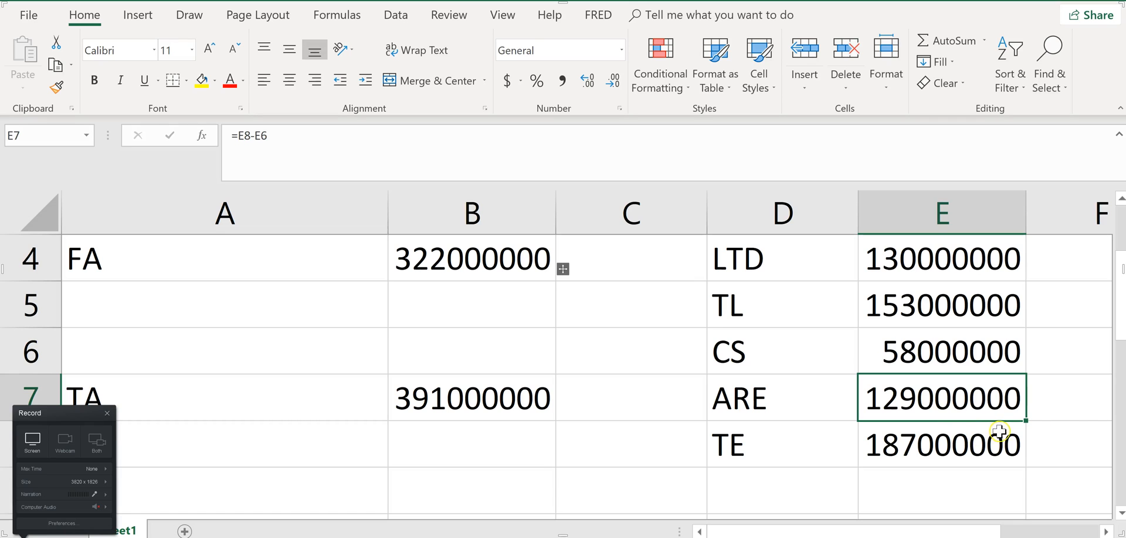
mouse_move(1123, 307)
left_mouse_down()
mouse_move(1122, 327)
mouse_move(1123, 312)
left_mouse_up()
Switch to the homework page and check the accumulated retained earnings in the part a balance sheet
key("alt+Tab")
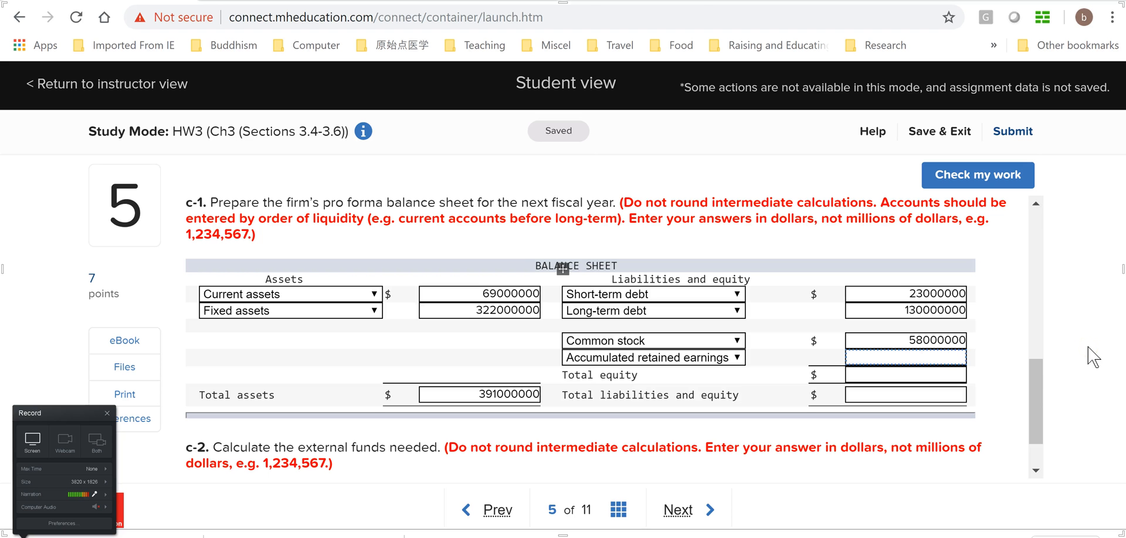
left_click_drag(1033, 388, 1038, 306)
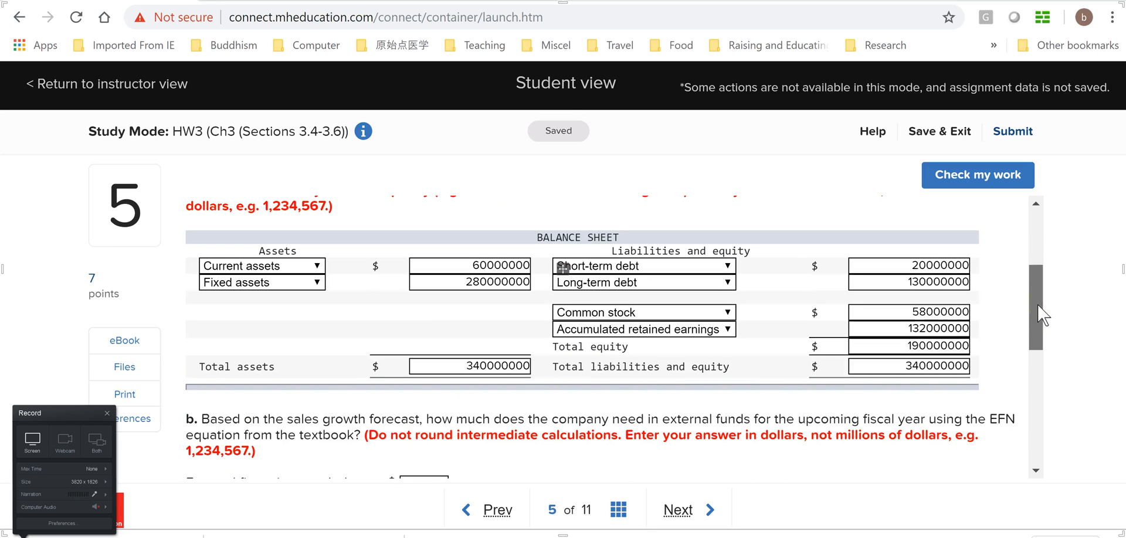
scroll(1038, 317, "down", 1)
left_click(769, 306)
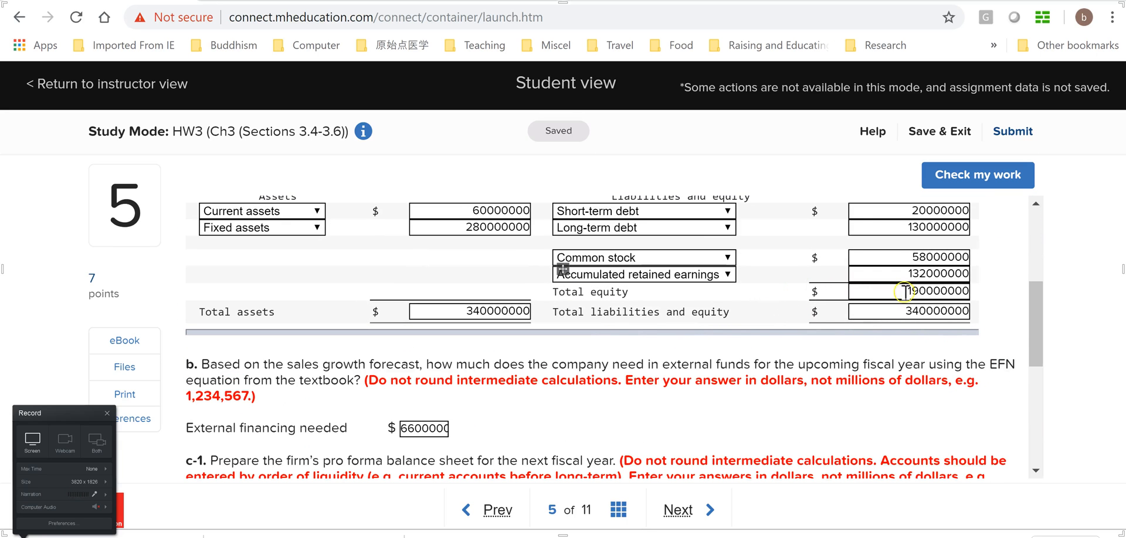
Switch to Excel and clear the old ARE formula from cell E7
key("alt+Tab")
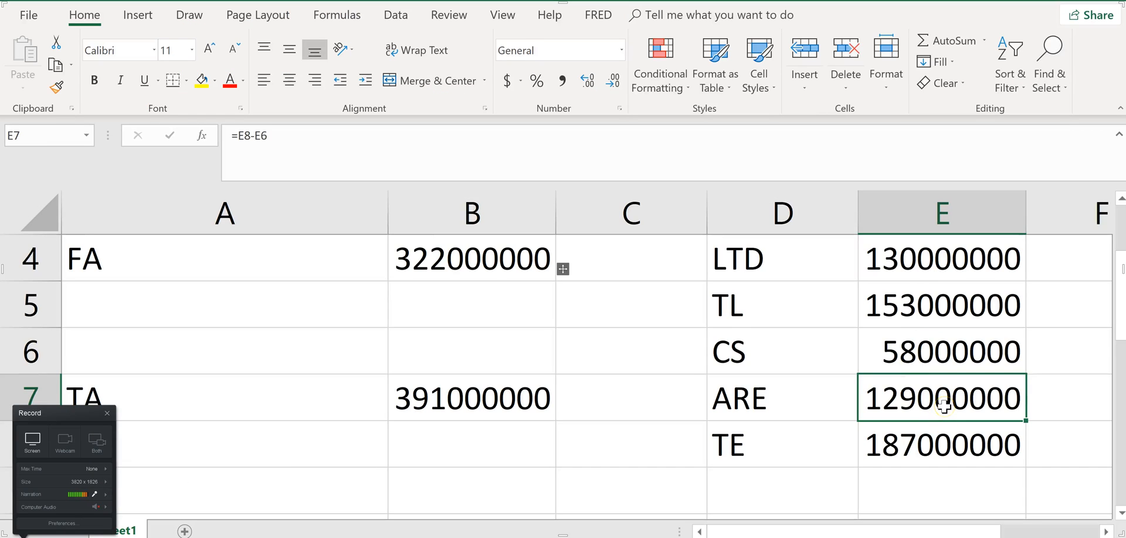
key("Delete")
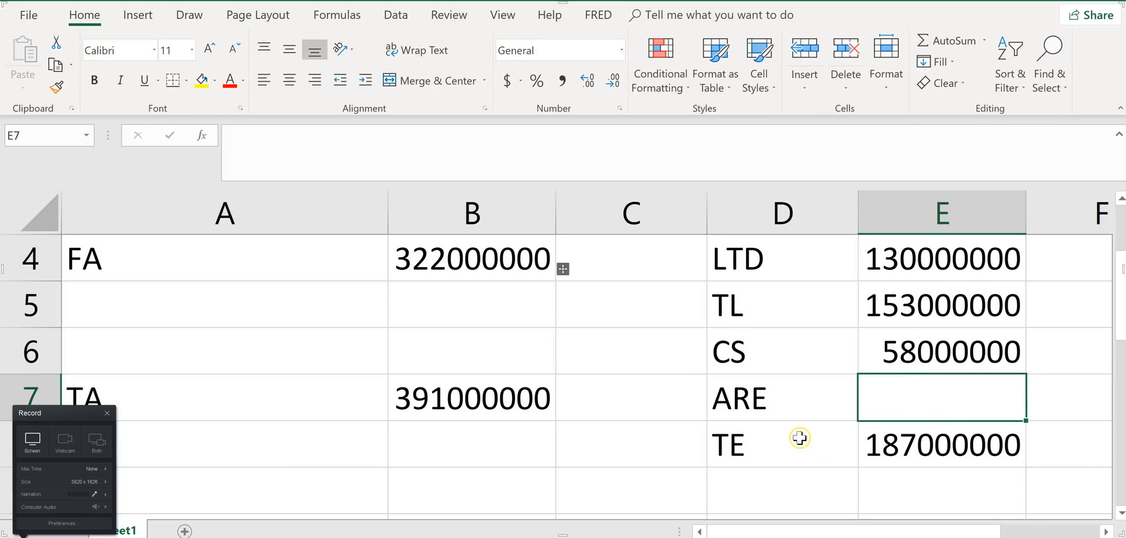
left_click(768, 493)
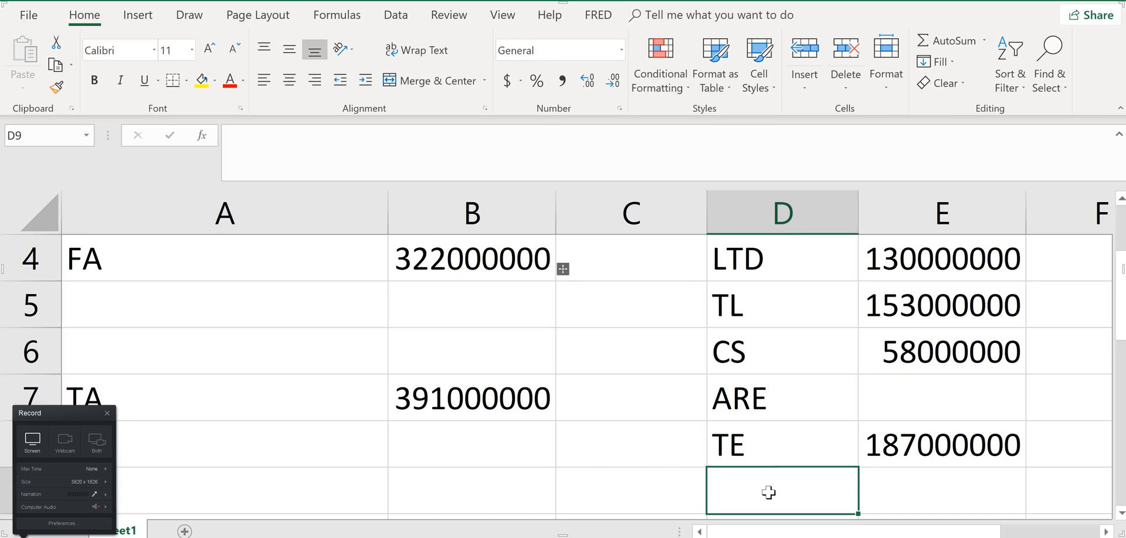
Relabel cell D7 as Current ARE and enter 132000000 beside it in E7
left_click(782, 408)
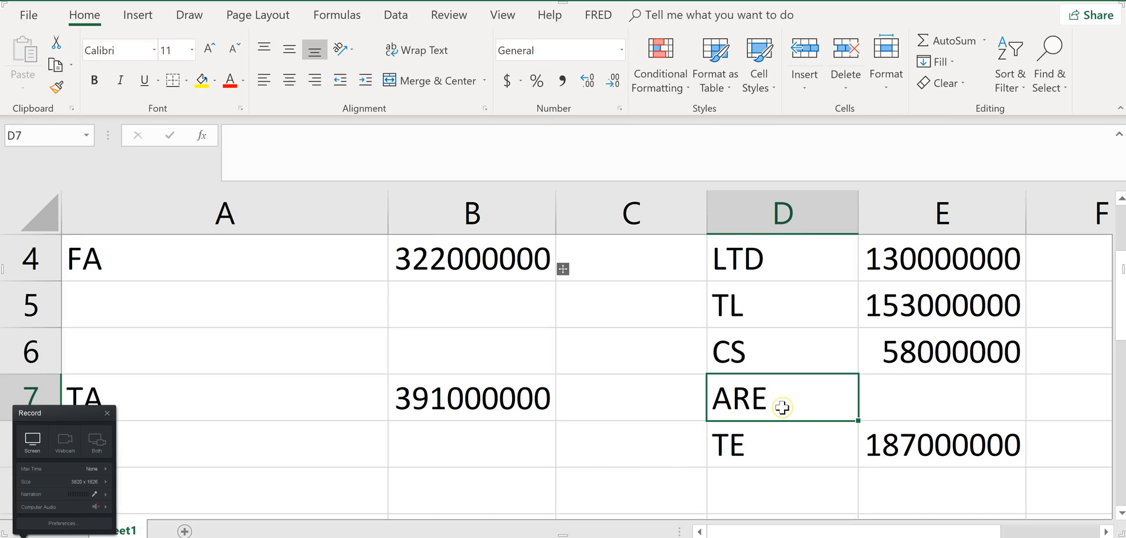
type("Currnt")
key("BackSpace")
key("BackSpace")
type("ent ARE")
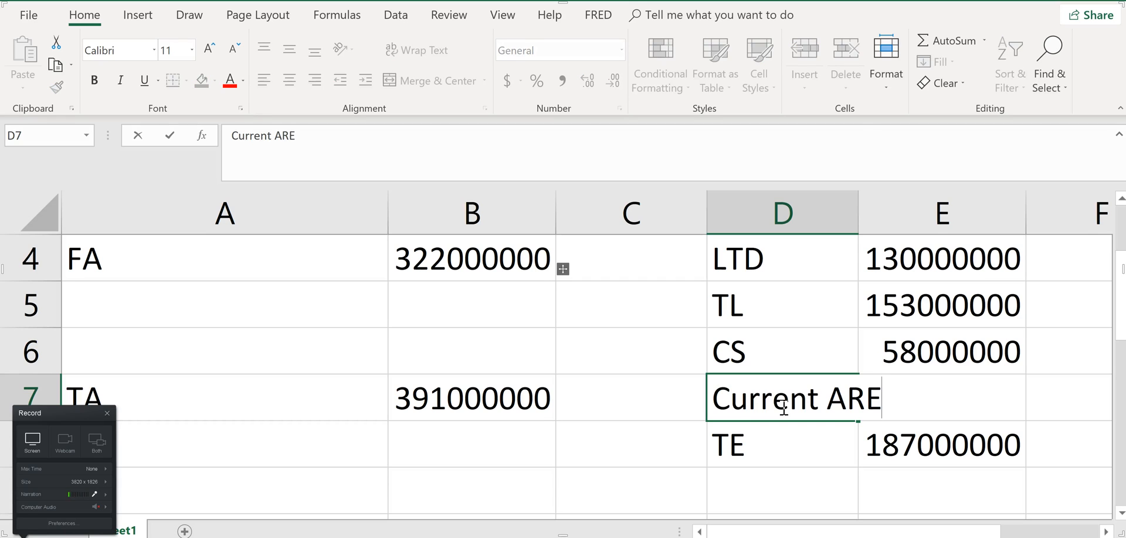
key("Tab")
type("13")
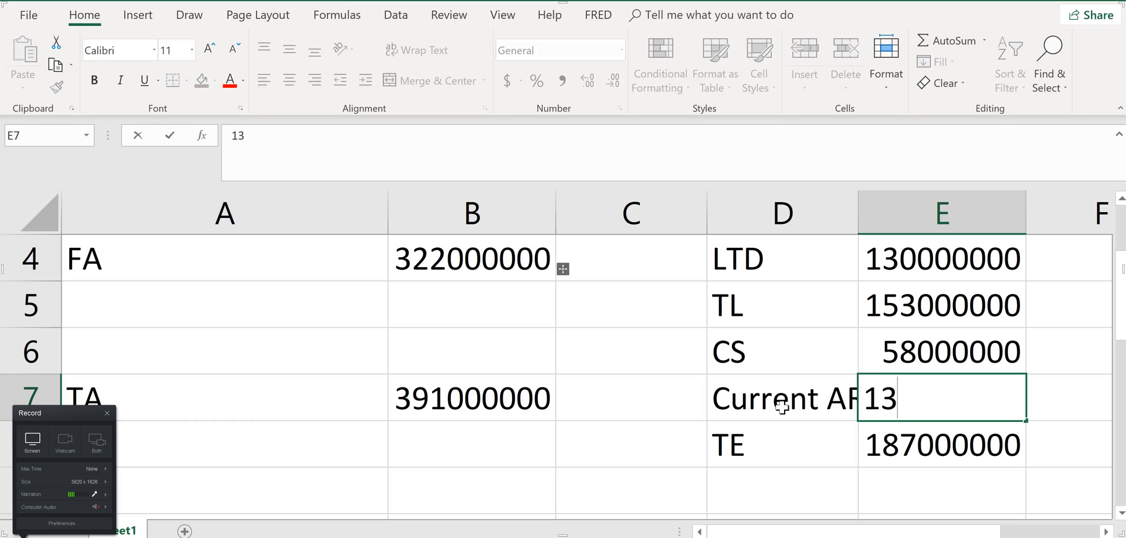
type("2000000")
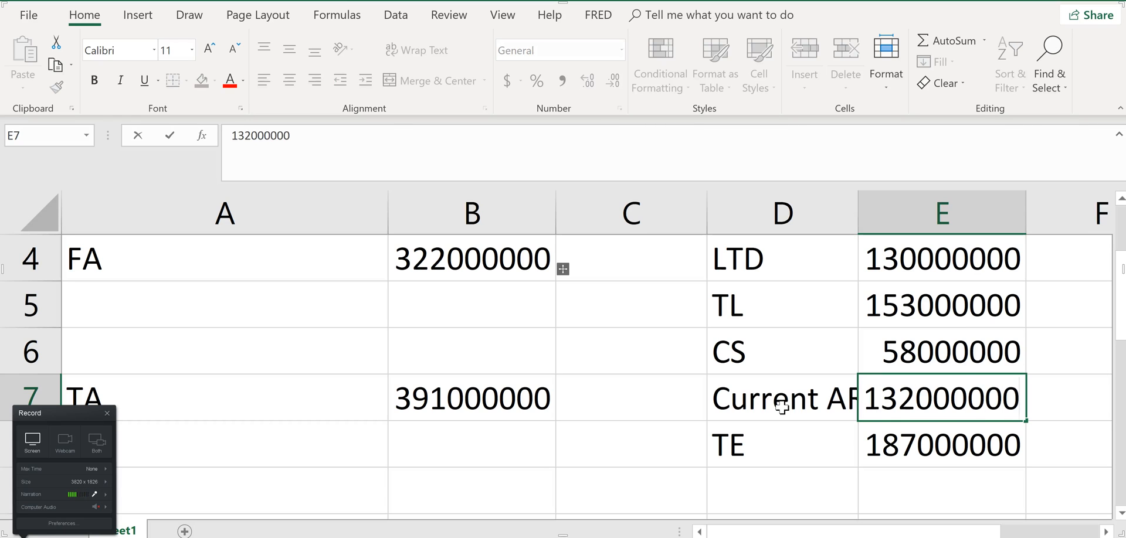
Recheck the equity amounts in part a, then undo the Current ARE label and its amount in row 7 of the Excel sheet
key("alt+Tab")
left_click(913, 292)
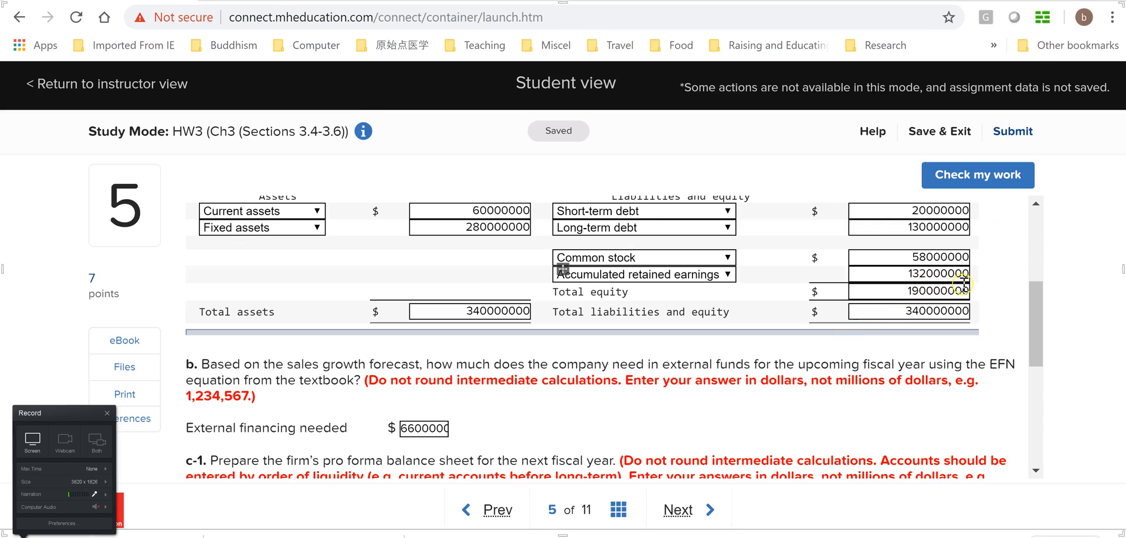
key("alt+Tab")
left_click(850, 448)
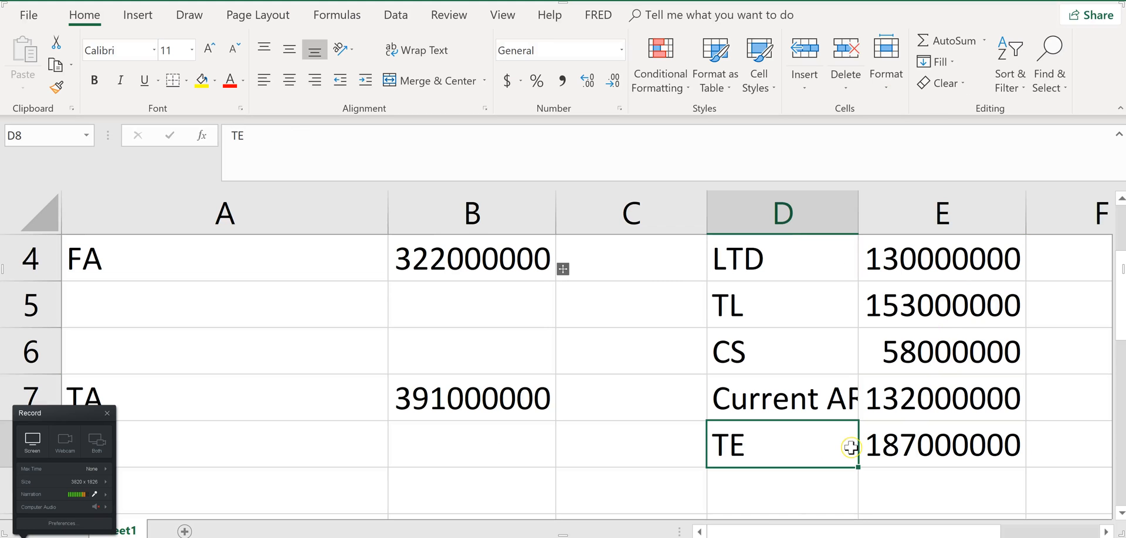
left_click(802, 400)
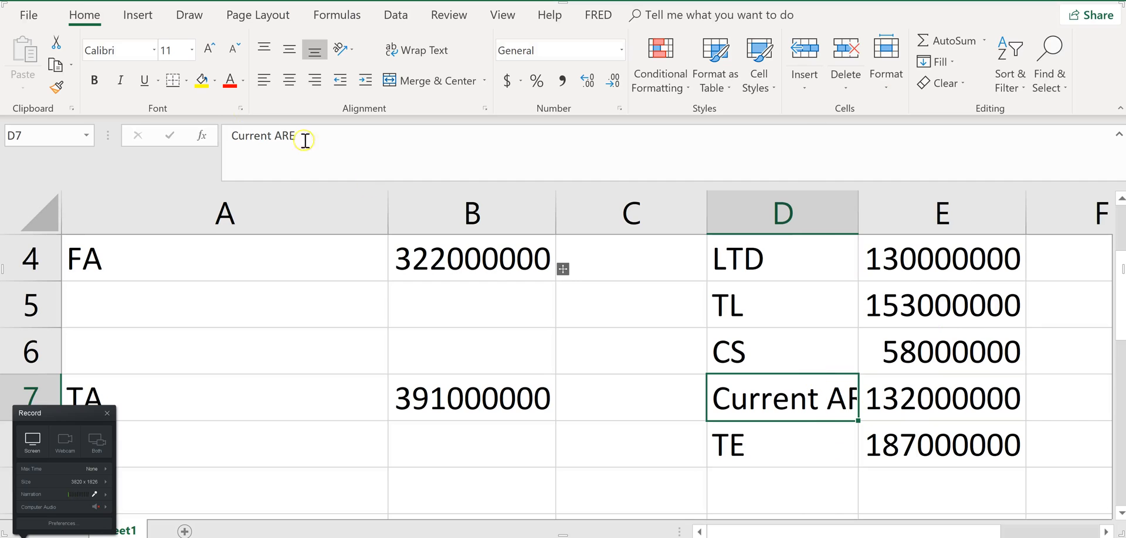
key("ctrl+z")
key("ctrl+z")
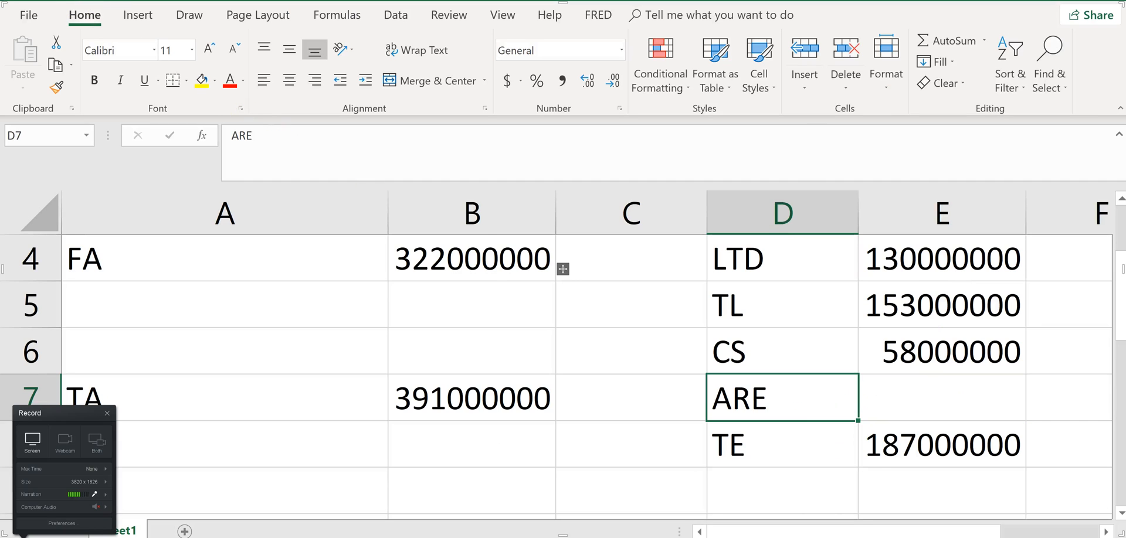
Enter the label Current ARE in the empty cell B9, below the balance sheet figures
scroll(850, 455, "down", 2)
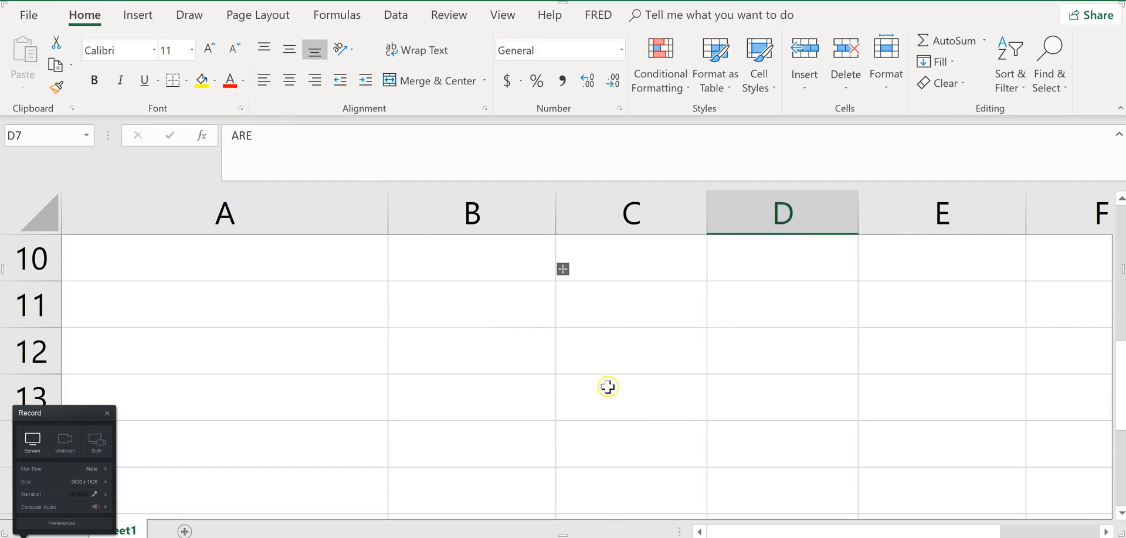
scroll(653, 419, "up", 2)
left_click(488, 501)
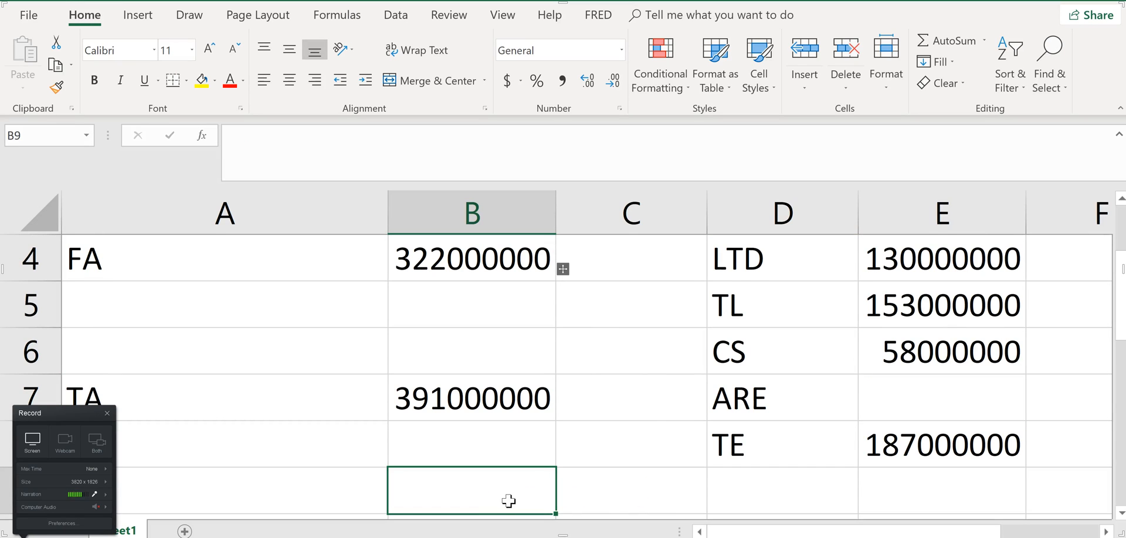
type("Current ARE")
key("Tab")
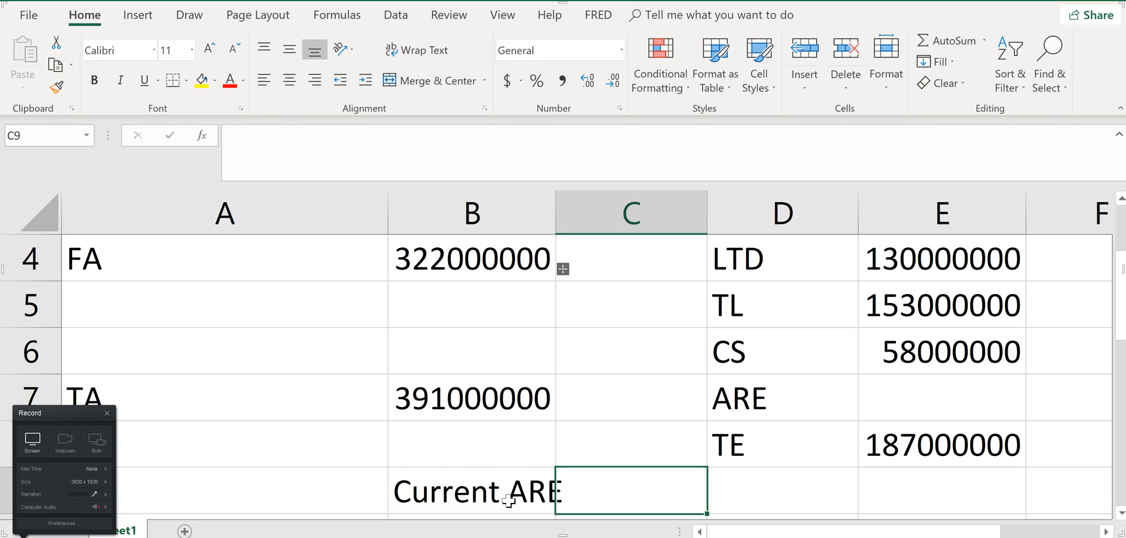
Enter 132000000 in C9 as the Current ARE amount
type("132000000")
key("Return")
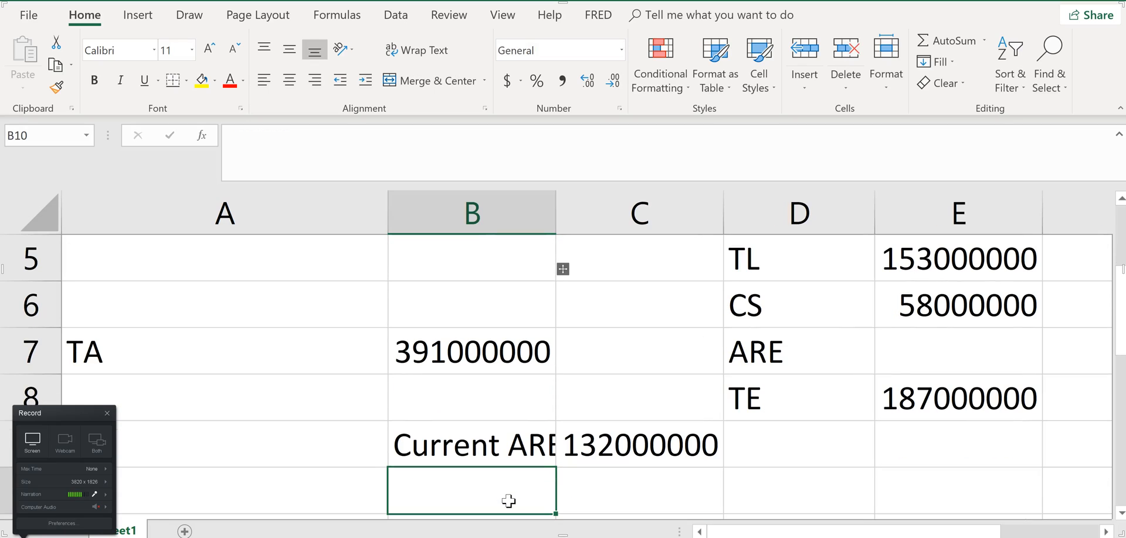
Label cell B10 Add RE, below Current ARE
type("New")
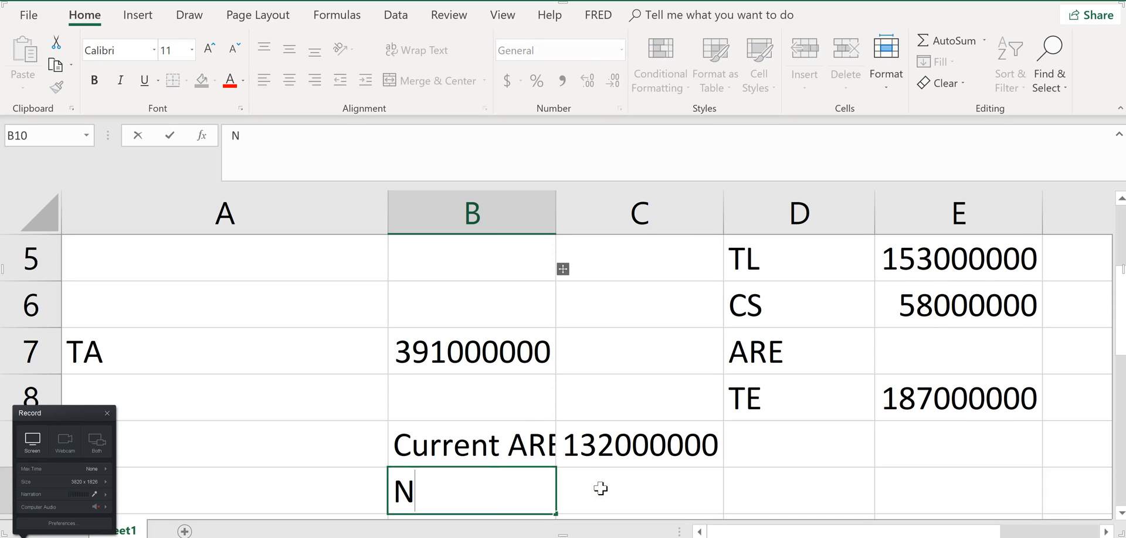
key("BackSpace")
key("BackSpace")
key("BackSpace")
type("Add")
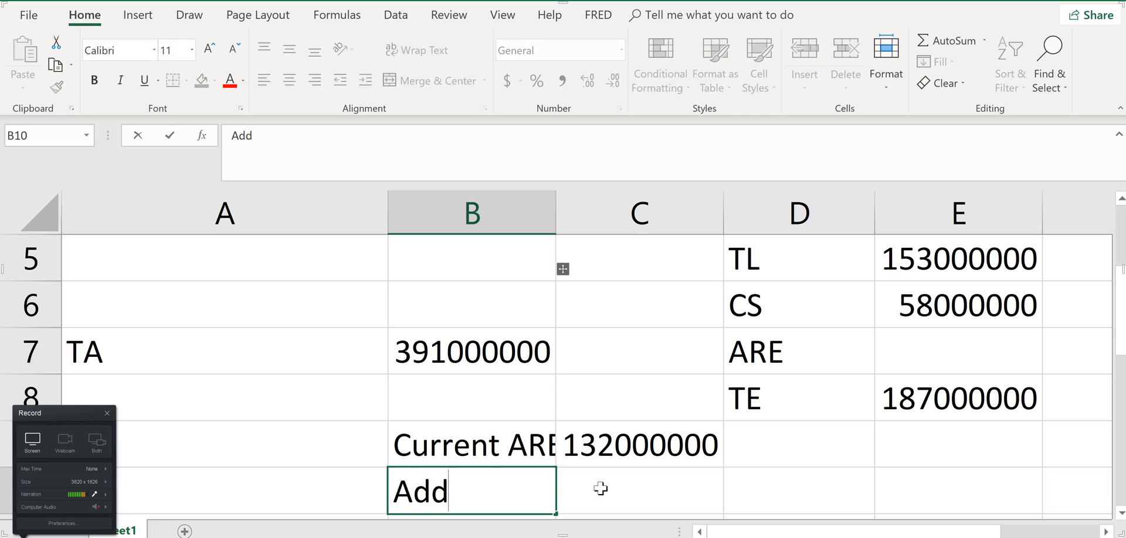
type(" RE")
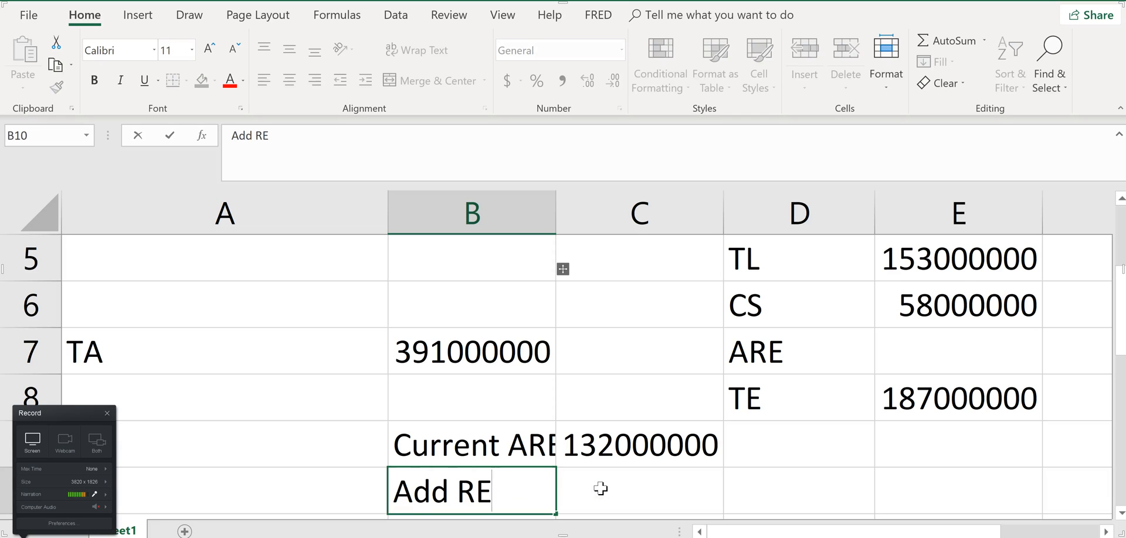
left_click(599, 488)
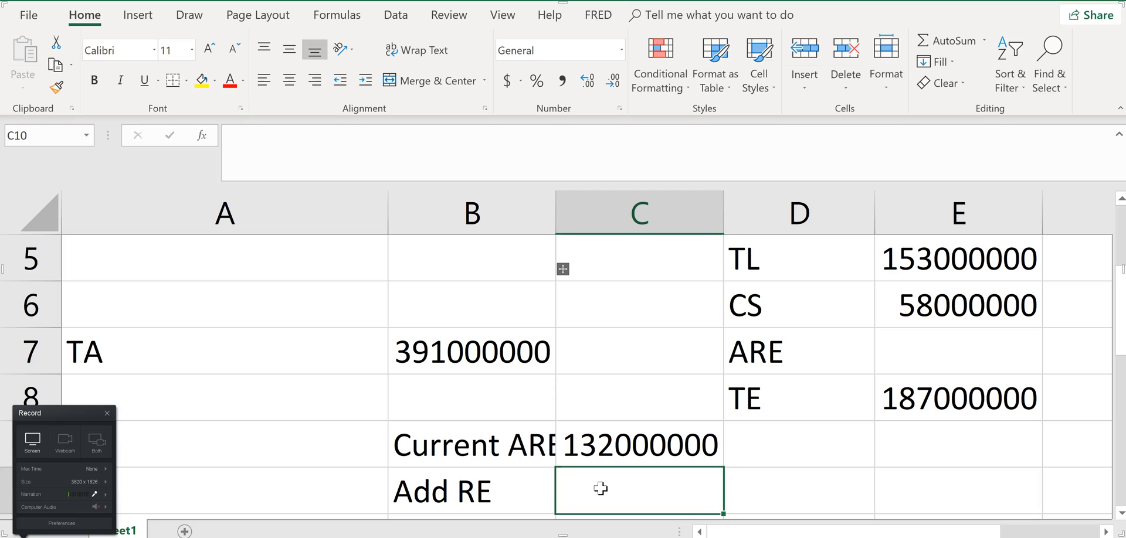
Review the problem statement in the browser for the profit margin, projected sales and dividend payout, then return to the Add RE row in Excel
left_click(604, 490)
key("alt+Tab")
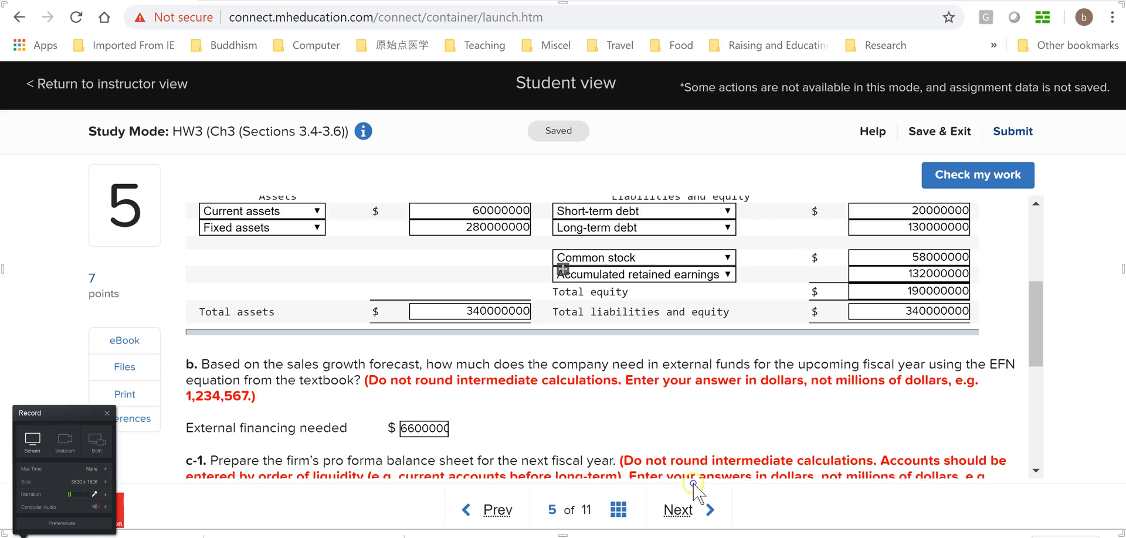
scroll(869, 383, "up", 4)
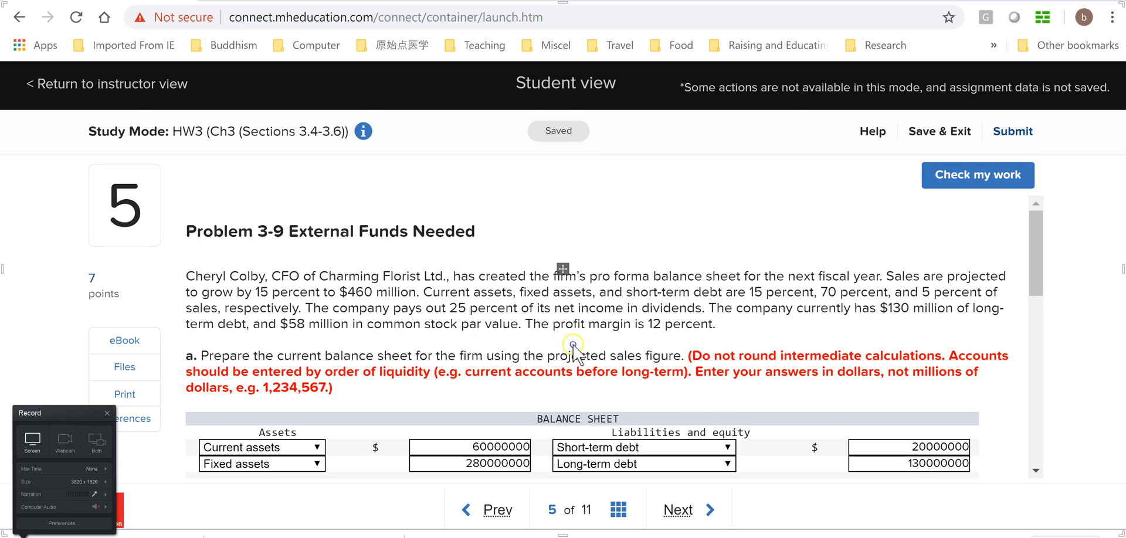
key("alt+Tab")
scroll(798, 450, "down", 2)
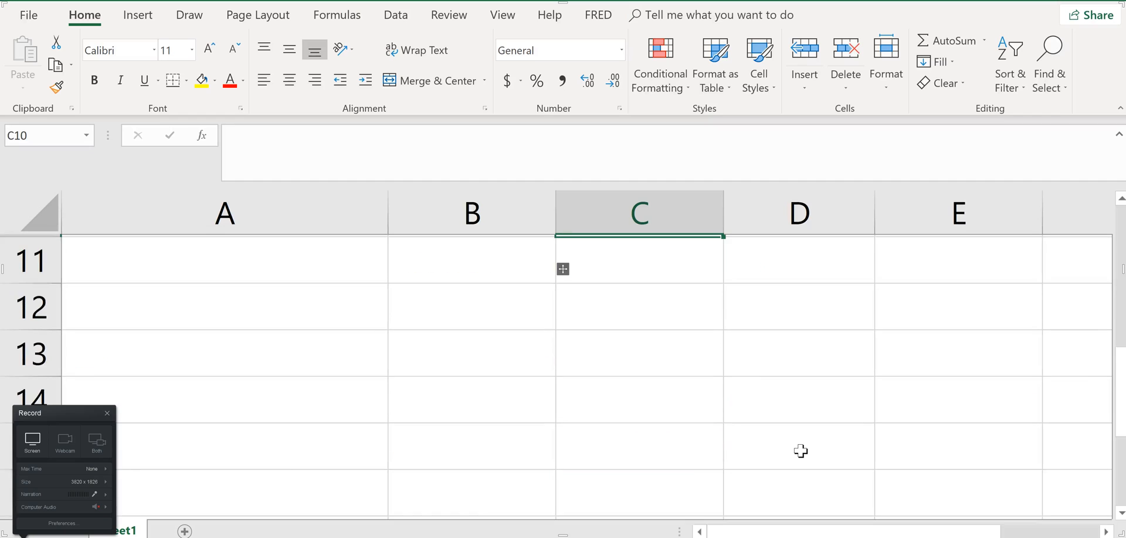
scroll(802, 451, "up", 2)
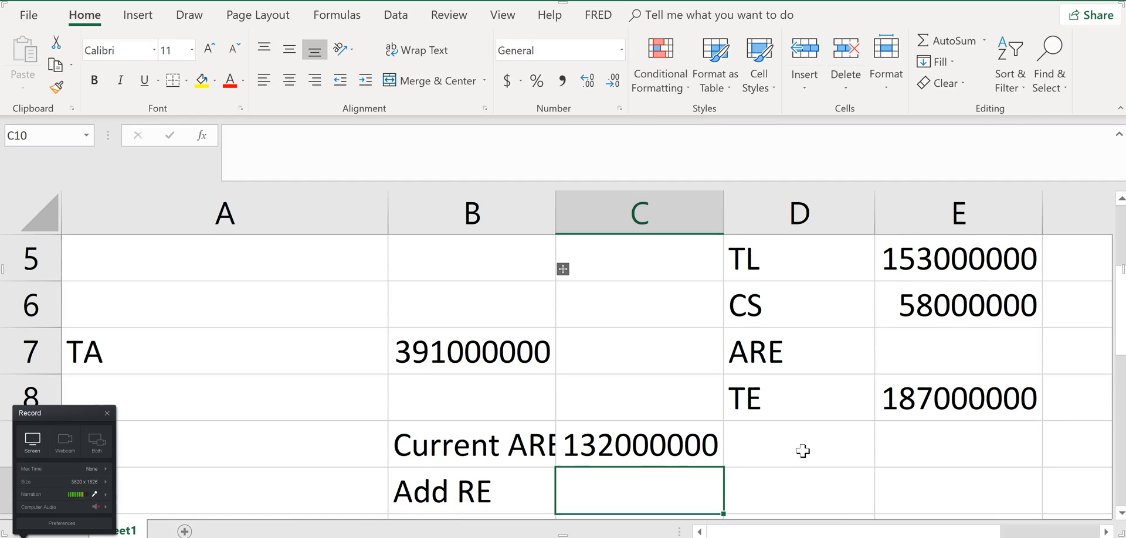
key("Left")
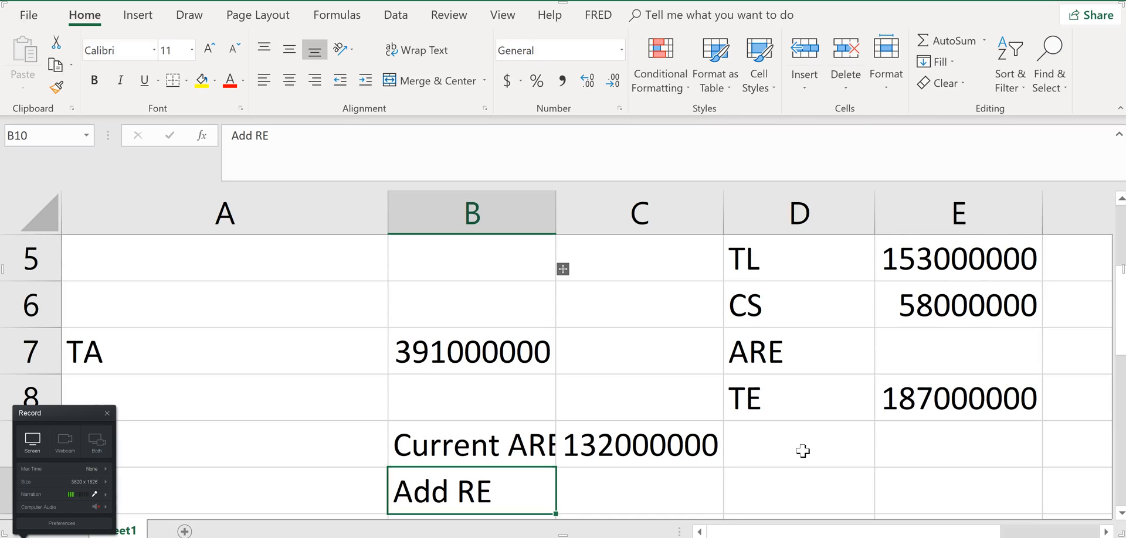
Label cell D10 Proj. NI, in the same row as Add RE
left_click(822, 488)
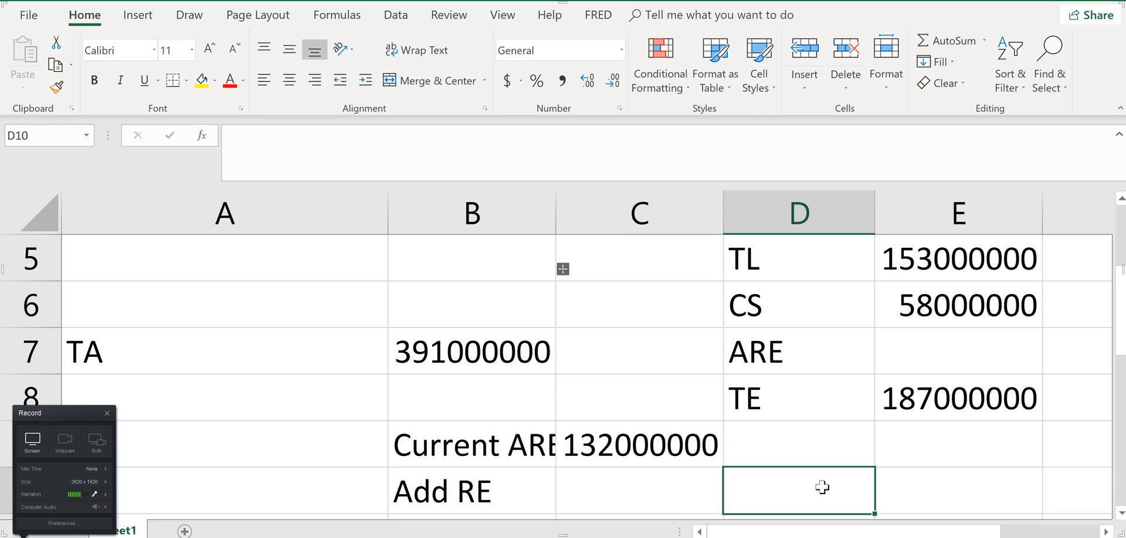
type("N")
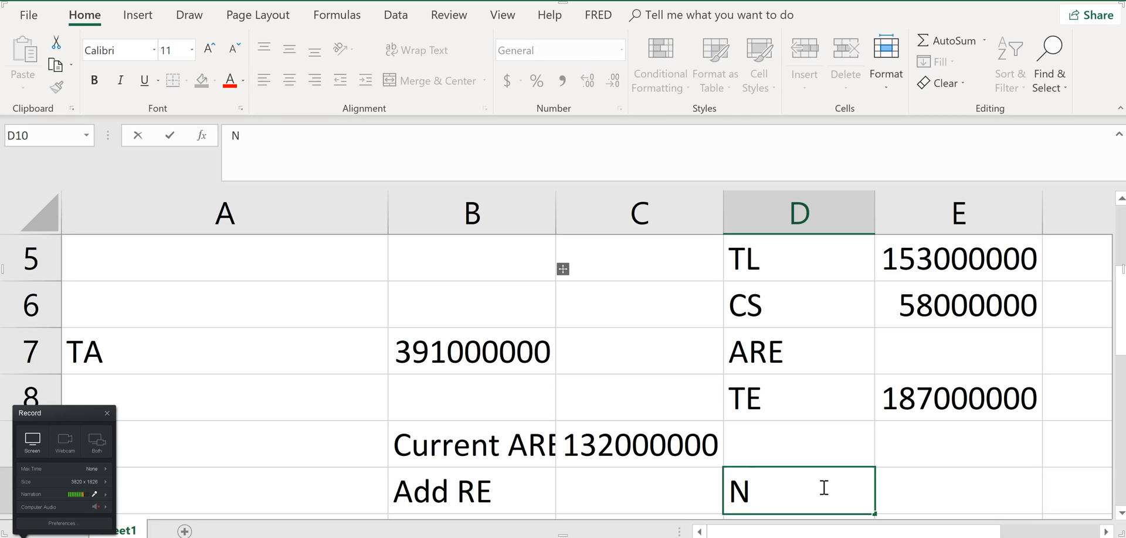
type("ew")
key("BackSpace")
key("BackSpace")
key("BackSpace")
type("Proj")
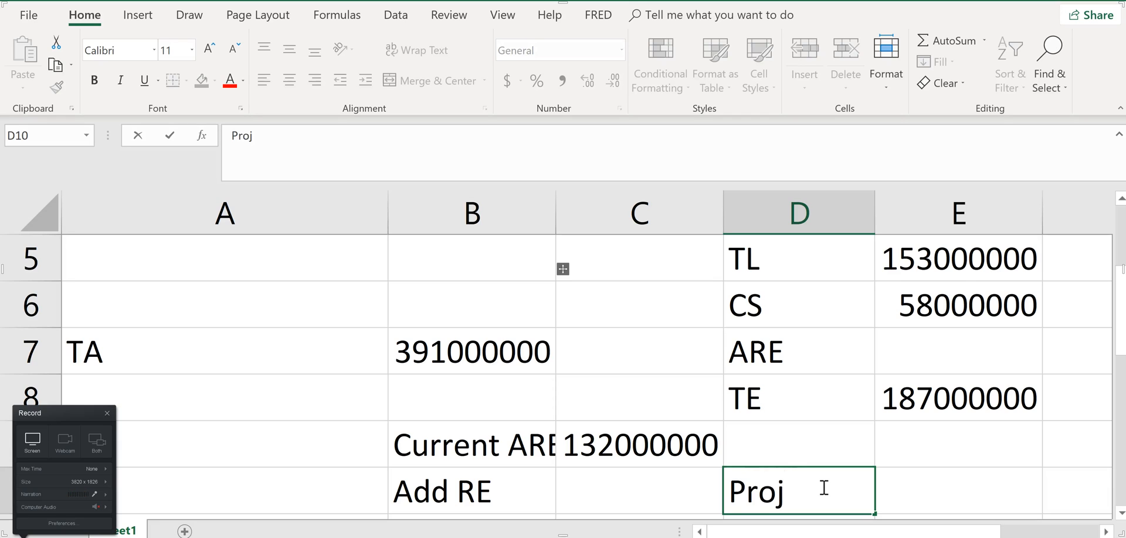
type(". NI")
key("Tab")
Calculate projected net income in E10 with the formula =12%*460000000, taking the margin and sales from the problem statement
type("=")
key("alt+Tab")
key("alt+Tab")
type("12%*")
key("alt+Tab")
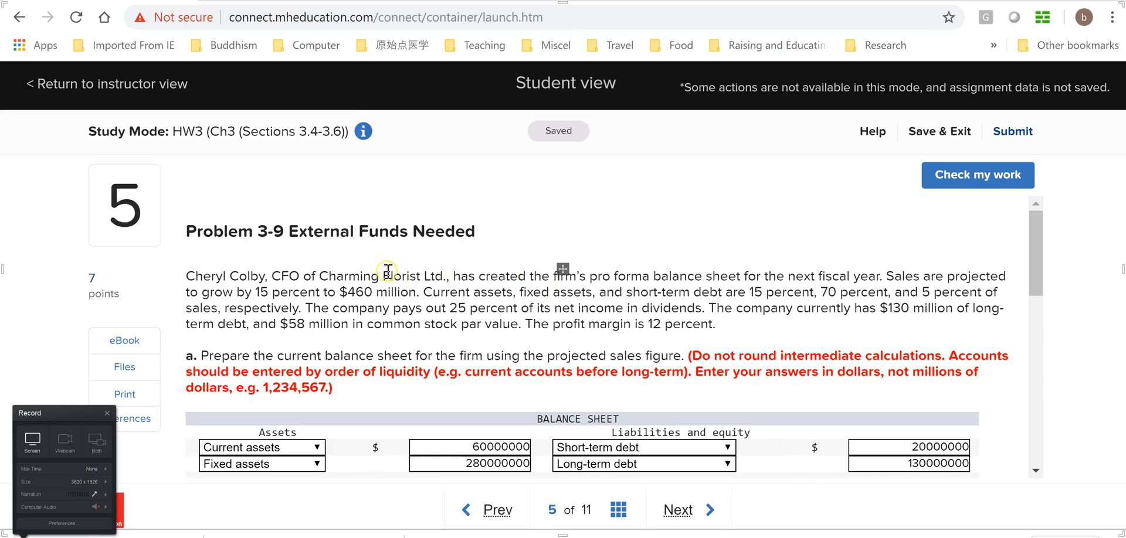
key("alt+Tab")
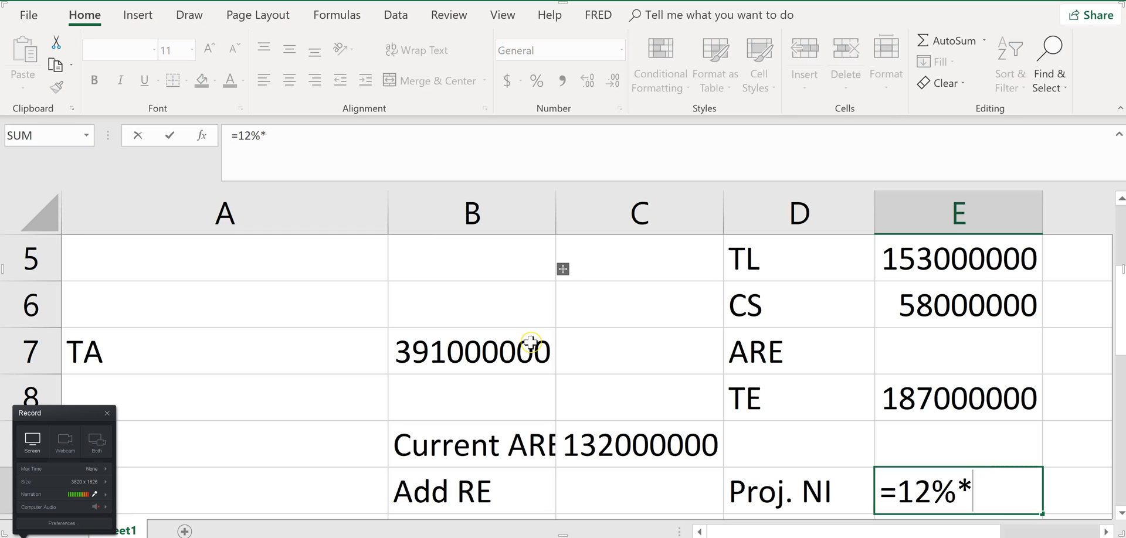
type("460000000")
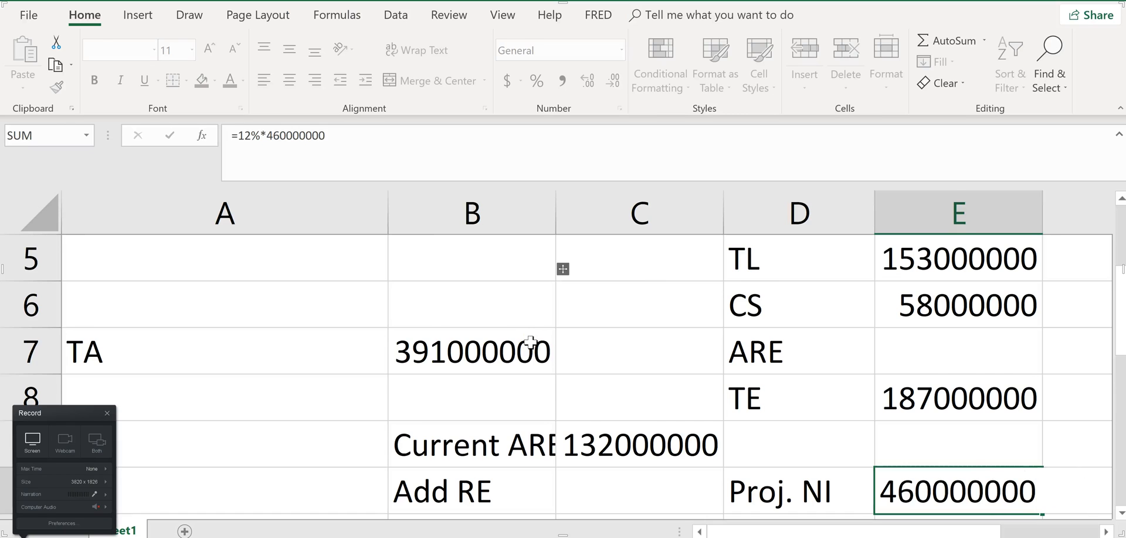
key("Return")
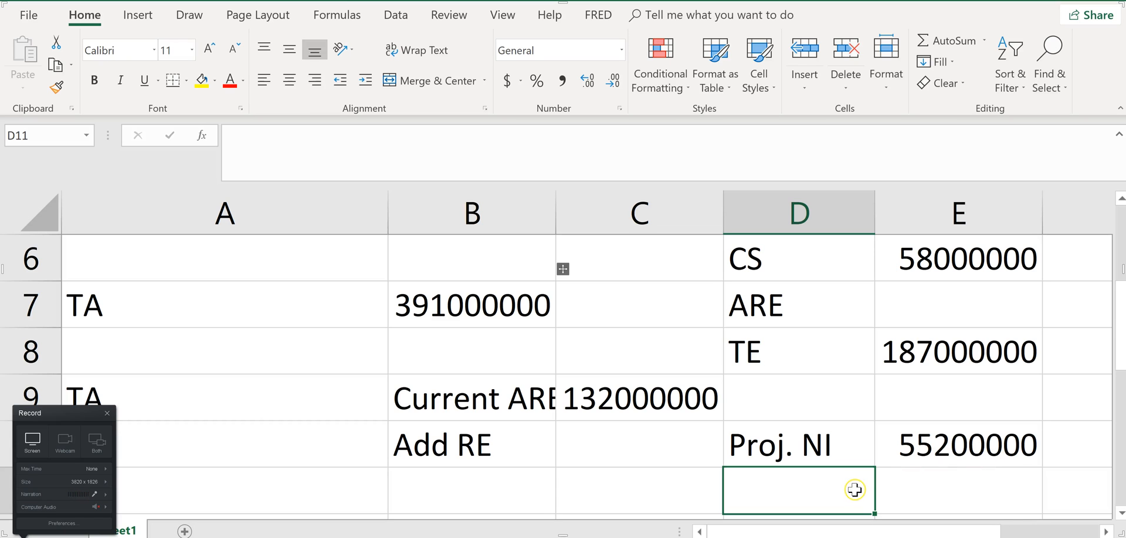
Check the dividend payout in the problem statement and label cell D11 Proj. Div
type("D")
key("alt+Tab")
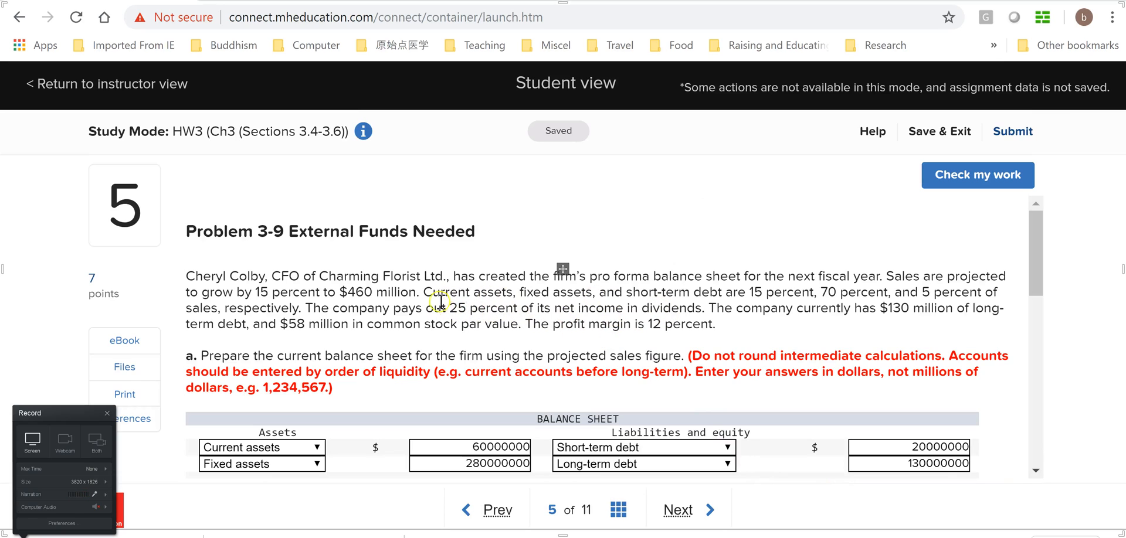
key("alt+Tab")
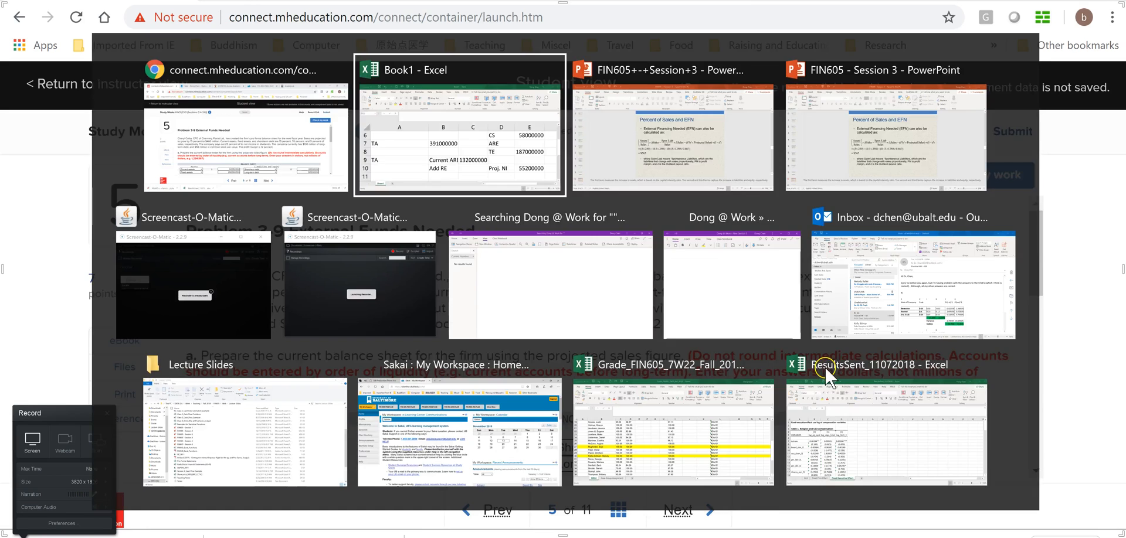
type("D")
key("BackSpace")
type("Proj.")
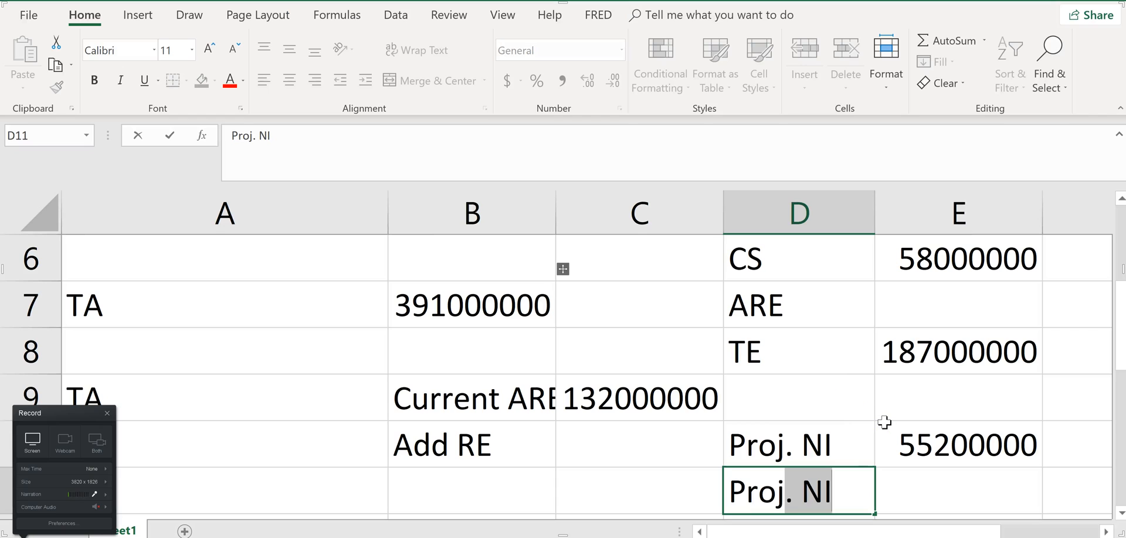
type(" Divd")
key("BackSpace")
key("Tab")
Calculate projected dividends in E11 with the formula =E10*25%, using the payout rate from the problem statement
type("=")
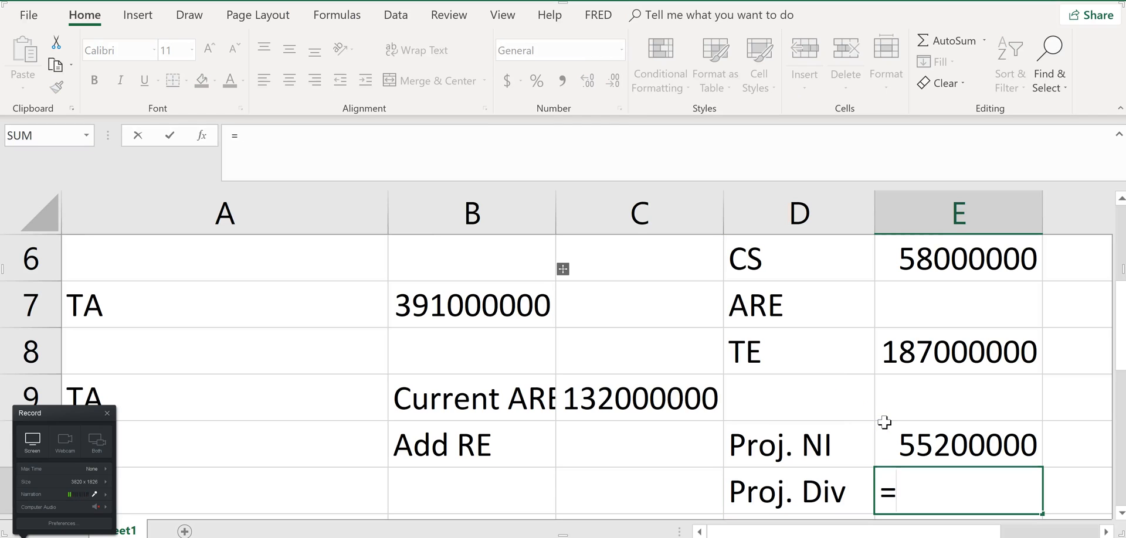
left_click(946, 444)
type("*")
key("alt+Tab")
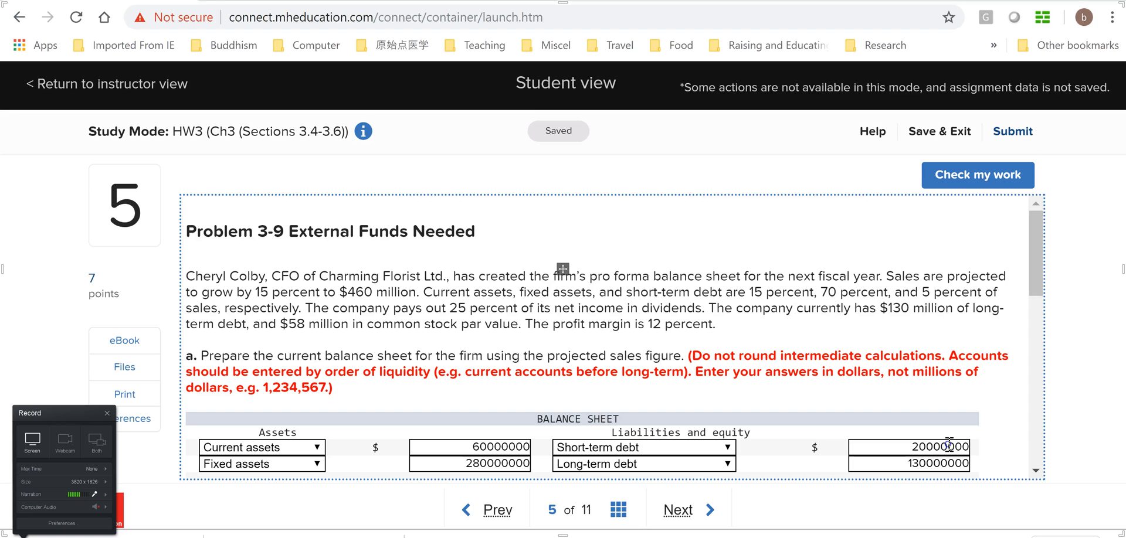
key("alt+Tab")
type("2")
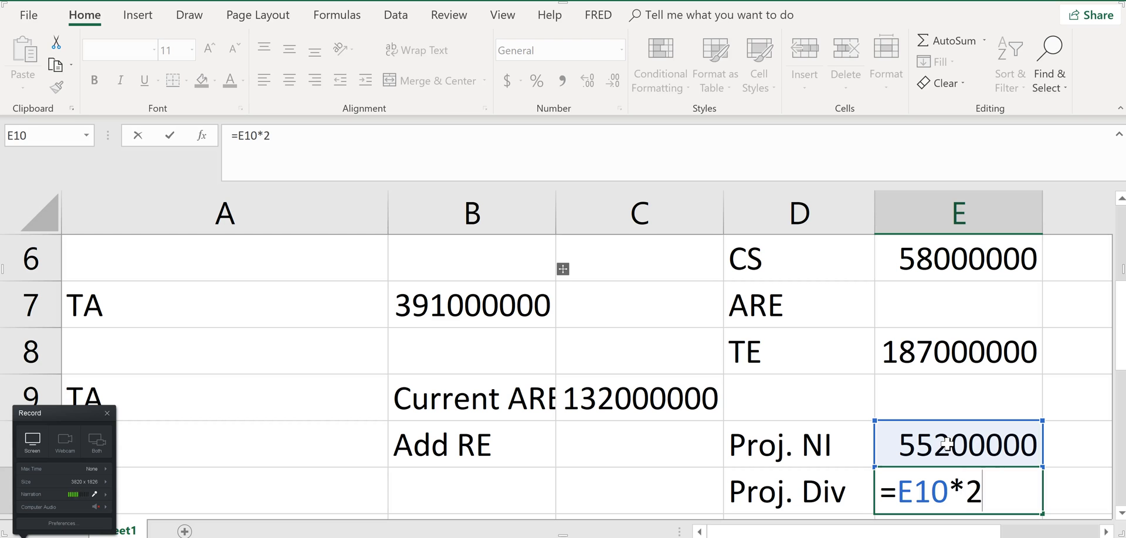
type("5%")
key("Return")
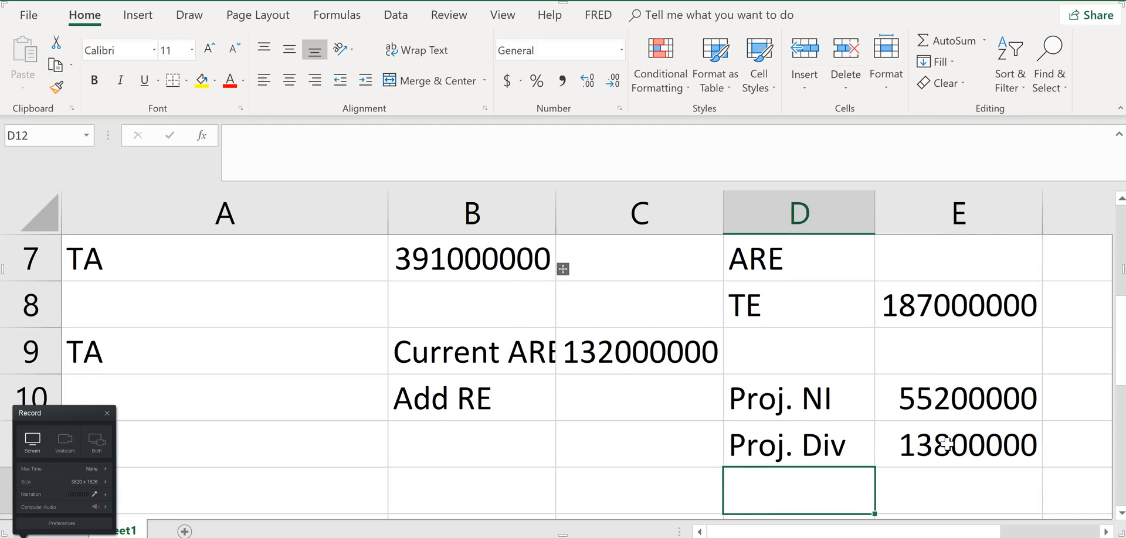
Calculate the addition to retained earnings in C10 as projected net income minus projected dividends, =E10-E11
left_click(623, 403)
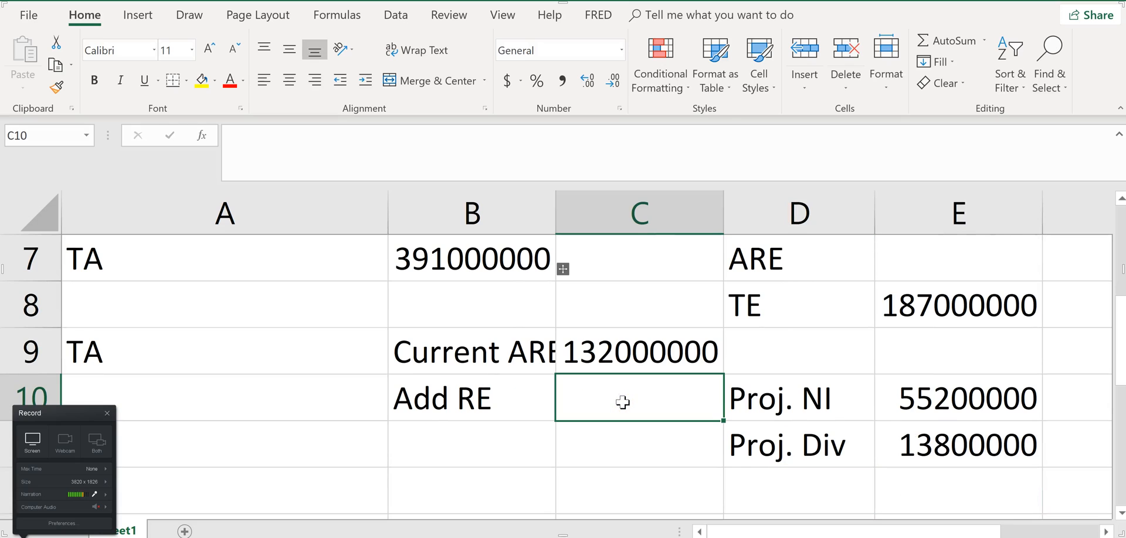
type("=")
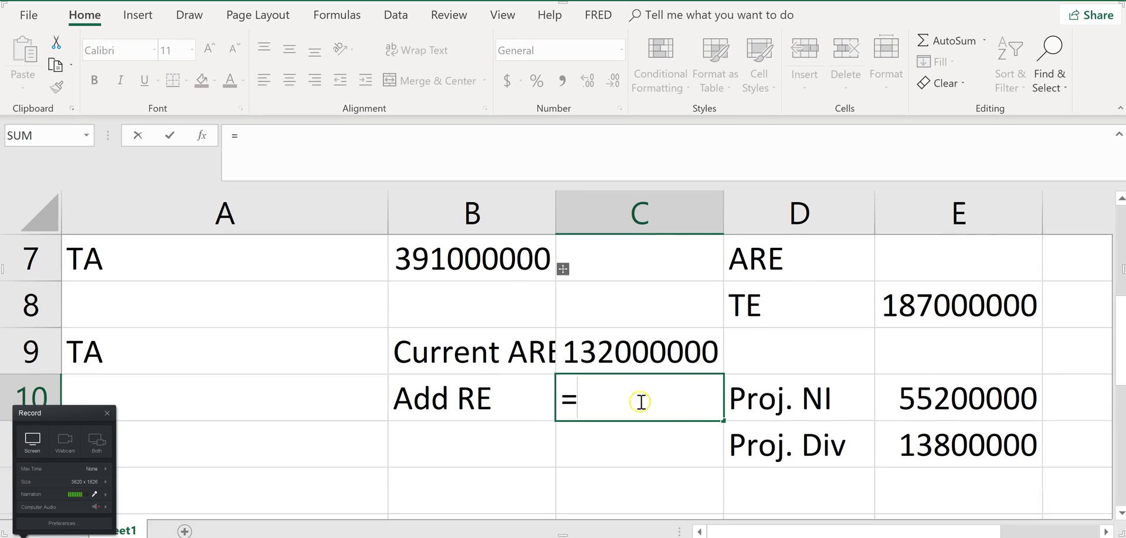
left_click(945, 401)
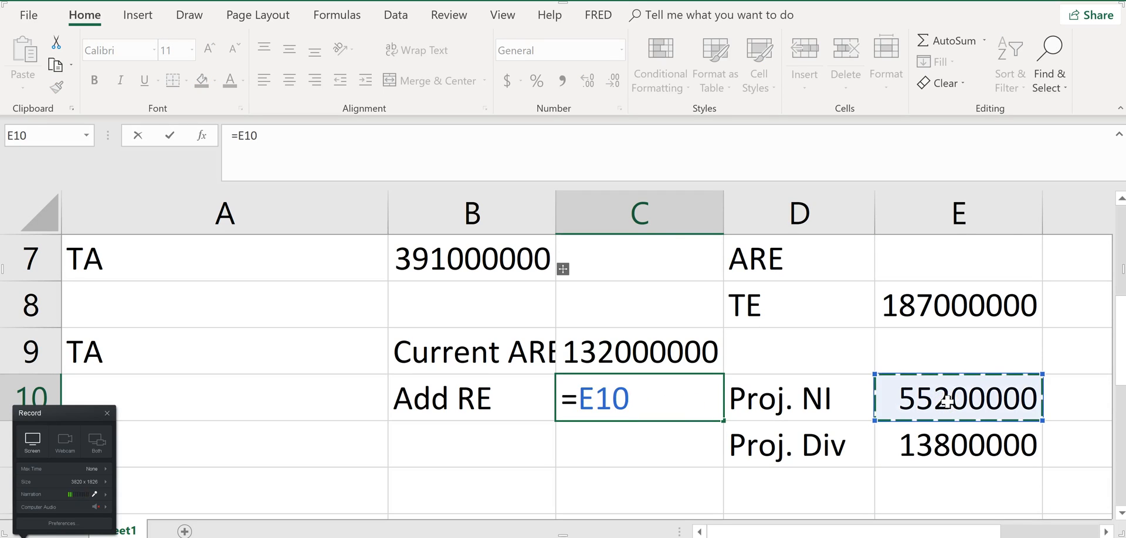
type("-")
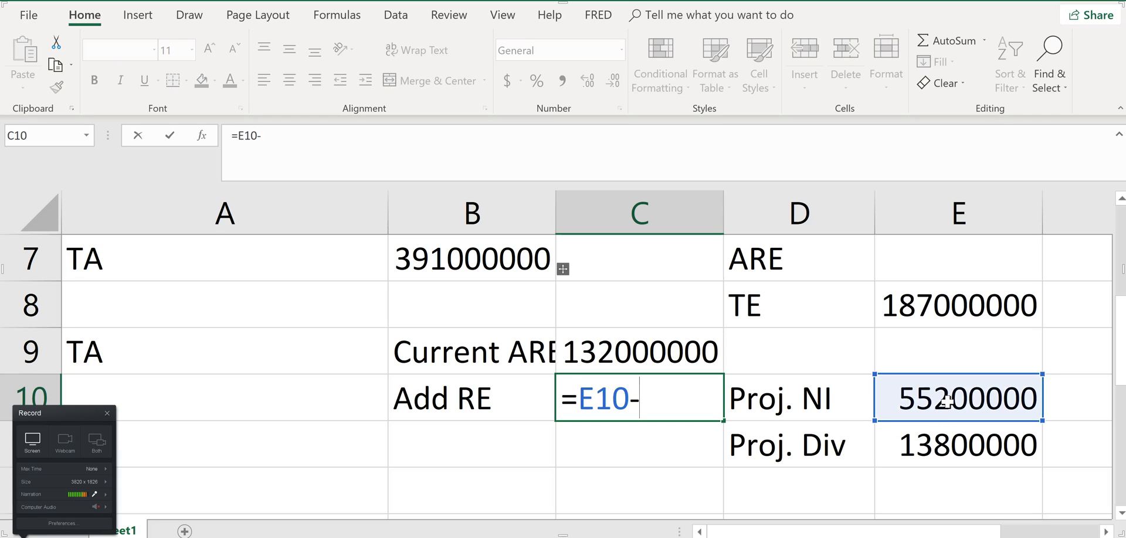
left_click(956, 441)
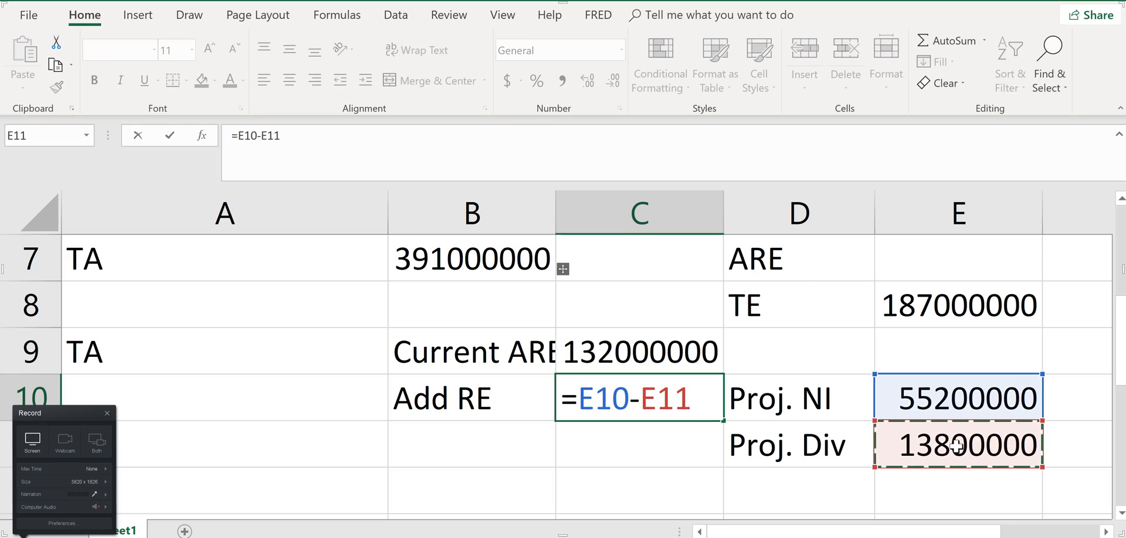
key("Return")
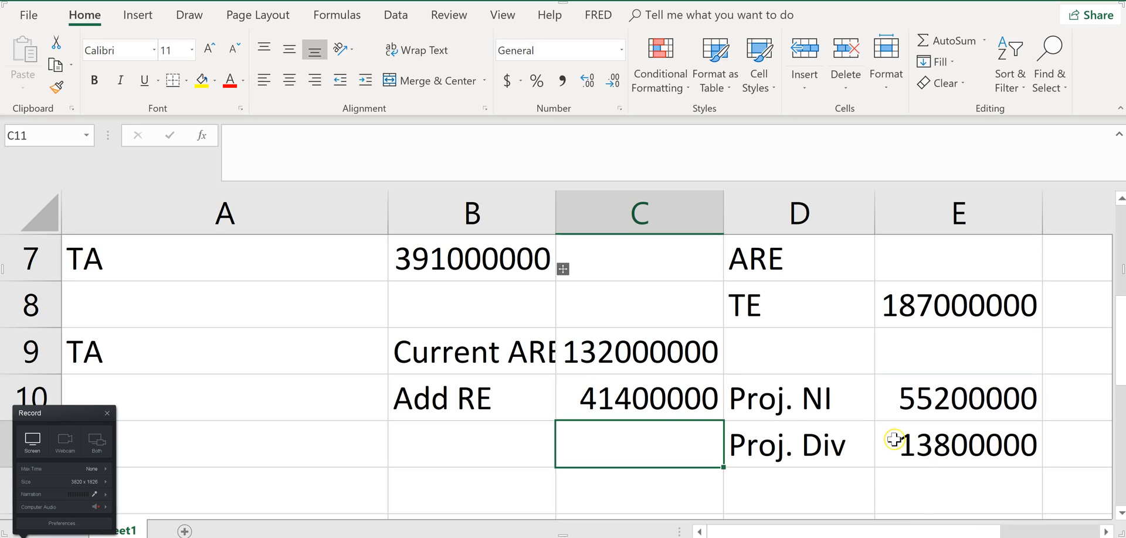
left_click(660, 398)
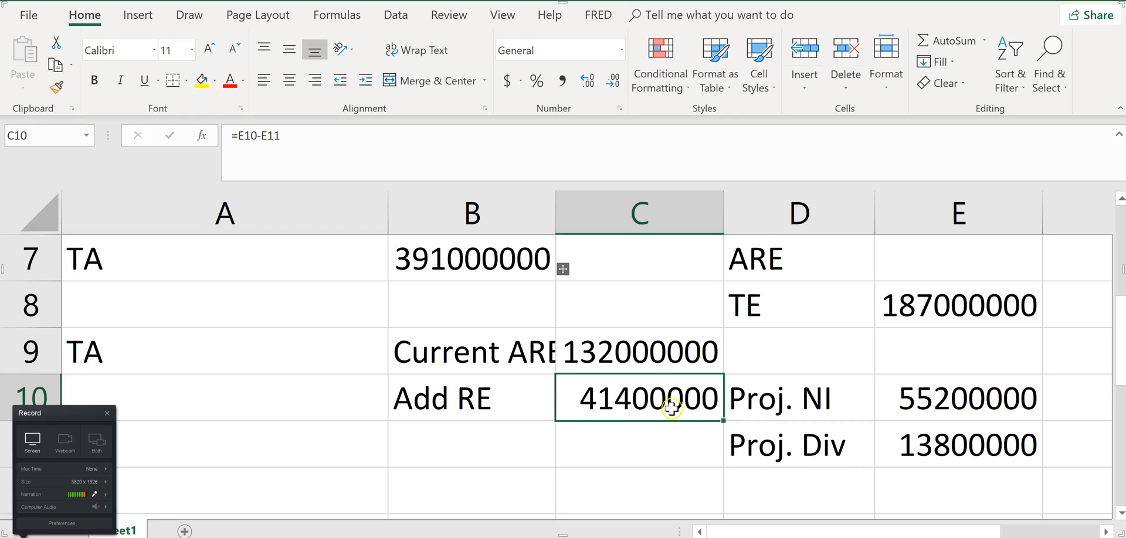
left_click(640, 405)
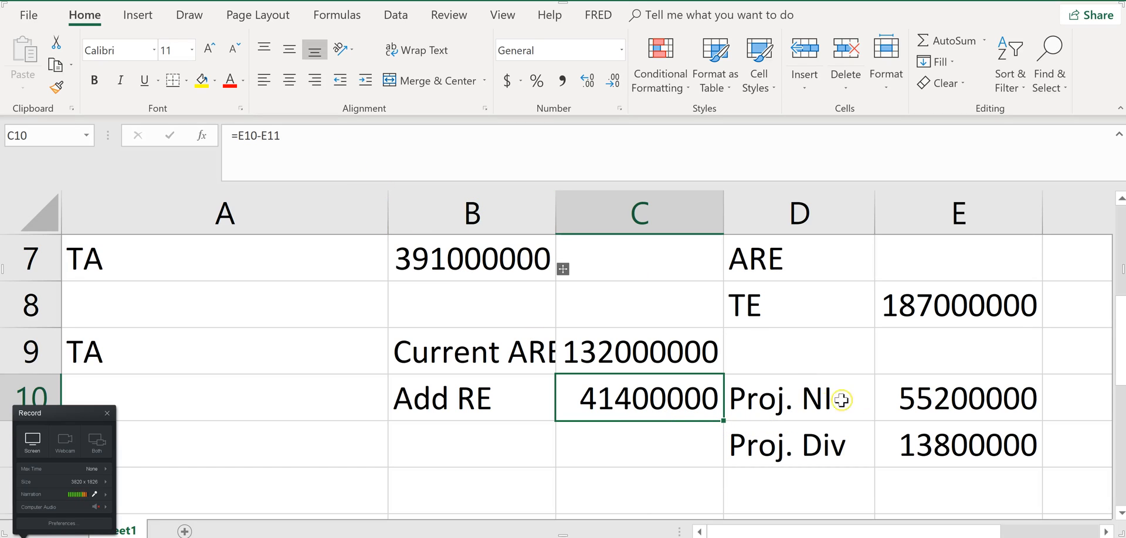
double_click(267, 135)
key("BackSpace")
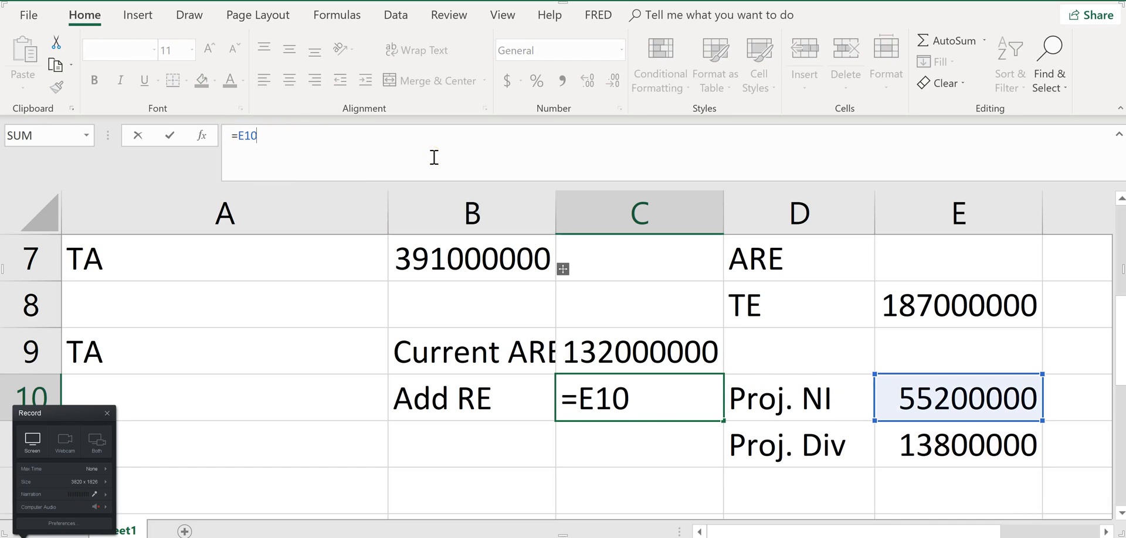
left_click(953, 396)
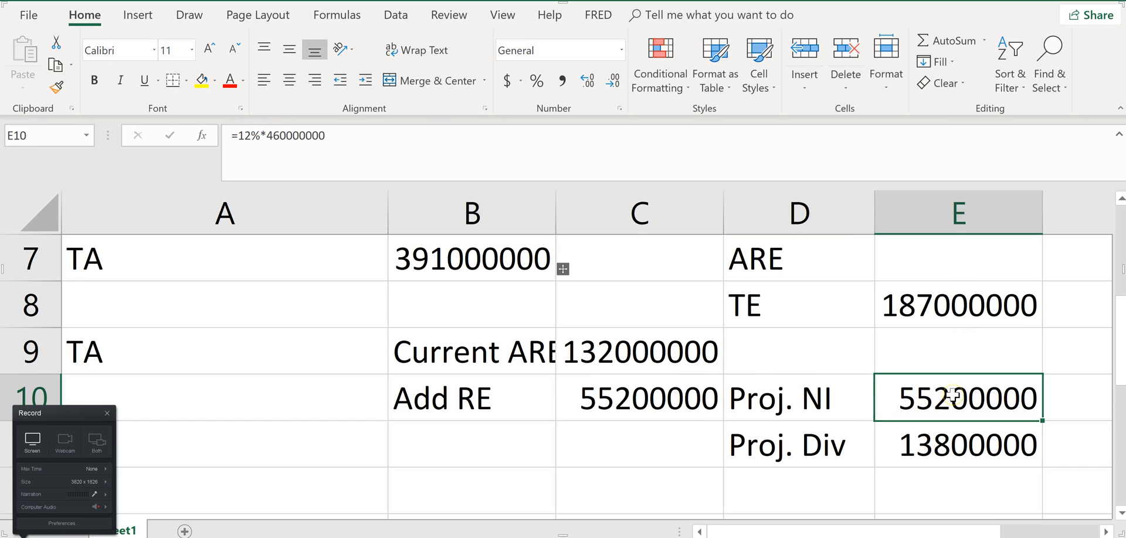
Calculate the addition to retained earnings in C10 from projected net income and the payout rate, =E10*(1-25%)
left_click(674, 400)
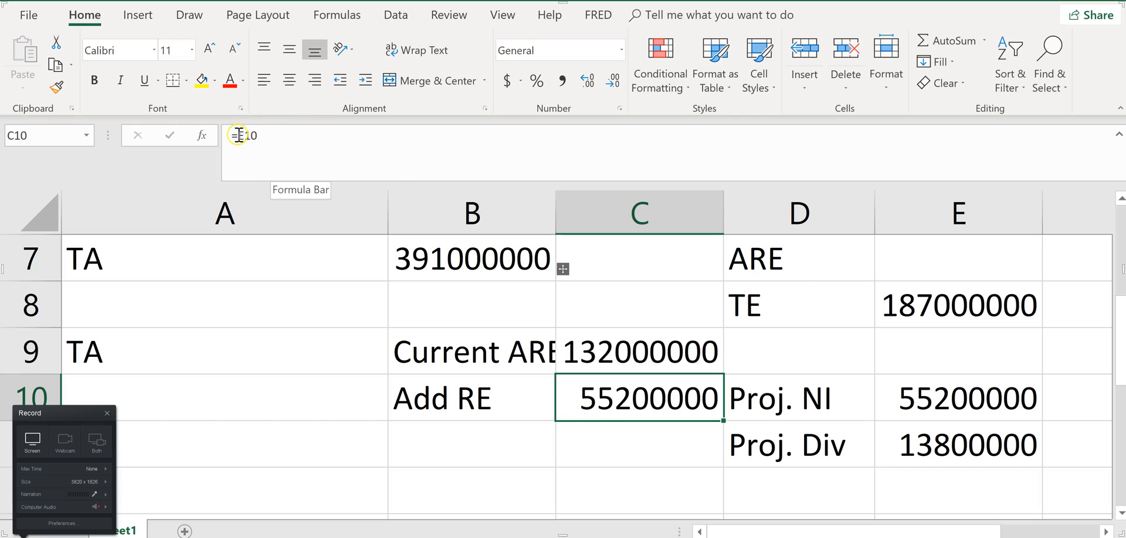
left_click(290, 134)
key("BackSpace")
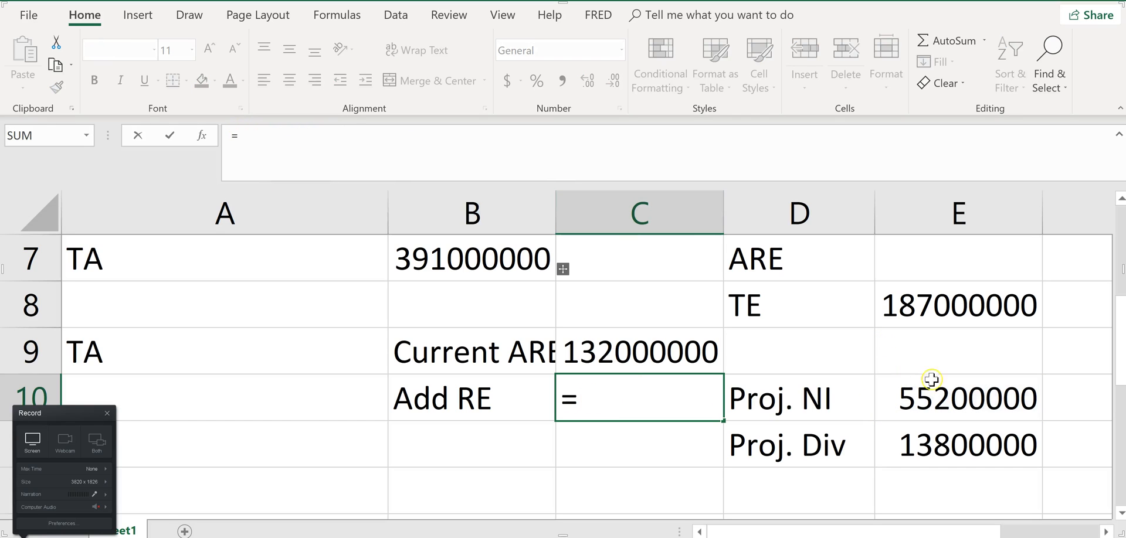
left_click(990, 404)
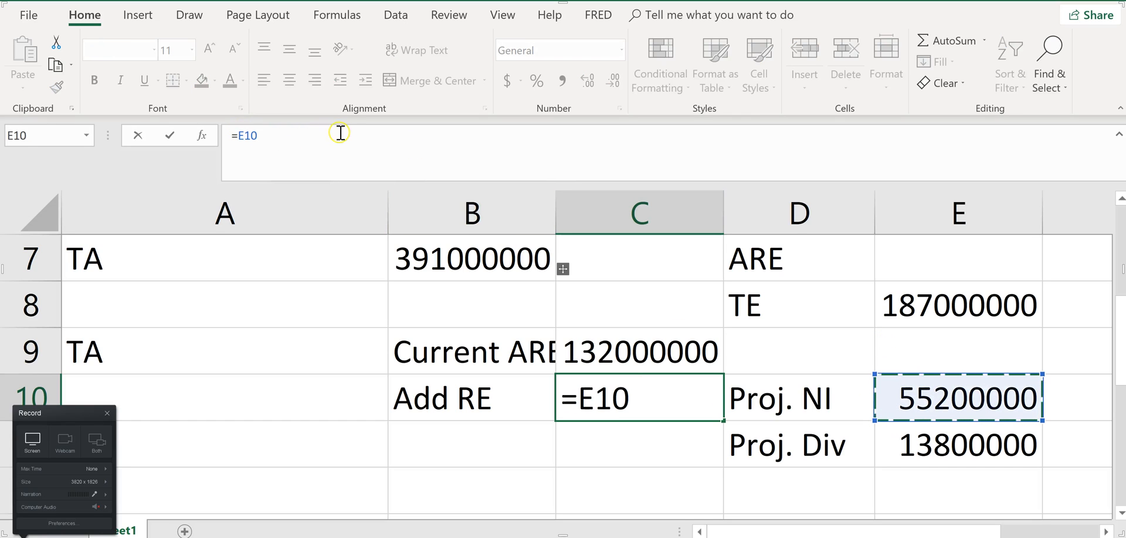
type("*(1")
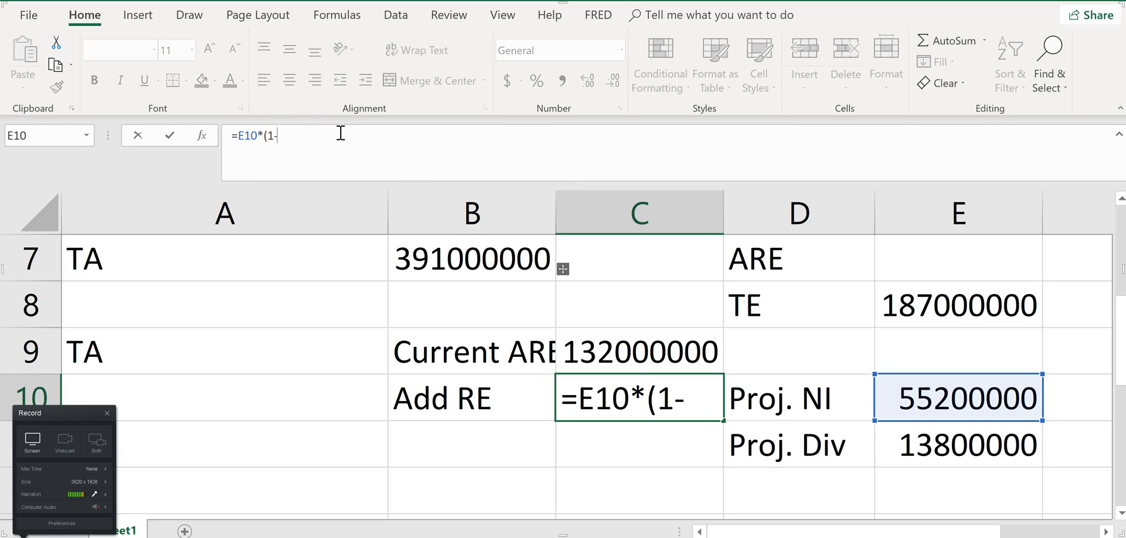
type("-25%")
key("Return")
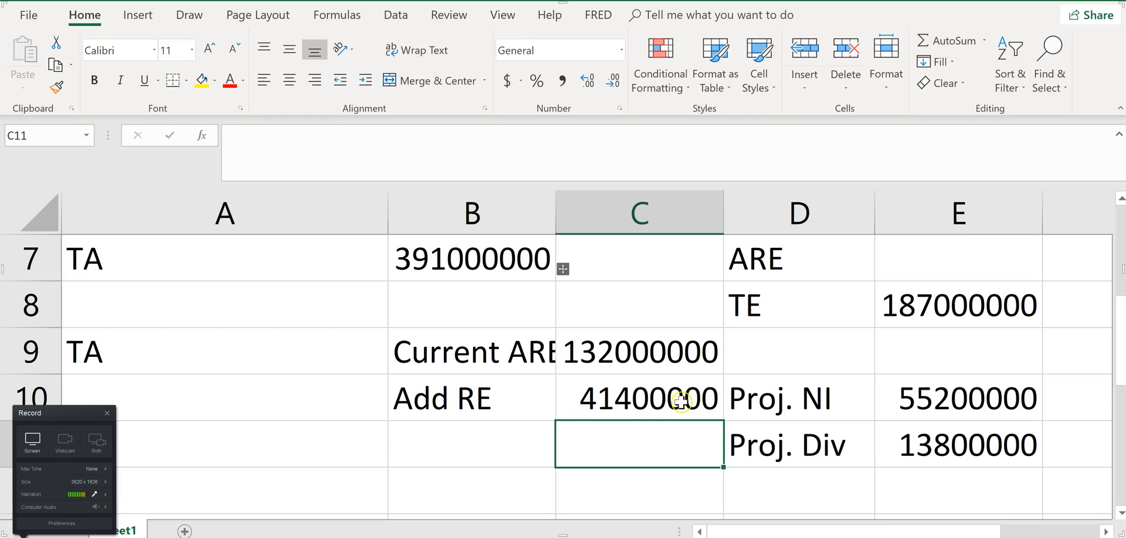
Label cell B11 Proj. ARE
left_click(523, 442)
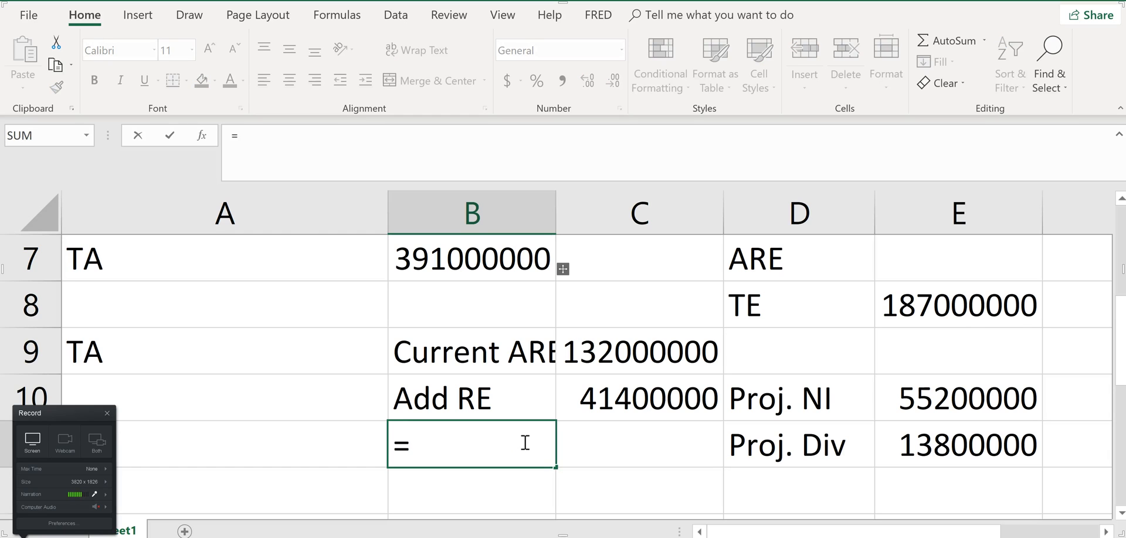
type("Pr")
key("BackSpace")
key("BackSpace")
key("BackSpace")
type("Proj")
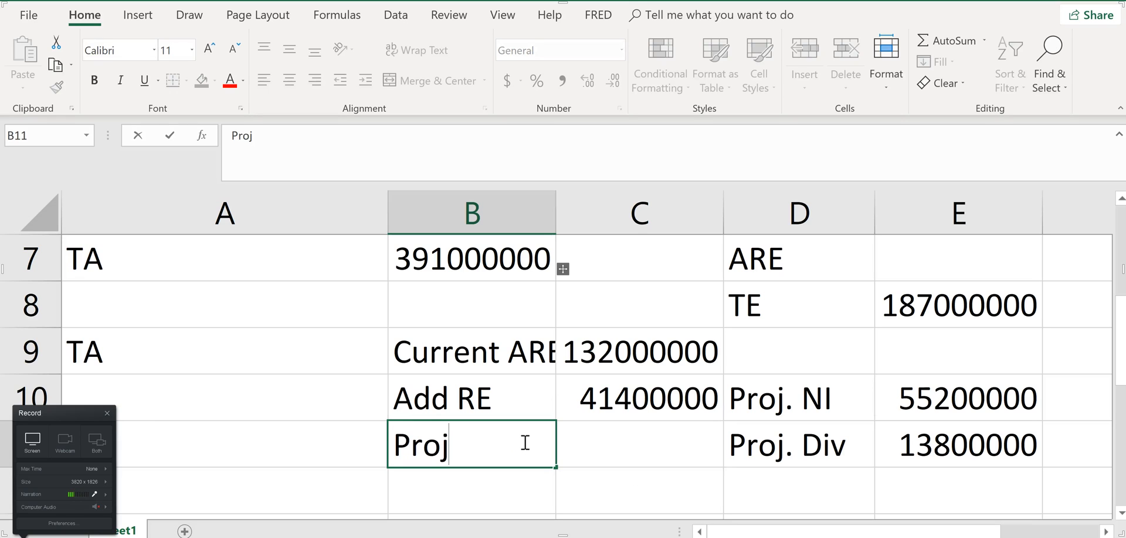
type(". ARE")
key("BackSpace")
key("BackSpace")
type("ARE")
key("Tab")
Calculate projected accumulated retained earnings in C11 as current ARE plus the addition, =C9+C10
type("=")
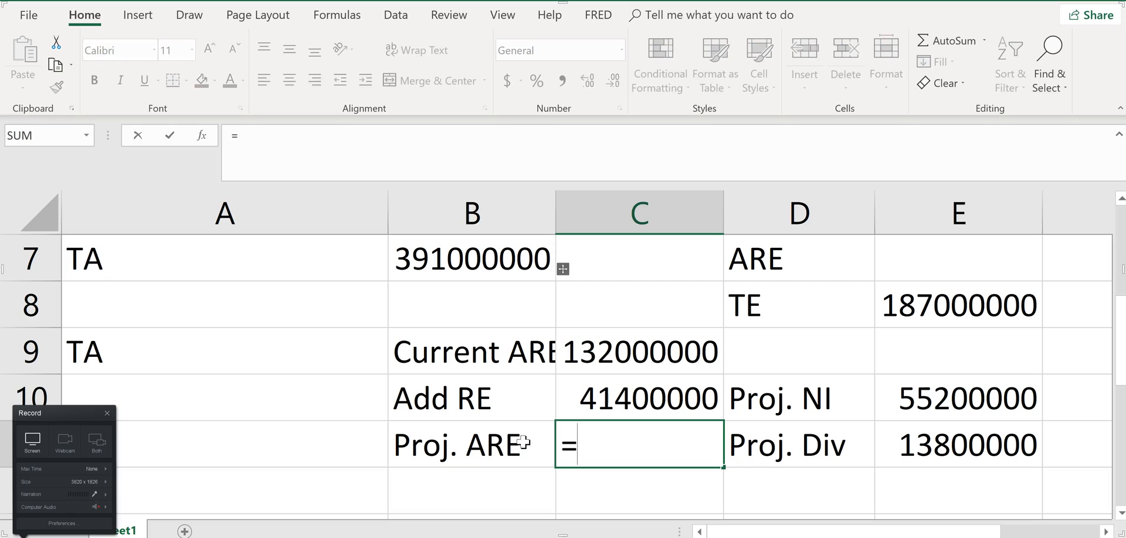
left_click(629, 353)
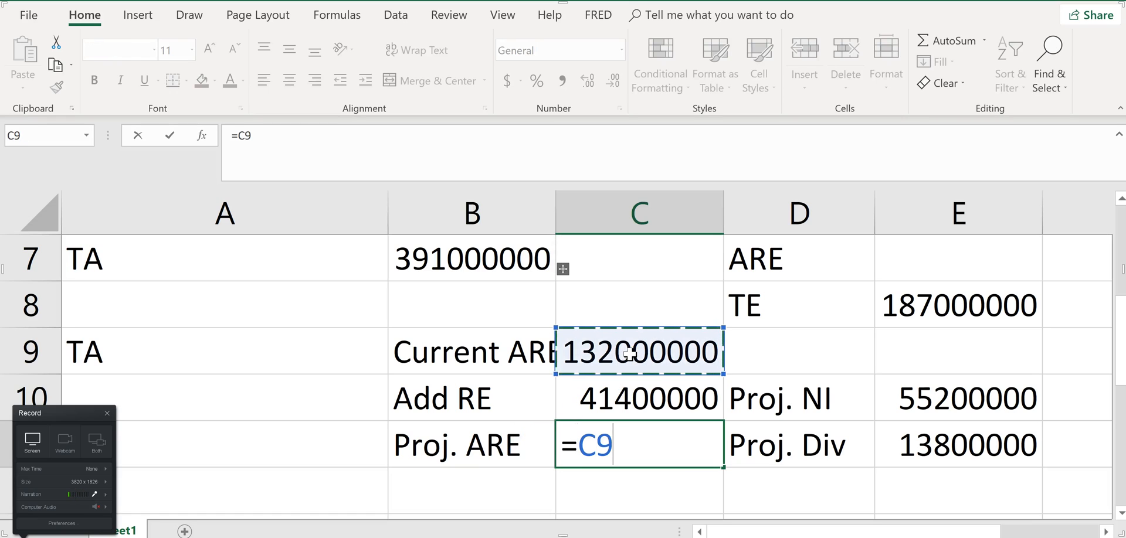
type("+")
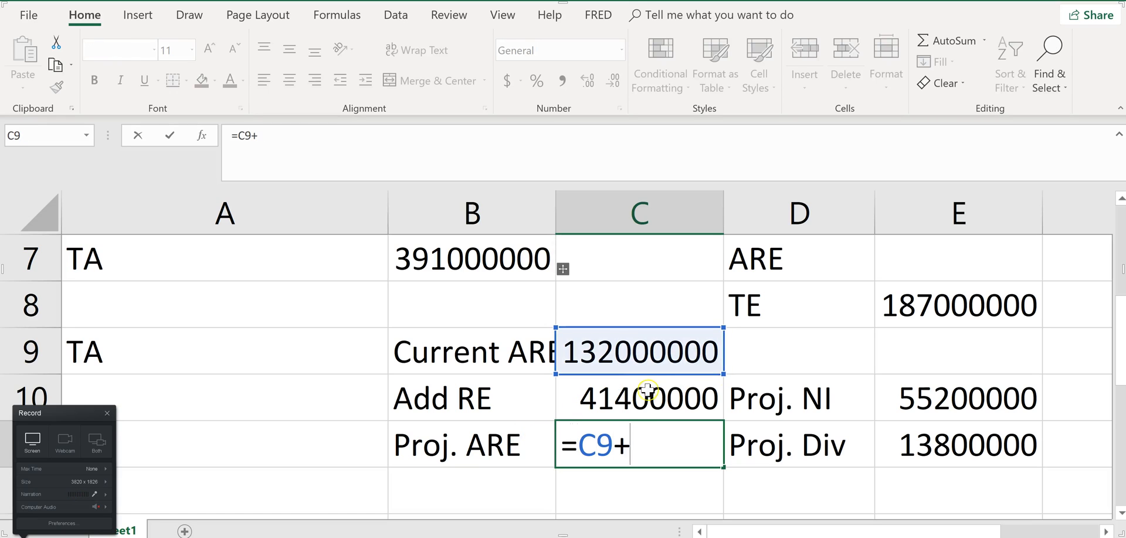
left_click(637, 413)
key("Return")
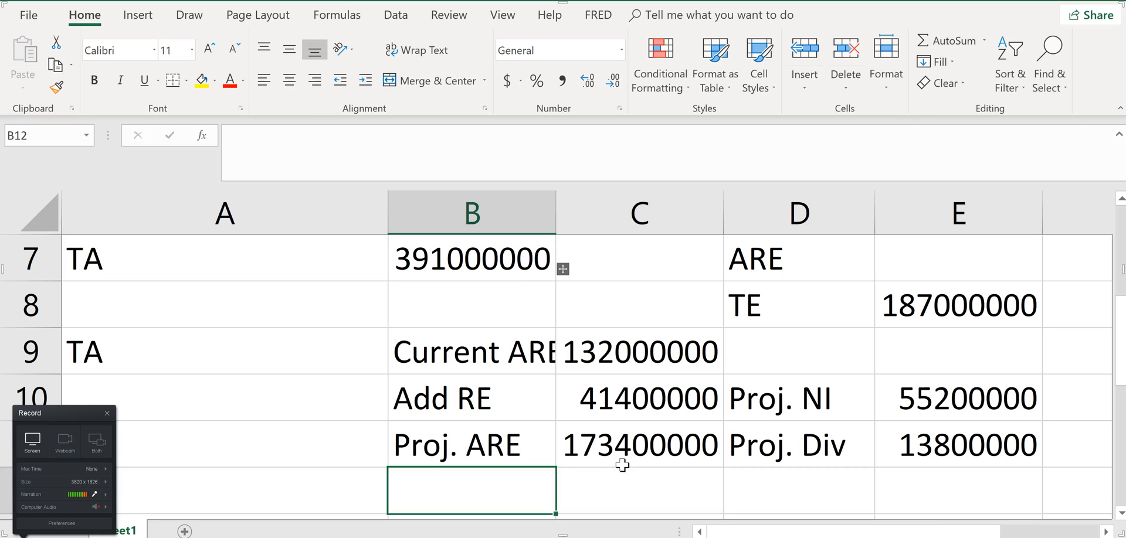
Switch to the homework page in Chrome and enter 173400000 as accumulated retained earnings in the c-1 balance sheet, rechecking the figure in Excel
key("alt+Tab")
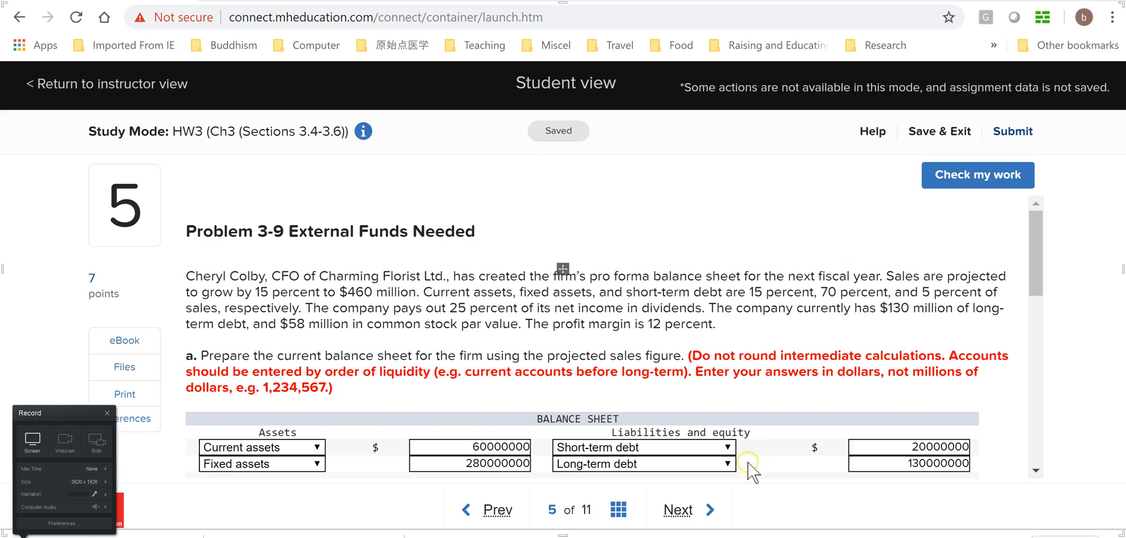
scroll(986, 449, "down", 15)
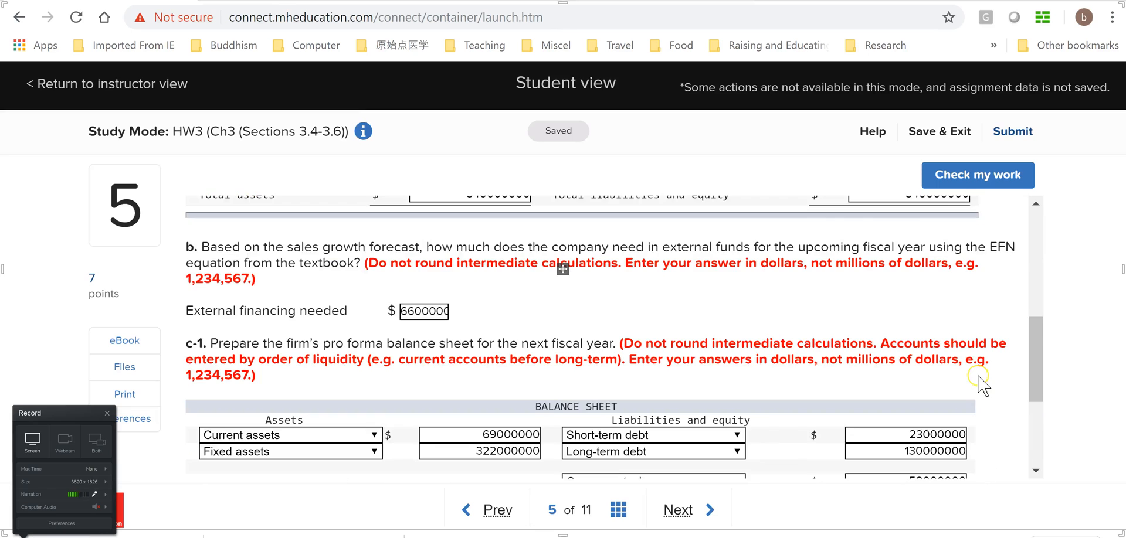
left_click(927, 320)
type("173")
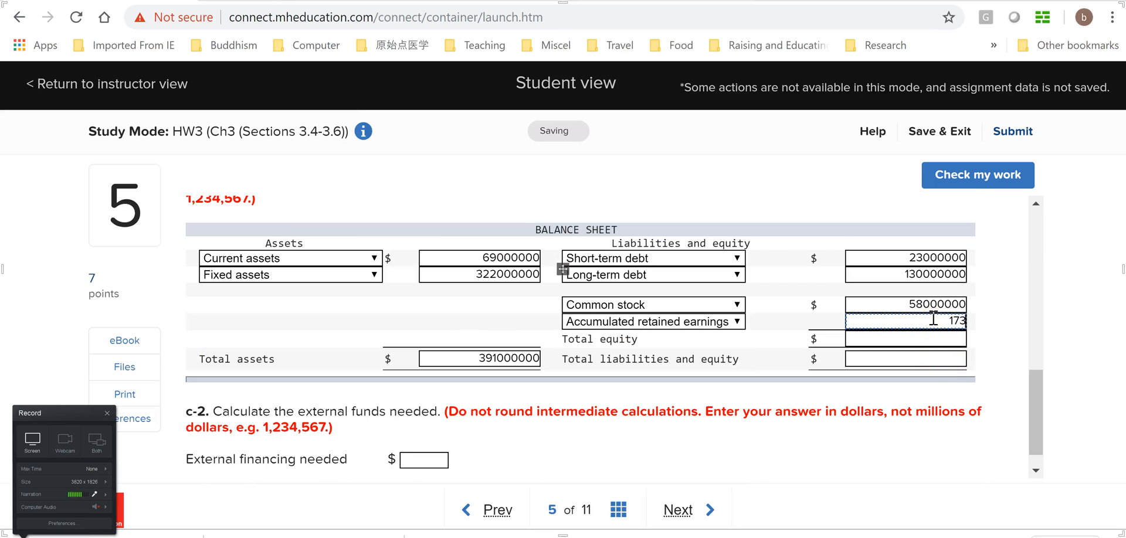
key("alt+Tab")
key("alt+Tab")
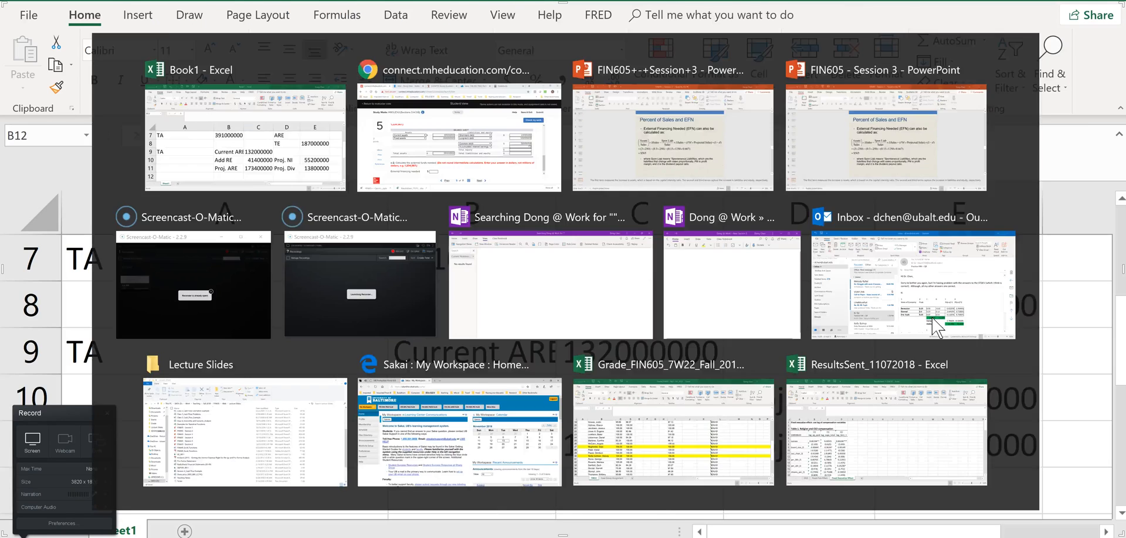
type("400000")
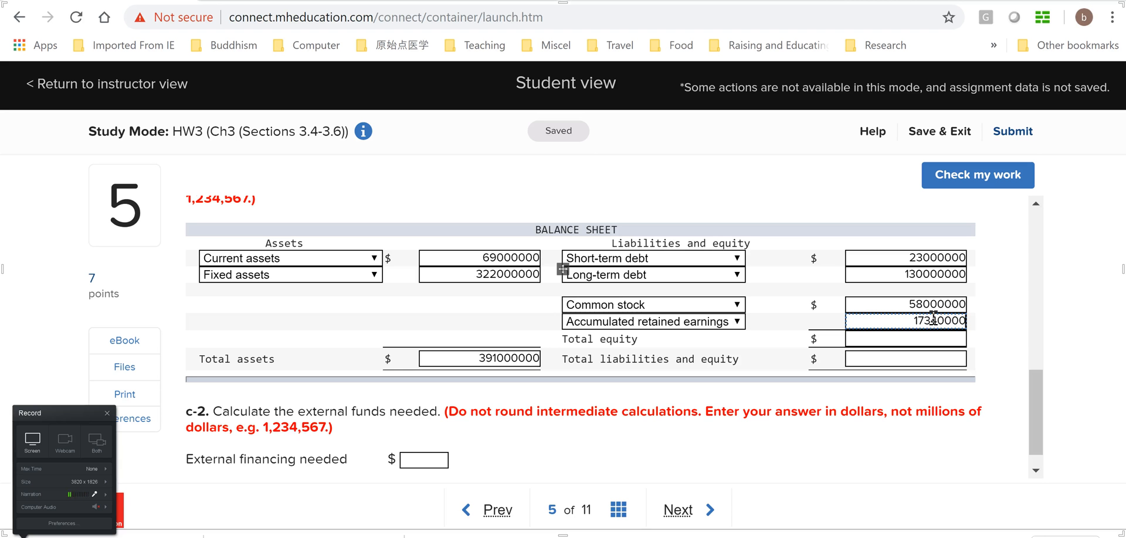
key("Tab")
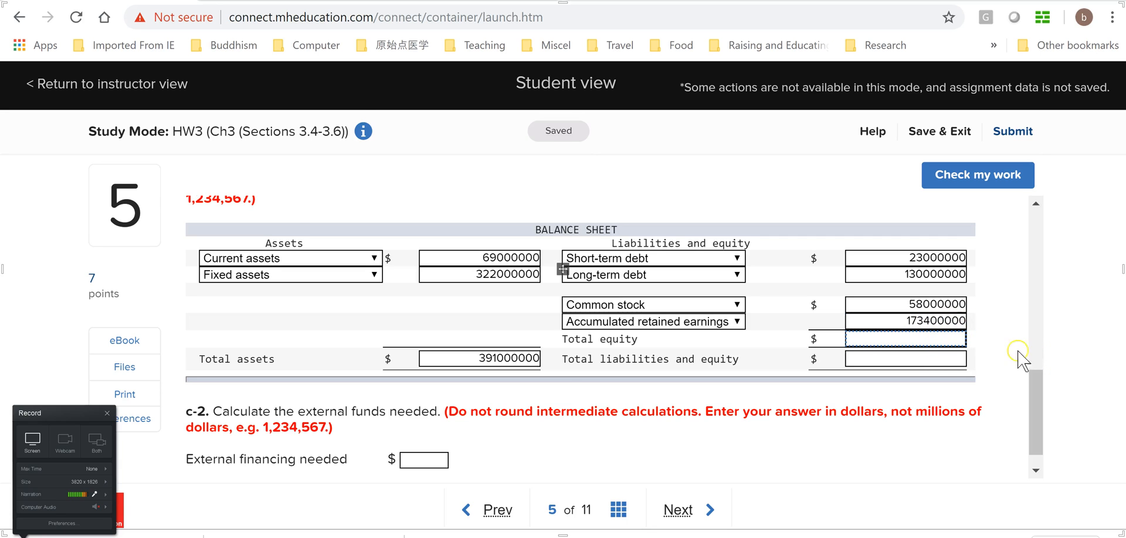
Switch back to the Excel workbook and copy the projected ARE value in C11
key("alt+Tab")
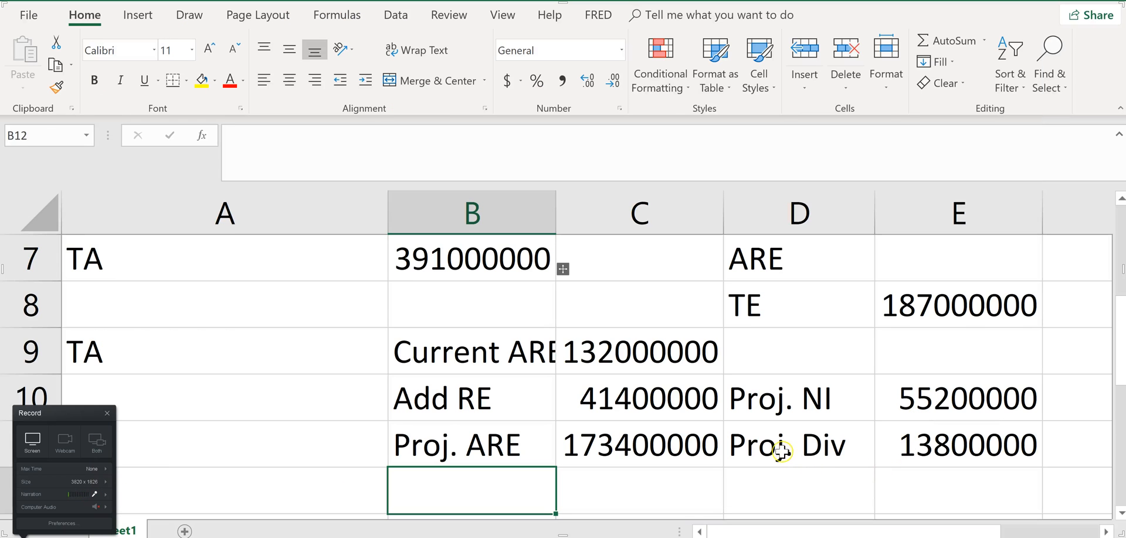
left_click(648, 444)
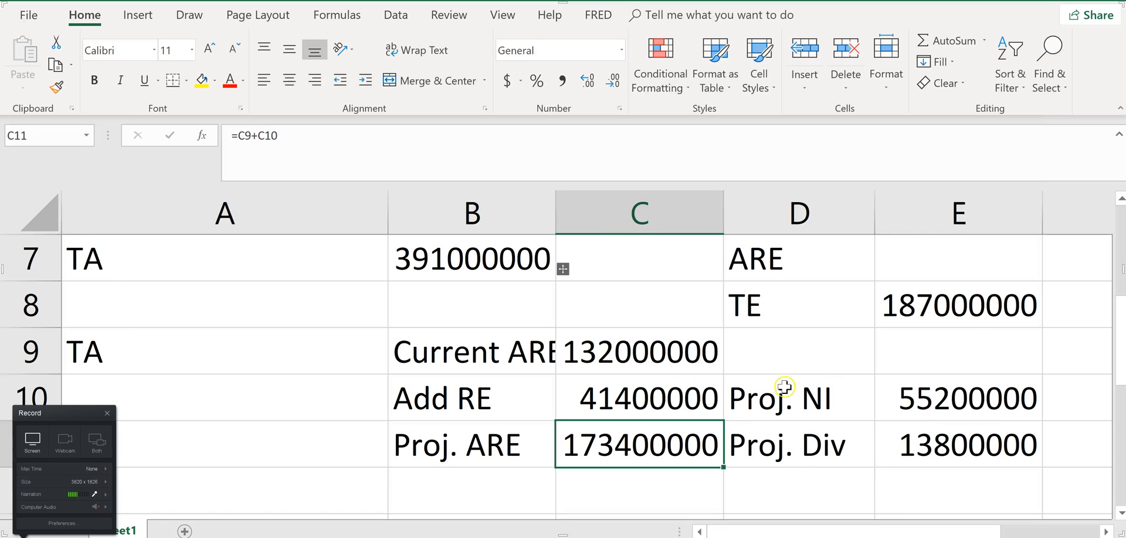
key("ctrl+c")
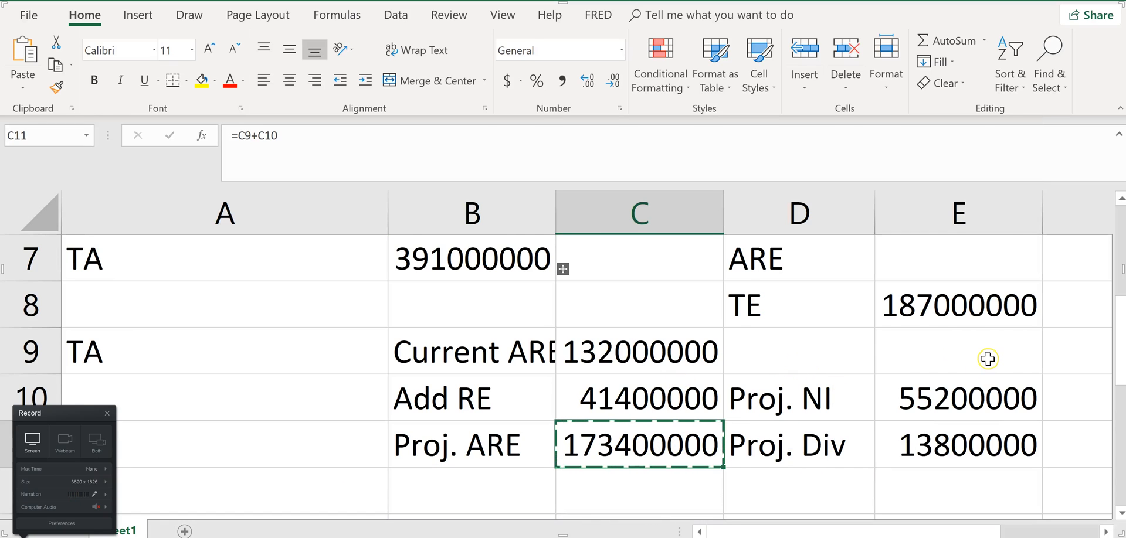
scroll(983, 360, "up", 2)
scroll(980, 376, "down", 2)
scroll(991, 390, "up", 2)
scroll(906, 456, "down", 2)
Change the ARE label in cell D7 to Porj. ARE
left_click(850, 269)
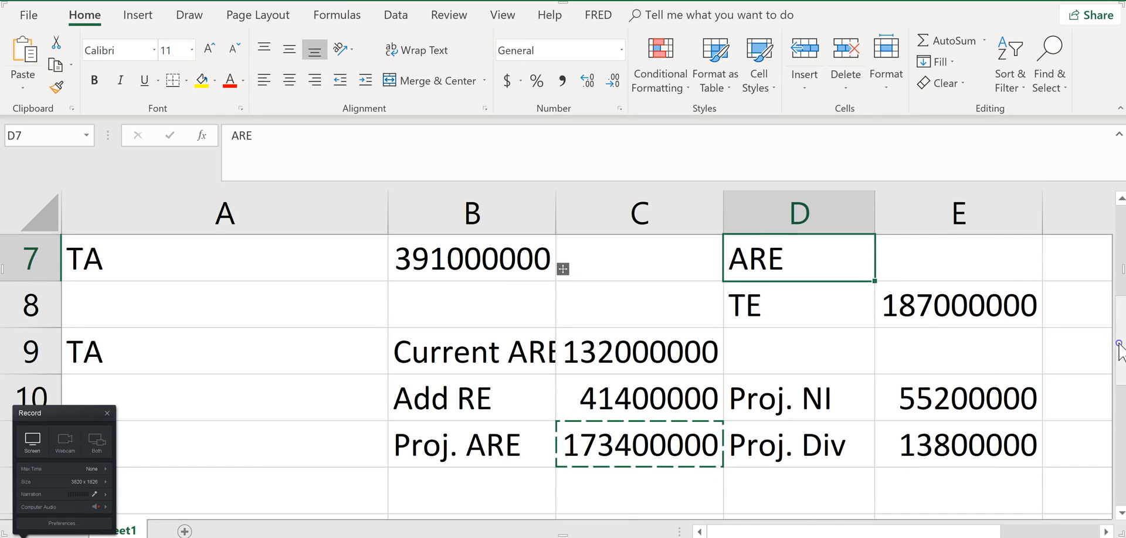
scroll(563, 269, "up", 2)
scroll(563, 268, "up", 1)
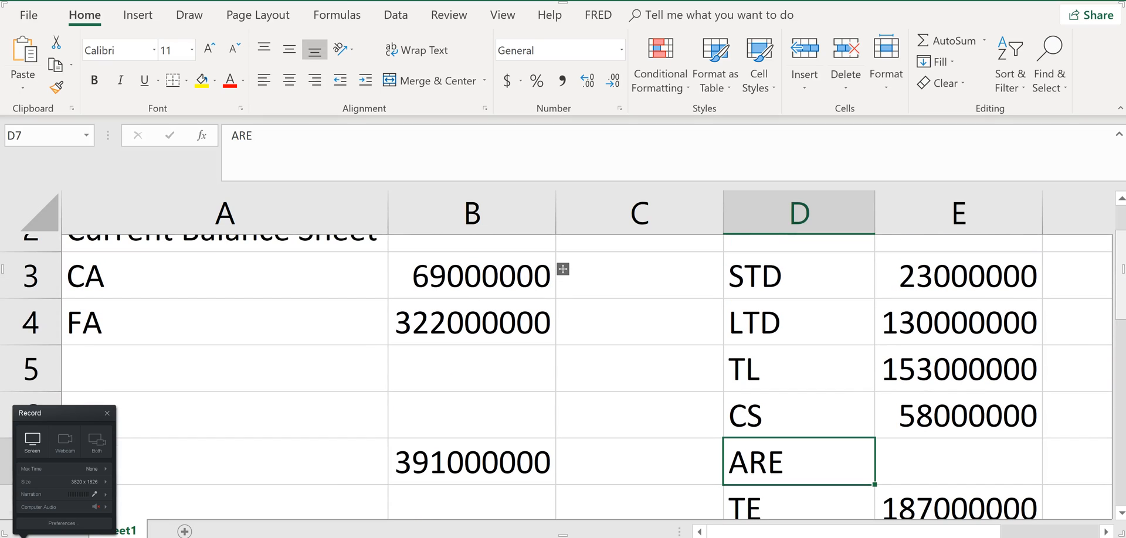
scroll(563, 352, "down", 1)
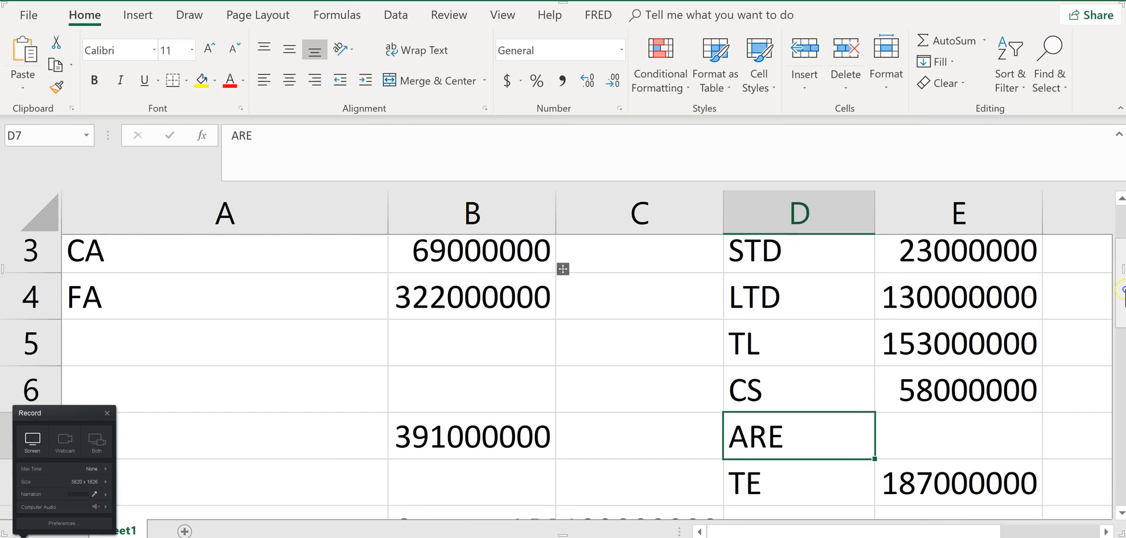
left_click(236, 132)
type("Porj.")
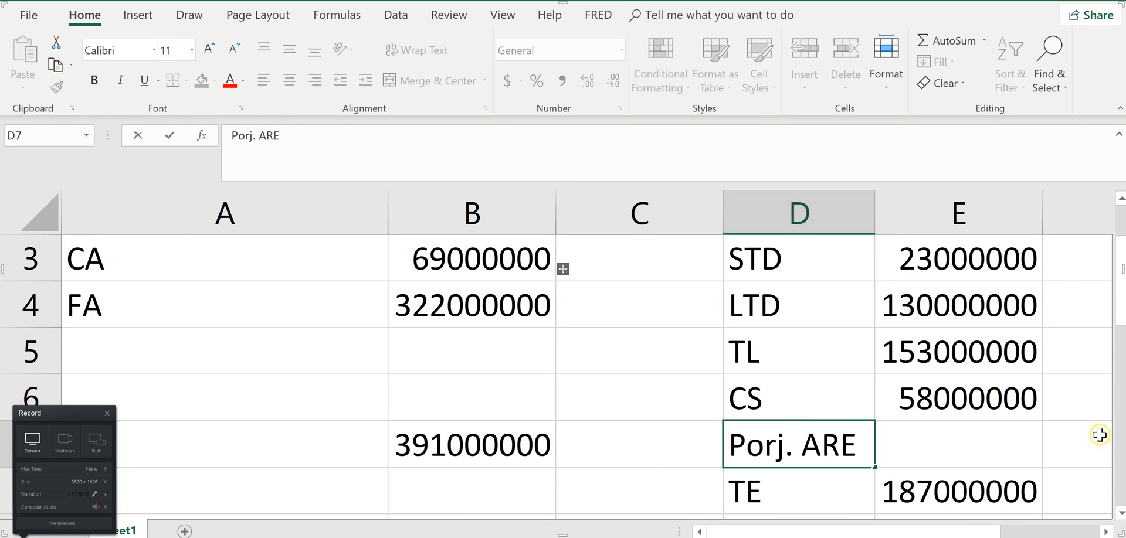
Link cell E7 to the projected accumulated retained earnings with the formula =C11
left_click(976, 454)
type("=")
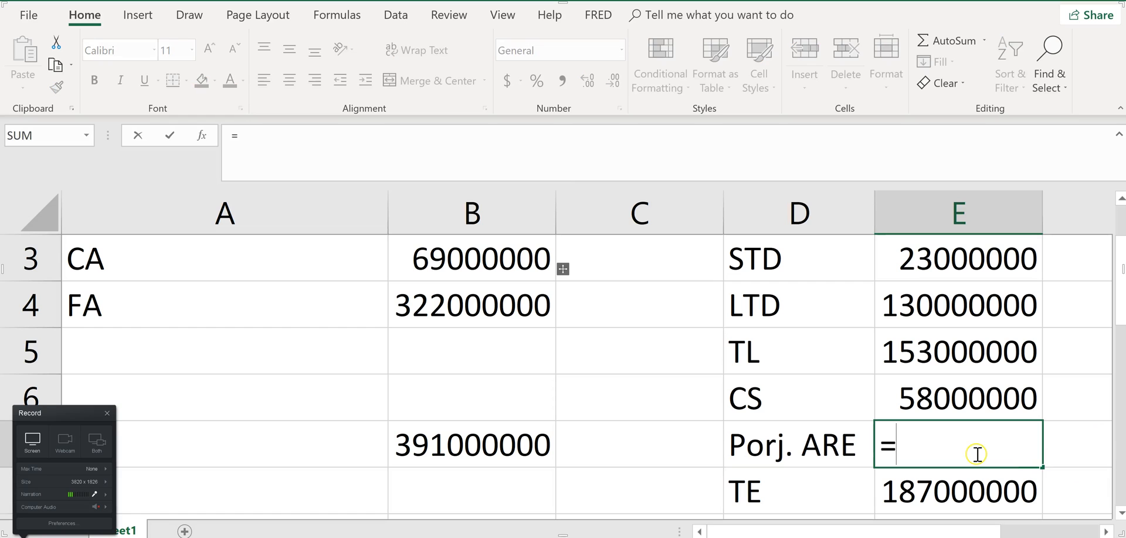
scroll(763, 446, "down", 4)
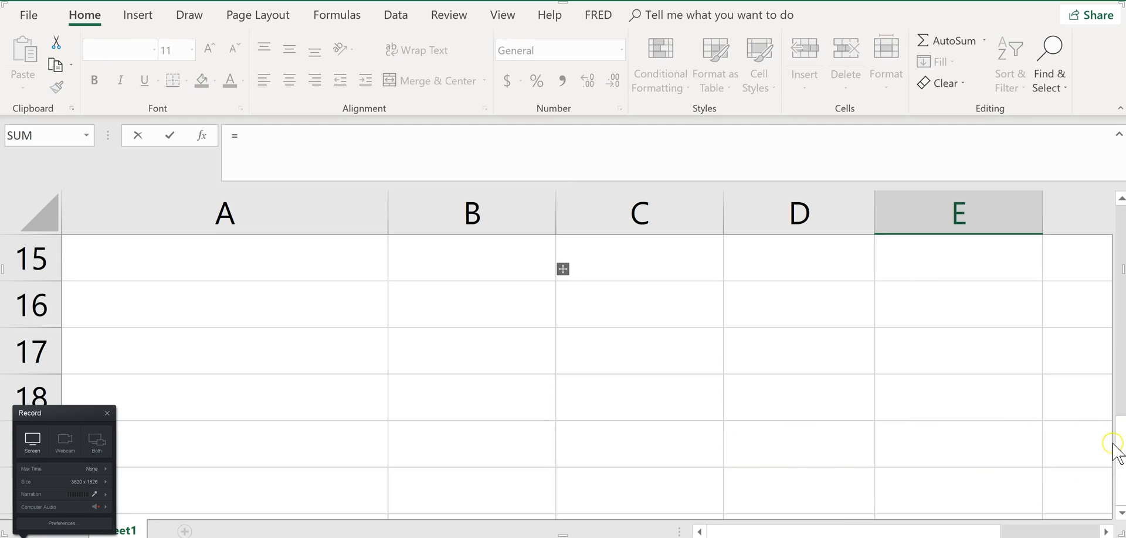
scroll(1114, 468, "up", 1)
scroll(1075, 371, "up", 1)
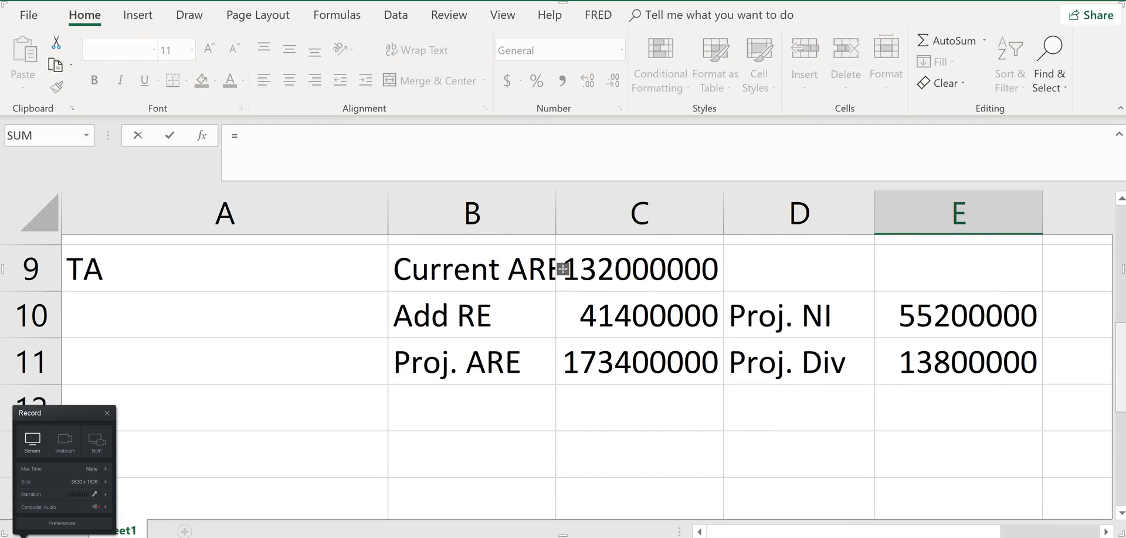
left_click(632, 356)
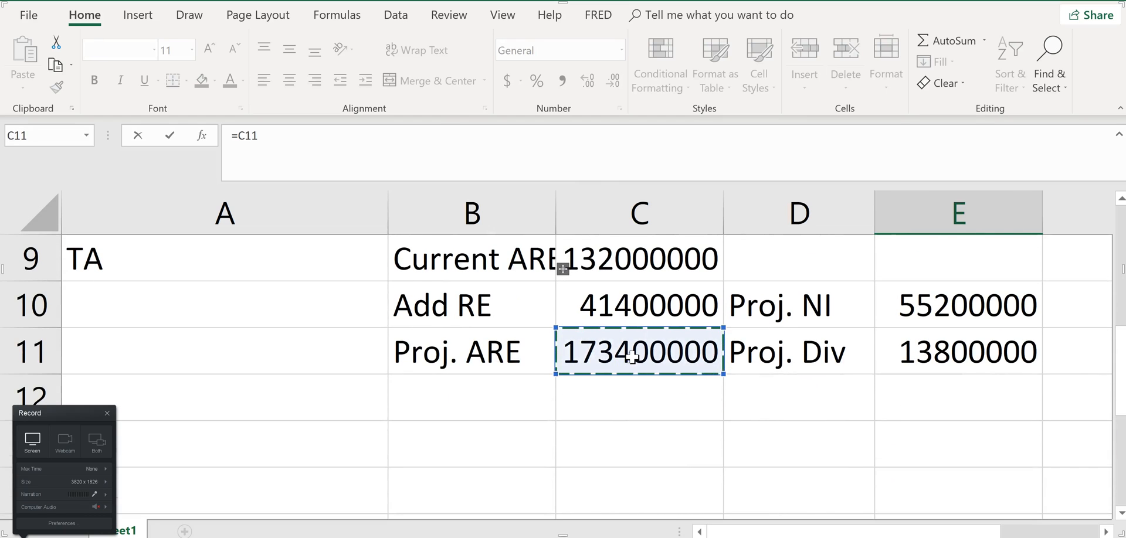
key("Return")
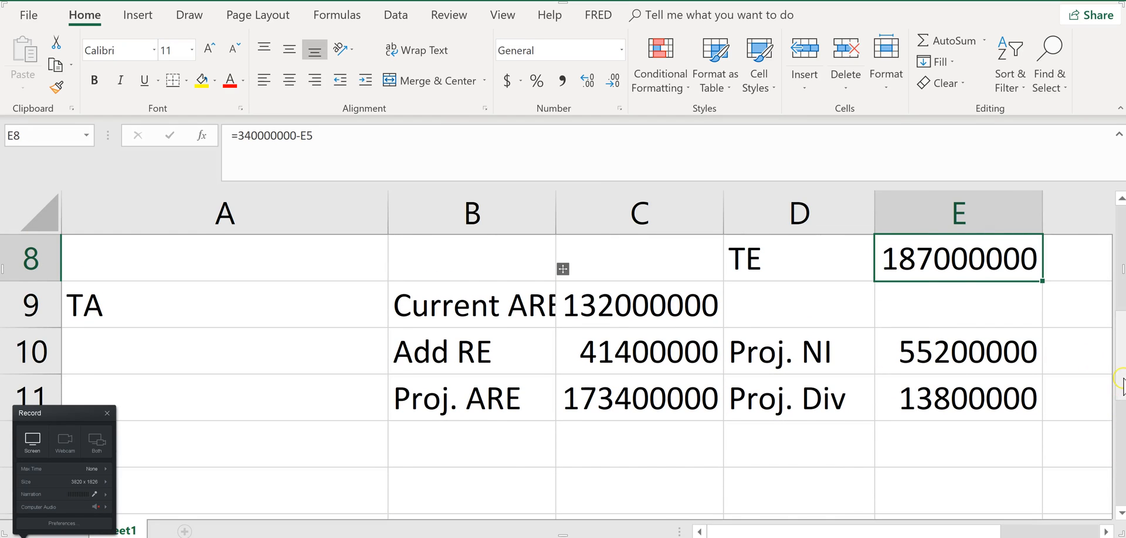
Recalculate total equity in cell E8 as common stock plus projected ARE with the formula =E6+E7
scroll(1121, 378, "up", 2)
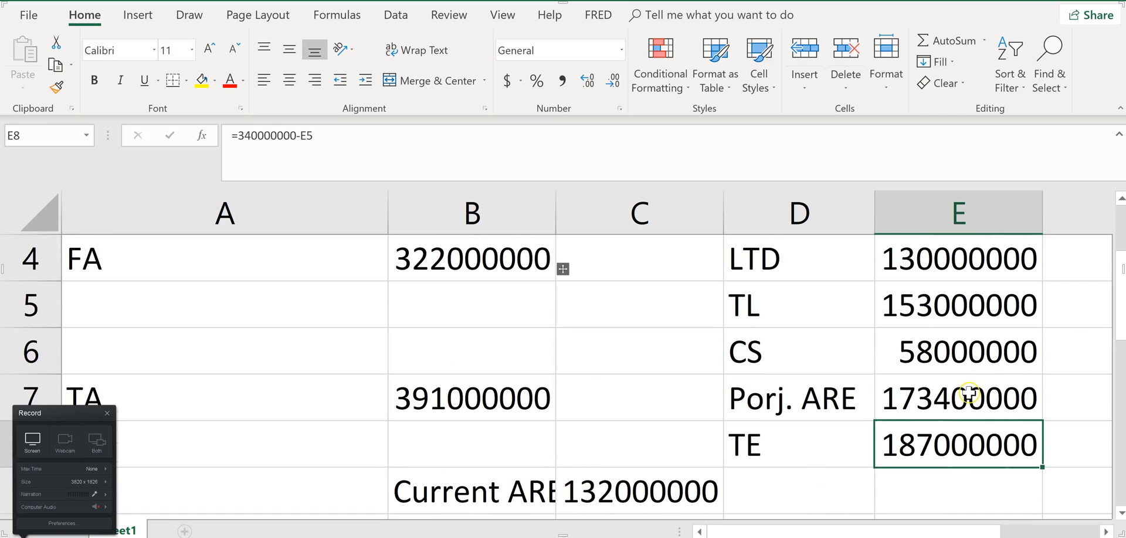
left_click(969, 394)
left_click(968, 444)
type("=")
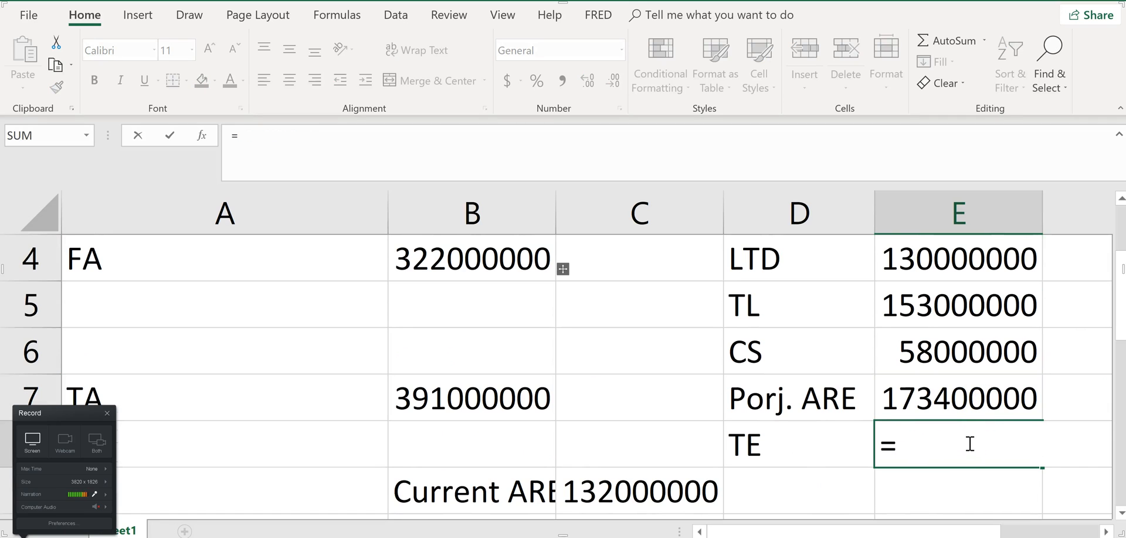
left_click(958, 339)
type("+")
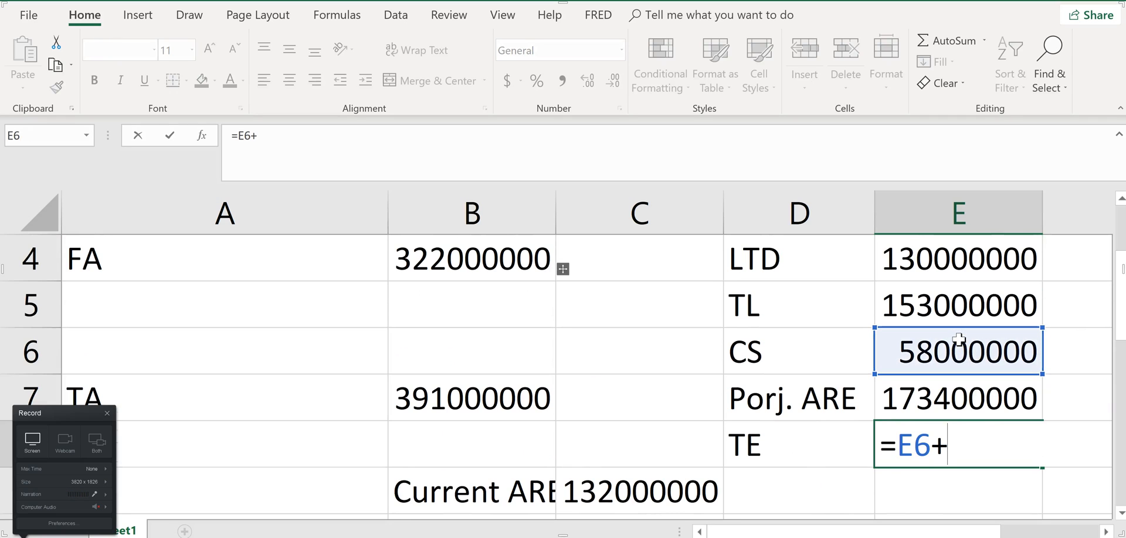
left_click(971, 398)
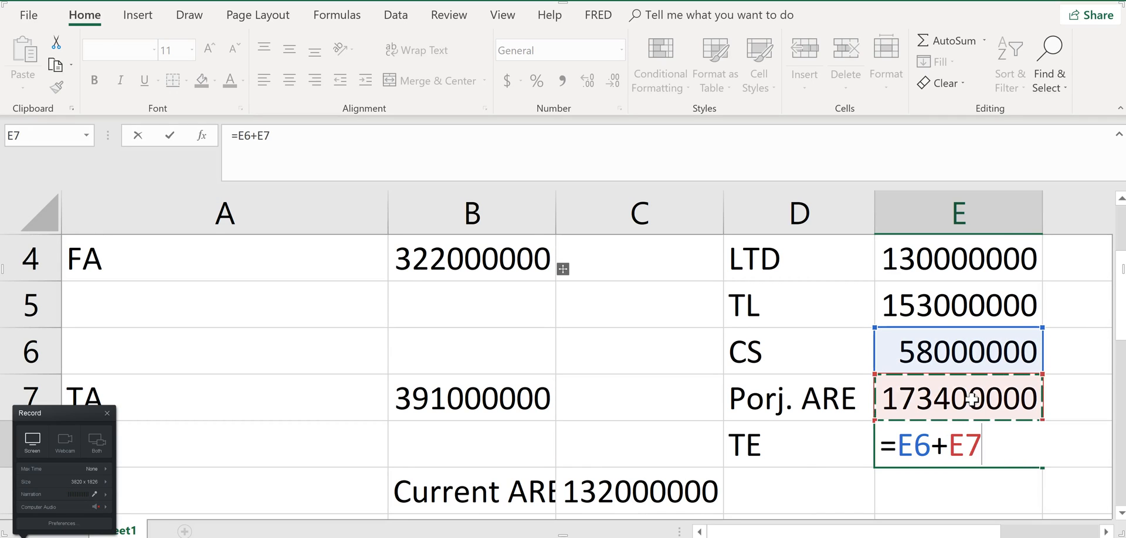
key("Return")
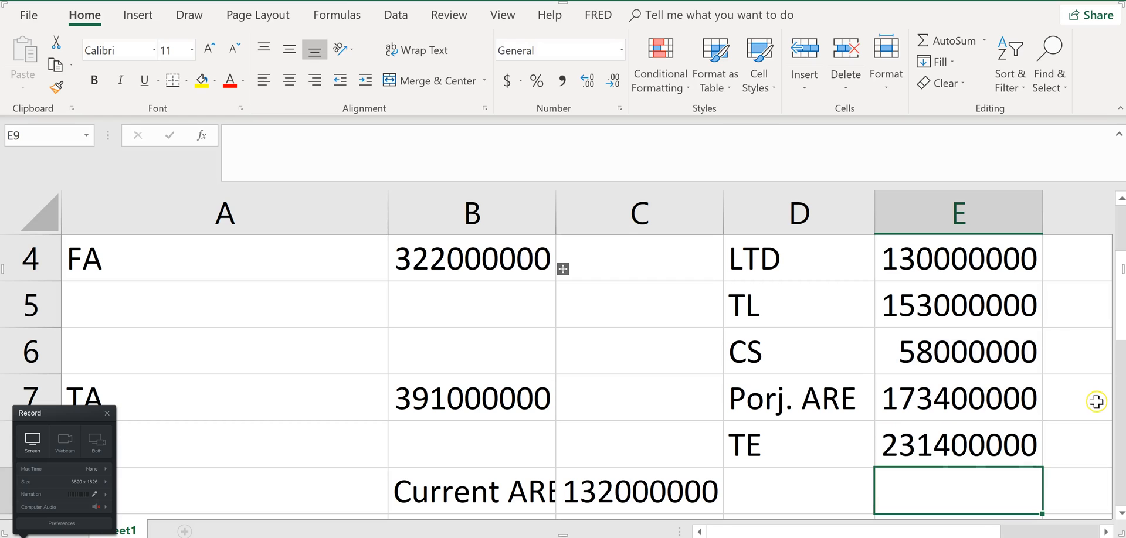
Switch to the homework page in Chrome and enter 231400000 as total equity in the c-1 balance sheet
key("alt+Tab")
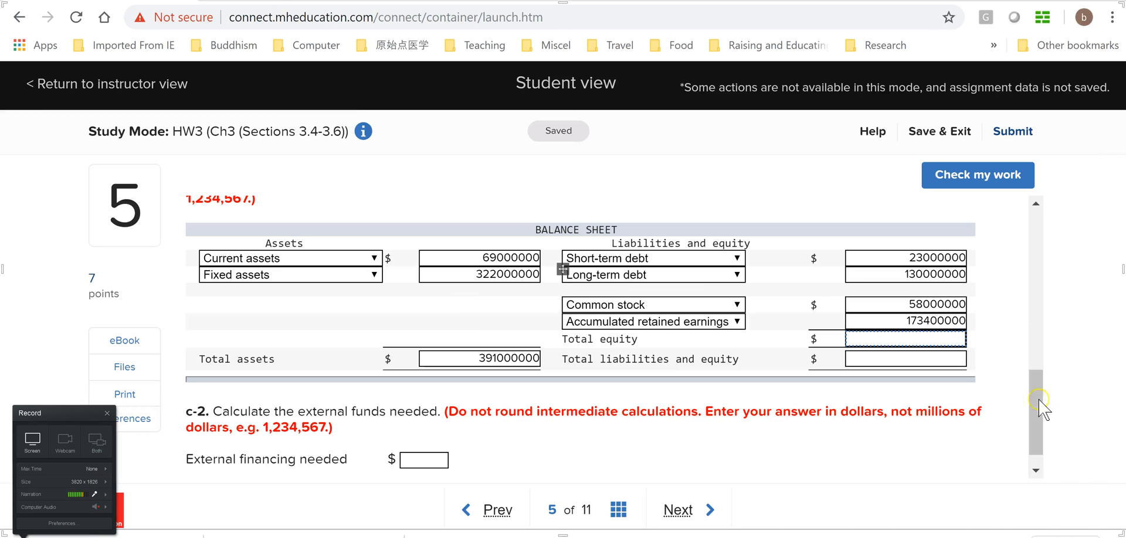
left_click(952, 341)
type("231400000")
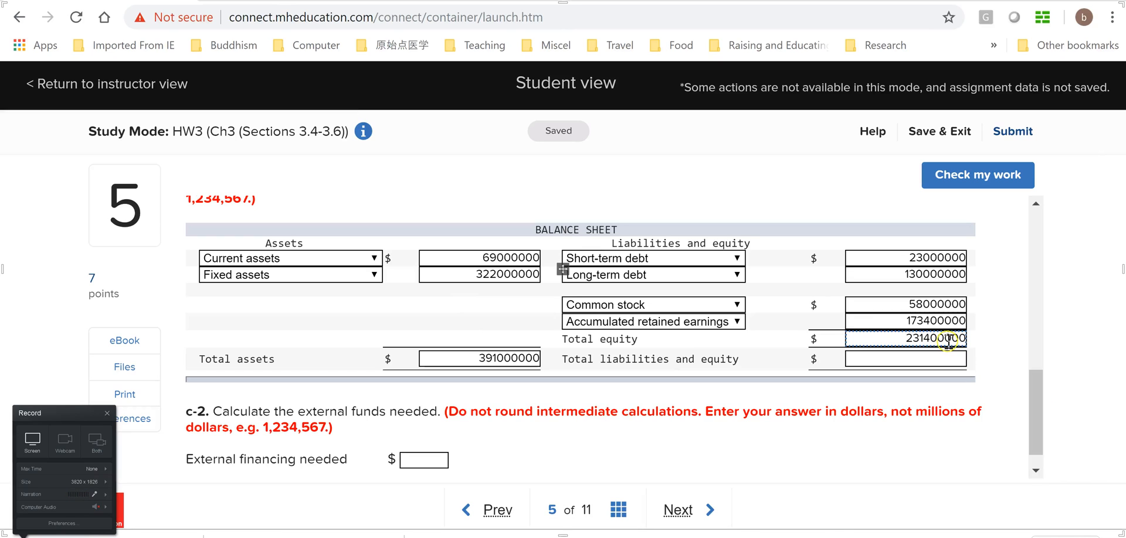
key("Tab")
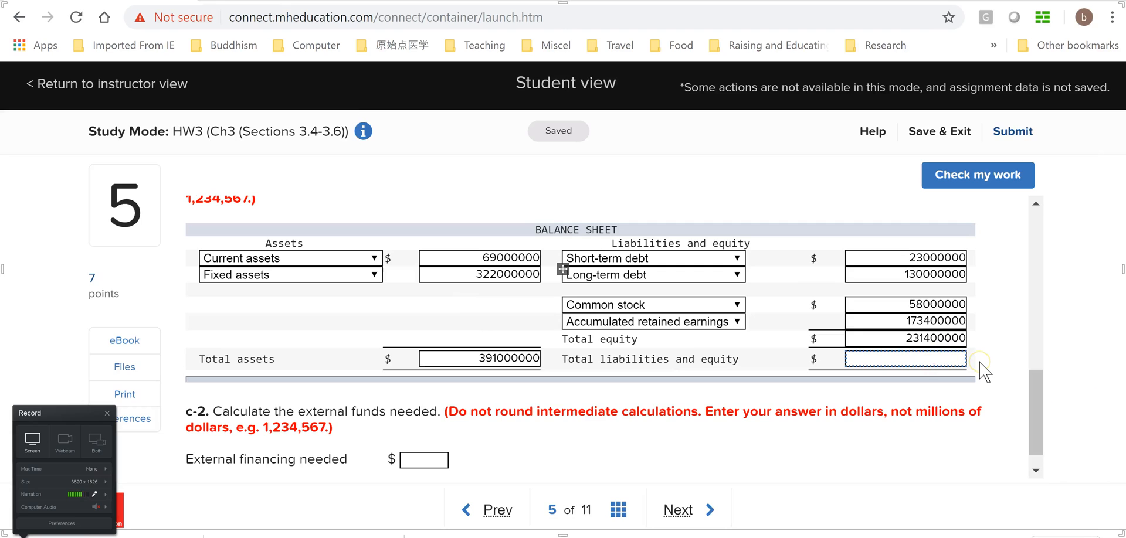
Switch back to the Excel workbook, label cell D9 TL+TE and calculate it in E9 with the formula =E5+E8
key("alt+Tab")
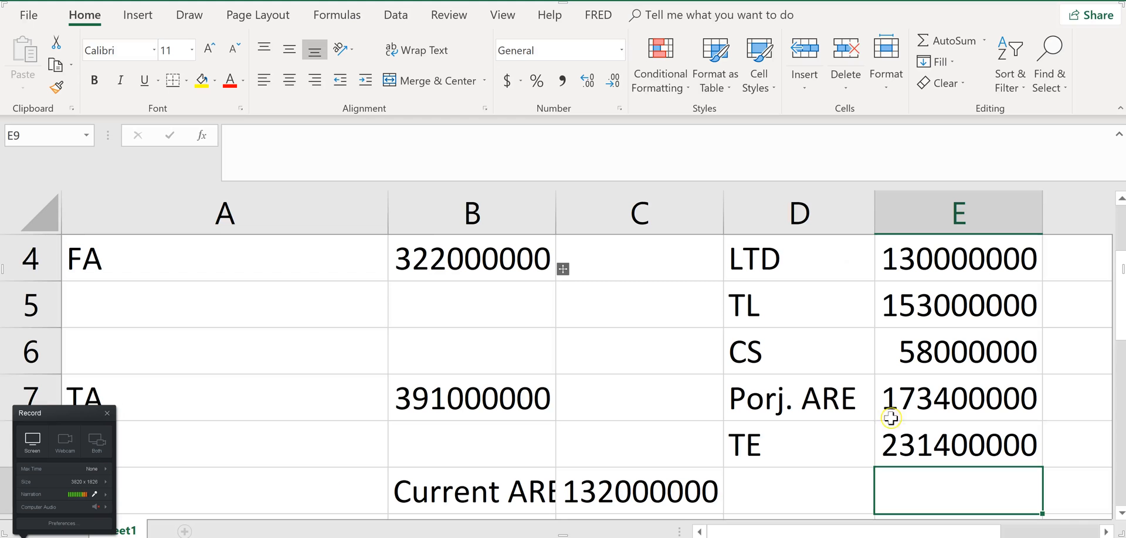
left_click(788, 494)
type("T")
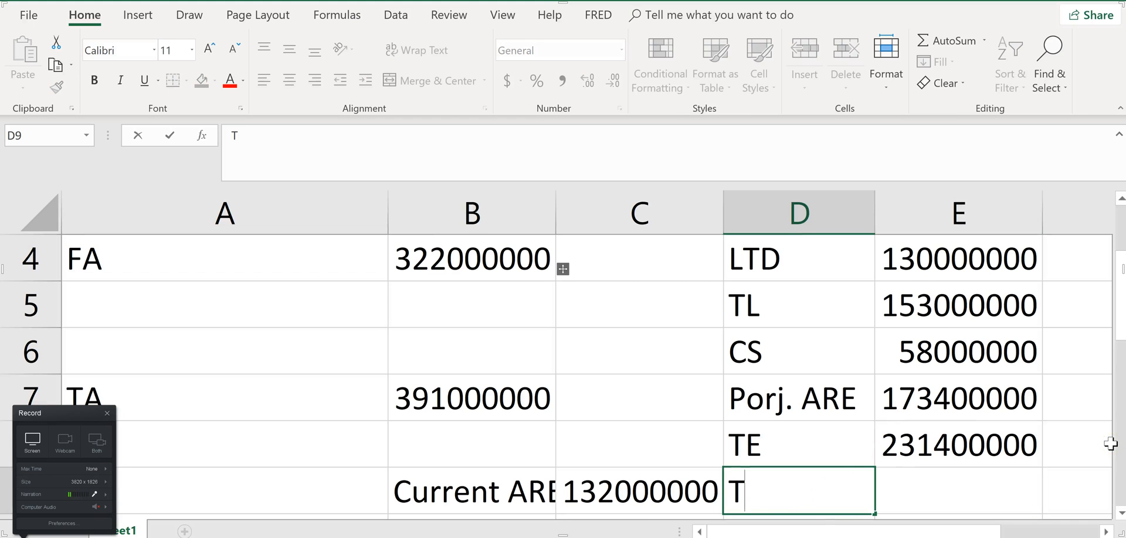
type("L+TE")
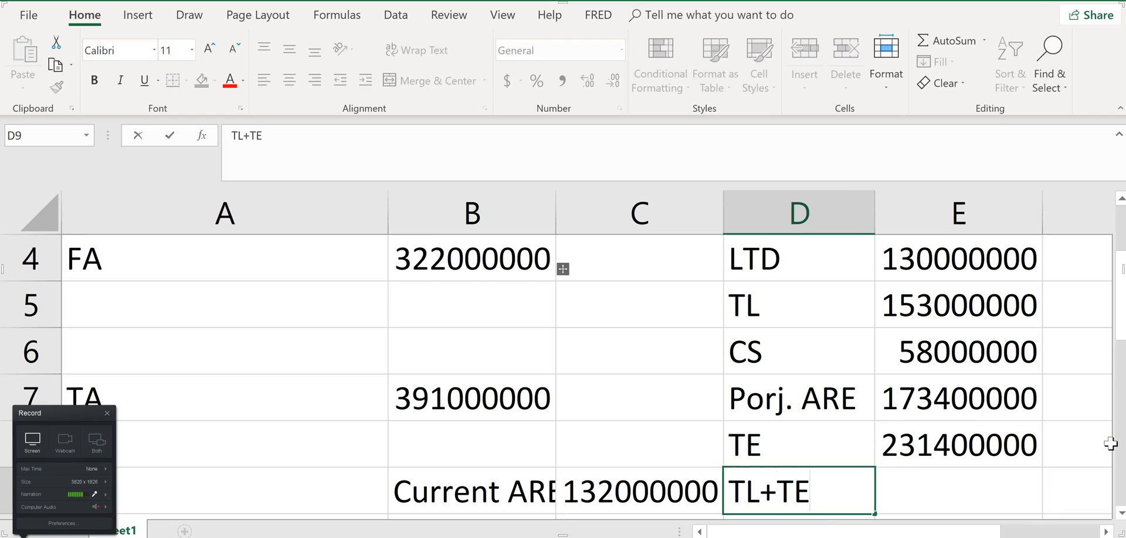
key("Tab")
type("=")
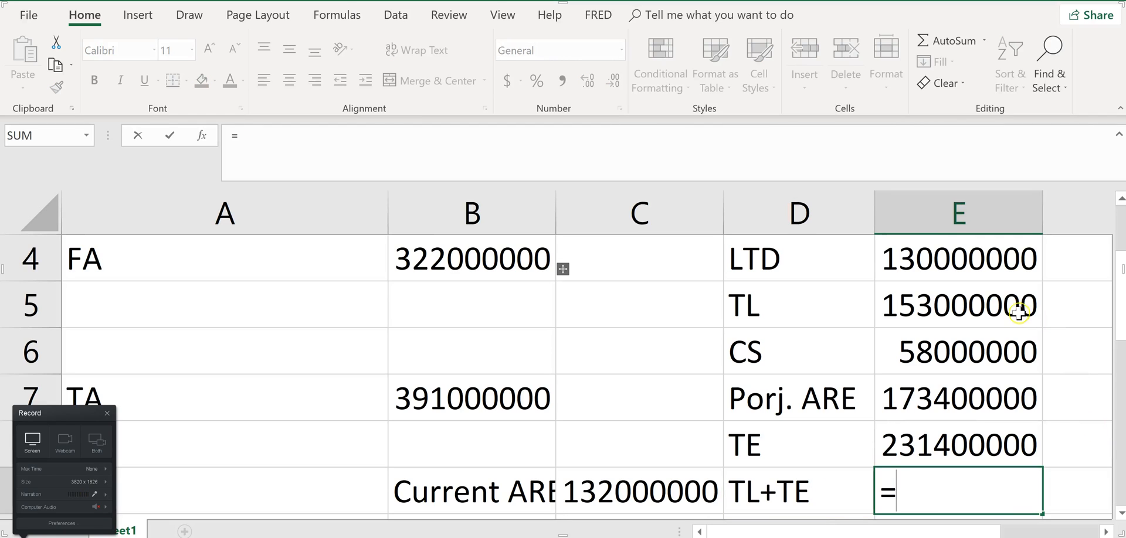
left_click(1018, 312)
type("+")
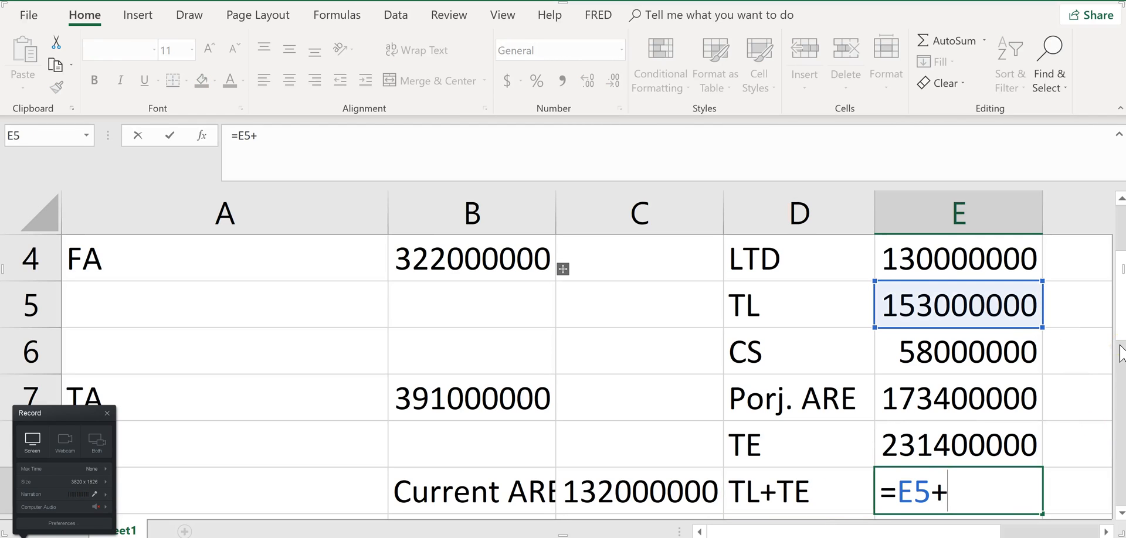
left_click(999, 438)
key("ctrl+Return")
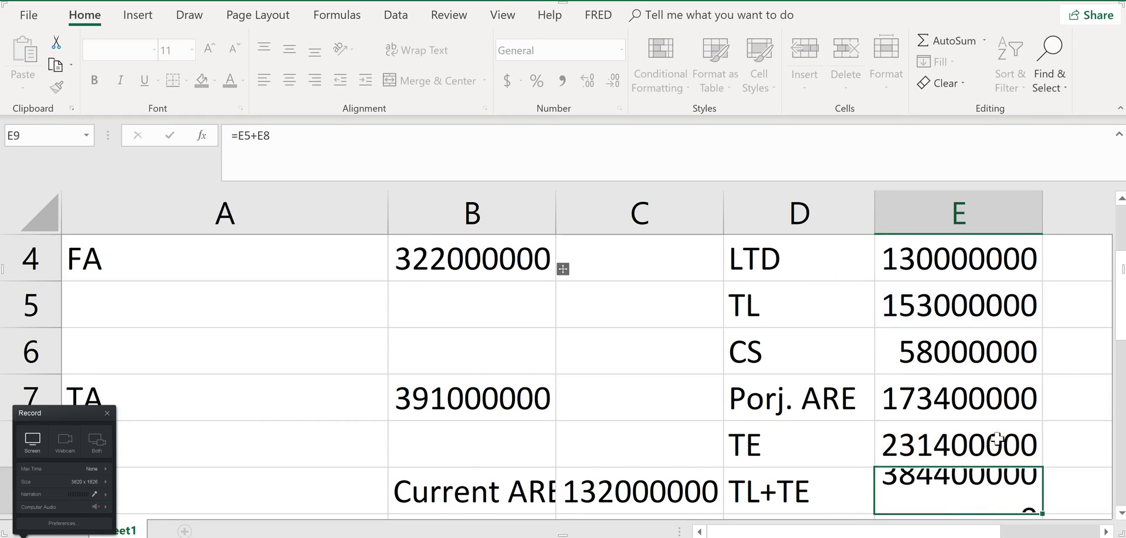
key("Return")
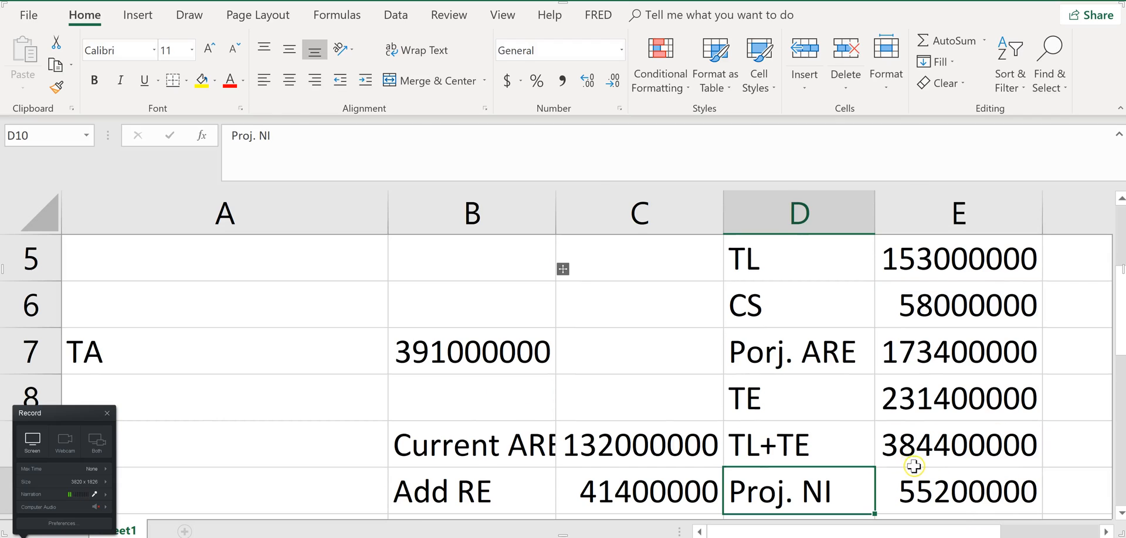
Switch to the homework page in Chrome and enter 384400000 as total liabilities and equity, rechecking the figure in Excel
key("alt+Tab")
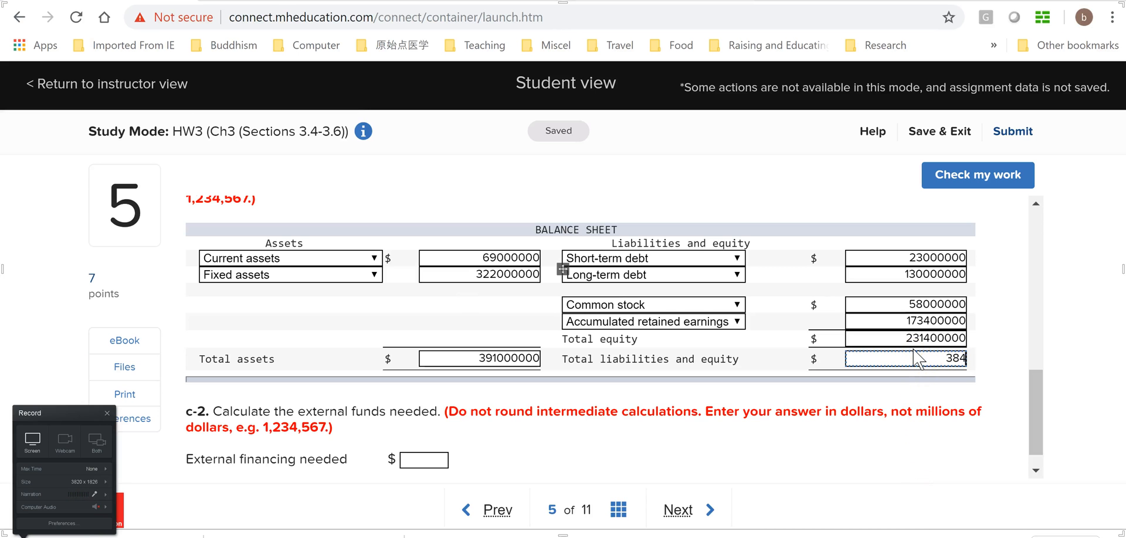
key("alt+Tab")
key("alt+Tab")
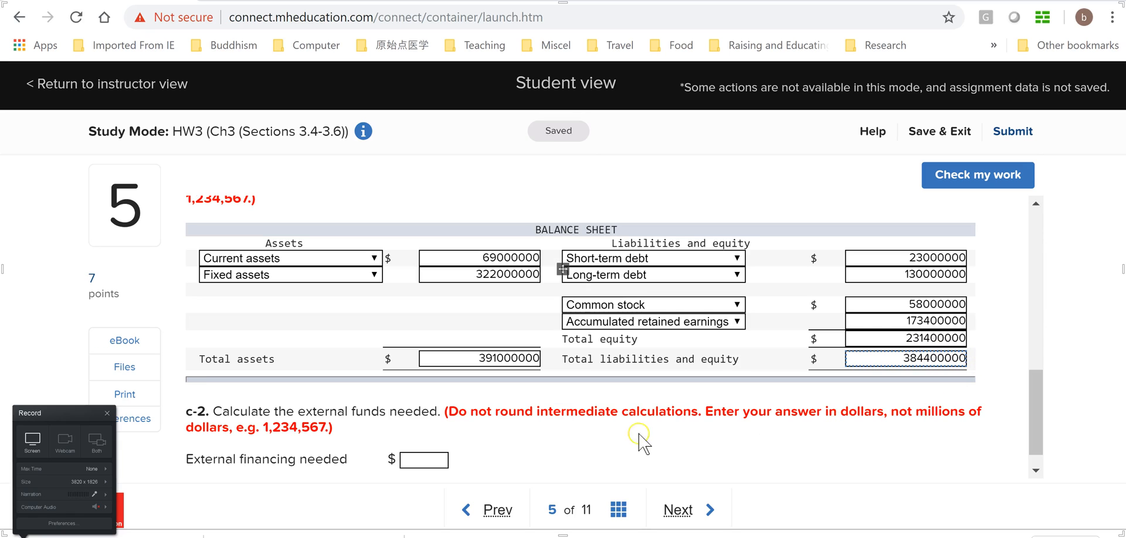
Run the work check on question 5, review the marks on the c-1 balance sheet and return to the question
left_click_drag(1030, 414, 1032, 411)
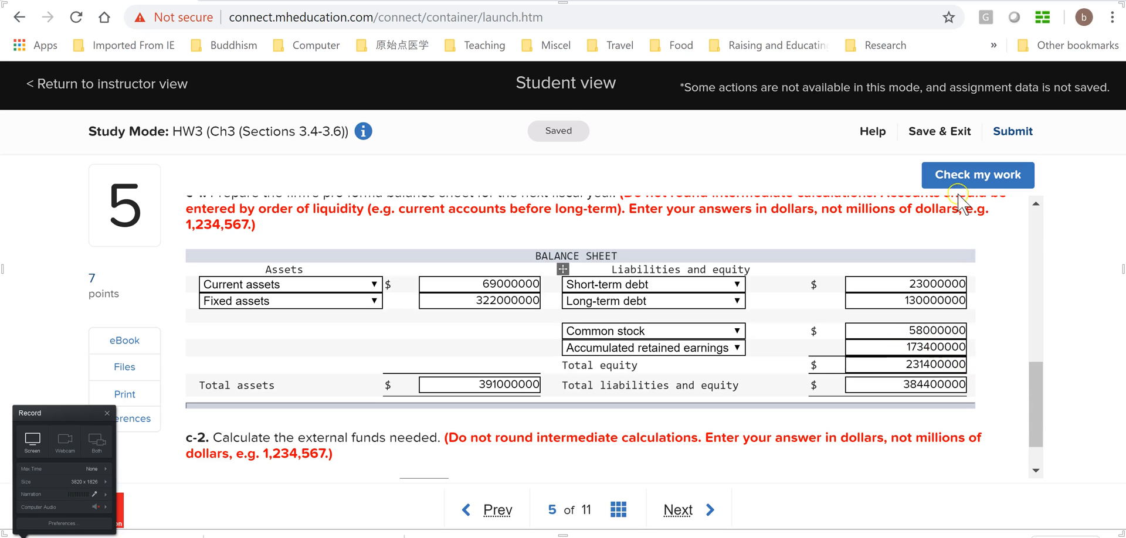
left_click(974, 179)
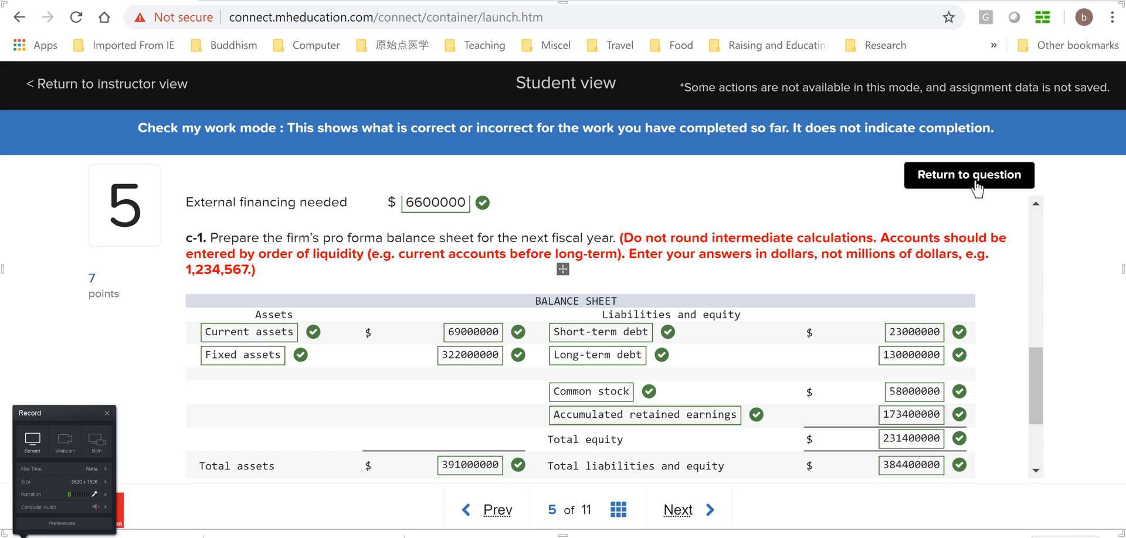
left_click_drag(1036, 383, 1042, 416)
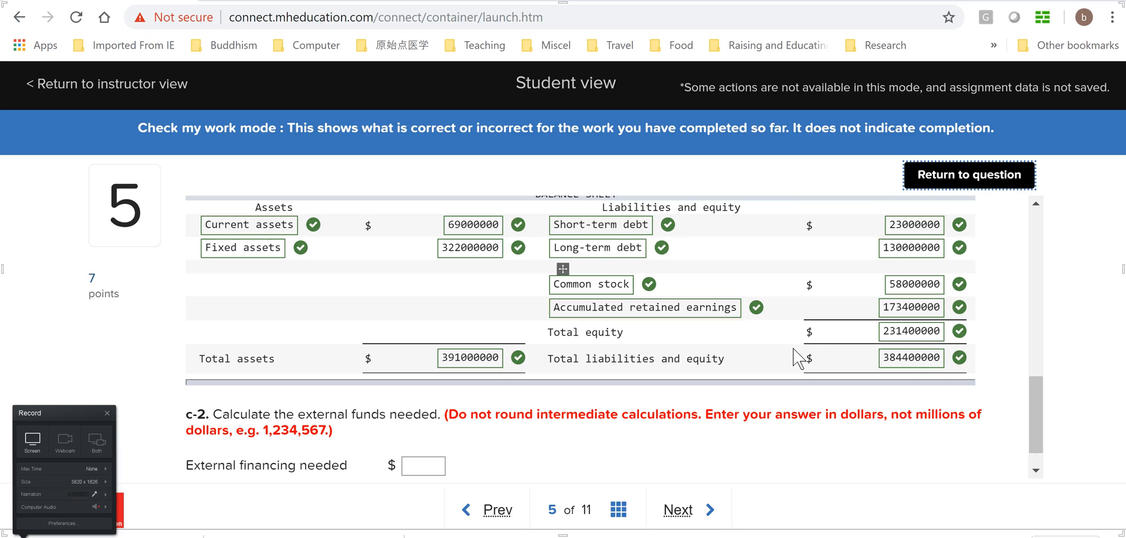
left_click(962, 175)
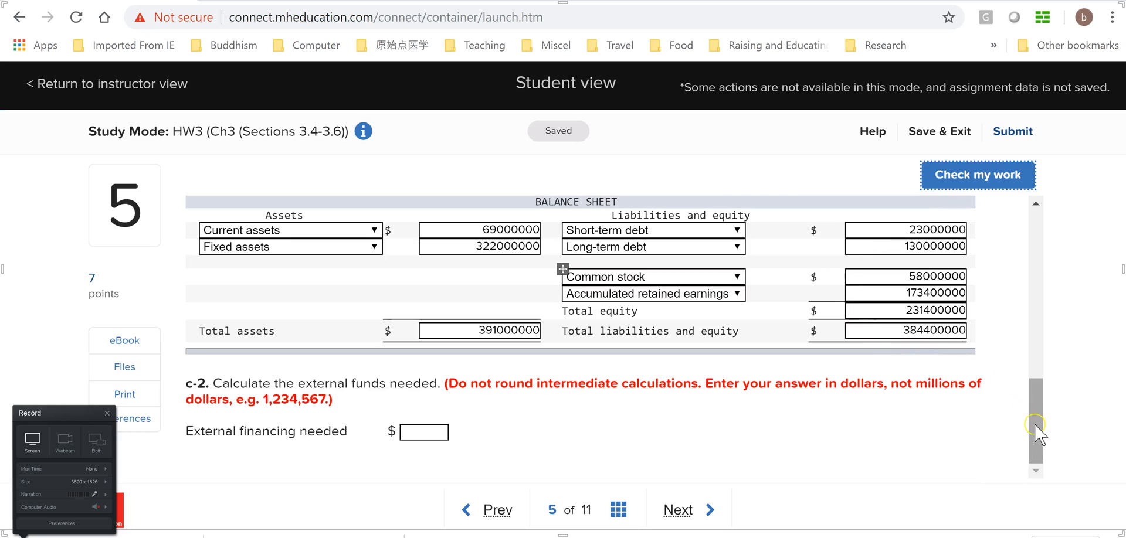
Review the c-2 external financing question against the part b answer and the totals in the c-1 balance sheet
left_click(1038, 442)
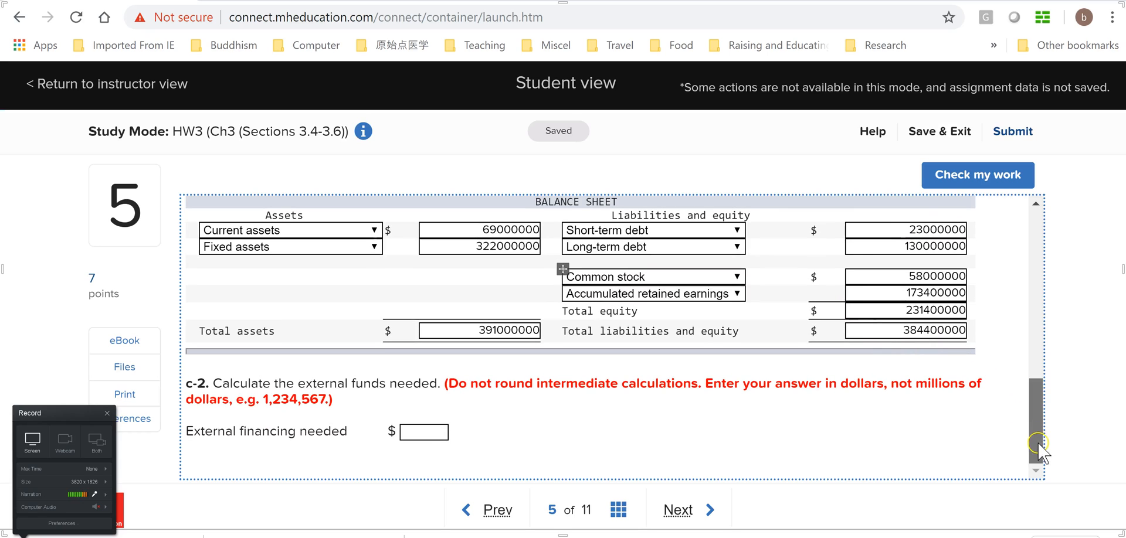
left_click(421, 431)
left_click(437, 433)
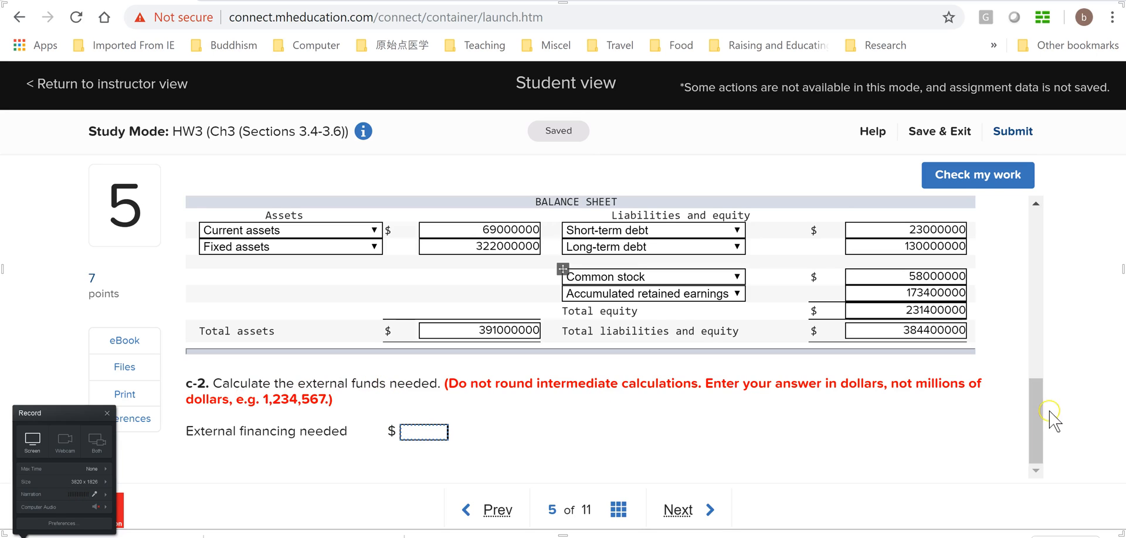
left_click_drag(1035, 439, 1037, 346)
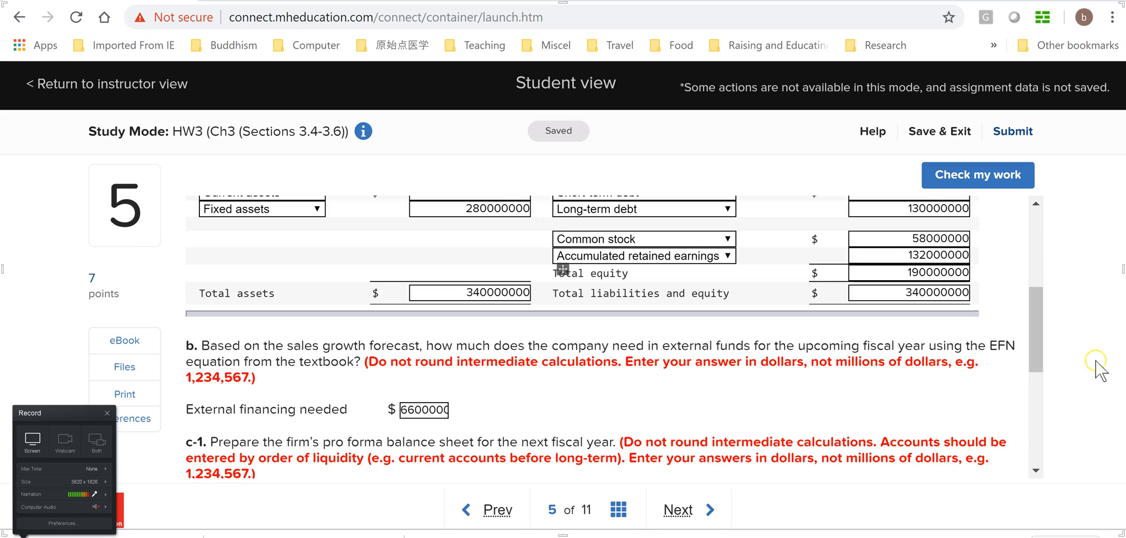
left_click(1034, 322)
left_click_drag(1040, 337, 1036, 360)
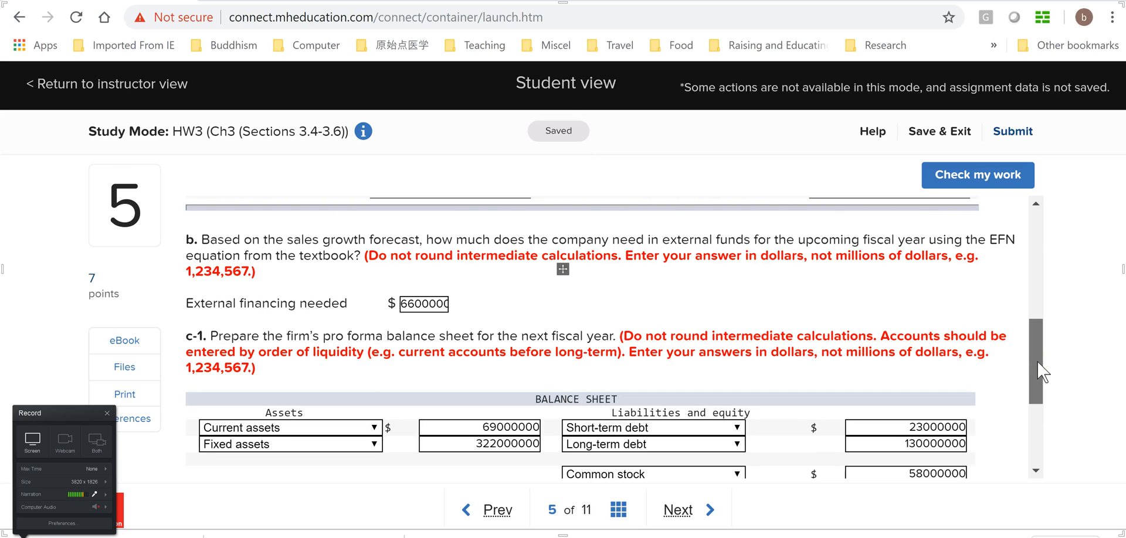
left_click_drag(1036, 360, 1030, 423)
left_click(607, 418)
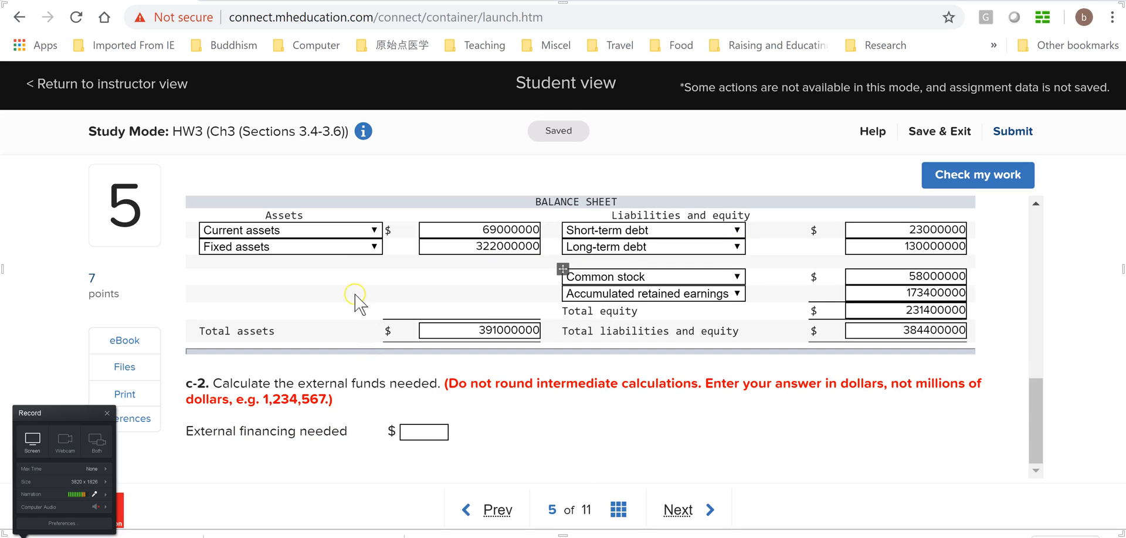
scroll(1030, 412, "up", 2)
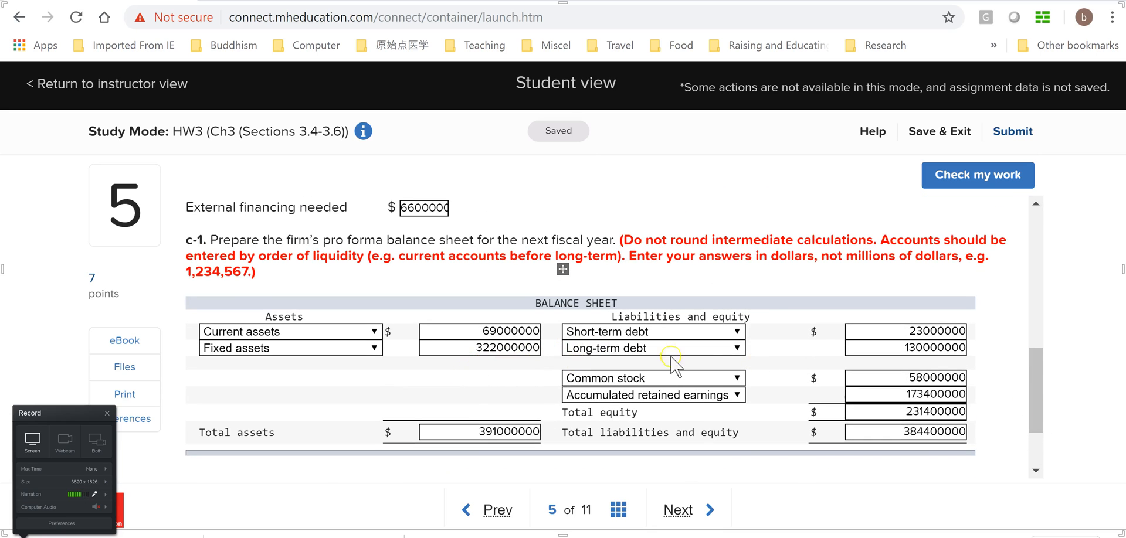
scroll(1033, 406, "down", 1)
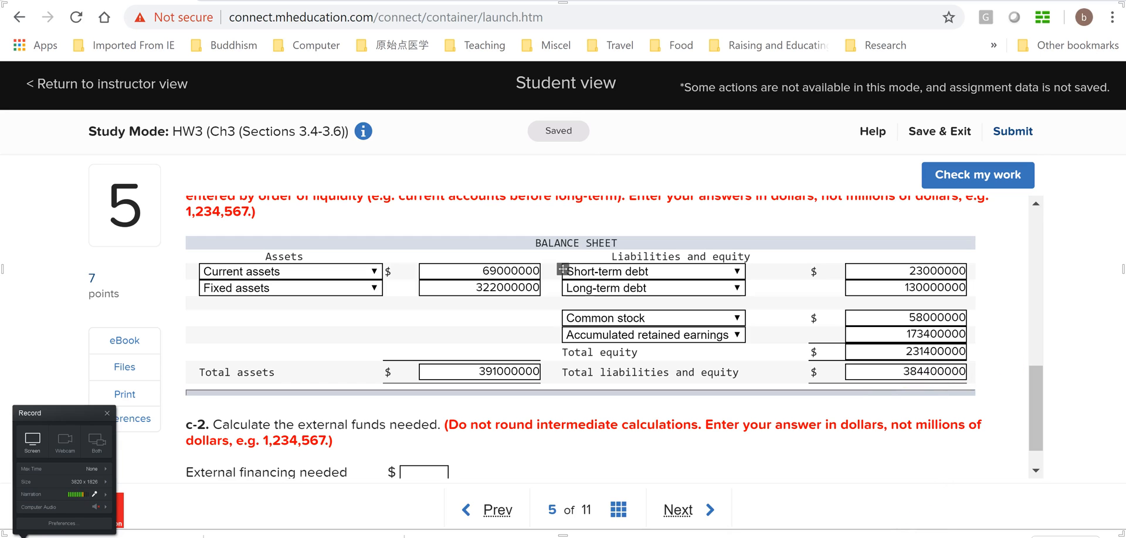
Switch to the Book1 workbook in Excel and label cell A8 EFN, directly below the total assets row
mouse_move(638, 535)
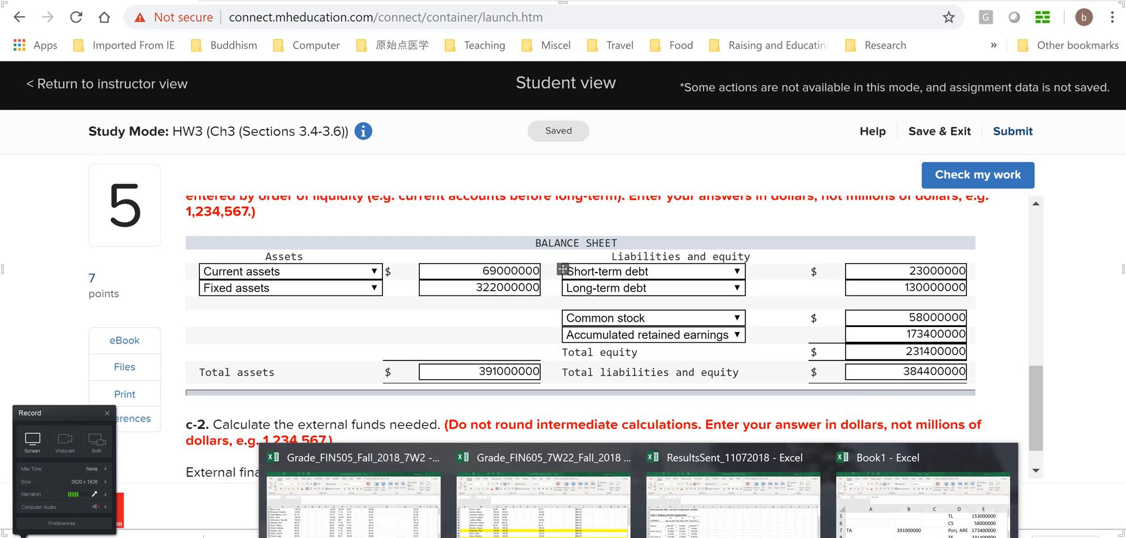
left_click(898, 492)
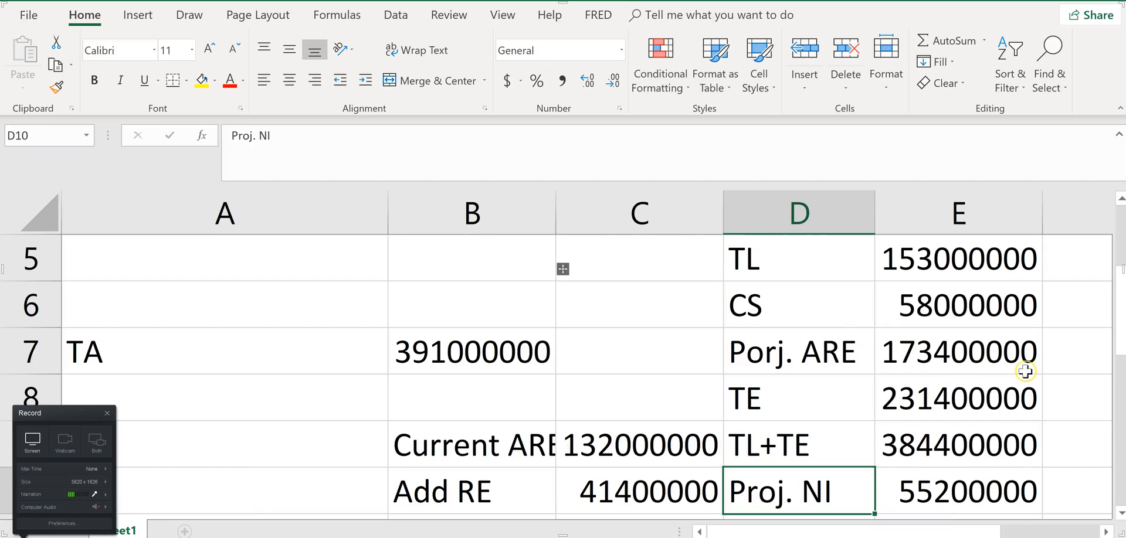
scroll(981, 374, "down", 2)
scroll(563, 269, "up", 1)
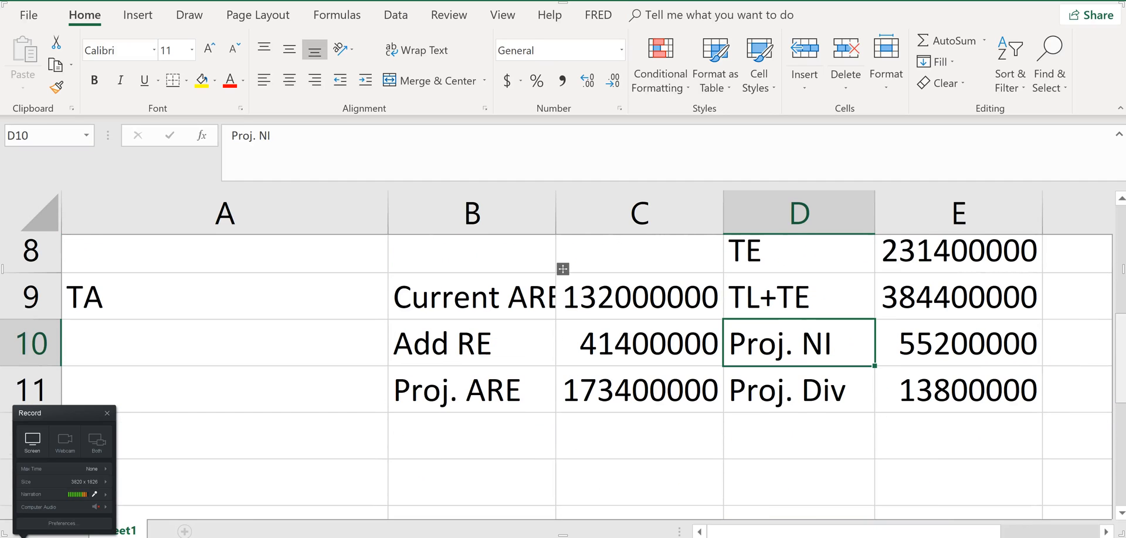
scroll(563, 269, "up", 1)
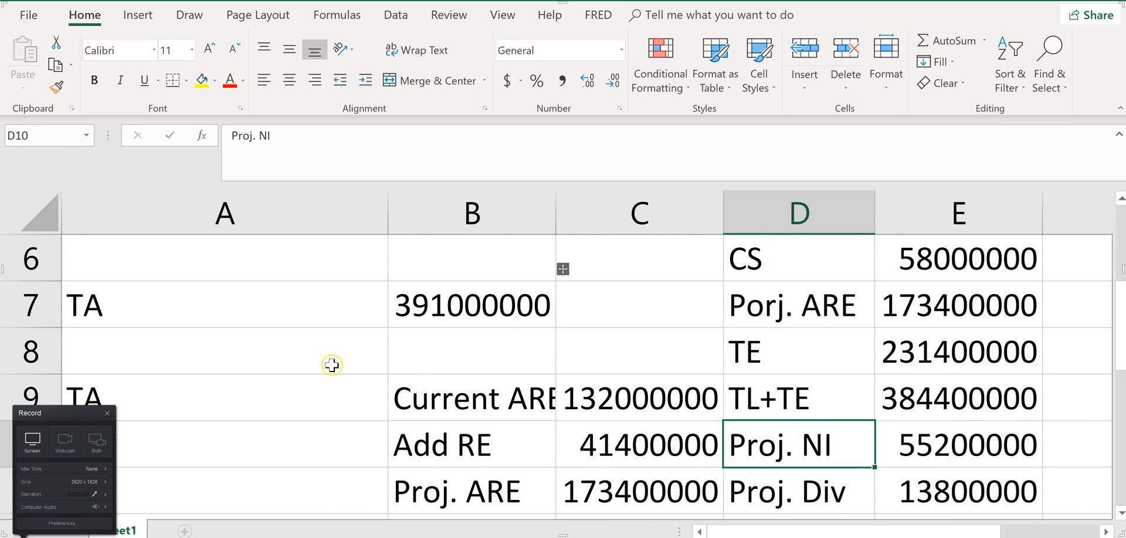
left_click(331, 364)
type("EFN")
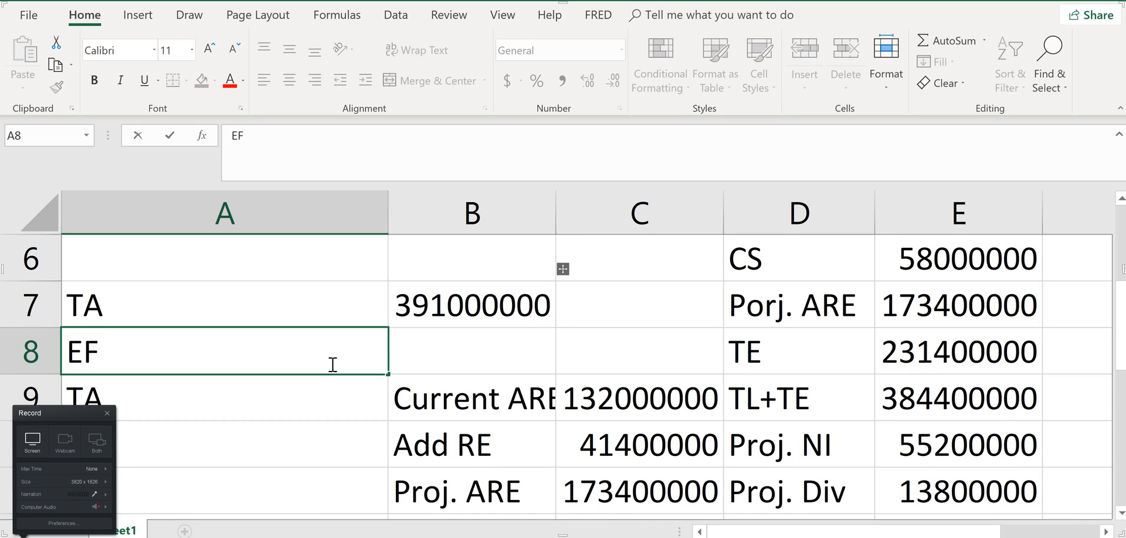
Calculate the external financing needed in cell B8 with the formula =B7-E9
key("Tab")
type("=")
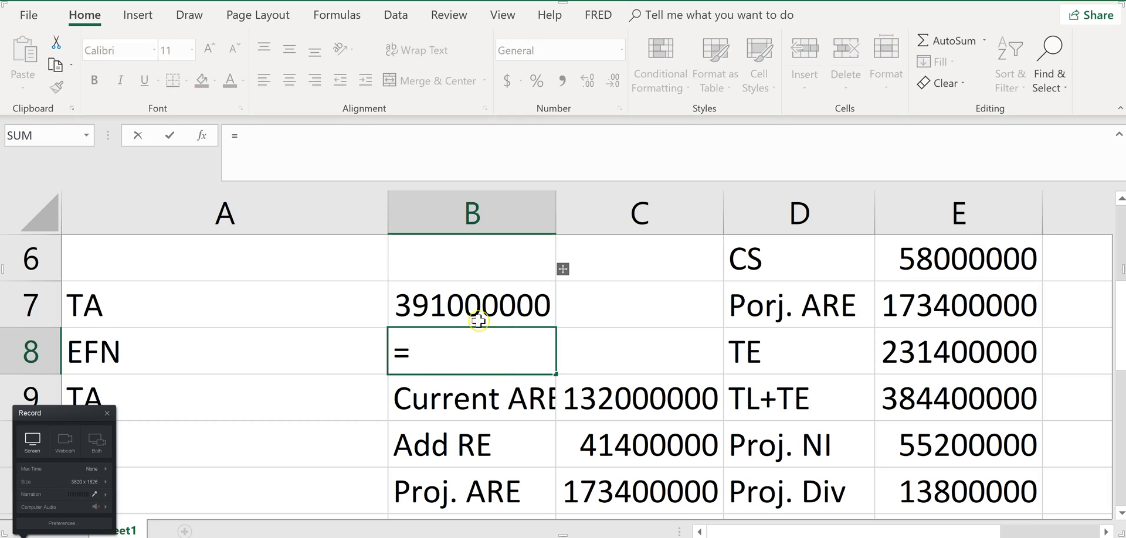
left_click(465, 305)
type("-")
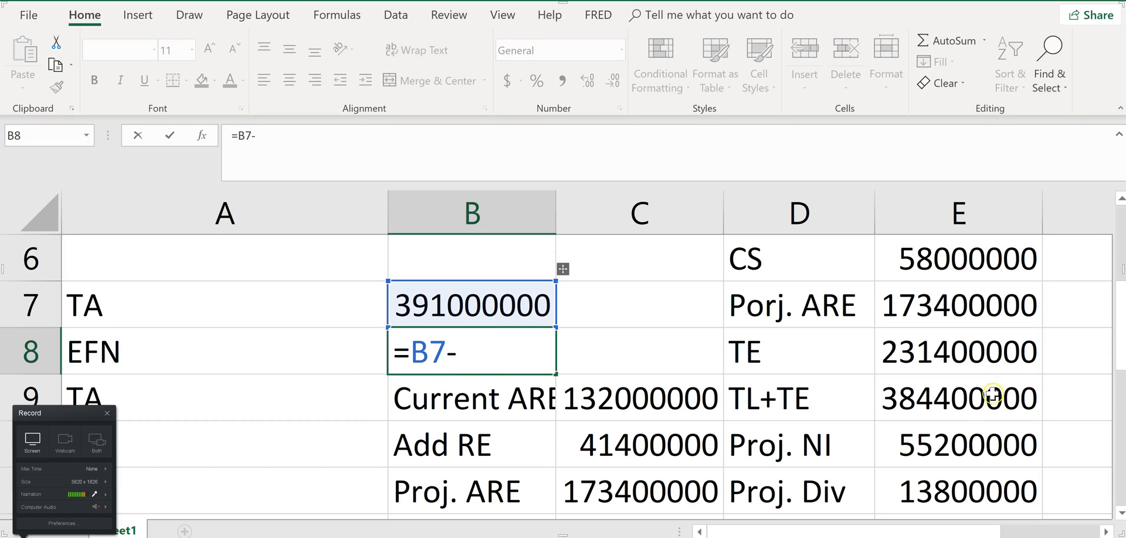
left_click(976, 400)
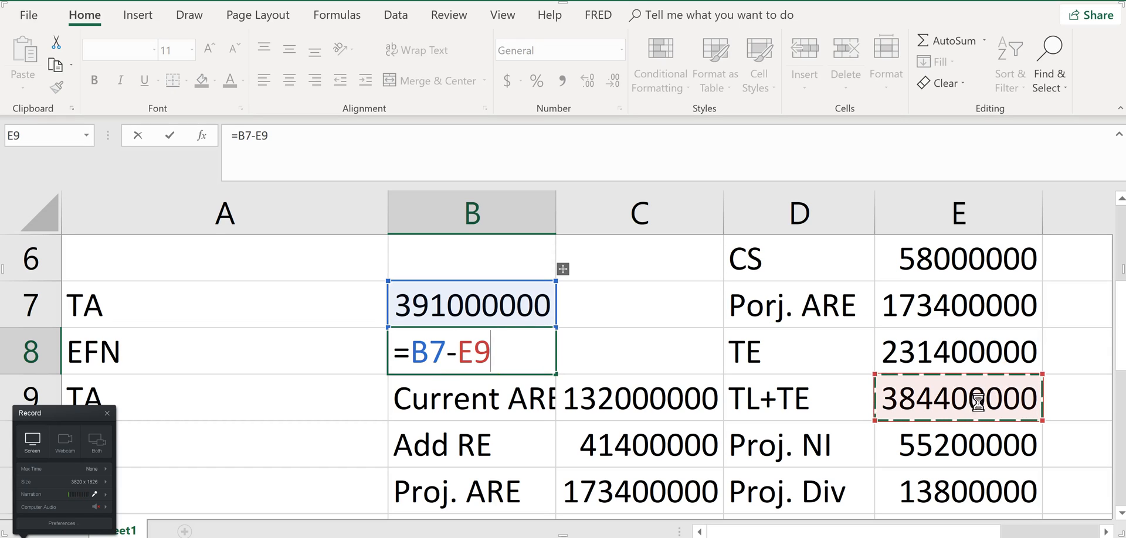
key("Return")
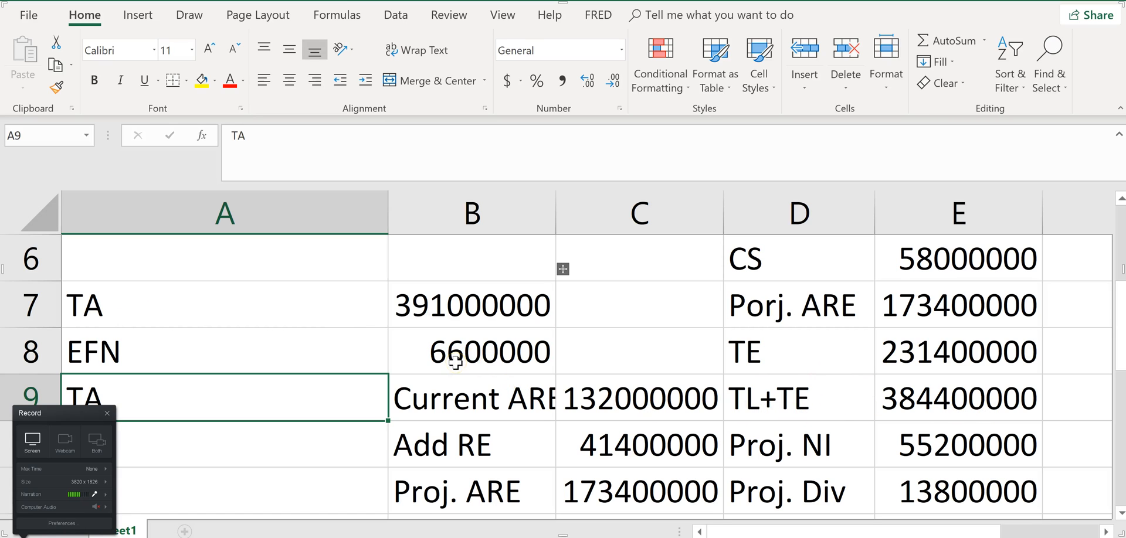
Switch to the homework page in Chrome and enter 6600000 as the c-2 external financing needed, comparing it with the part b answer
key("alt+Tab")
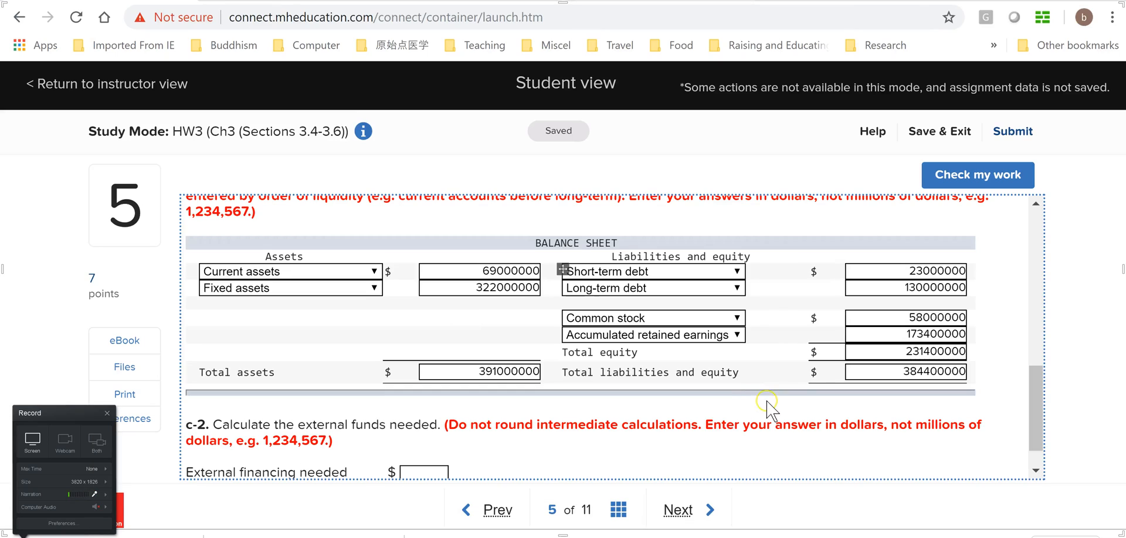
left_click(413, 471)
type("660")
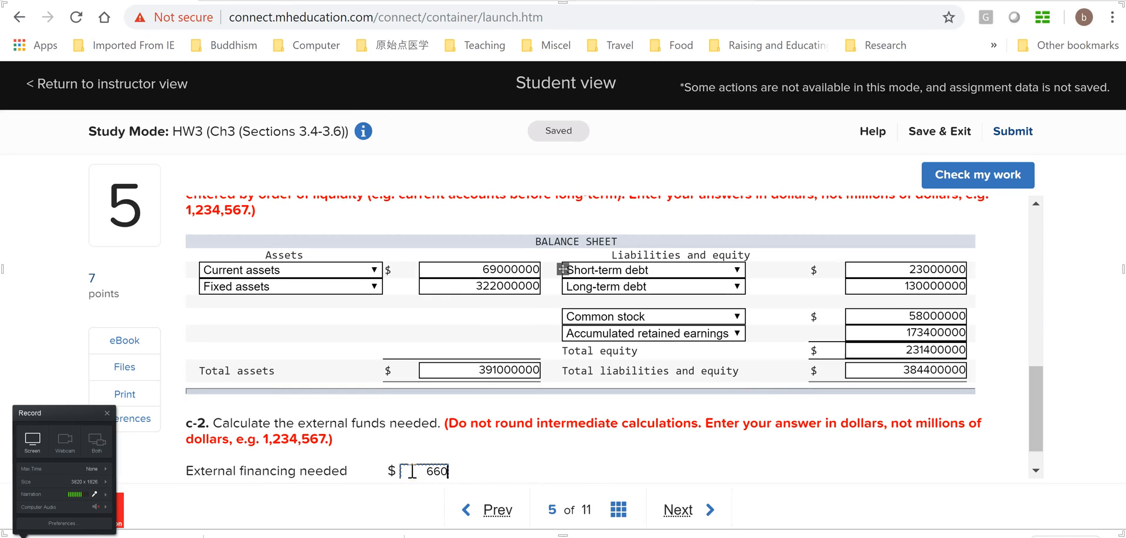
type("0000")
left_click_drag(1036, 434, 1043, 361)
left_click(422, 384)
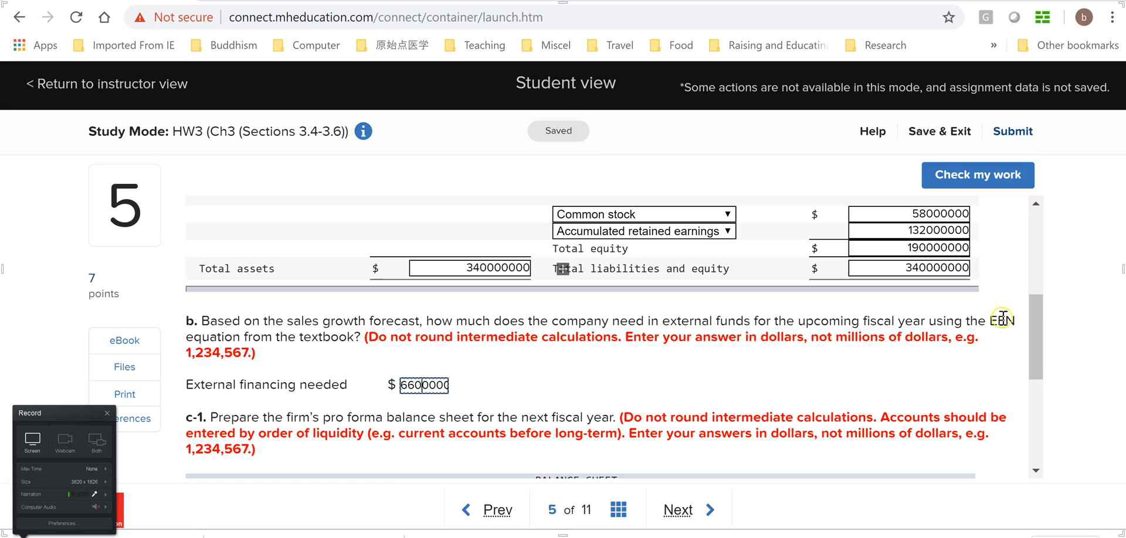
left_click_drag(1037, 310, 1041, 478)
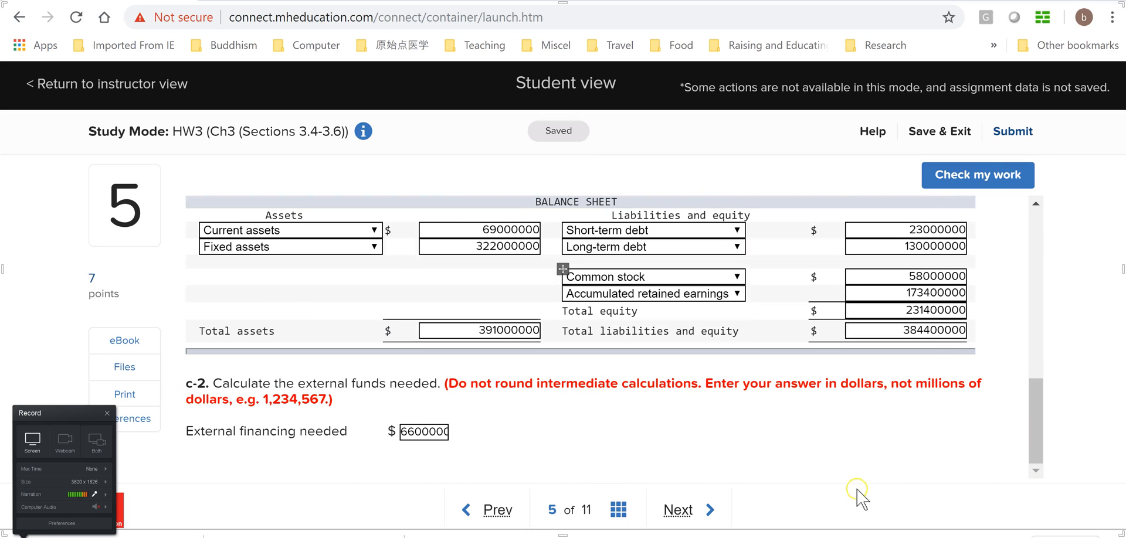
Run the work check on question 5 again and review the marks on the c-1 balance sheet and the part b answer
left_click(978, 176)
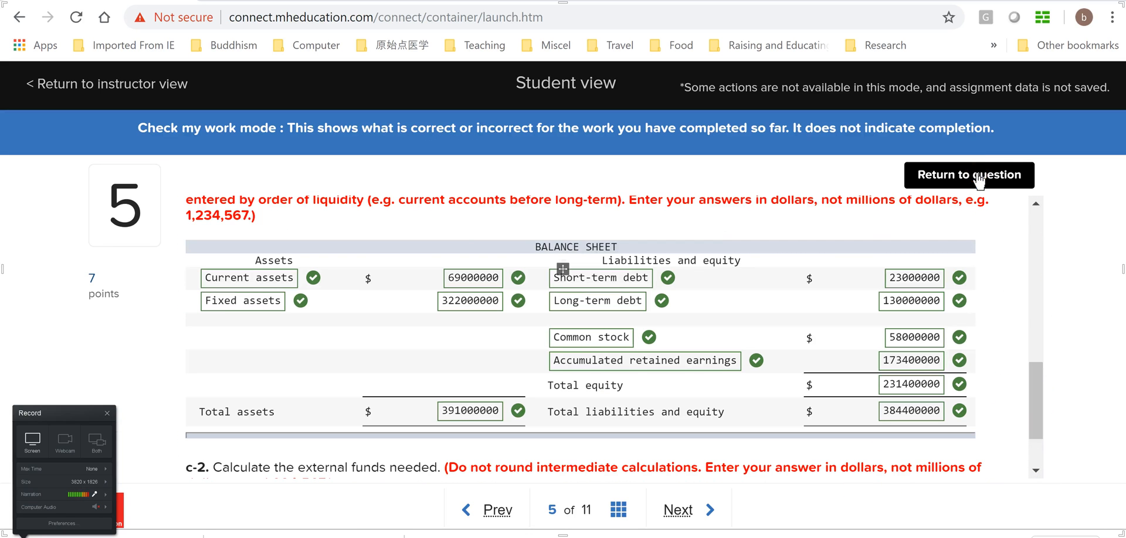
left_click_drag(1034, 383, 1059, 351)
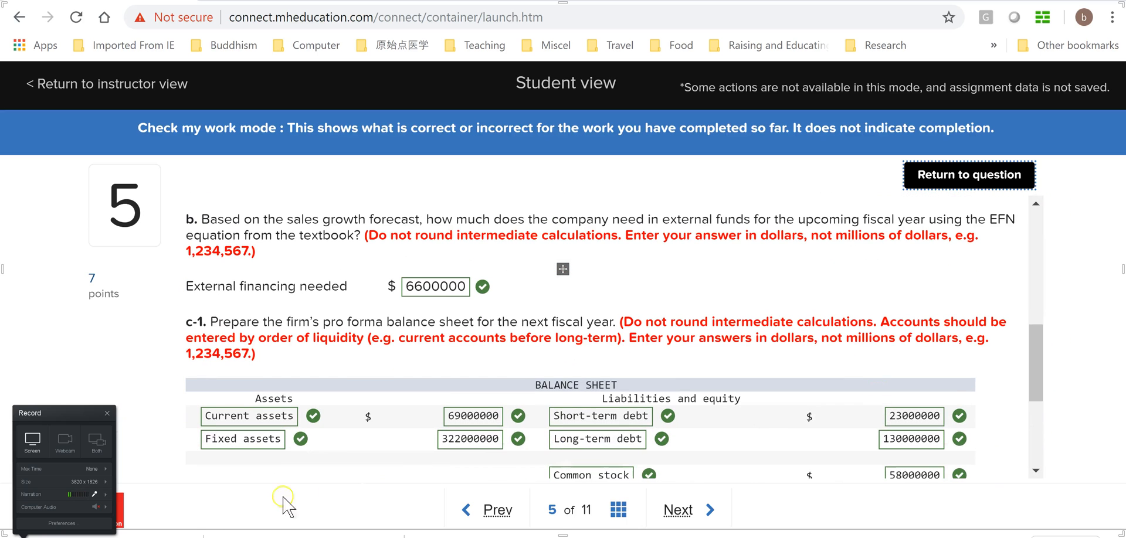